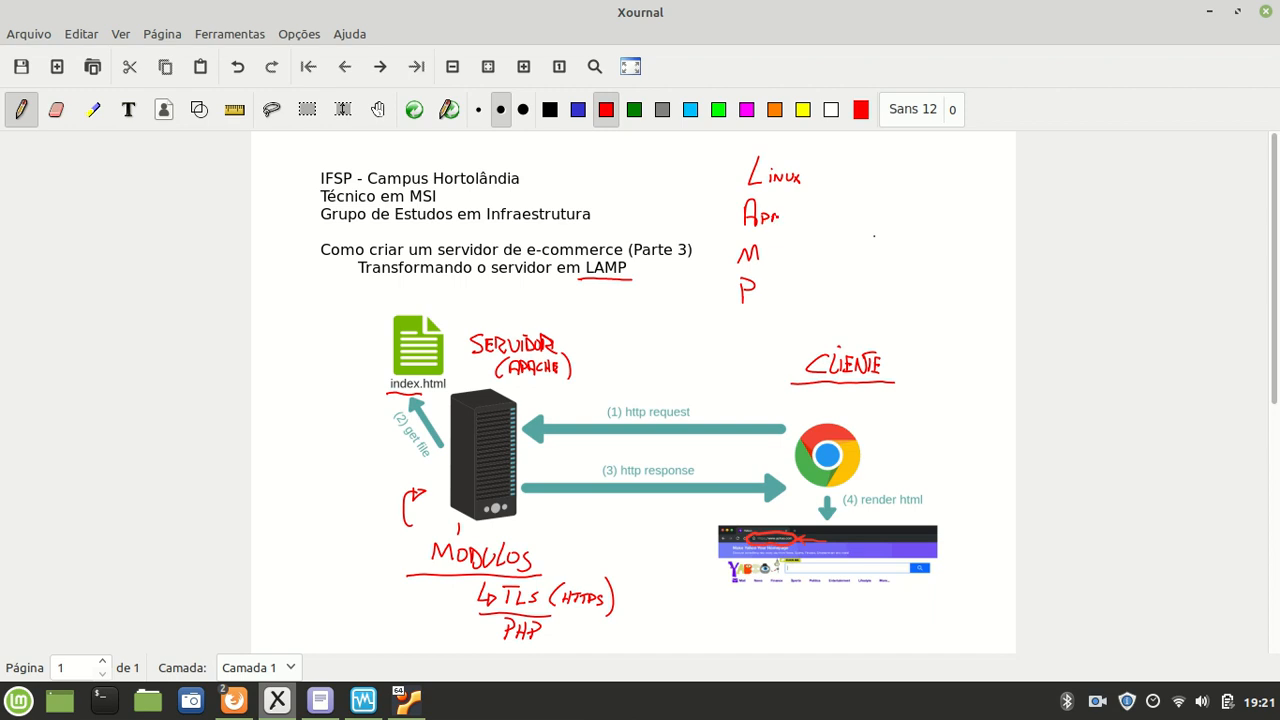
# Step: Finish handwriting Apache, MySQL/MariaDB and PHP/Perl/Python in red in the LAMP list
pyautogui.moveTo(788, 218); pyautogui.dragTo(794, 218)
pyautogui.moveTo(798, 218); pyautogui.dragTo(797, 224)
pyautogui.moveTo(797, 212); pyautogui.dragTo(802, 218)
pyautogui.moveTo(797, 224)
pyautogui.mouseDown()
pyautogui.moveTo(764, 266)
pyautogui.moveTo(796, 262)
pyautogui.mouseUp()
pyautogui.moveTo(797, 247)
pyautogui.mouseDown()
pyautogui.moveTo(807, 271)
pyautogui.moveTo(854, 250)
pyautogui.moveTo(888, 264)
pyautogui.mouseUp()
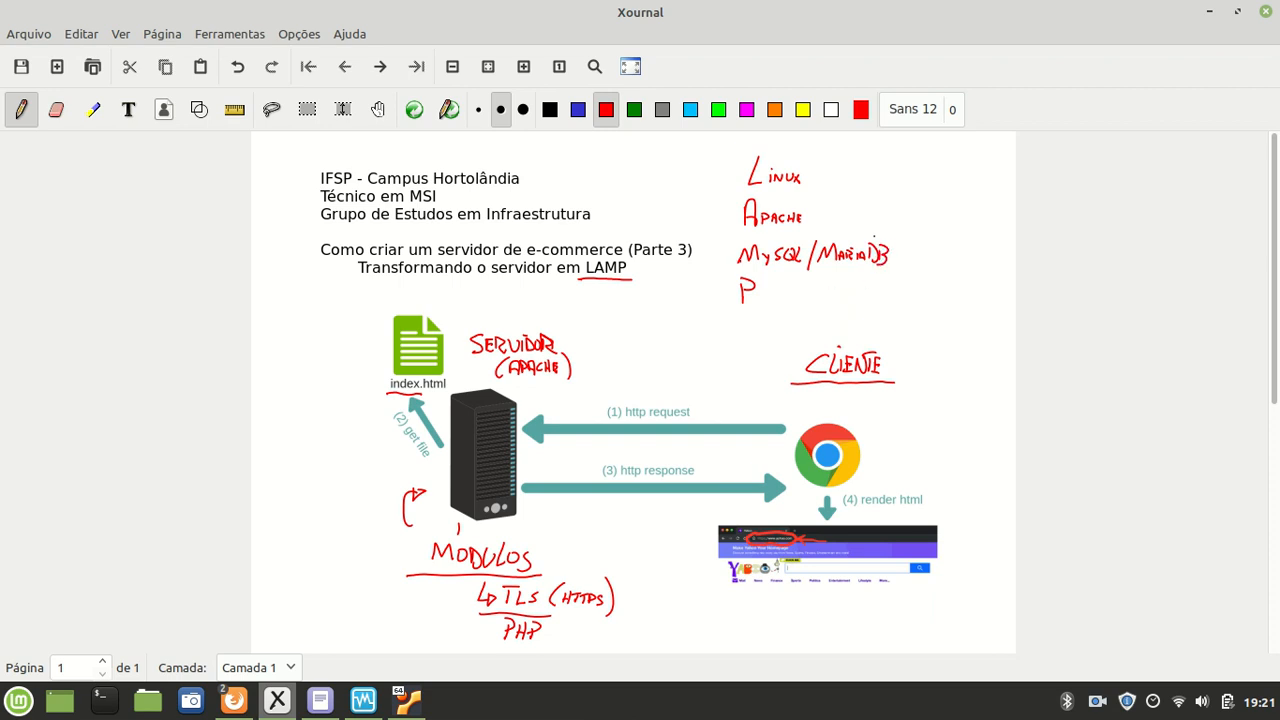
pyautogui.moveTo(757, 284)
pyautogui.mouseDown()
pyautogui.moveTo(757, 304)
pyautogui.moveTo(767, 283)
pyautogui.mouseUp()
pyautogui.moveTo(767, 283)
pyautogui.mouseDown()
pyautogui.moveTo(768, 304)
pyautogui.moveTo(772, 286)
pyautogui.mouseUp()
pyautogui.moveTo(772, 285); pyautogui.dragTo(806, 301)
pyautogui.moveTo(805, 284)
pyautogui.mouseDown()
pyautogui.moveTo(847, 310)
pyautogui.moveTo(867, 291)
pyautogui.moveTo(876, 300)
pyautogui.mouseUp()
pyautogui.moveTo(882, 290)
pyautogui.mouseDown()
pyautogui.moveTo(875, 310)
pyautogui.moveTo(895, 284)
pyautogui.moveTo(889, 304)
pyautogui.moveTo(913, 303)
pyautogui.mouseUp()
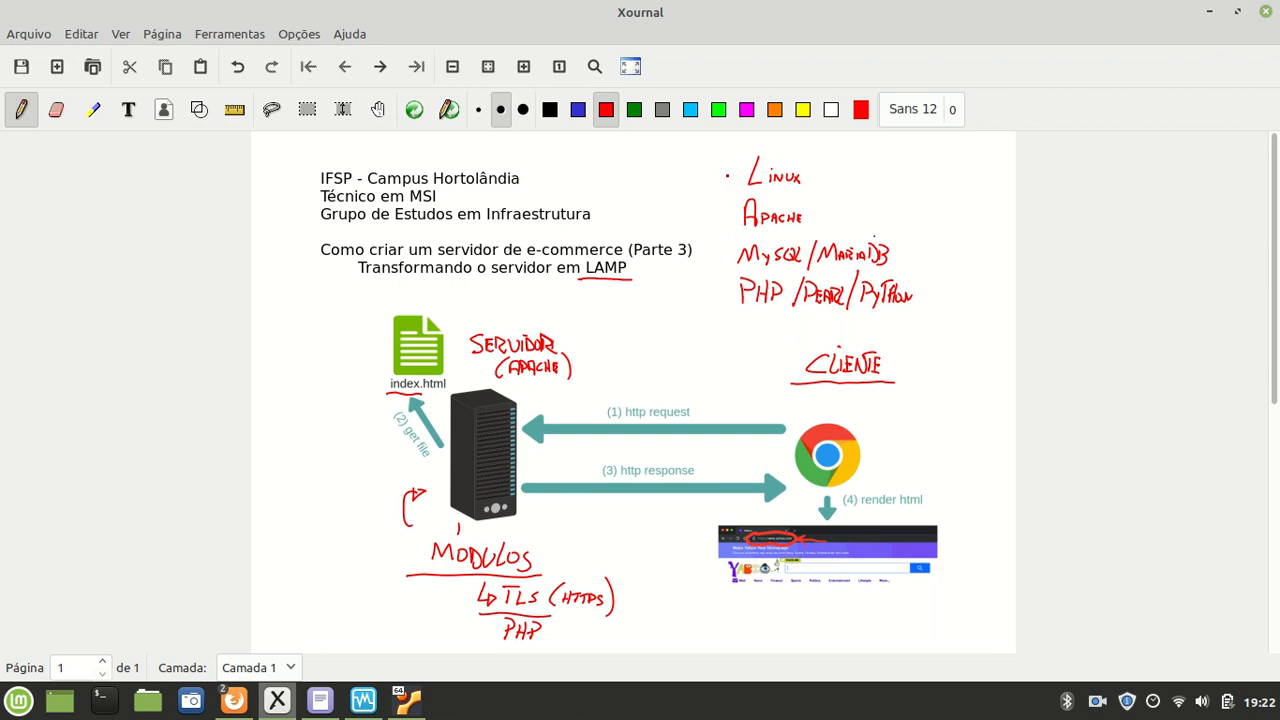
# Step: Draw a check mark beside Linux, Apache, MySQL/MariaDB and PHP/Perl/Python
pyautogui.moveTo(727, 168); pyautogui.dragTo(746, 158)
pyautogui.moveTo(717, 212)
pyautogui.mouseDown()
pyautogui.moveTo(722, 225)
pyautogui.moveTo(738, 204)
pyautogui.mouseUp()
pyautogui.moveTo(715, 252); pyautogui.dragTo(734, 239)
pyautogui.moveTo(709, 285)
pyautogui.mouseDown()
pyautogui.moveTo(714, 299)
pyautogui.moveTo(738, 276)
pyautogui.mouseUp()
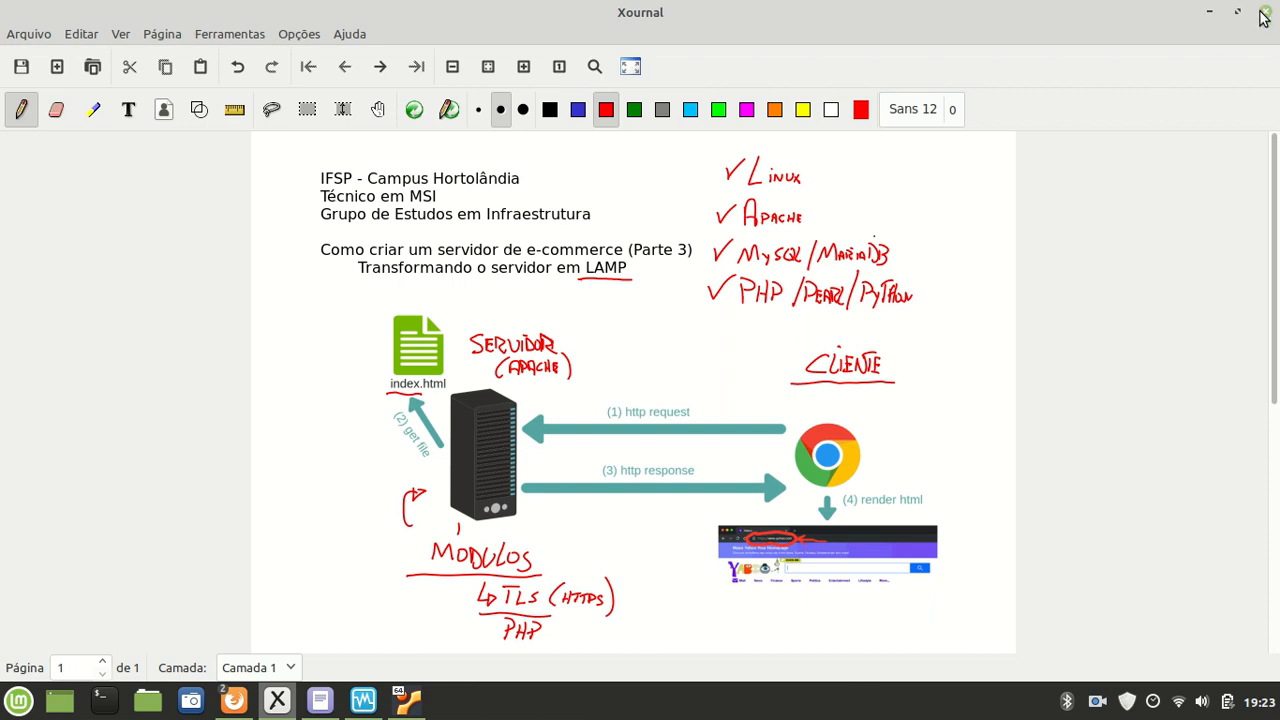
# Step: Bring the Servidor Web VM console forward and log in as the aluno user
pyautogui.click(1209, 12)
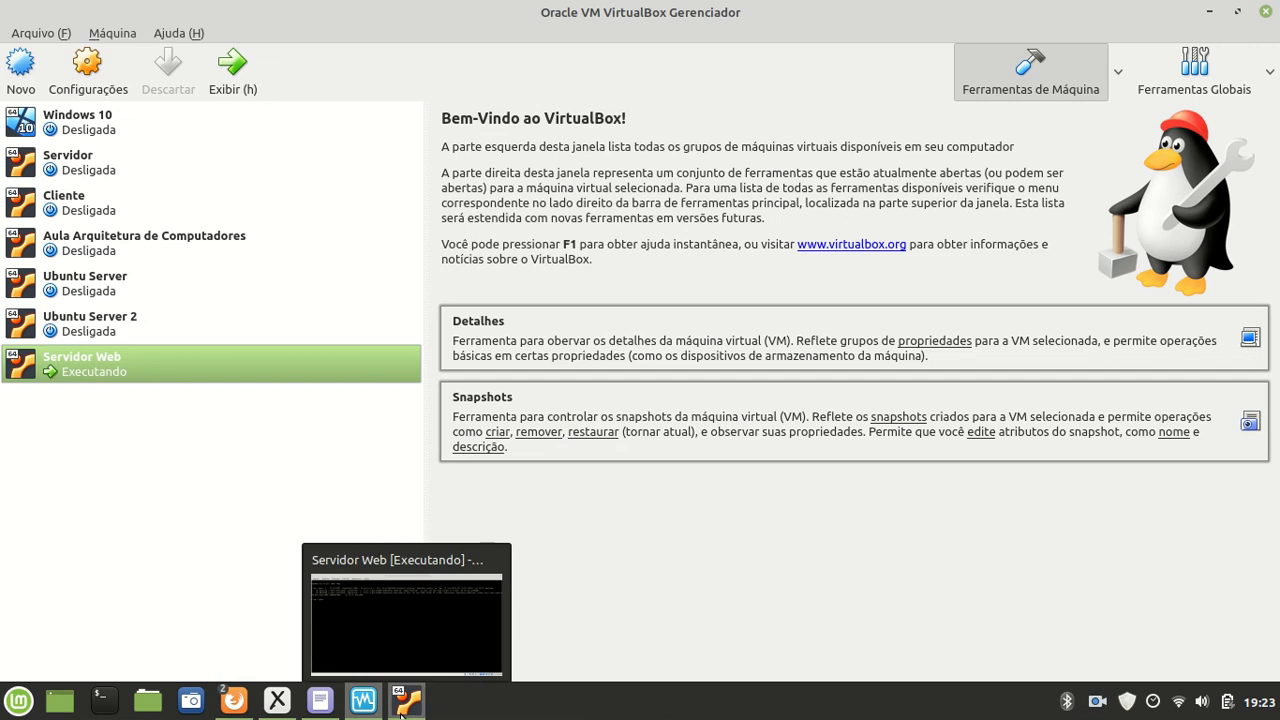
pyautogui.click(410, 710)
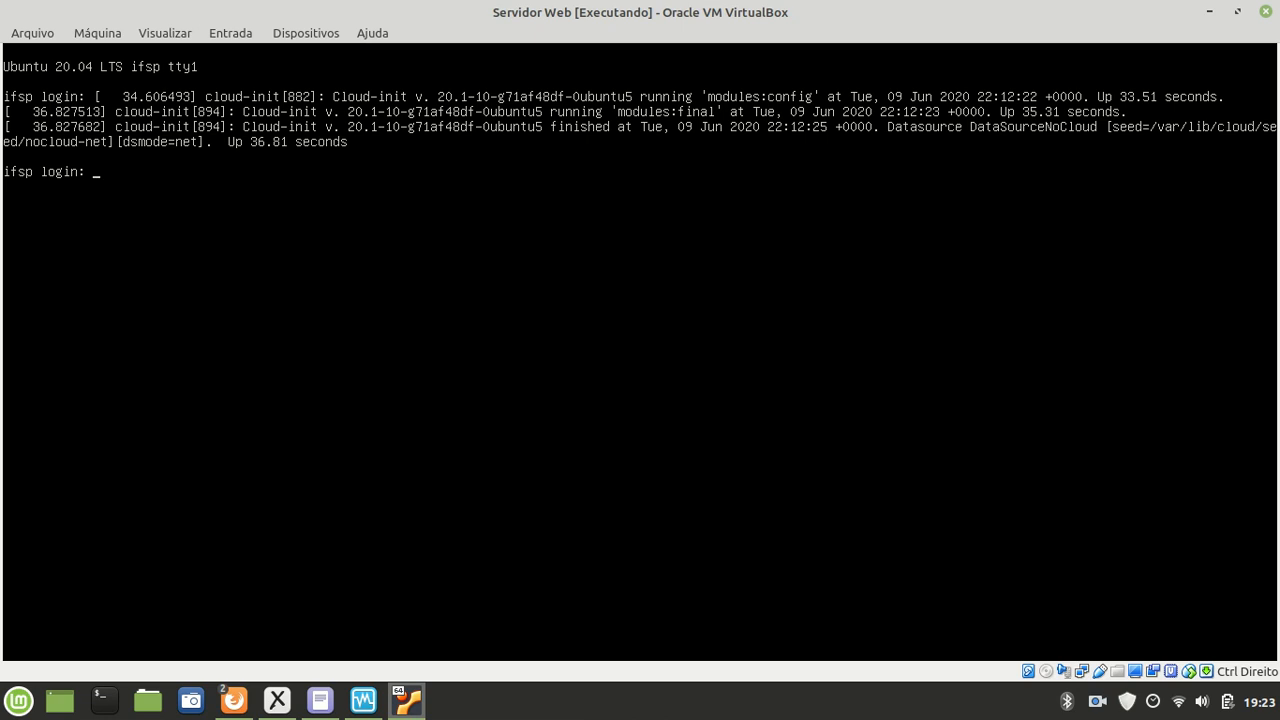
pyautogui.write('aluno')
pyautogui.press('Return')
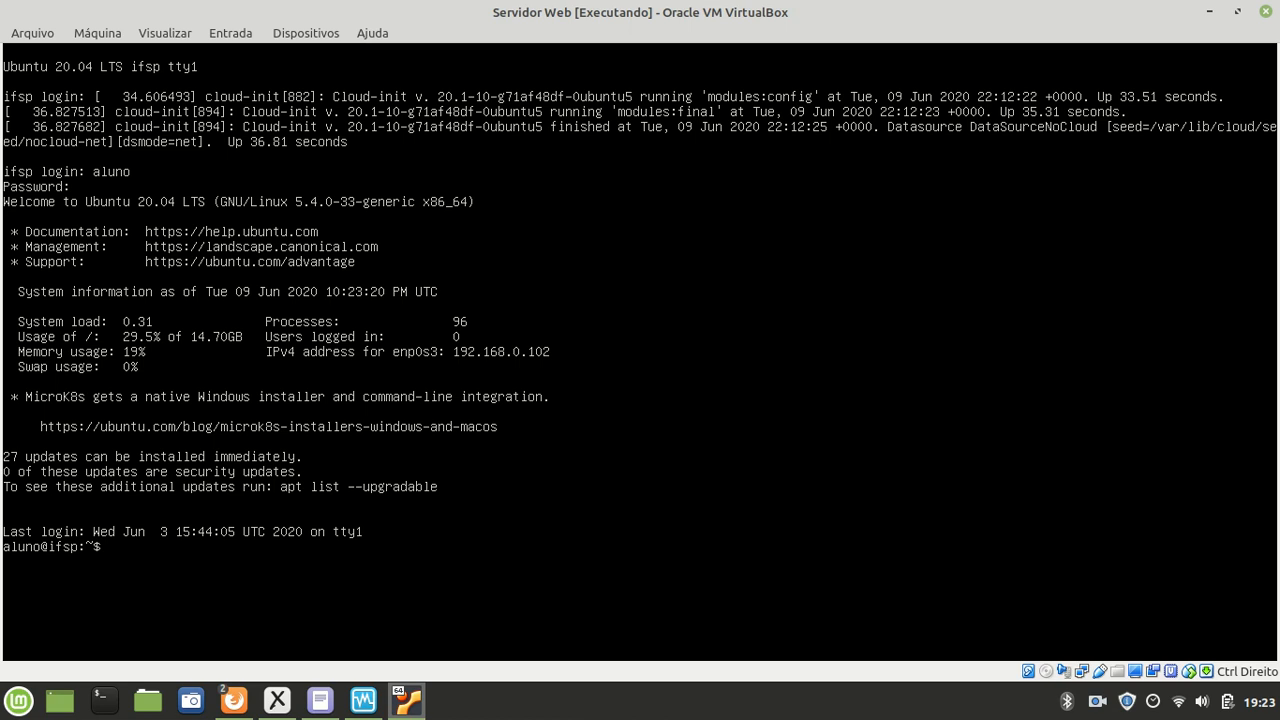
# Step: Become root with sudo su and run ip addr, revealing 192.168.0.102
pyautogui.write('sudo su')
pyautogui.press('Return')
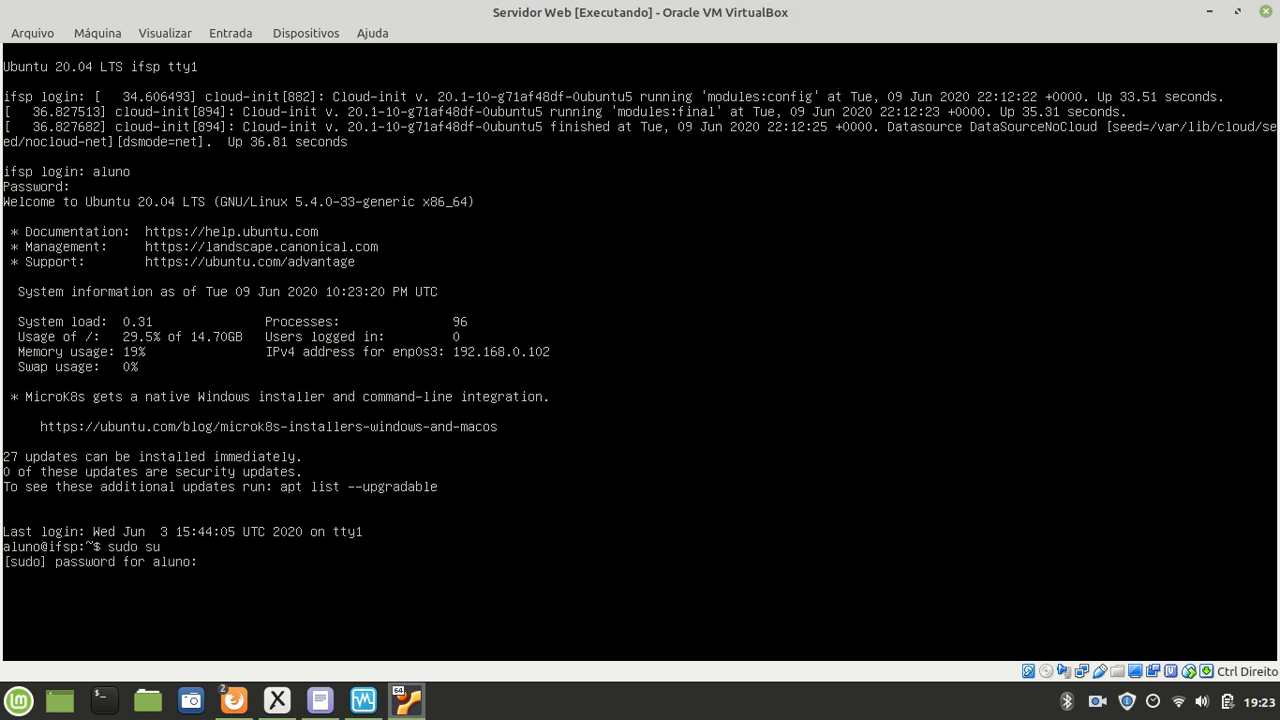
pyautogui.press('Return')
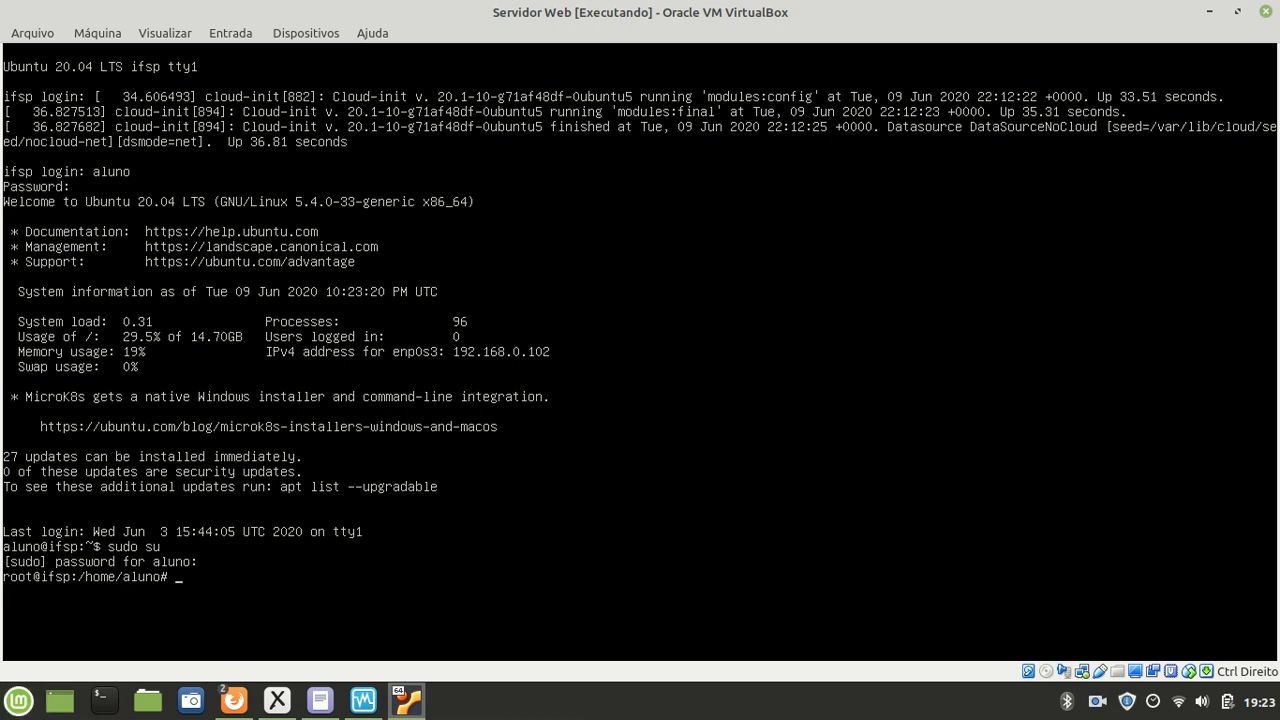
pyautogui.moveTo(238, 704)
pyautogui.write('p addr')
pyautogui.press('Return')
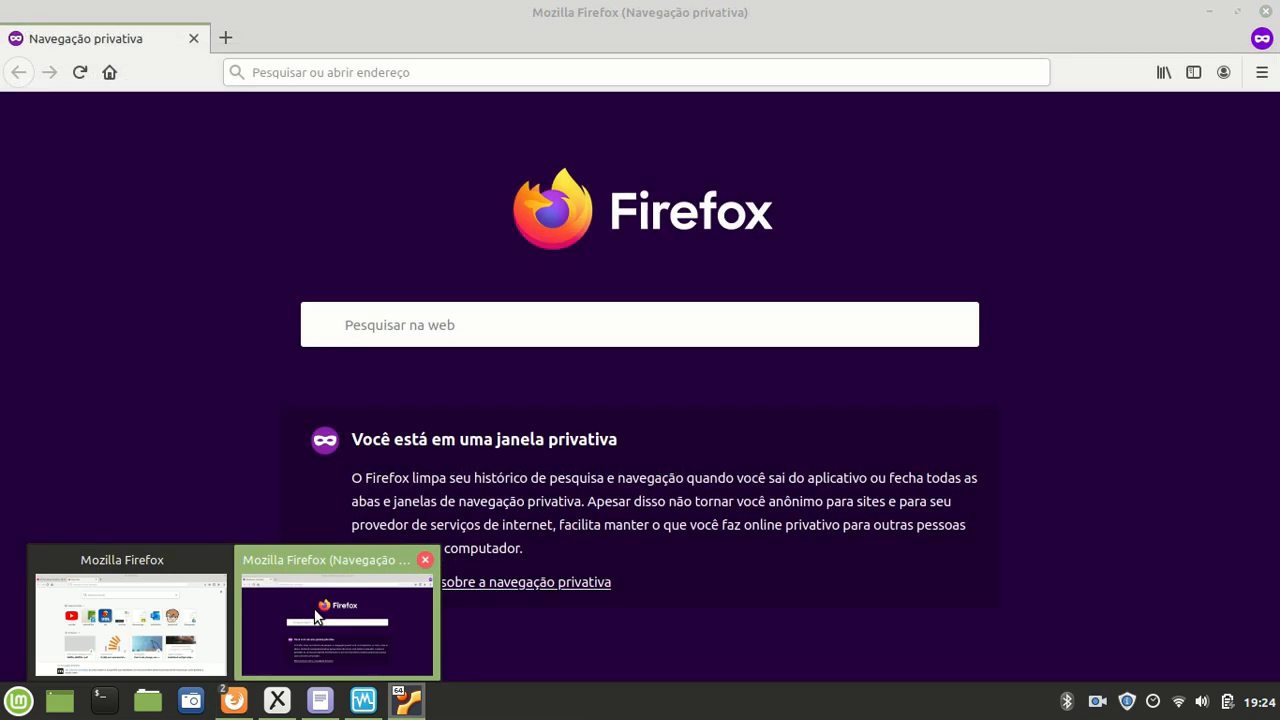
# Step: Load 192.168.0.102 in the private Firefox window and open pagina.html showing 'Meu site de compras!'
pyautogui.click(300, 610)
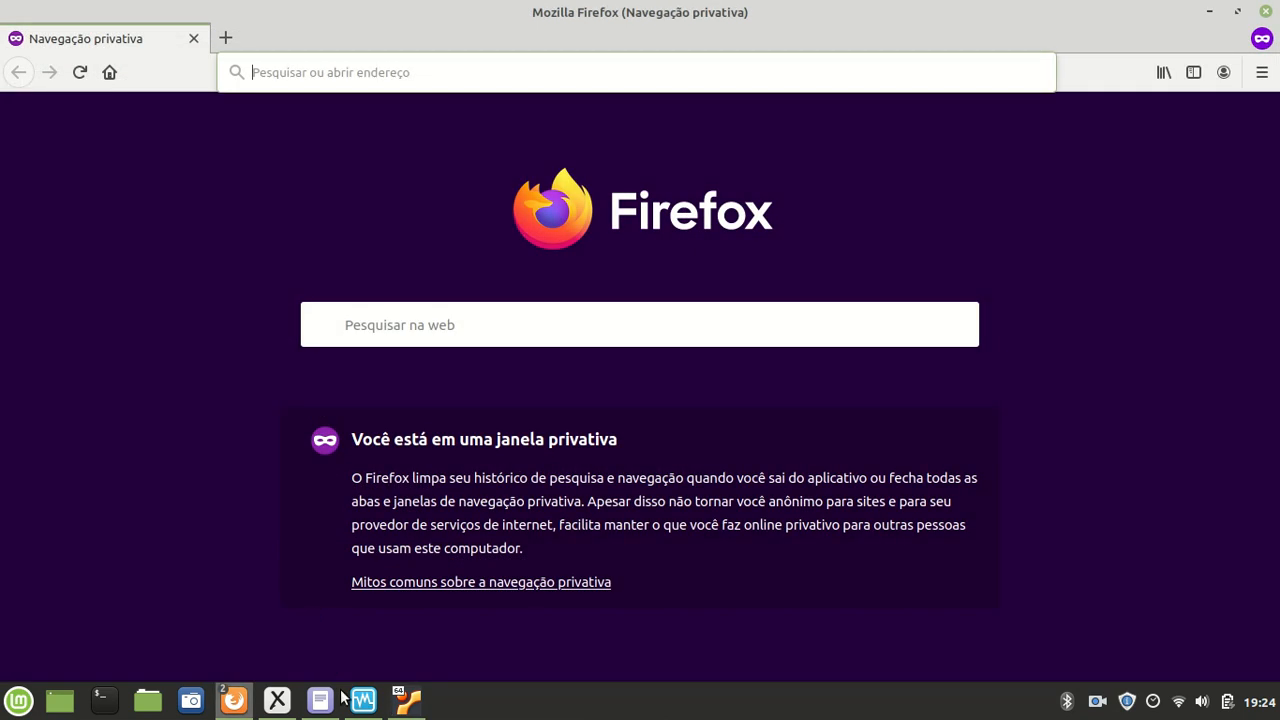
pyautogui.write('192.168.0.')
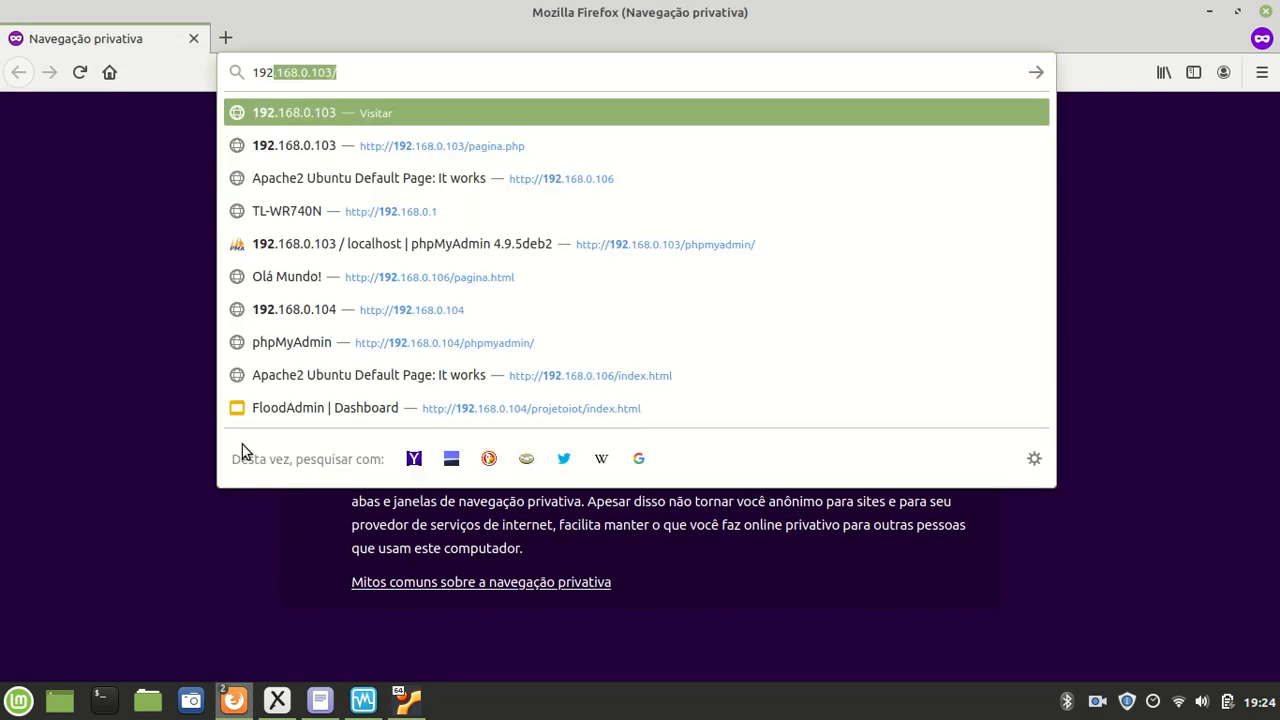
pyautogui.write('102')
pyautogui.press('Return')
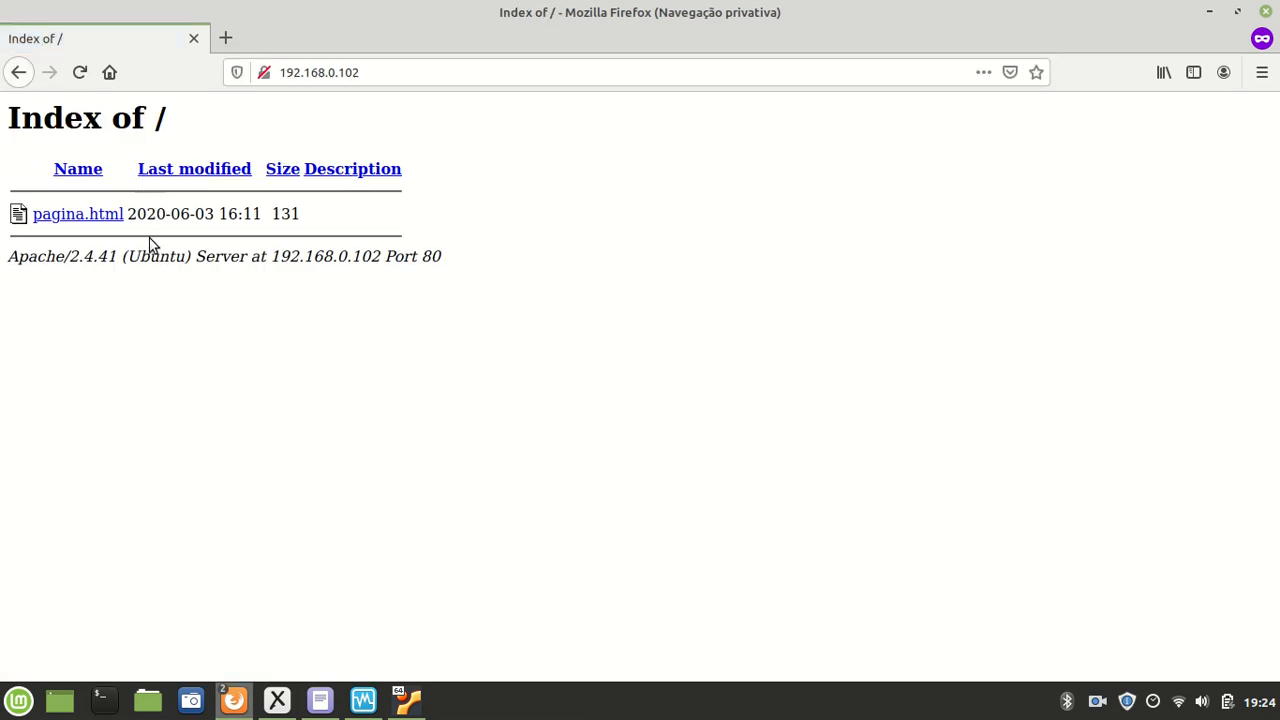
pyautogui.click(117, 222)
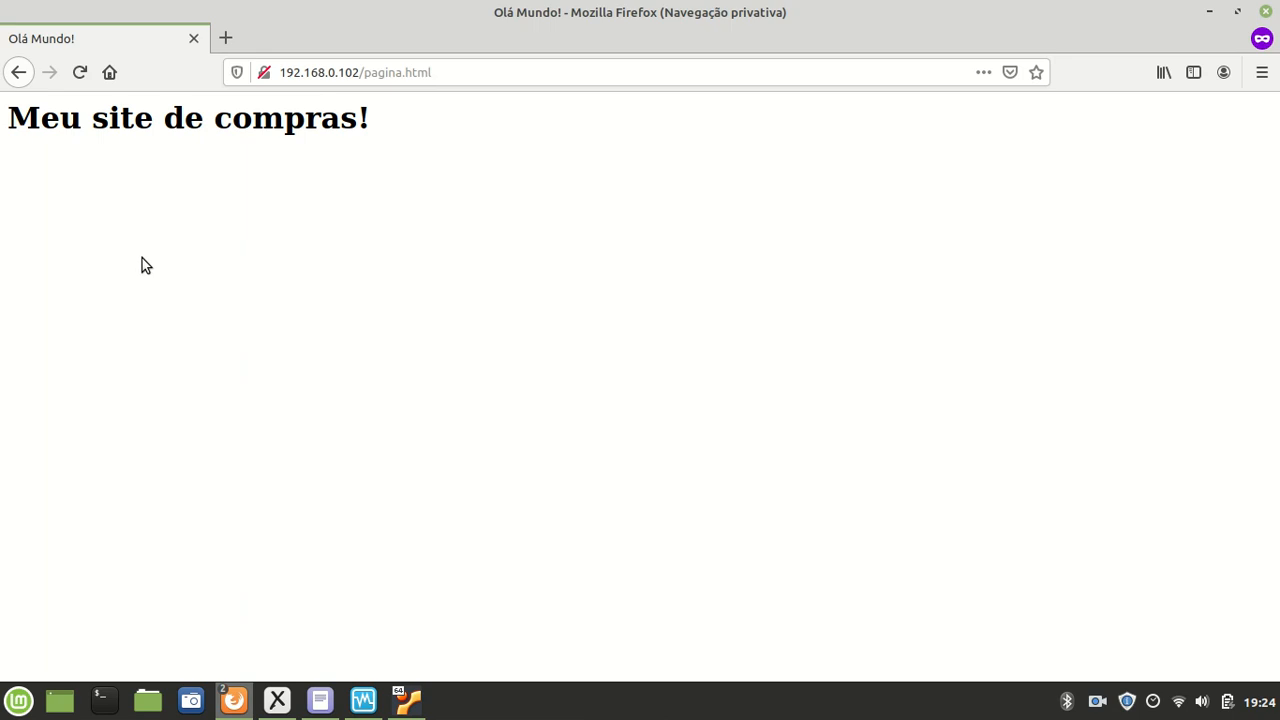
pyautogui.moveTo(78, 126); pyautogui.dragTo(322, 106)
pyautogui.click(357, 112)
# Step: Go back to the directory listing, reopen pagina.html, then return to the VirtualBox console
pyautogui.click(18, 72)
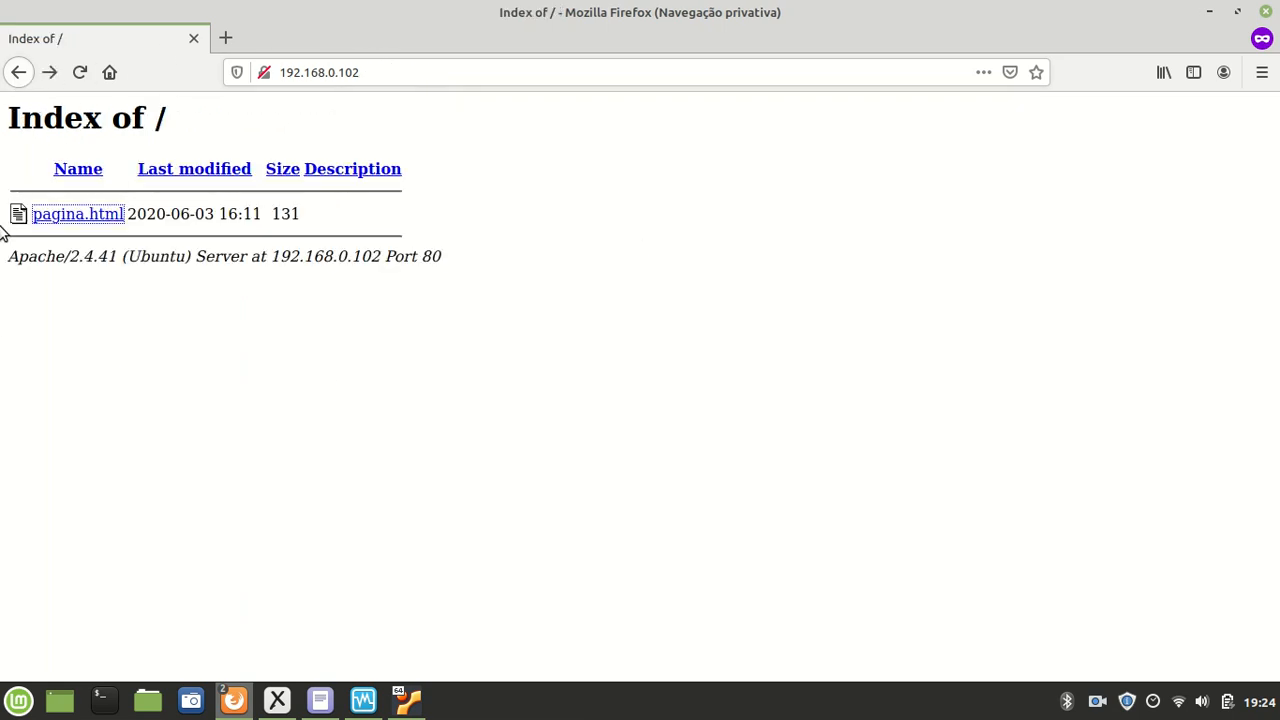
pyautogui.click(506, 356)
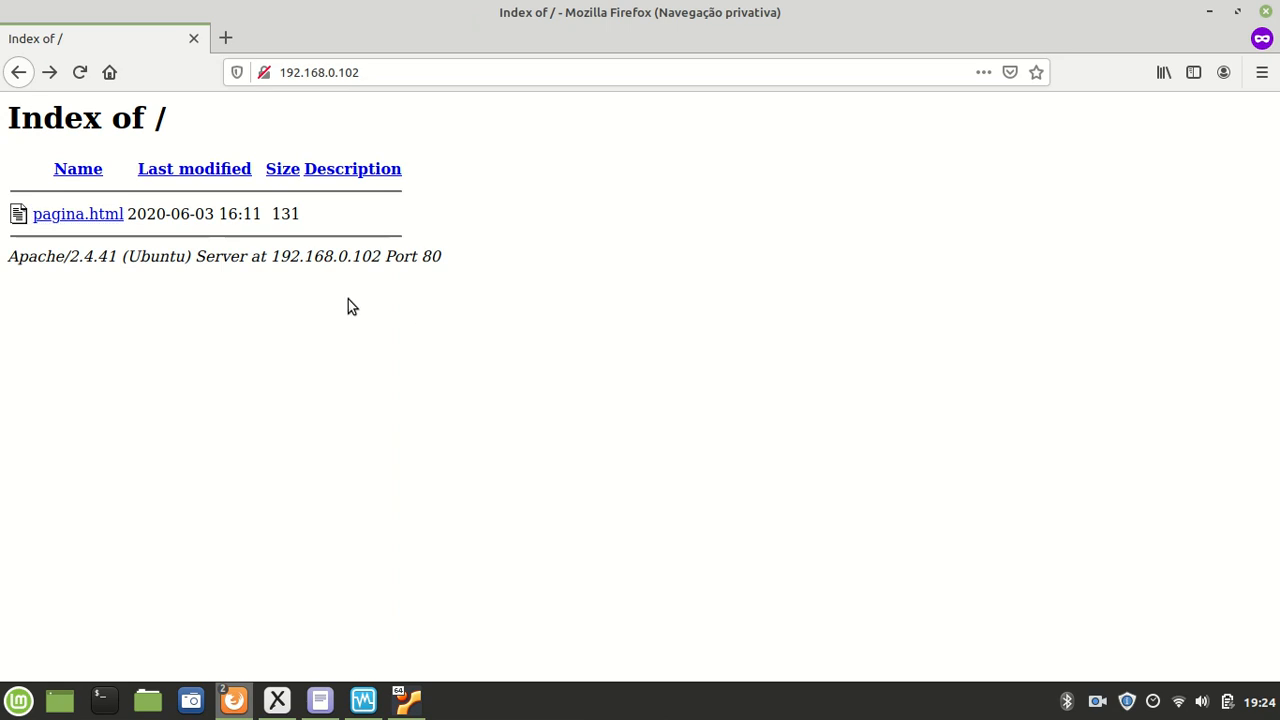
pyautogui.click(103, 217)
pyautogui.moveTo(108, 120); pyautogui.dragTo(271, 157)
pyautogui.click(271, 157)
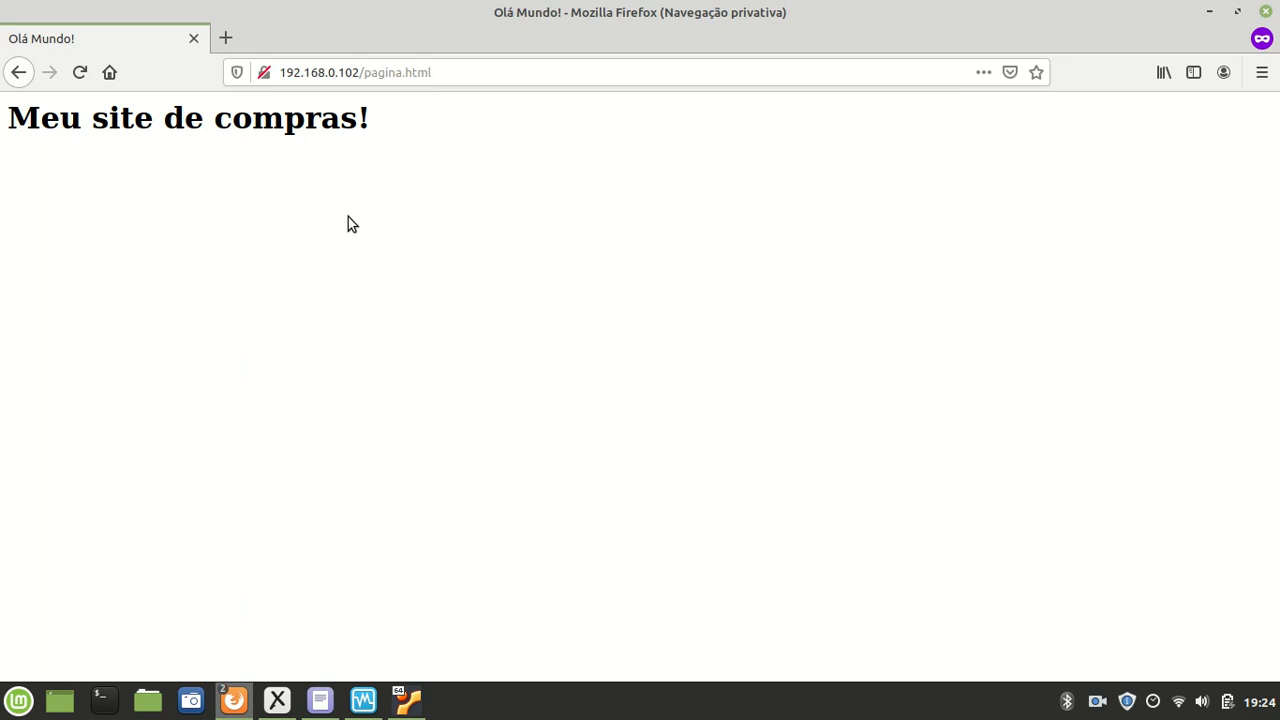
pyautogui.click(407, 700)
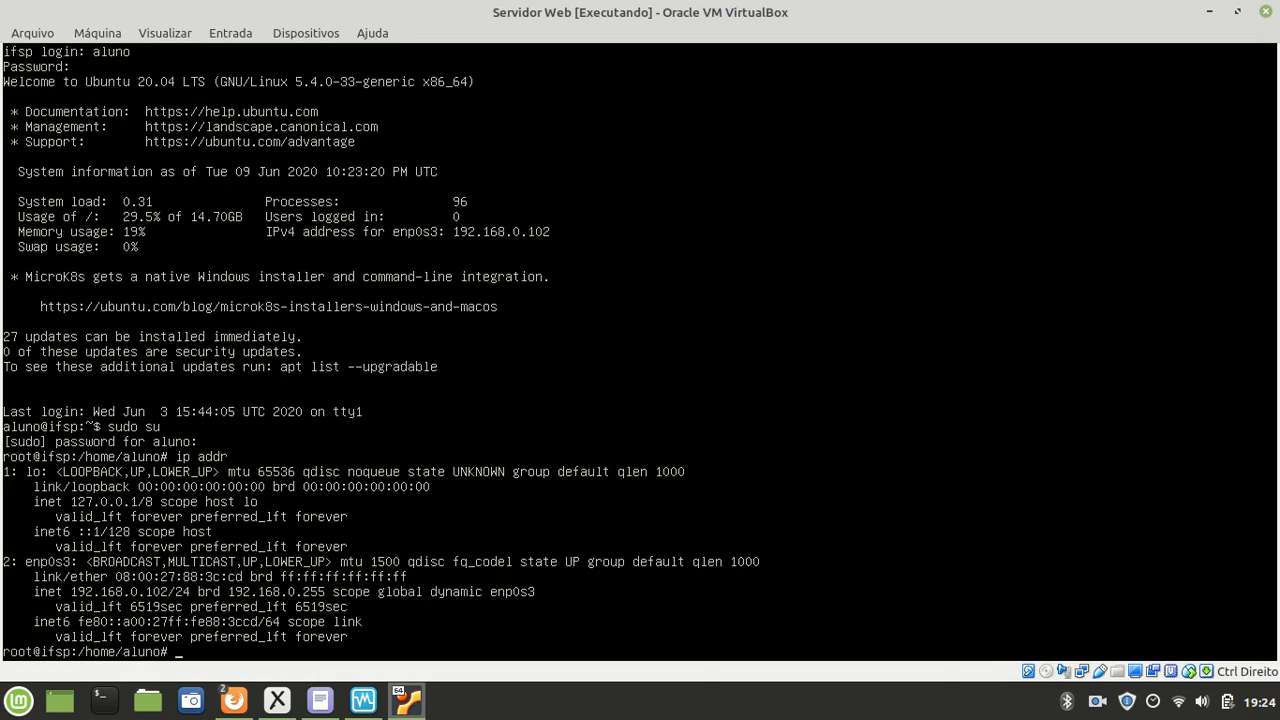
# Step: Change to /var/www and list its contents with ls -l
pyautogui.write('cd /var/www')
pyautogui.press('Return')
pyautogui.write('ls -')
pyautogui.press('Return')
pyautogui.write('ls -l')
pyautogui.press('Return')
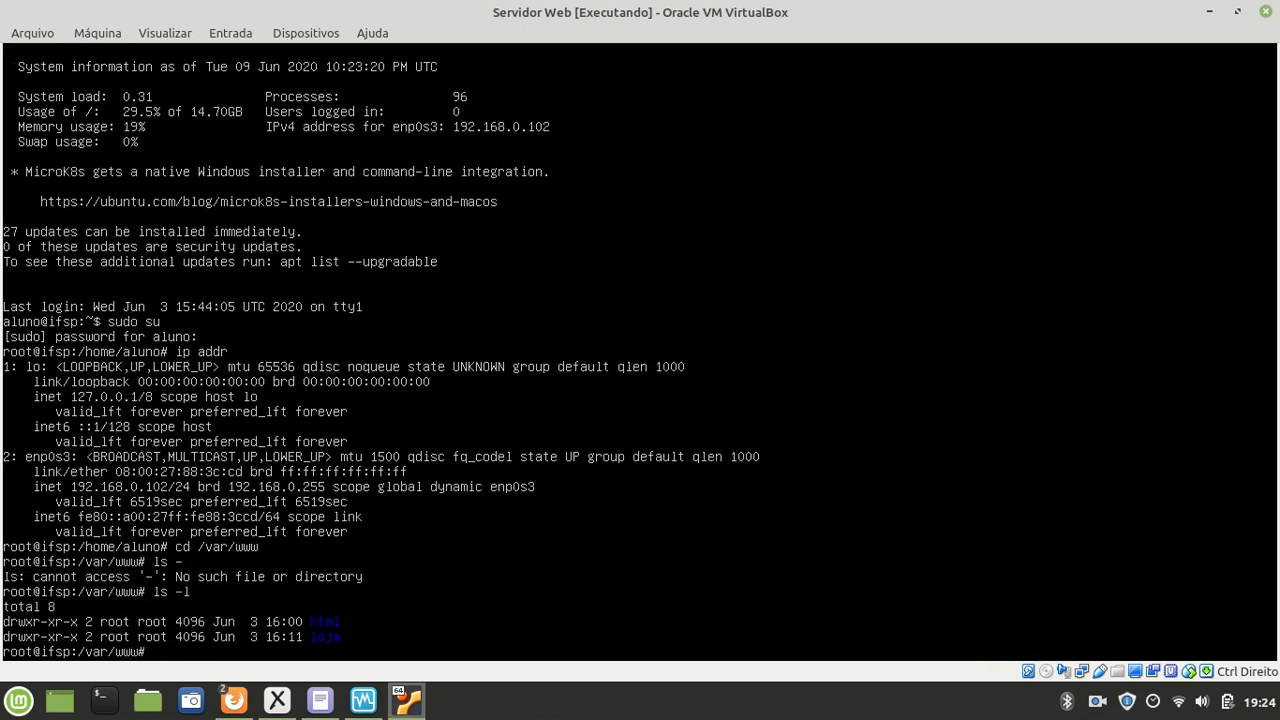
# Step: In the loja folder, create an empty index.php and list the files to confirm it
pyautogui.write('cd loja')
pyautogui.press('Return')
pyautogui.write('ls -l')
pyautogui.press('Return')
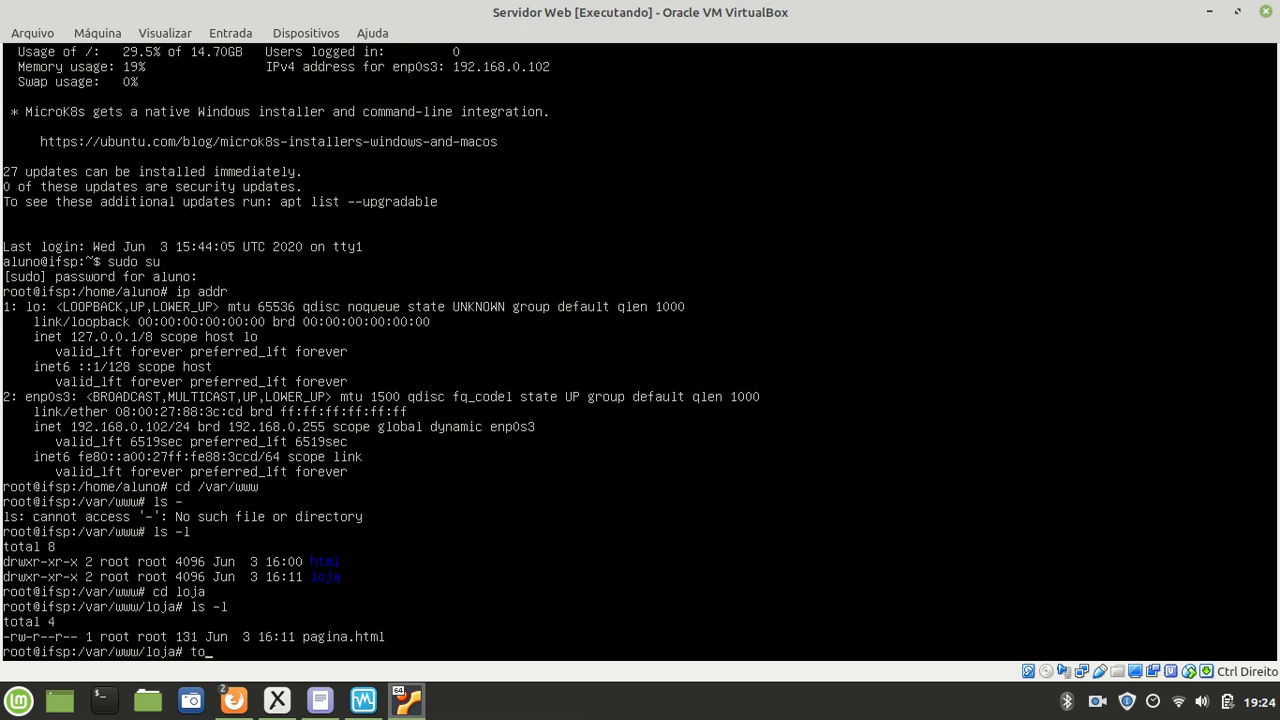
pyautogui.write('index.php')
pyautogui.press('Return')
pyautogui.write('ls -l')
pyautogui.press('Return')
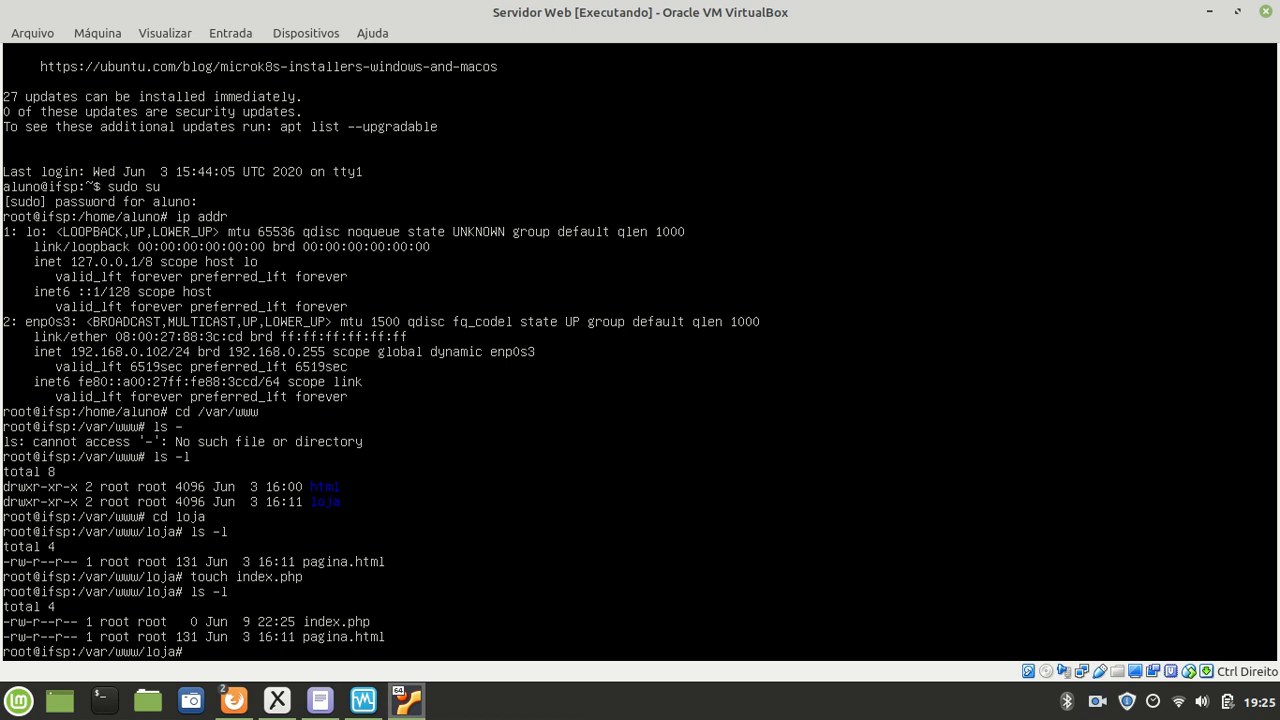
# Step: Open index.php in nano and write the html/head opening with title 'Meu site de compras!'
pyautogui.write('nano index.php')
pyautogui.press('Return')
pyautogui.write('<html')
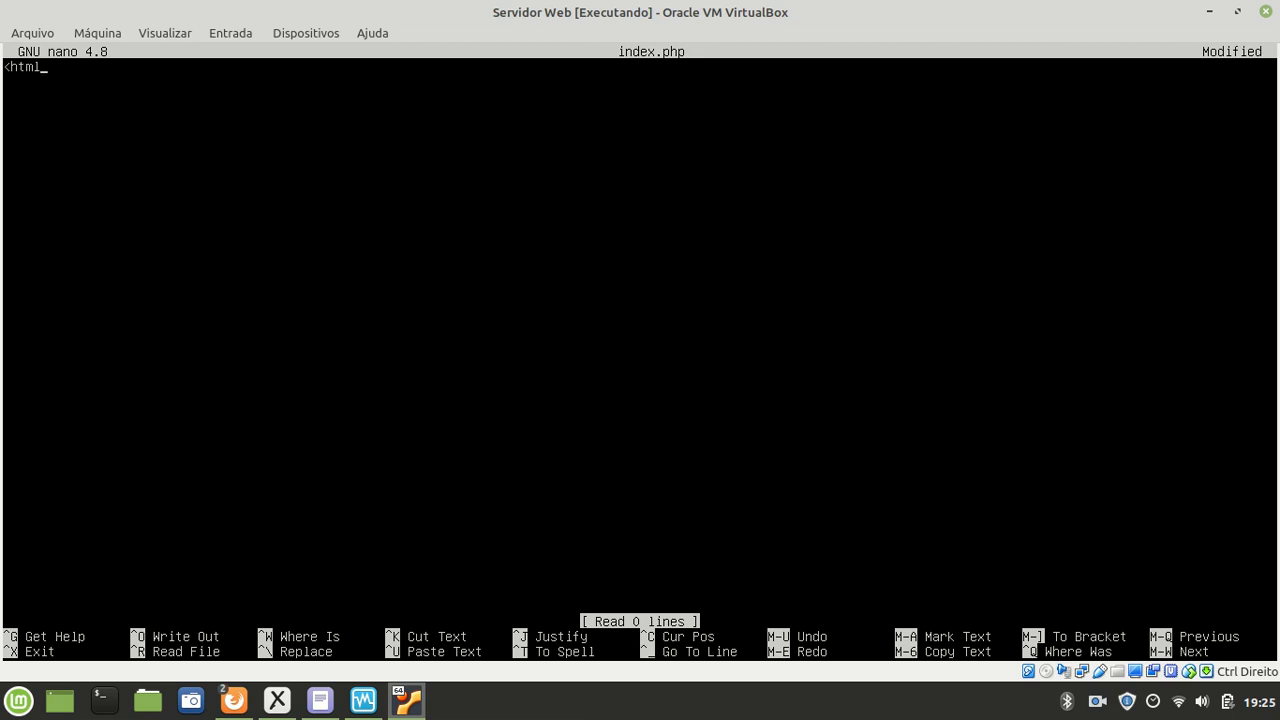
pyautogui.write('></html')
pyautogui.write('head')
pyautogui.write('>')
pyautogui.press('Return')
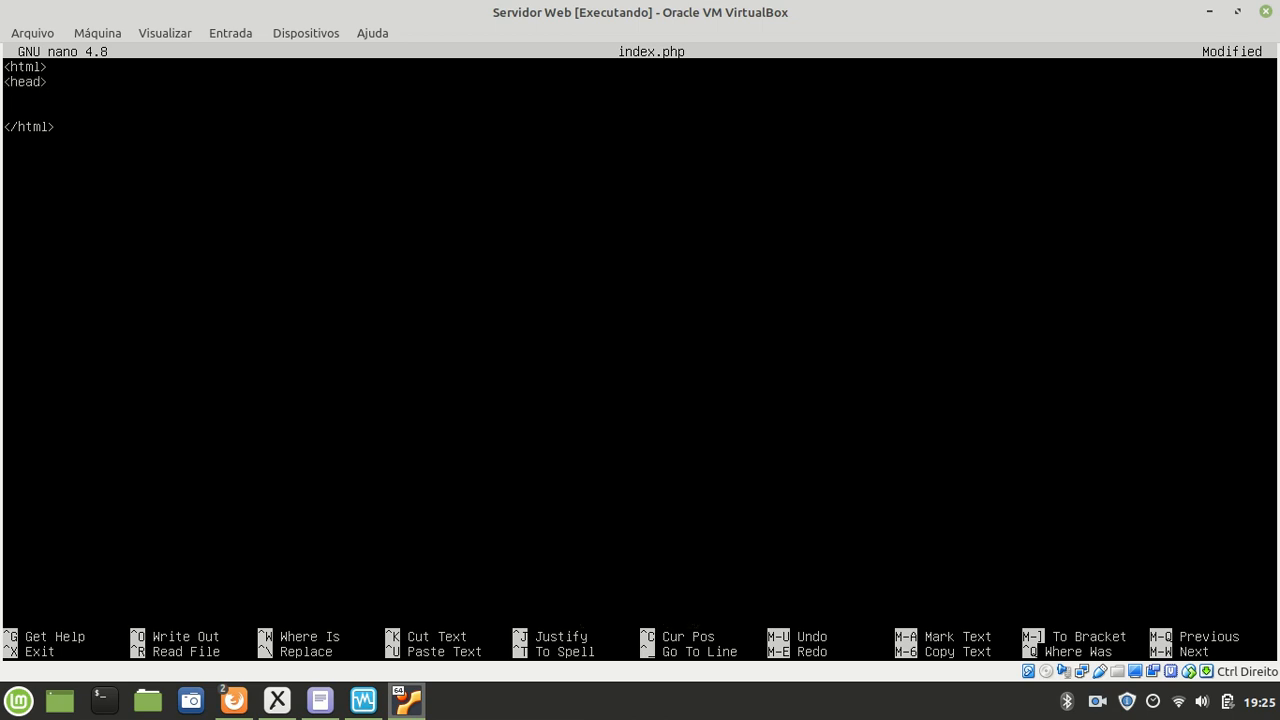
pyautogui.press('Tab')
pyautogui.press('BackSpace')
pyautogui.write('<title> mEU')
pyautogui.press('BackSpace')
pyautogui.press('BackSpace')
pyautogui.press('BackSpace')
pyautogui.write('Meu site de compras')
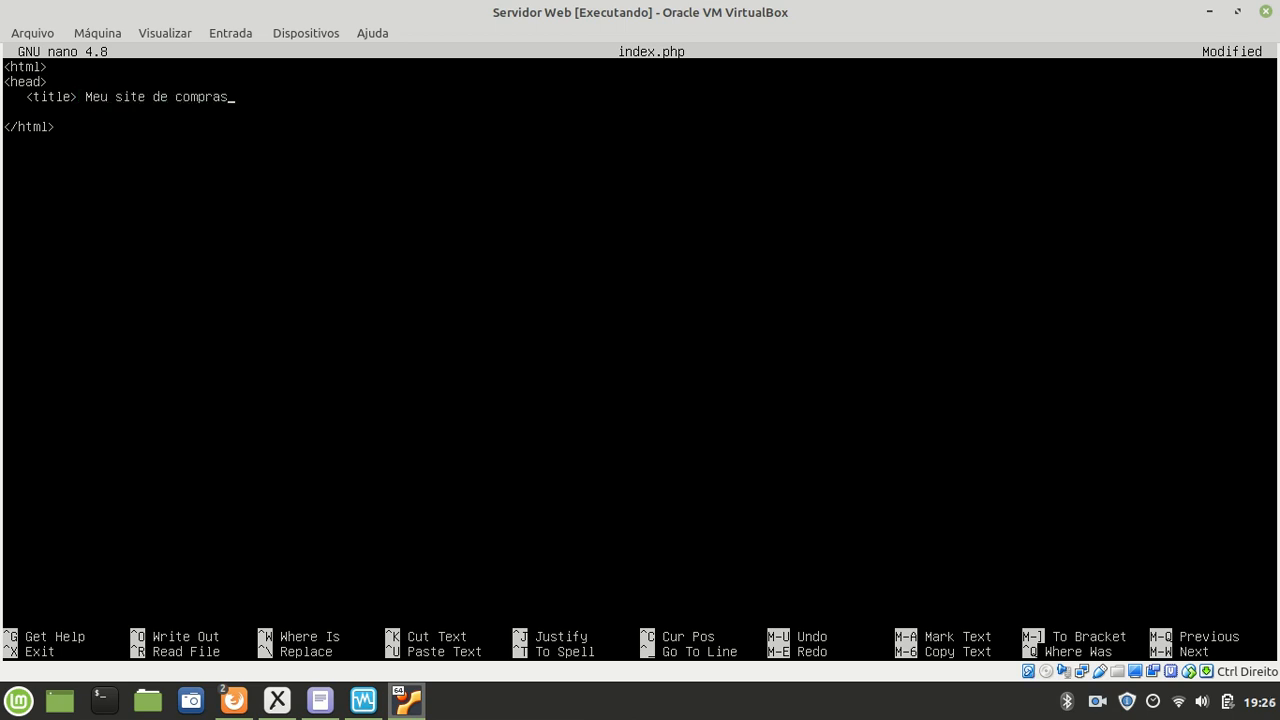
pyautogui.write('! /title>')
pyautogui.press('Return')
# Step: Add a <meta charset="UTF-8"> tag and close the head section
pyautogui.write('<')
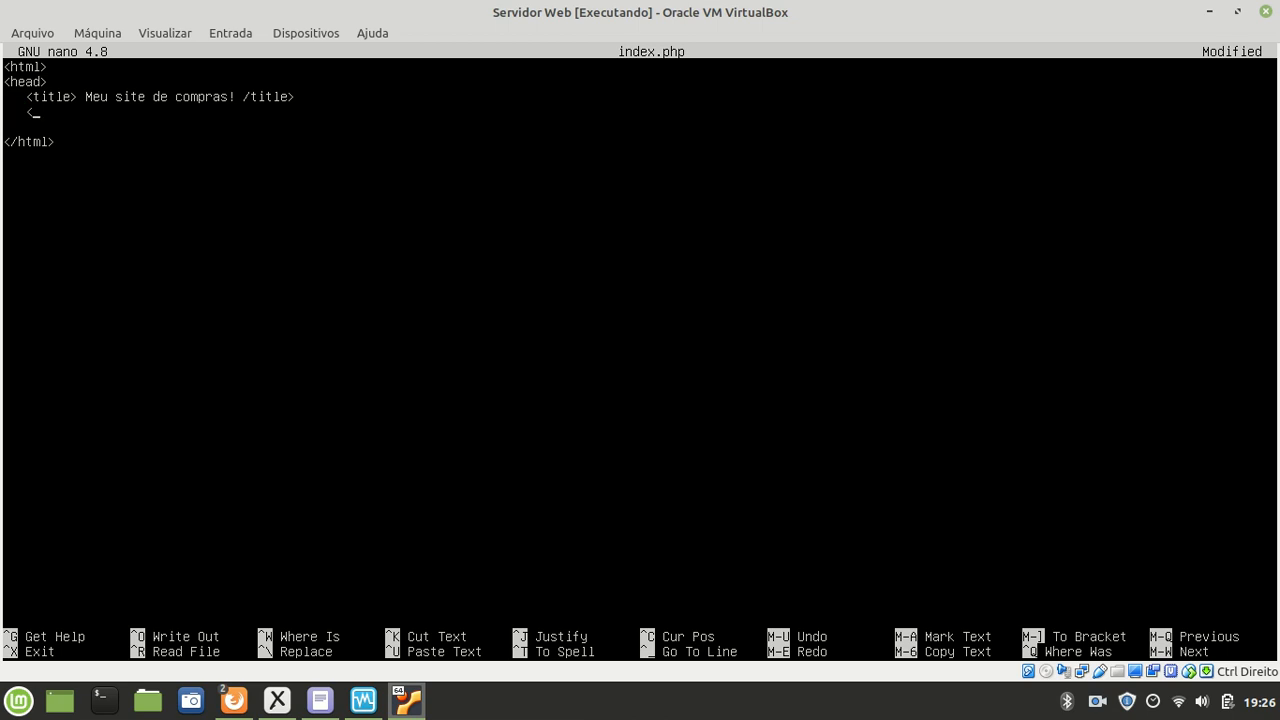
pyautogui.write('meta chart')
pyautogui.press('BackSpace')
pyautogui.write('set')
pyautogui.press('BackSpace')
pyautogui.write('et="UTF-8">')
pyautogui.press('Return')
pyautogui.write('</head>')
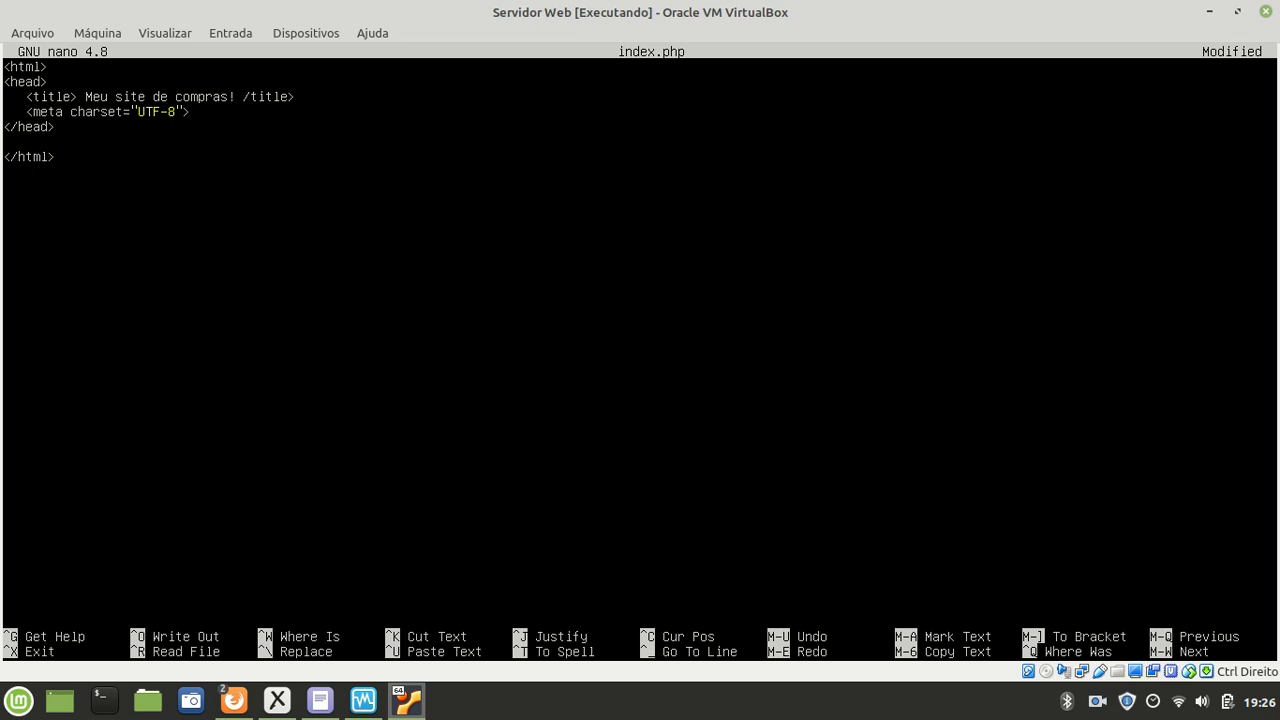
pyautogui.press('Return')
# Step: Add <body></body> containing an <h1> heading 'Testando o PHP...'
pyautogui.write('<body>')
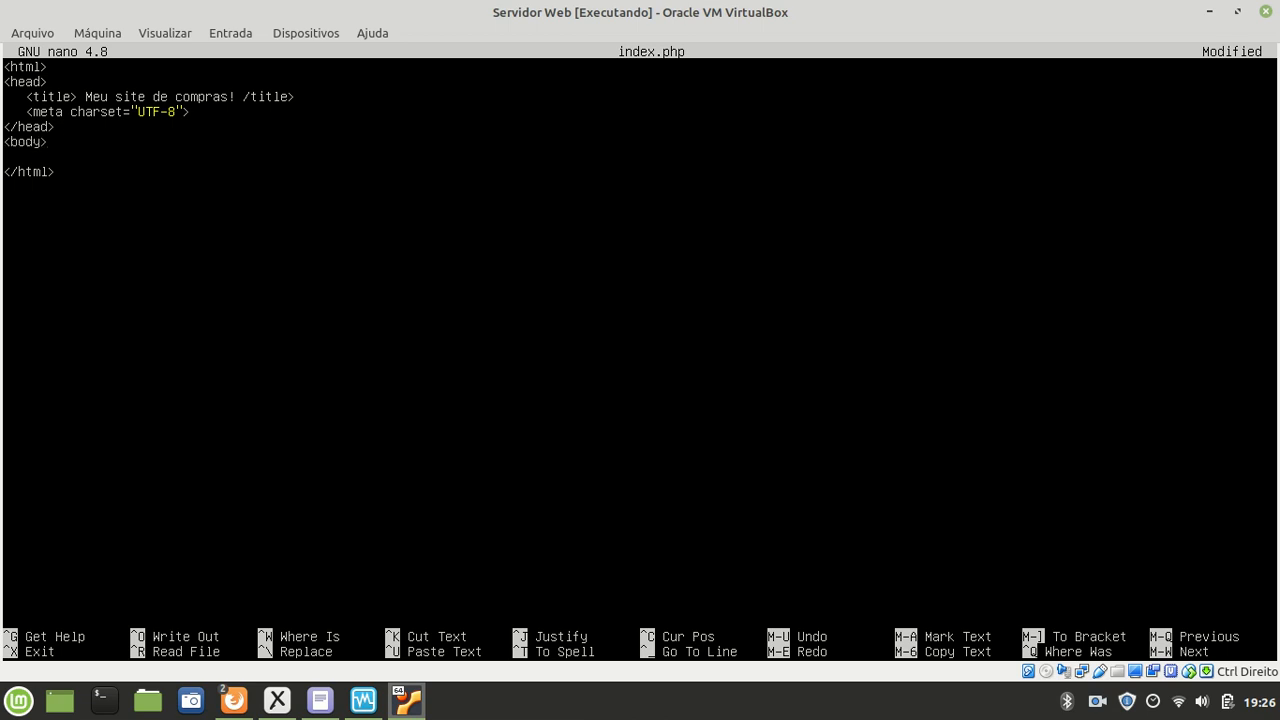
pyautogui.press('Return')
pyautogui.press('Up')
pyautogui.write('</body>')
pyautogui.press('Home')
pyautogui.press('Return')
pyautogui.press('Up')
pyautogui.write('<h1> Testando o')
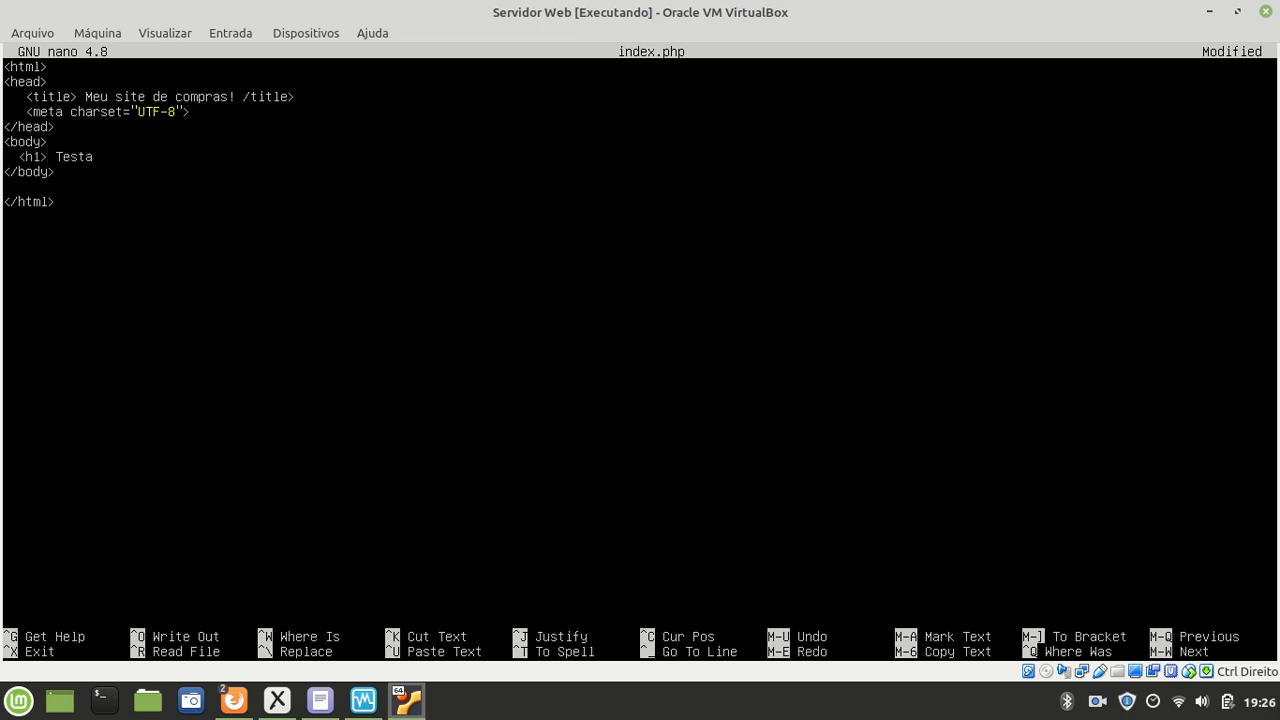
pyautogui.write(' PHP... </h1>')
pyautogui.press('Return')
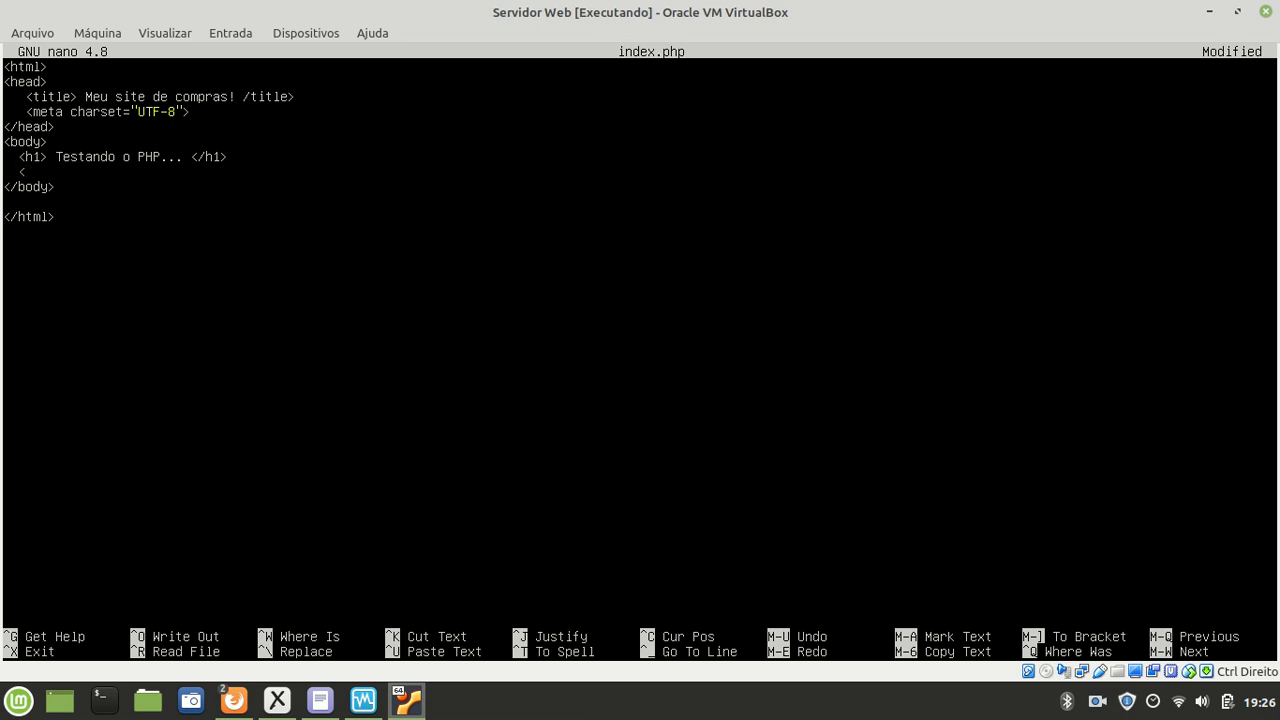
# Step: Add an empty <?php ... ?> block below the heading with an indented blank line inside
pyautogui.write('php')
pyautogui.press('Return')
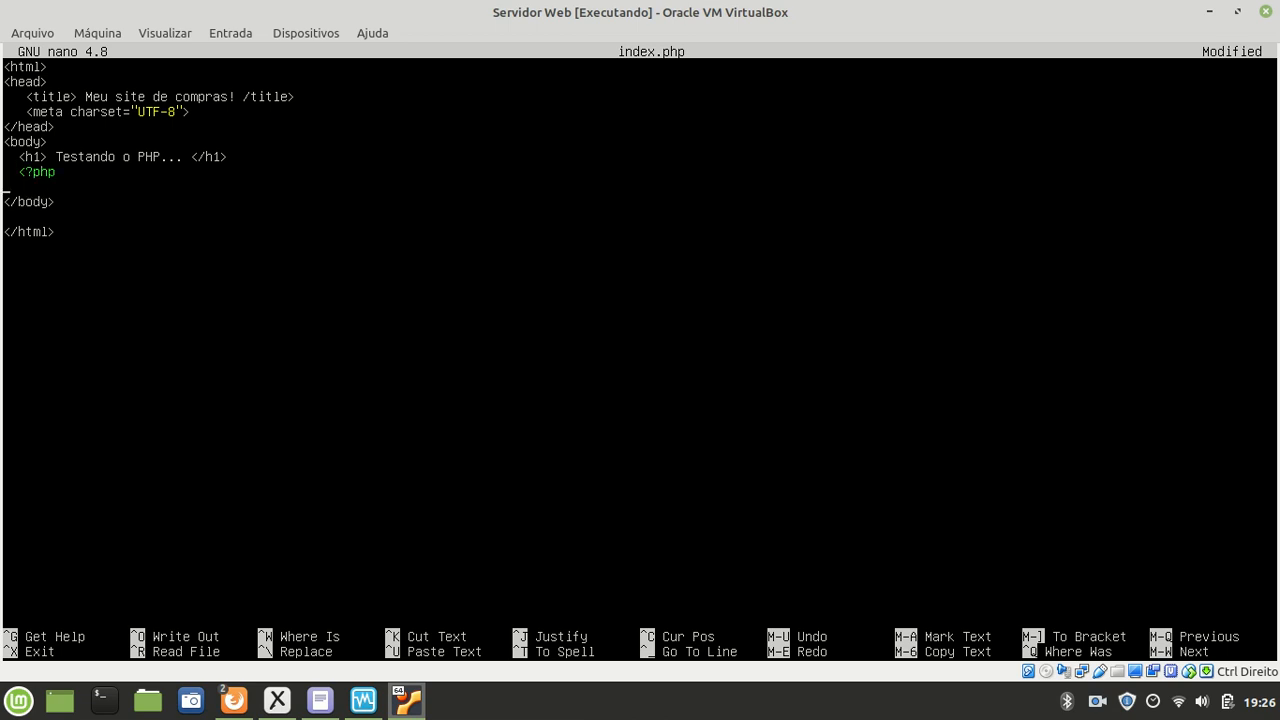
pyautogui.write('?>')
pyautogui.press('Return')
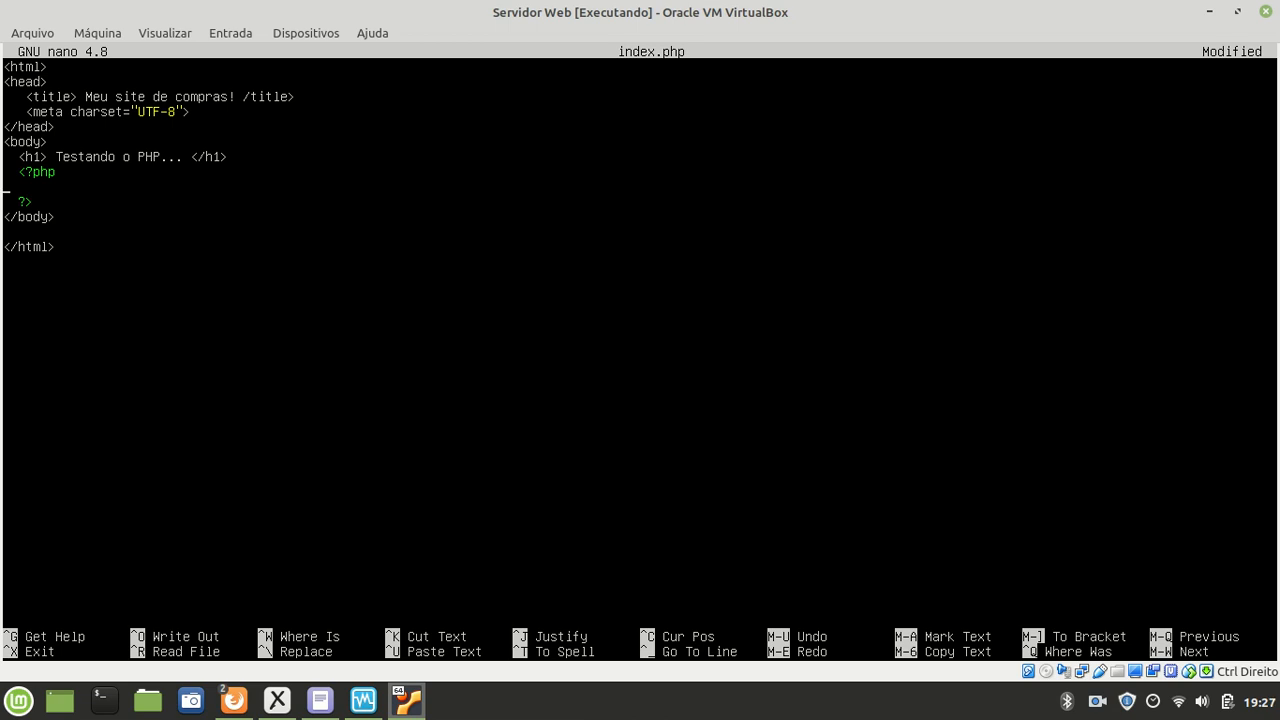
pyautogui.press('Tab')
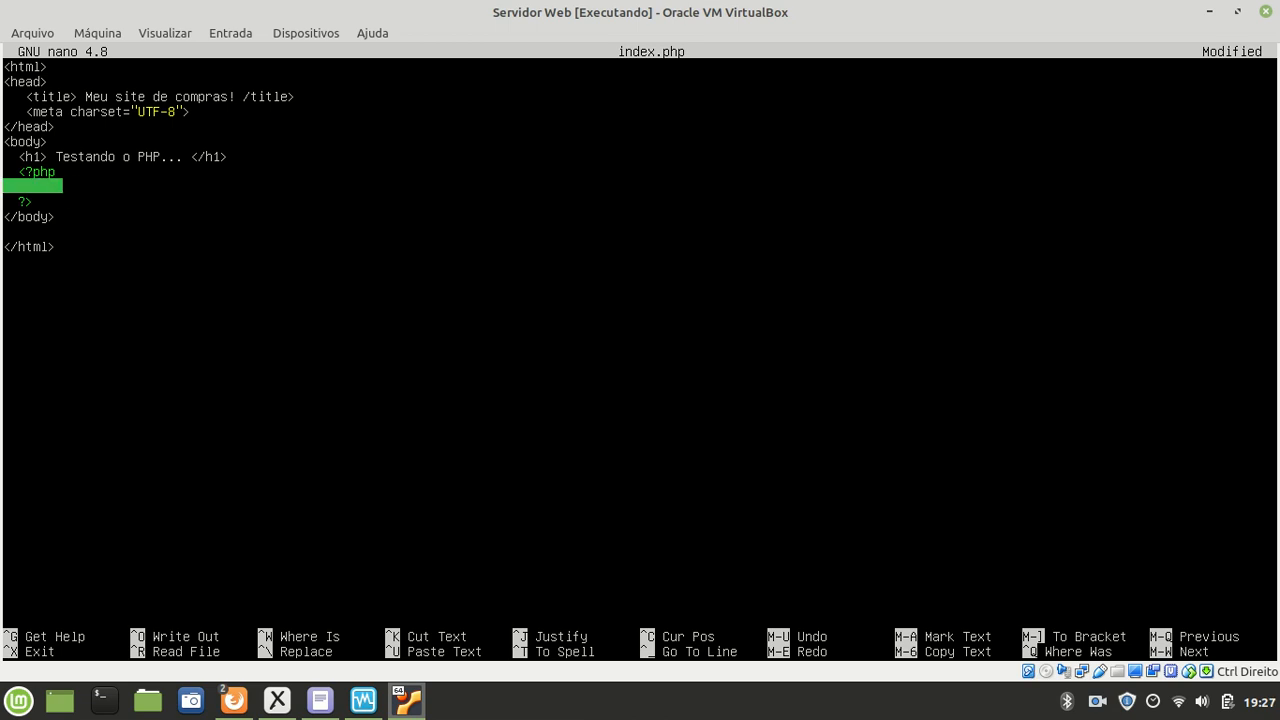
# Step: Type $num1 = 10, $num2 = 20, $soma = $num1 + $num2, and an echo reporting the sum
pyautogui.write('$')
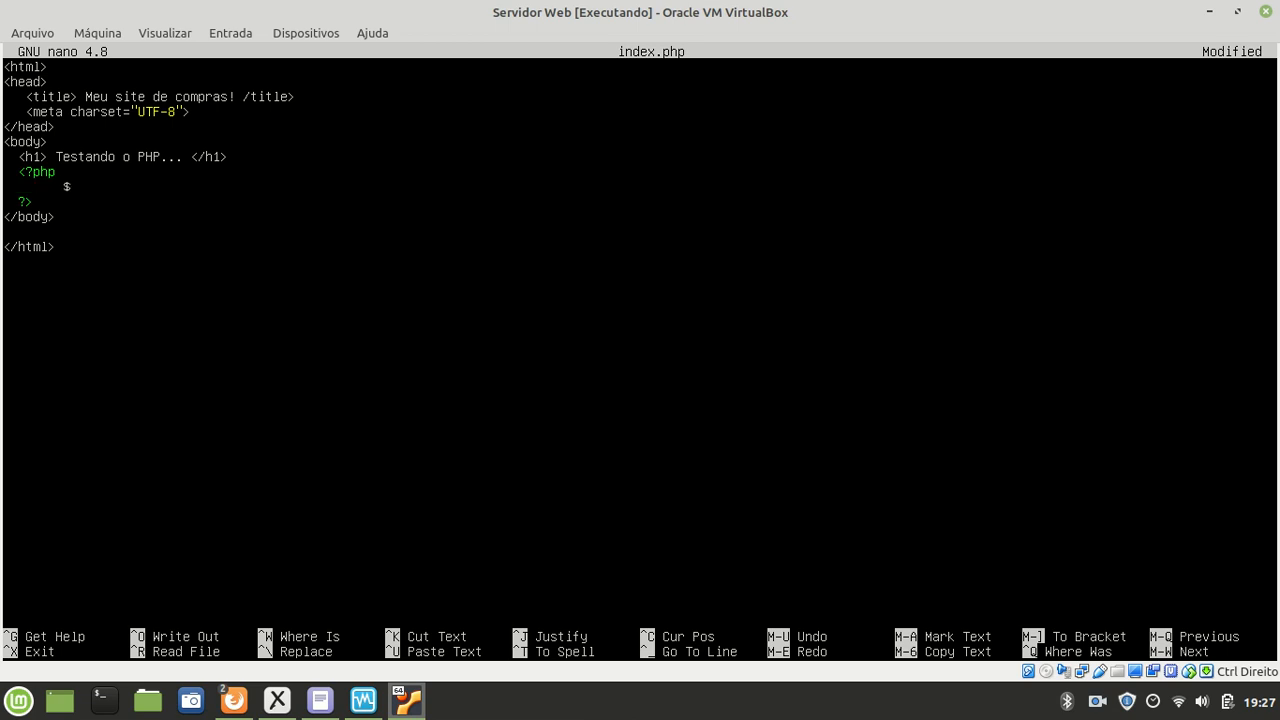
pyautogui.write('num1 = 10;')
pyautogui.press('Return')
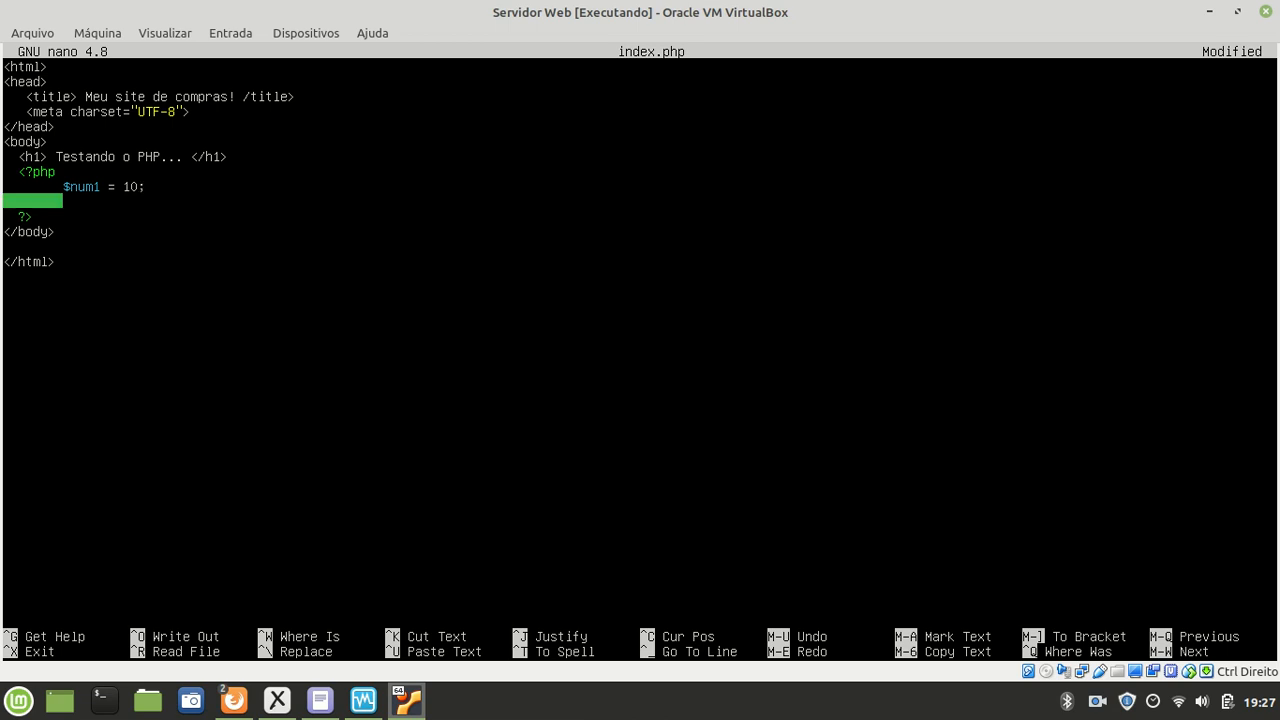
pyautogui.write('#')
pyautogui.press('BackSpace')
pyautogui.write('$num2 = 20;')
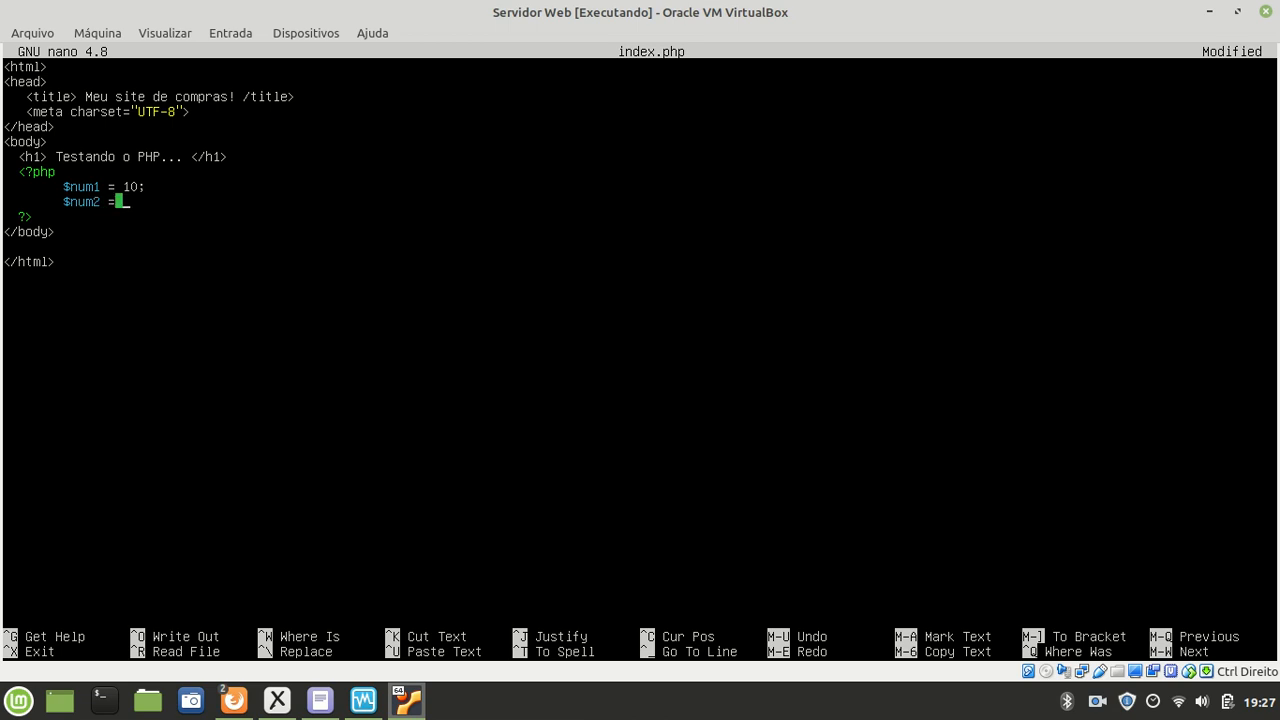
pyautogui.press('Return')
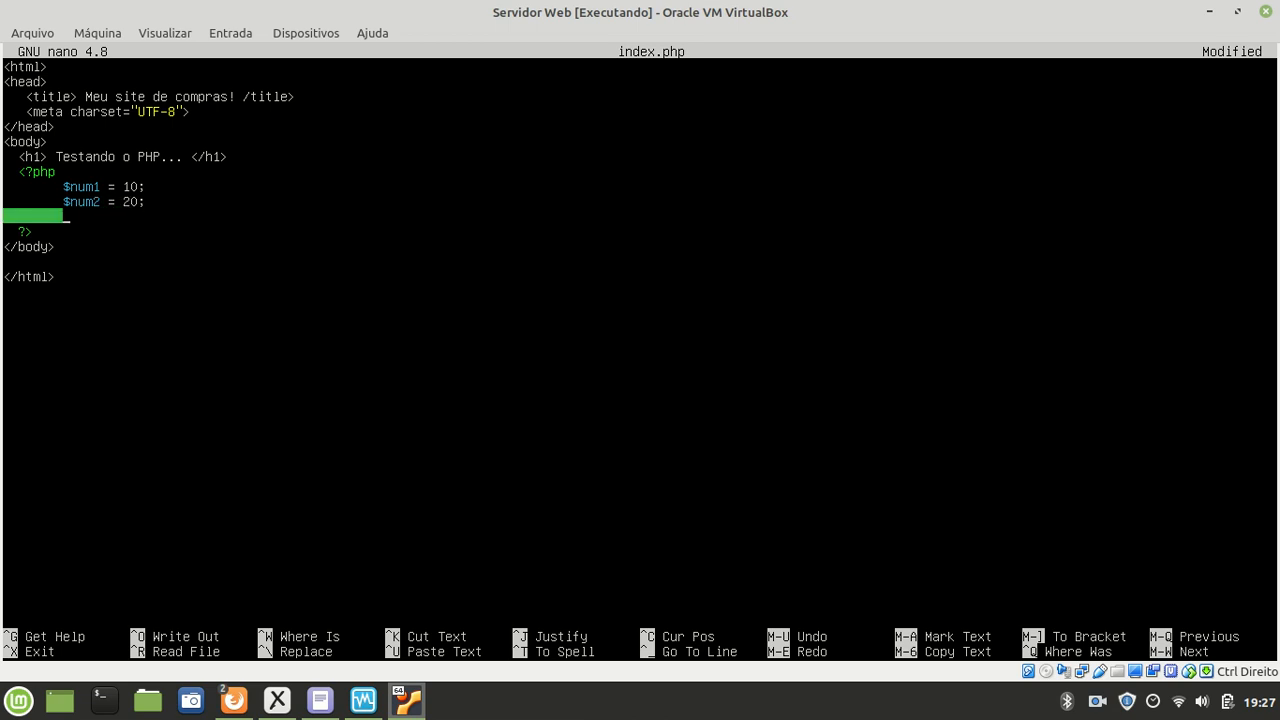
pyautogui.write('$soma = $num1 +')
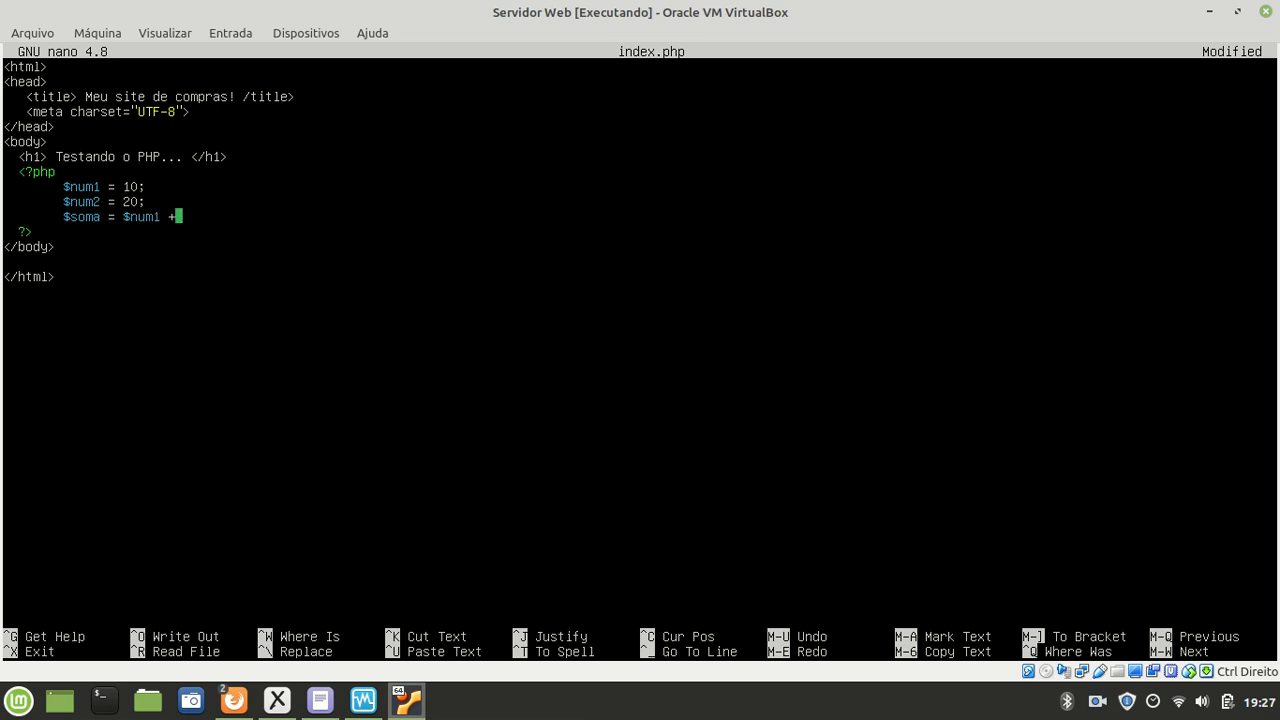
pyautogui.write(' $num2;')
pyautogui.press('Return')
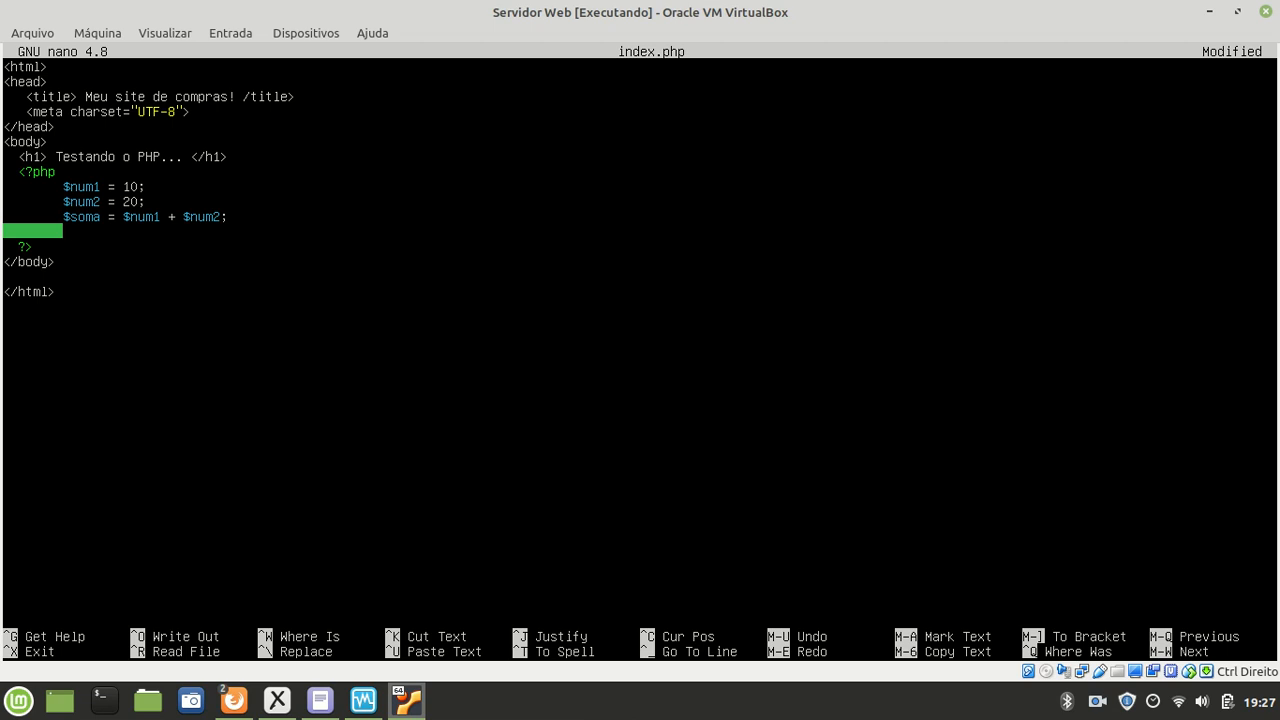
pyautogui.write('echo ""')
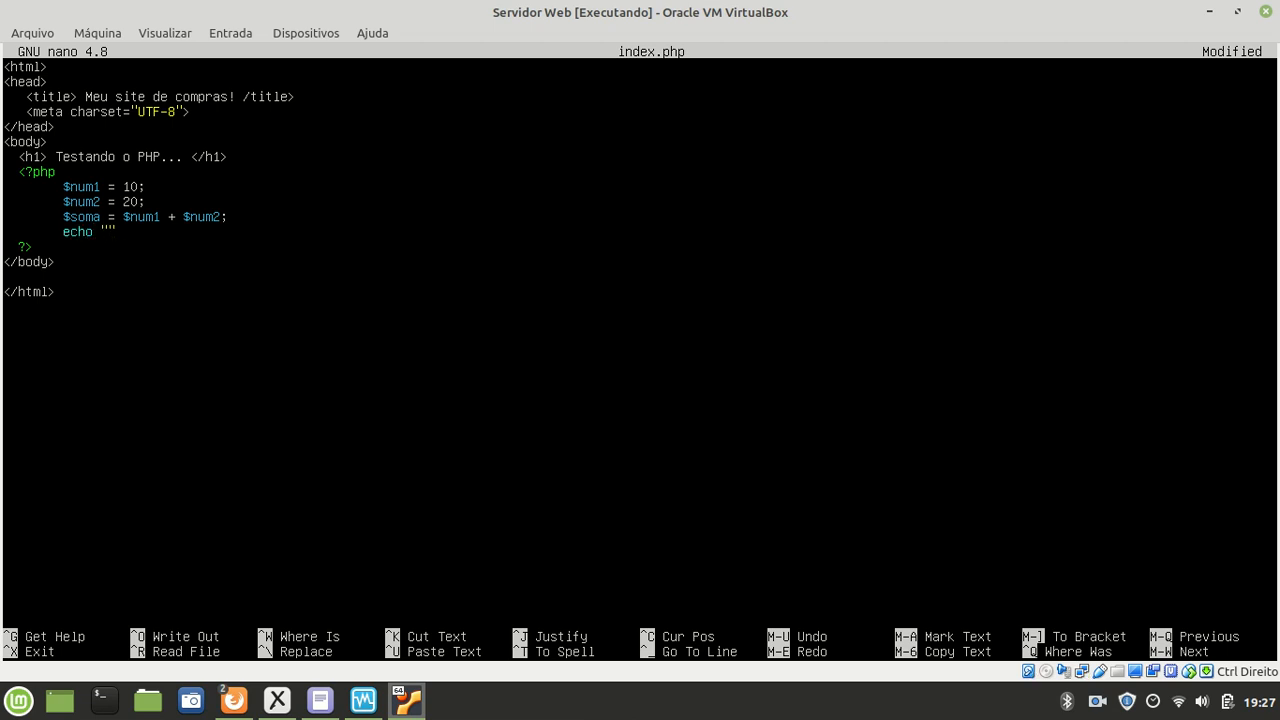
pyautogui.write('O resultado da')
pyautogui.write(' soma de')
pyautogui.write(' $num1 + ')
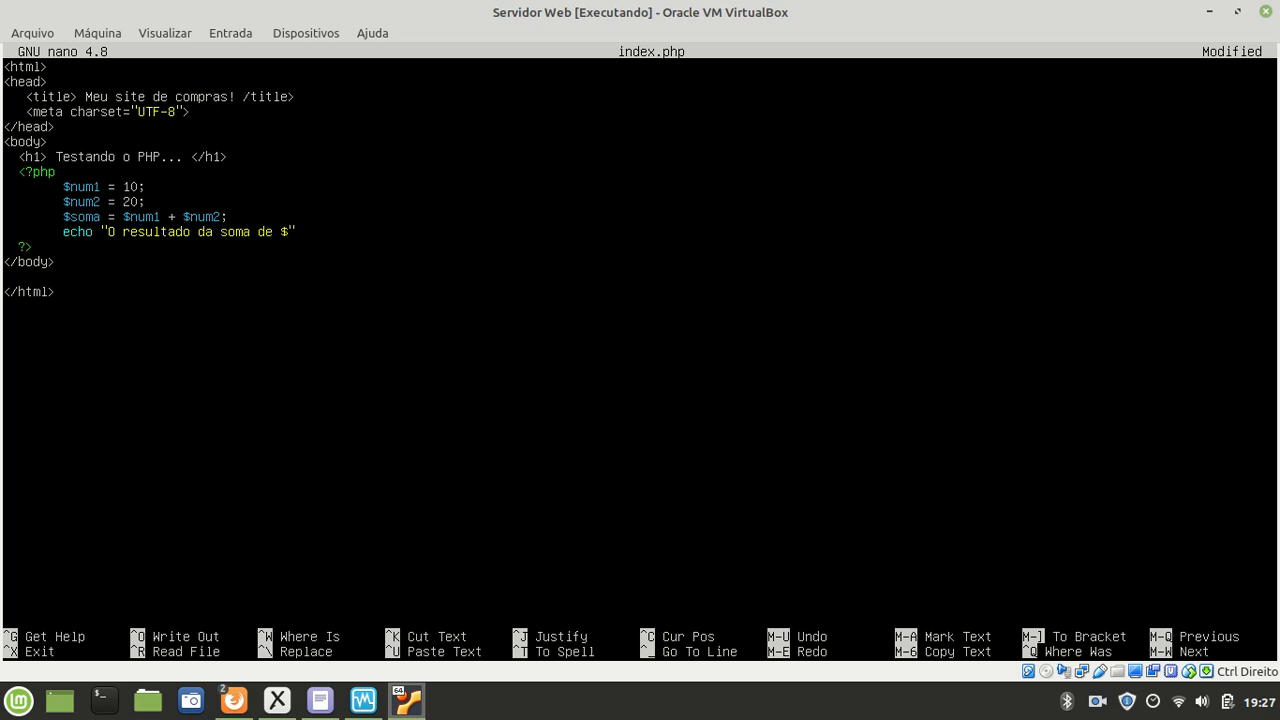
pyautogui.write('$num2 é $soma')
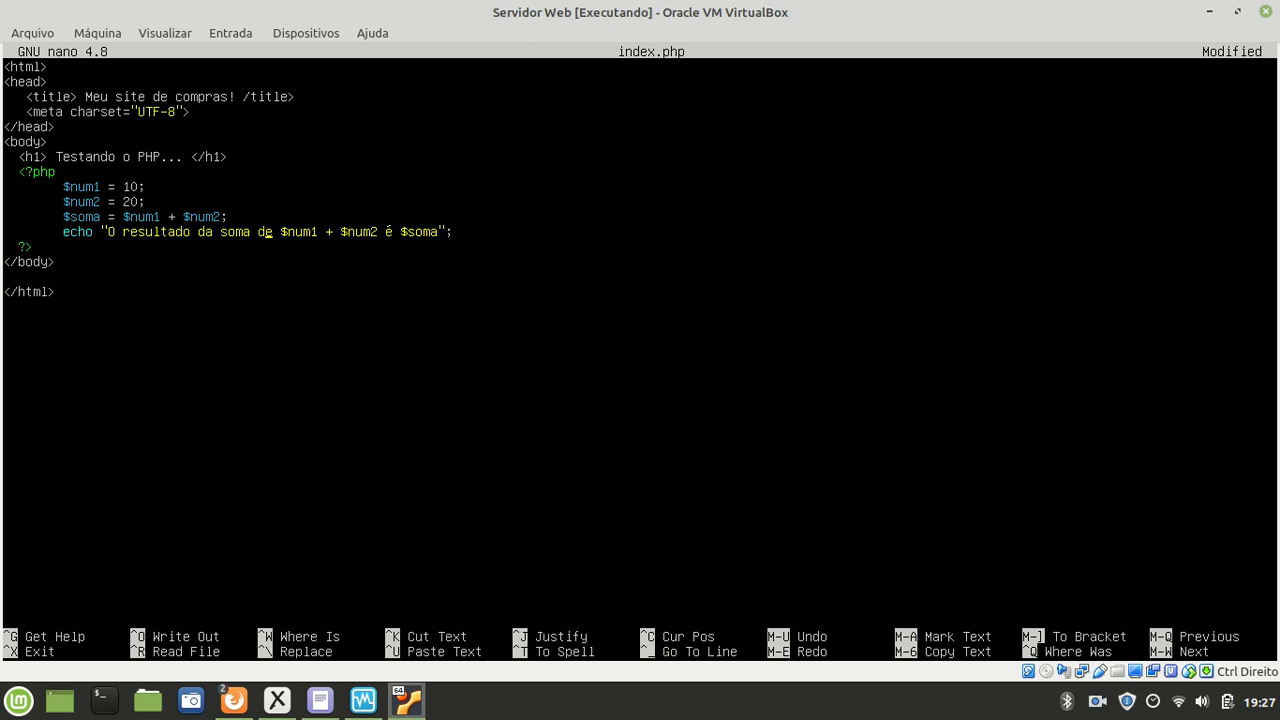
pyautogui.press('Right')
pyautogui.press('Right')
pyautogui.press('Right')
pyautogui.press('Right')
pyautogui.press('Right')
pyautogui.press('Down')
# Step: In Xournal, draw a red asterisk beside SERVIDOR and write SERVER SIDE under the checklist
pyautogui.click(277, 702)
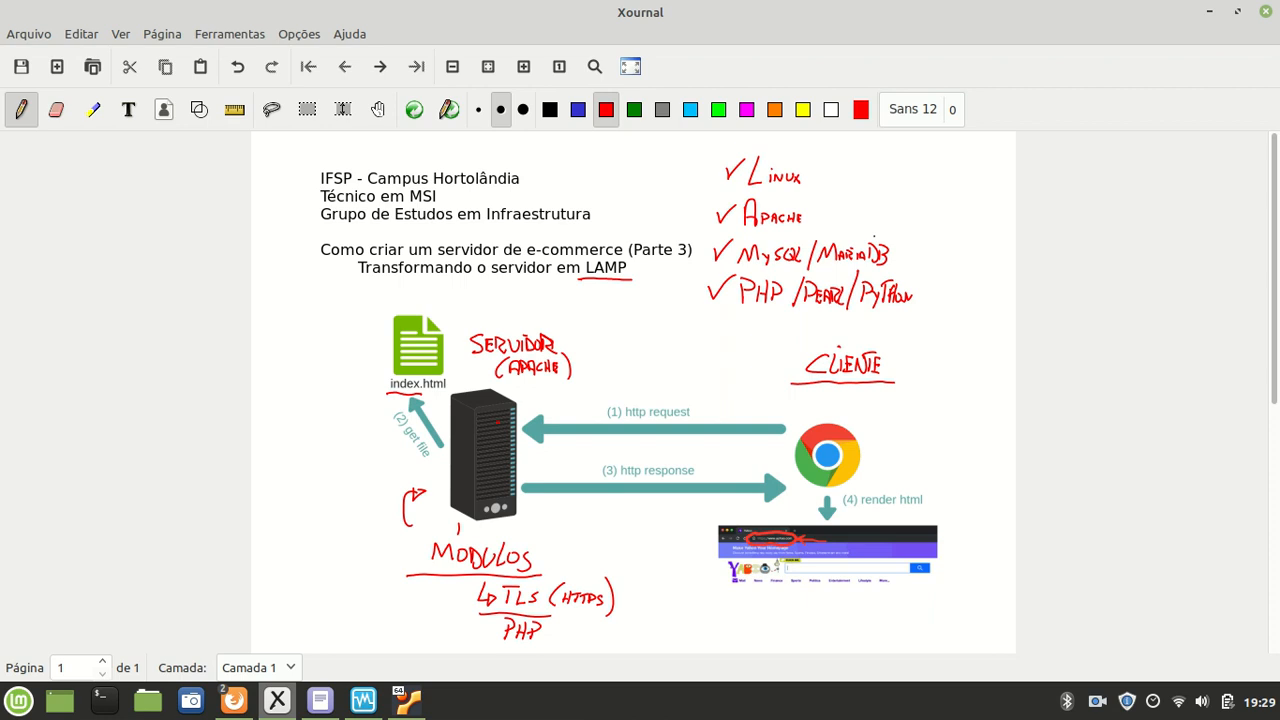
pyautogui.moveTo(573, 327); pyautogui.dragTo(574, 346)
pyautogui.moveTo(573, 331); pyautogui.dragTo(566, 342)
pyautogui.moveTo(653, 322)
pyautogui.mouseDown()
pyautogui.moveTo(641, 338)
pyautogui.moveTo(692, 326)
pyautogui.moveTo(706, 338)
pyautogui.mouseUp()
pyautogui.moveTo(728, 324); pyautogui.dragTo(718, 340)
pyautogui.moveTo(733, 327); pyautogui.dragTo(753, 340)
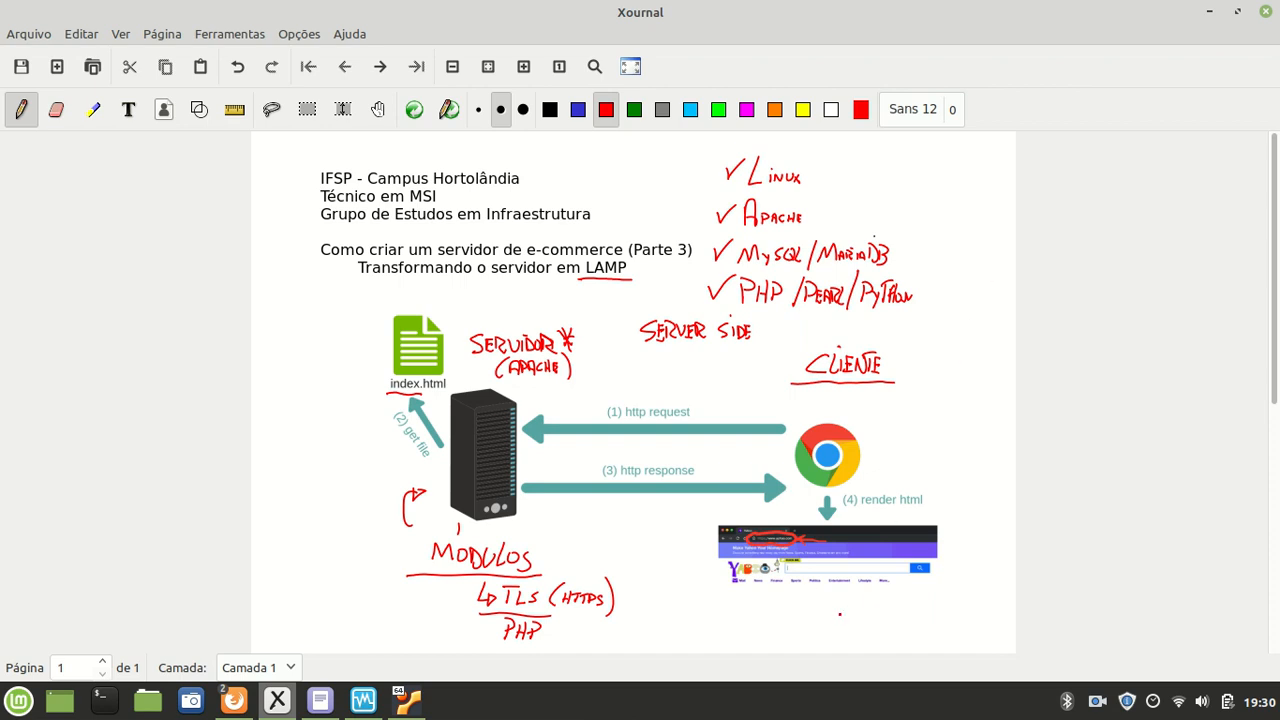
# Step: Handwrite JAVASCRIPT below the Yahoo screenshot, redoing a botched stroke, then CLIENT SIDE beneath it
pyautogui.moveTo(812, 603)
pyautogui.mouseDown()
pyautogui.moveTo(824, 622)
pyautogui.moveTo(812, 618)
pyautogui.moveTo(848, 606)
pyautogui.moveTo(846, 617)
pyautogui.mouseUp()
pyautogui.moveTo(850, 604); pyautogui.dragTo(871, 619)
pyautogui.hotkey('ctrl', 'z')
pyautogui.hotkey('ctrl', 'z')
pyautogui.moveTo(865, 604)
pyautogui.mouseDown()
pyautogui.moveTo(855, 618)
pyautogui.moveTo(879, 616)
pyautogui.mouseUp()
pyautogui.moveTo(884, 607)
pyautogui.mouseDown()
pyautogui.moveTo(899, 619)
pyautogui.moveTo(926, 603)
pyautogui.mouseUp()
pyautogui.moveTo(917, 604)
pyautogui.mouseDown()
pyautogui.moveTo(916, 620)
pyautogui.moveTo(799, 623)
pyautogui.mouseUp()
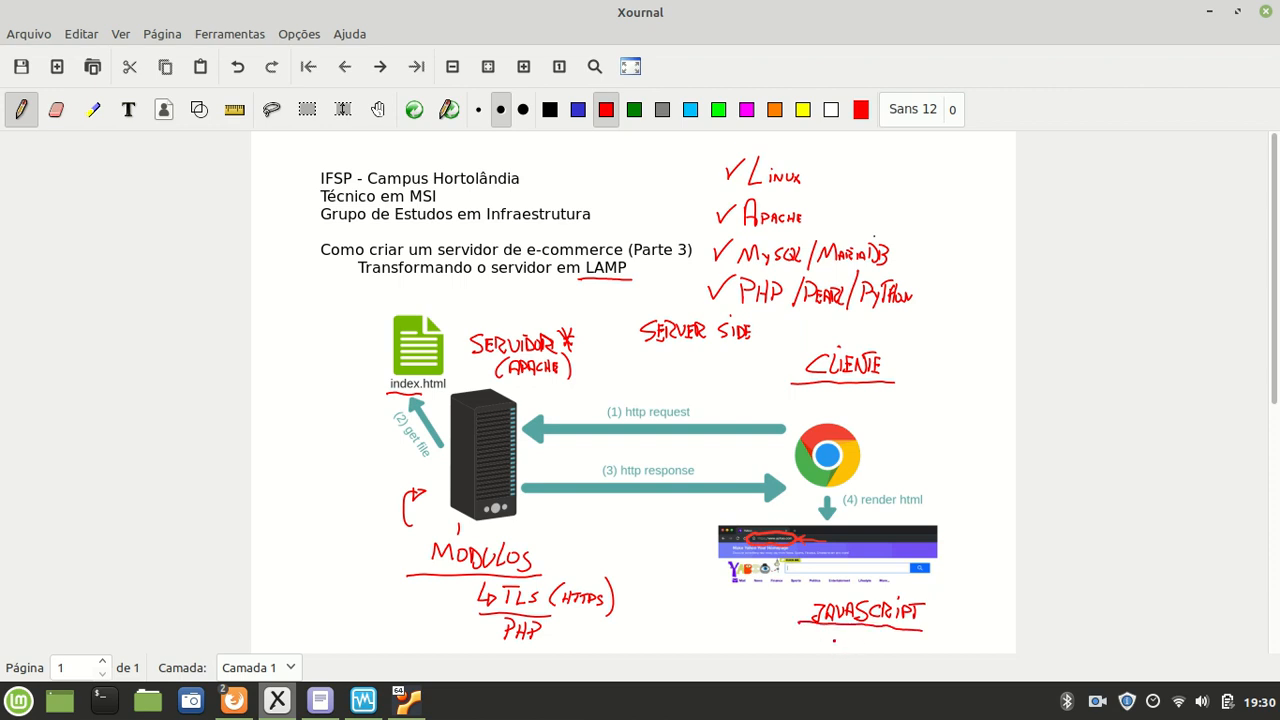
pyautogui.moveTo(842, 630)
pyautogui.mouseDown()
pyautogui.moveTo(836, 643)
pyautogui.moveTo(875, 644)
pyautogui.mouseUp()
pyautogui.moveTo(866, 637); pyautogui.dragTo(918, 645)
# Step: Save index.php, exit nano, and list /var/www/loja showing index.php at 261 bytes
pyautogui.click(406, 700)
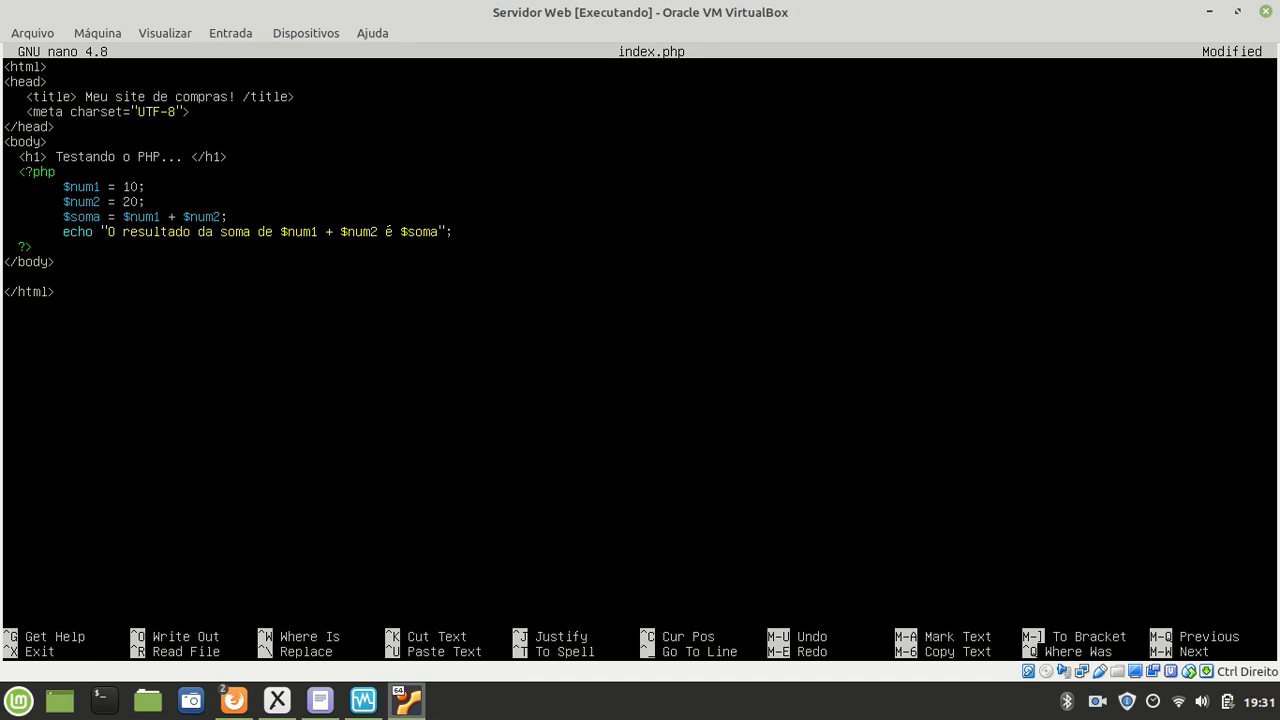
pyautogui.hotkey('ctrl', 'x')
pyautogui.press('y')
pyautogui.press('Return')
pyautogui.write('ls -l')
pyautogui.press('Return')
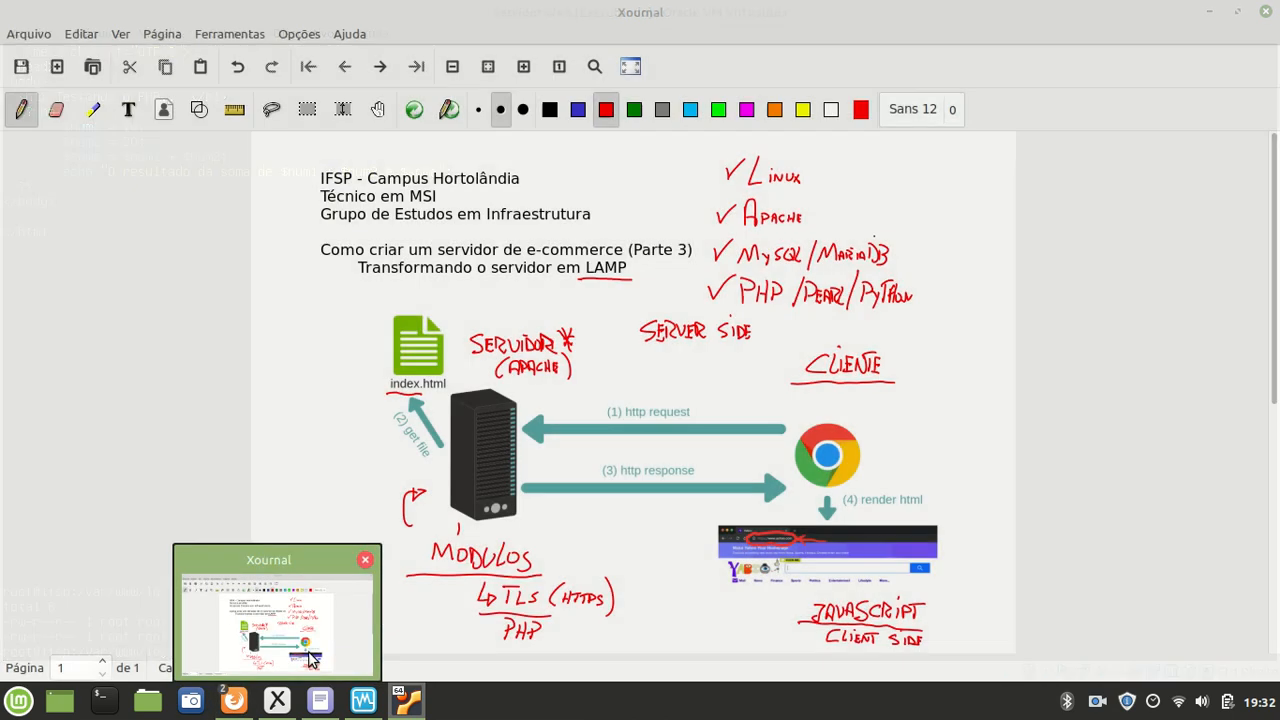
# Step: Strip /pagina.html from the Firefox address and load 192.168.0.102, which shows a blank page
pyautogui.moveTo(241, 703)
pyautogui.click(286, 639)
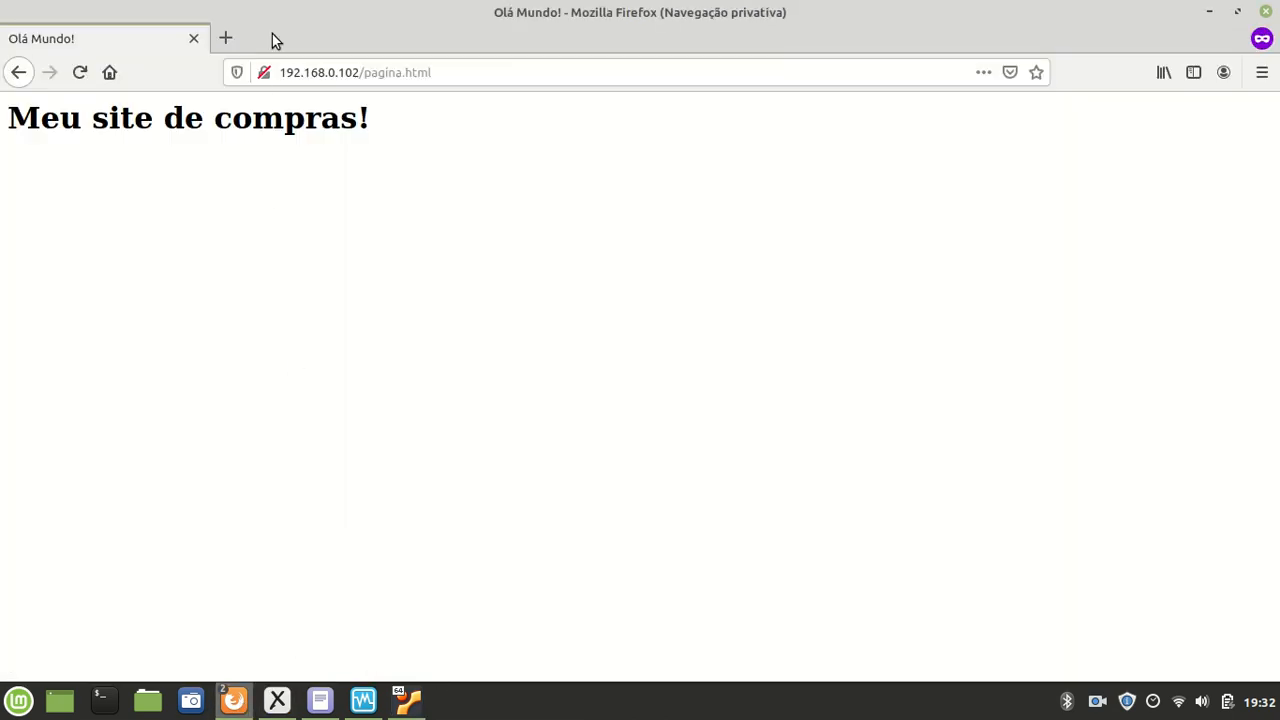
pyautogui.click(420, 74)
pyautogui.moveTo(455, 72); pyautogui.dragTo(358, 76)
pyautogui.press('BackSpace')
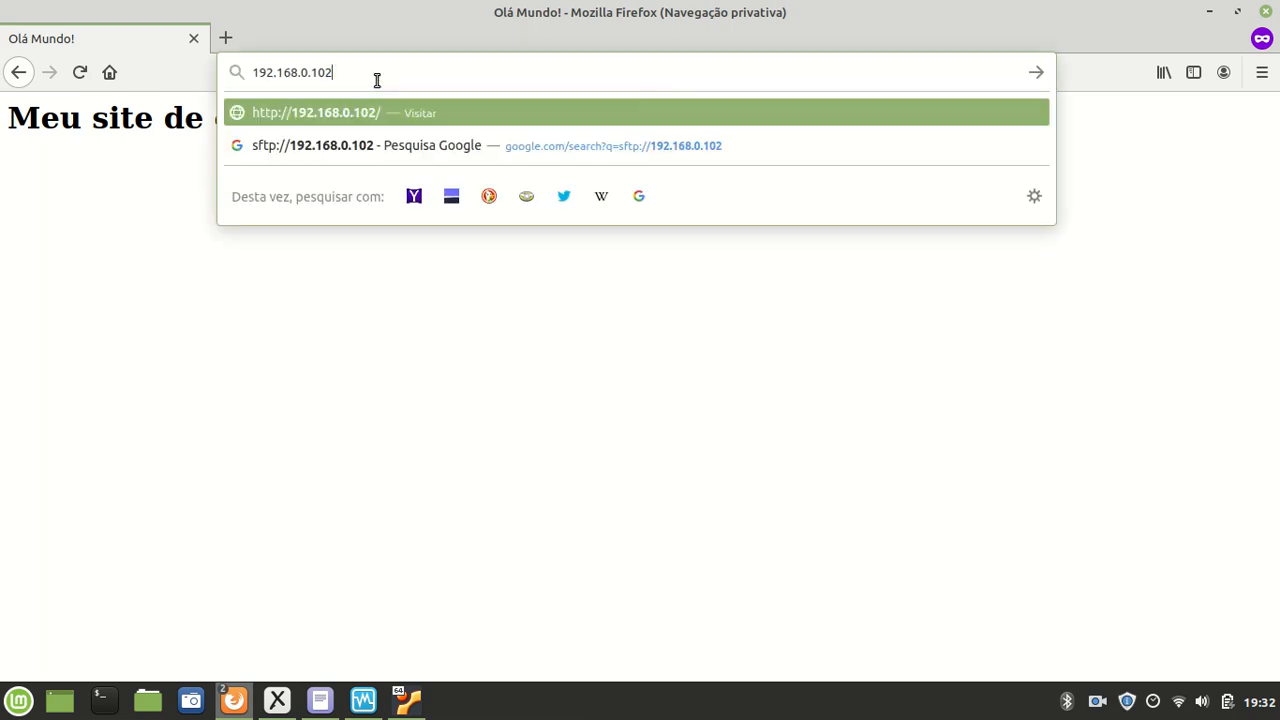
pyautogui.press('Return')
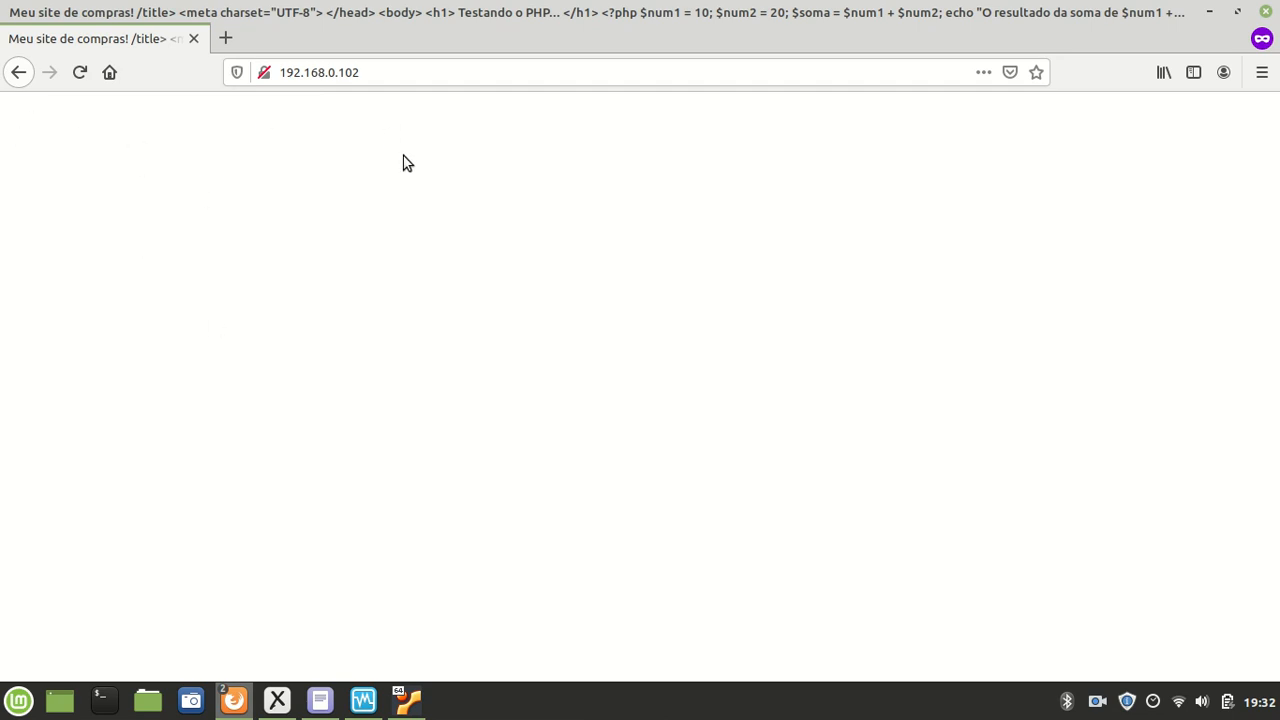
pyautogui.rightClick(286, 181)
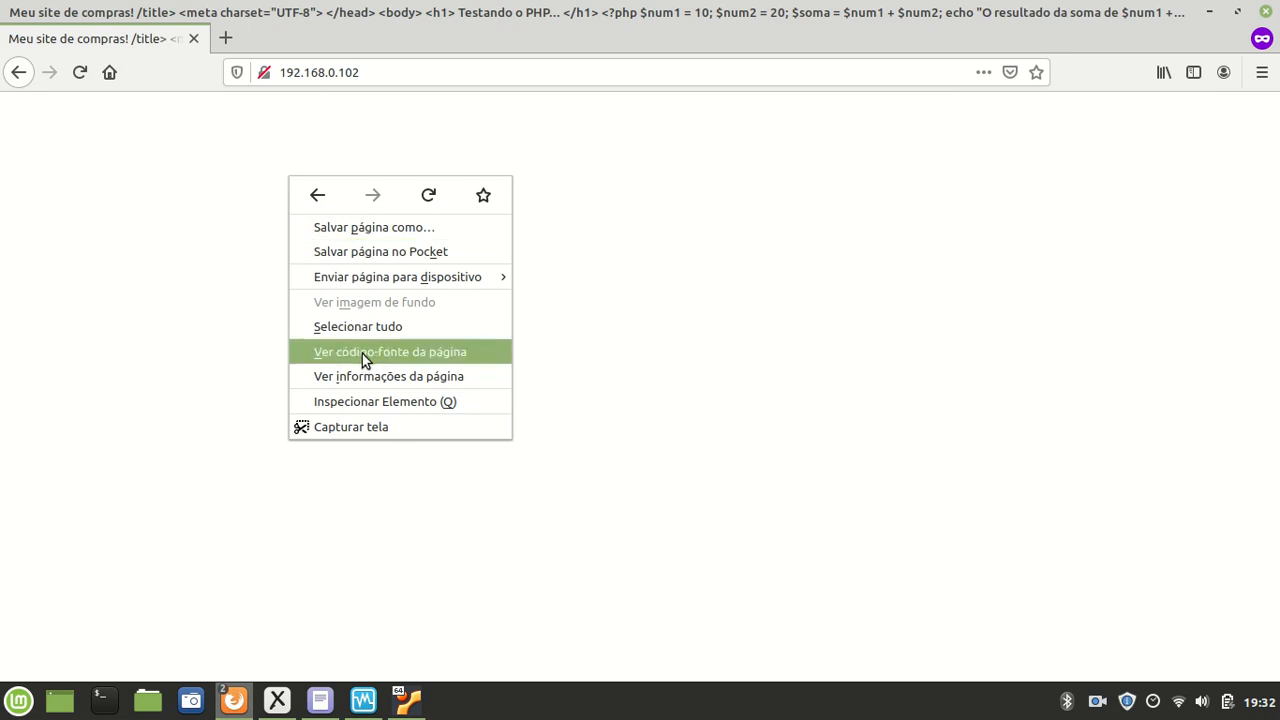
pyautogui.click(393, 352)
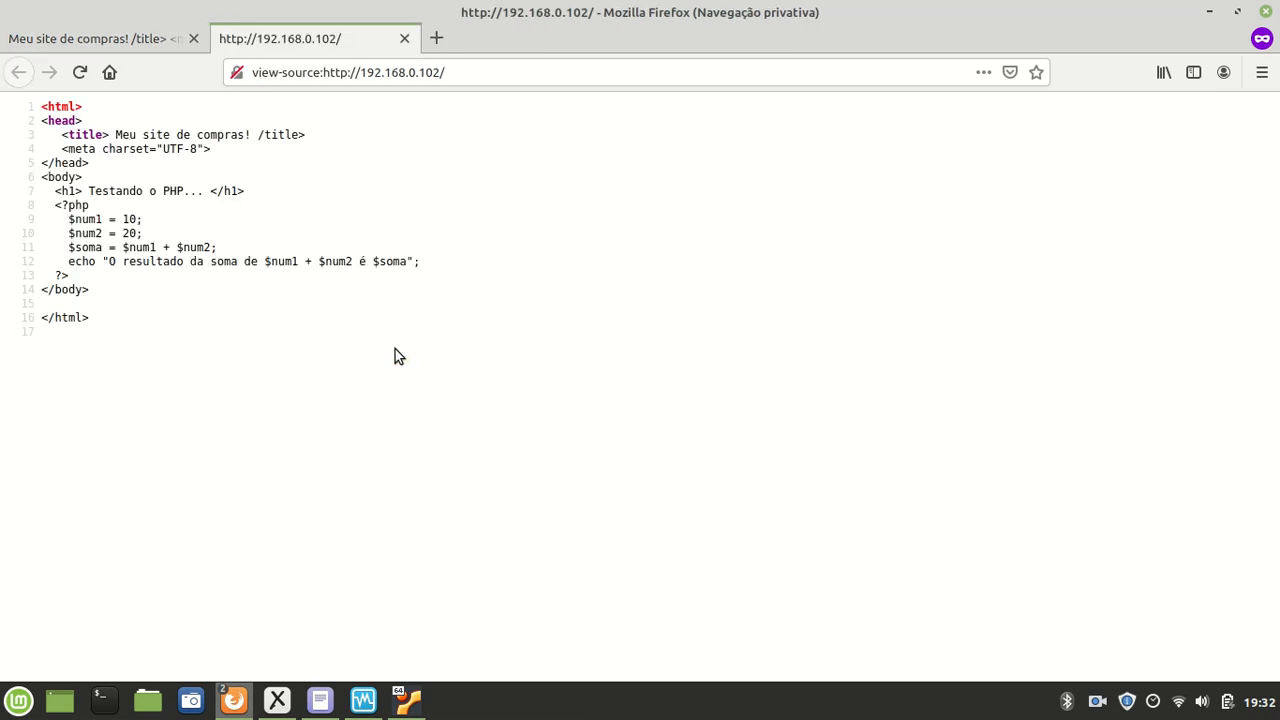
pyautogui.moveTo(167, 322); pyautogui.dragTo(42, 163)
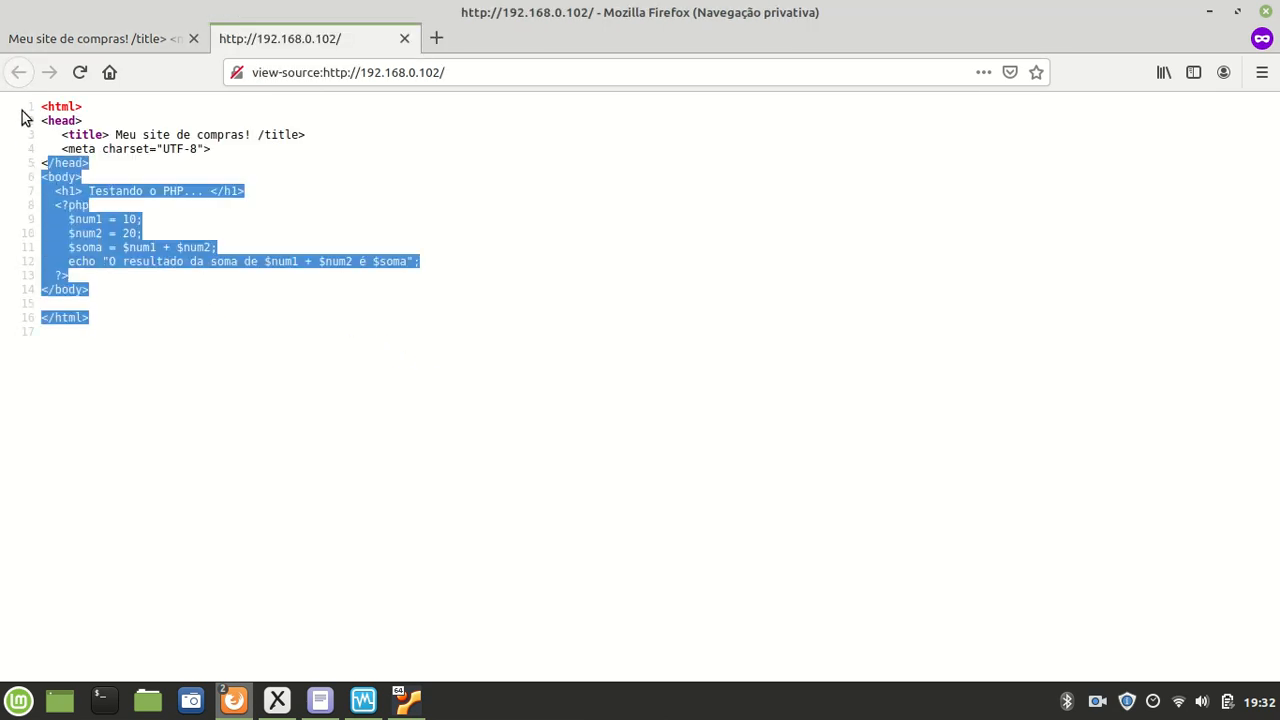
pyautogui.click(68, 115)
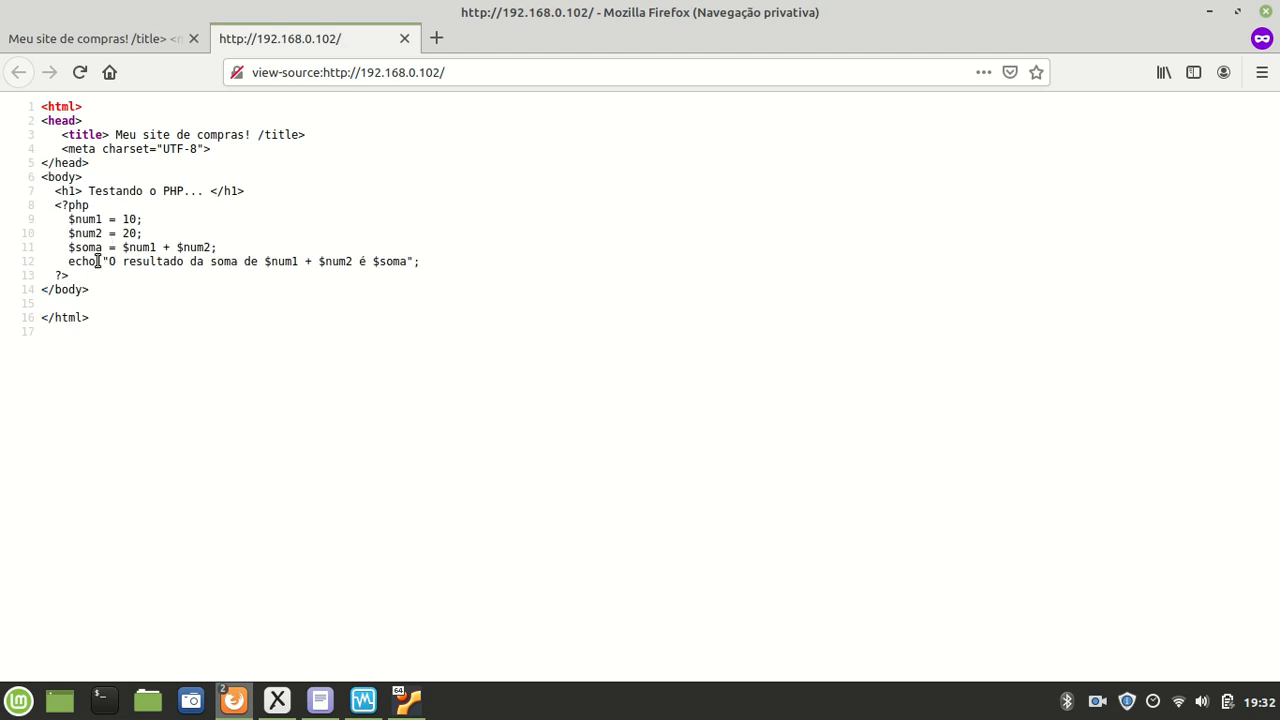
pyautogui.moveTo(47, 107); pyautogui.dragTo(180, 327)
pyautogui.click(180, 327)
pyautogui.hotkey('ctrl', '+')
pyautogui.hotkey('ctrl', '+')
pyautogui.hotkey('ctrl', '+')
pyautogui.hotkey('ctrl', '+')
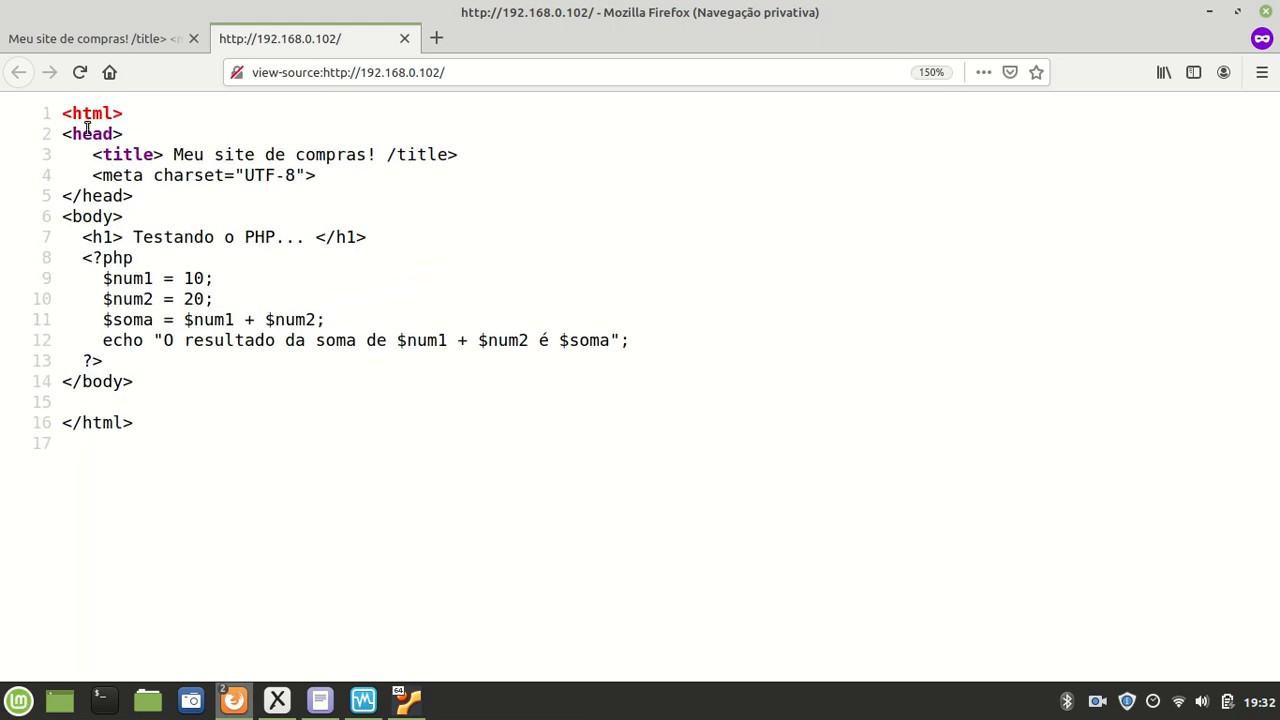
pyautogui.moveTo(73, 113); pyautogui.dragTo(220, 365)
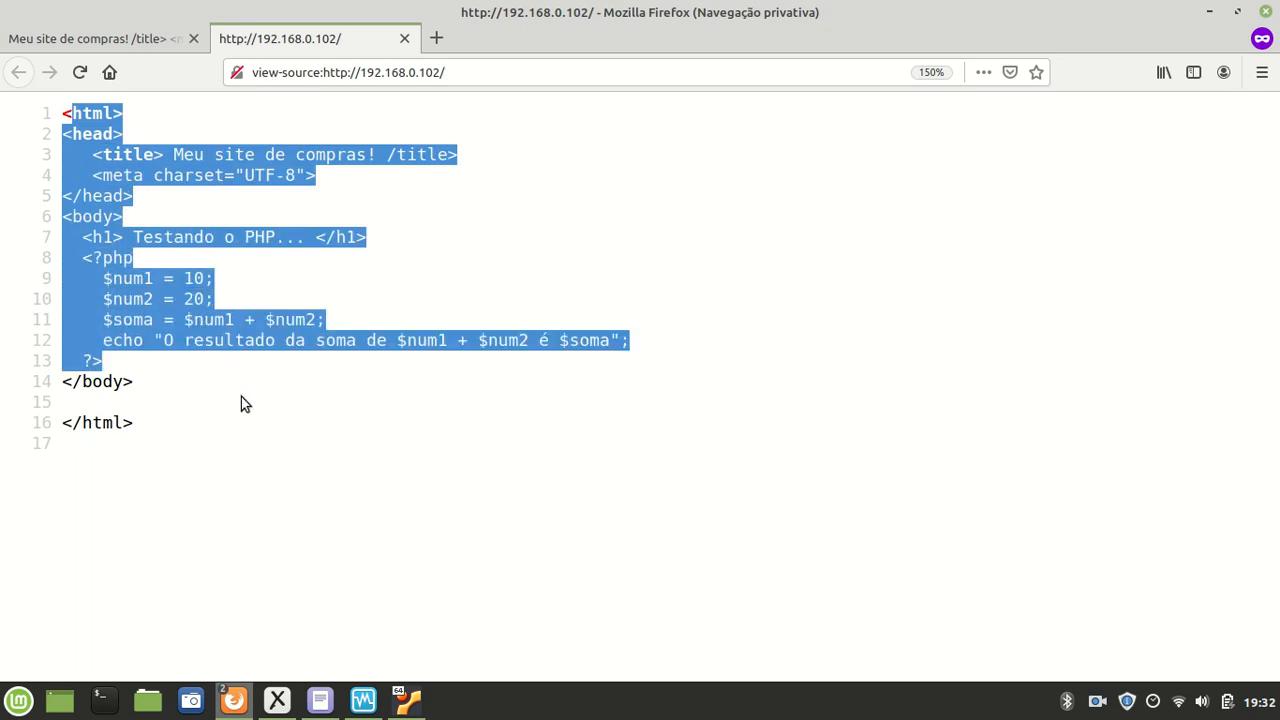
pyautogui.click(285, 463)
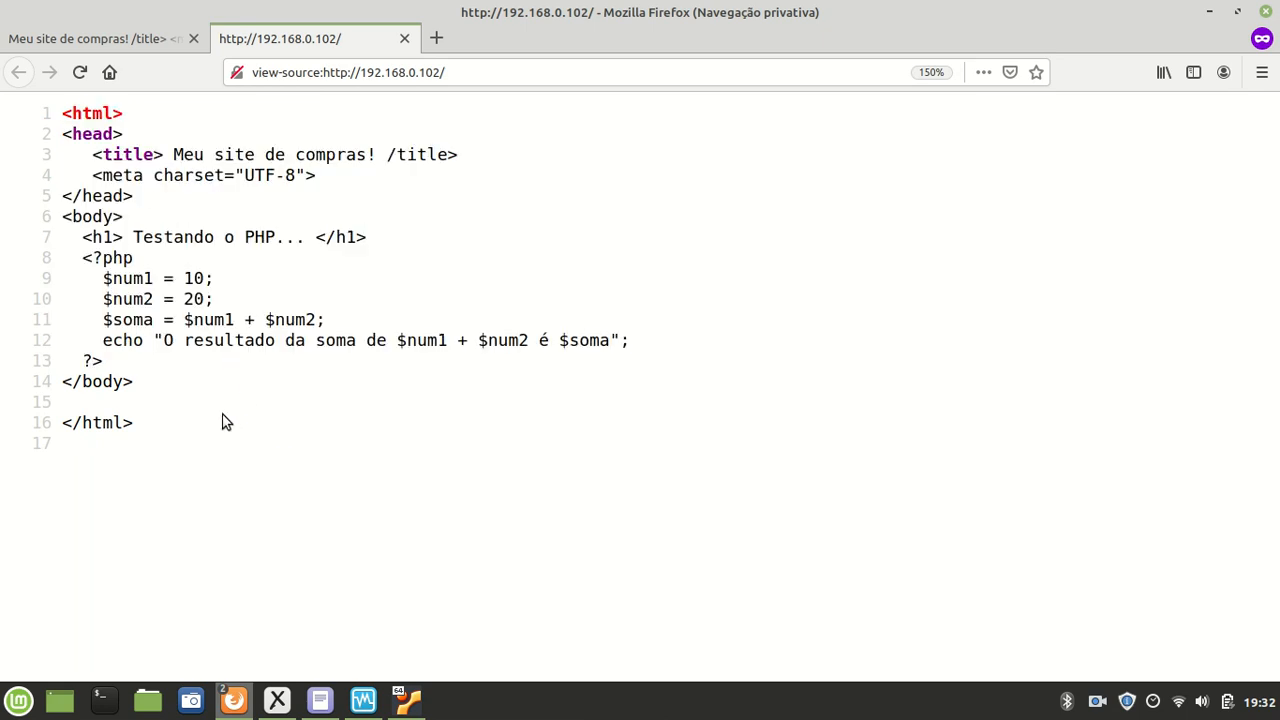
pyautogui.moveTo(180, 434); pyautogui.dragTo(58, 112)
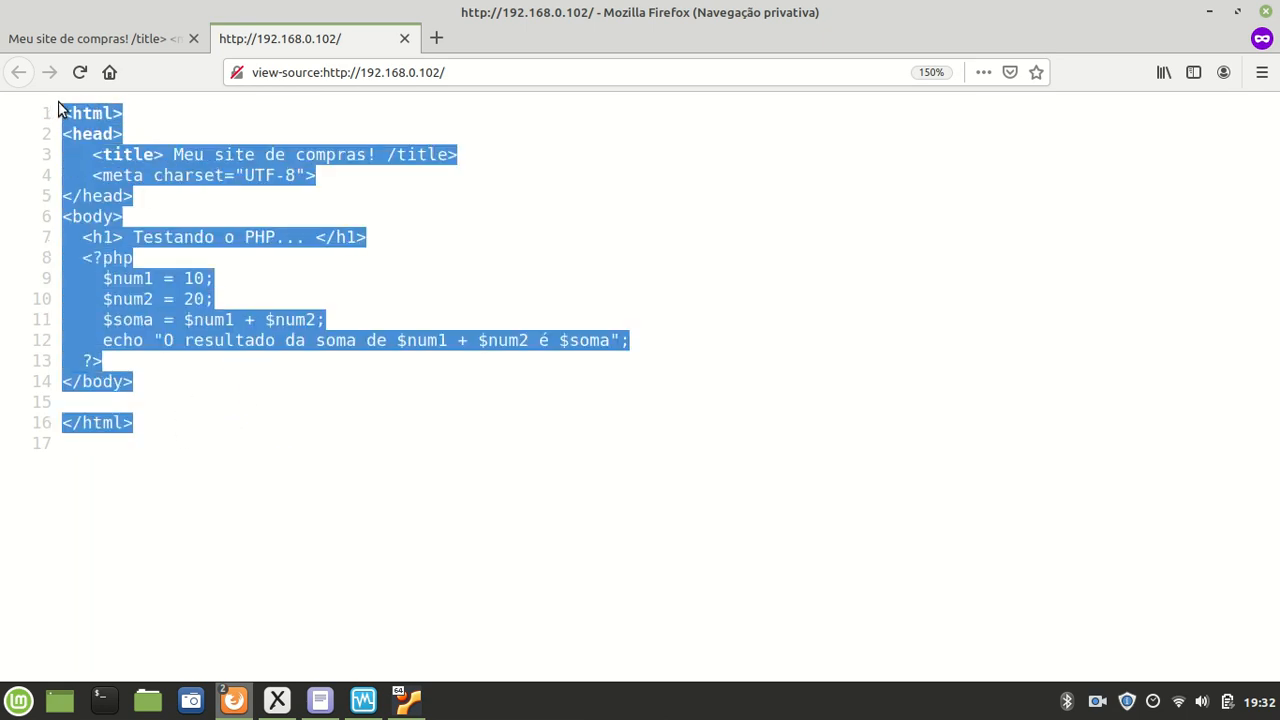
pyautogui.click(116, 151)
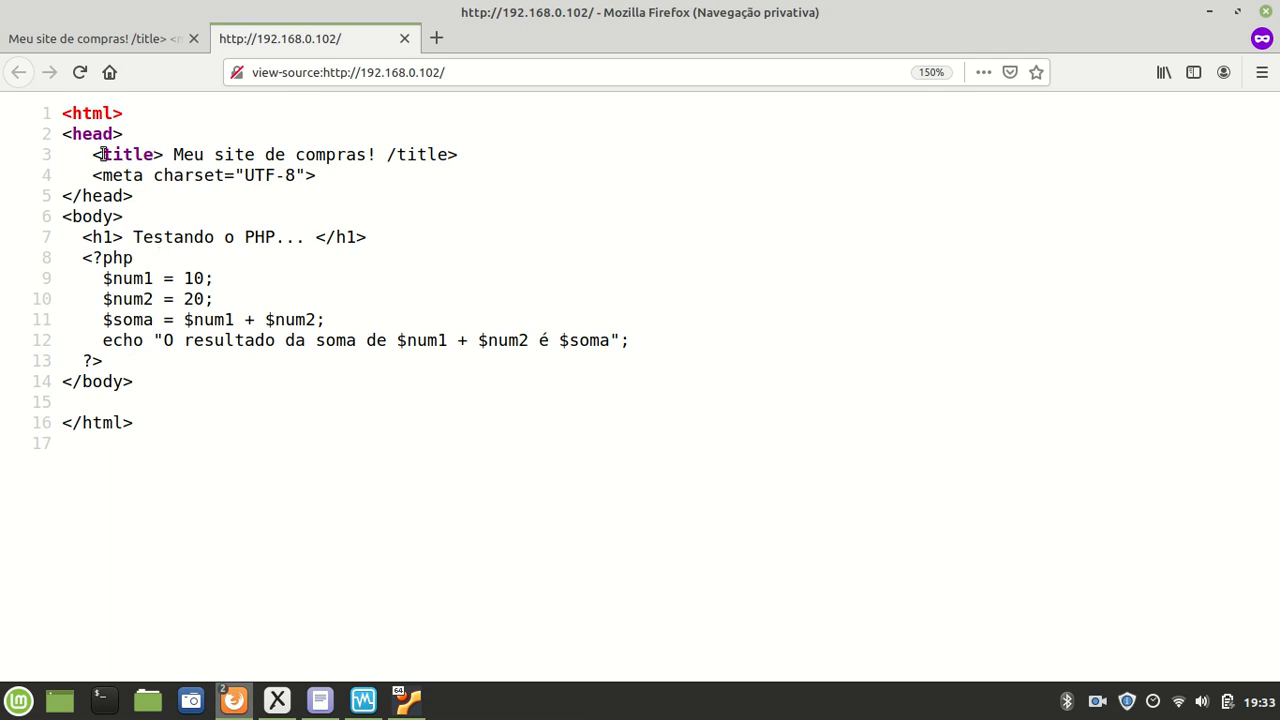
pyautogui.moveTo(390, 154); pyautogui.dragTo(380, 154)
pyautogui.moveTo(84, 154); pyautogui.dragTo(164, 154)
# Step: Reopen index.php in nano, add the missing '<' to close </title>, and save it
pyautogui.click(383, 154)
pyautogui.click(409, 702)
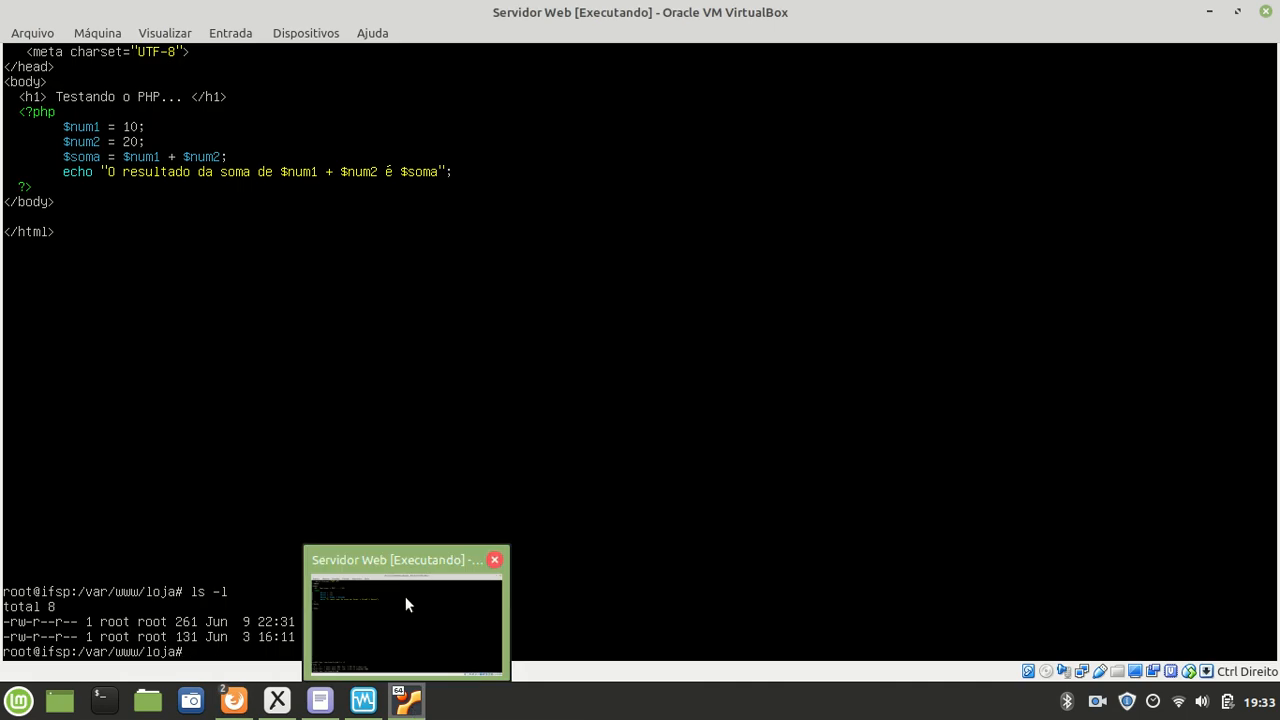
pyautogui.press('Up')
pyautogui.press('Up')
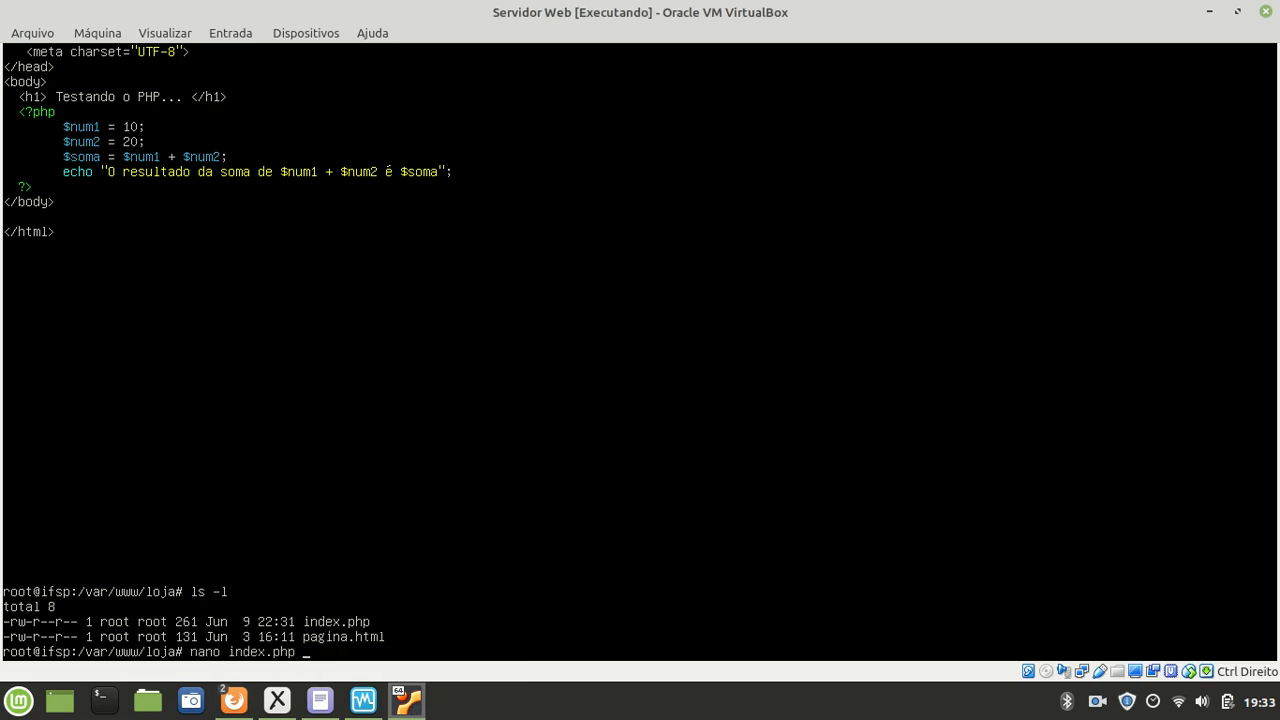
pyautogui.press('Return')
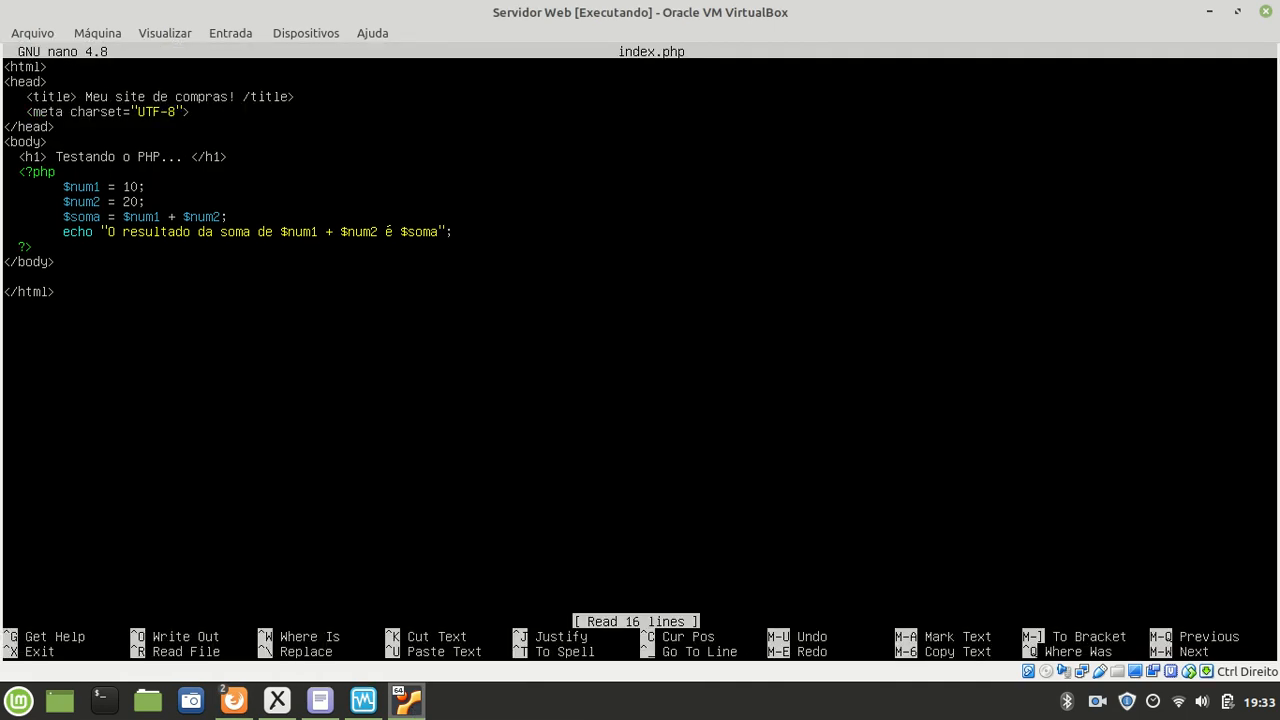
pyautogui.write('<')
pyautogui.hotkey('ctrl', 'x')
pyautogui.press('y')
pyautogui.press('Return')
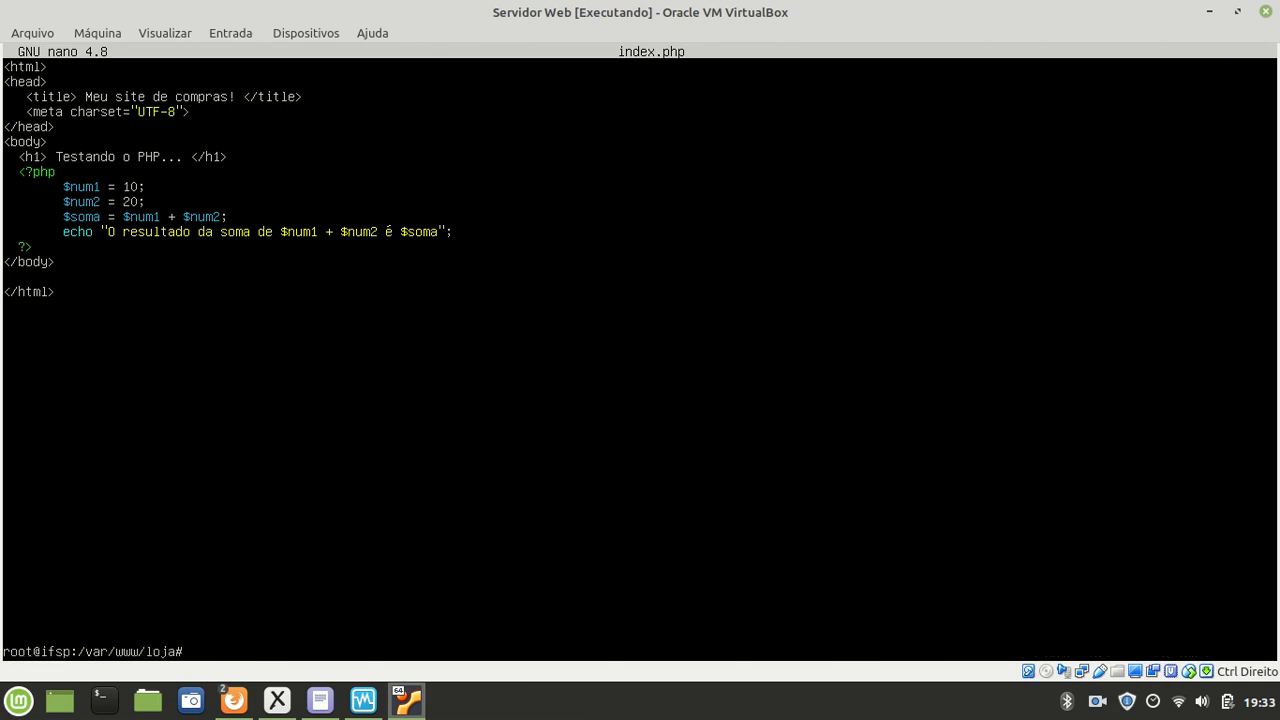
# Step: Close the page-source tab and reload 192.168.0.102, now titled 'Meu site de compras!'
pyautogui.moveTo(233, 700)
pyautogui.click(286, 646)
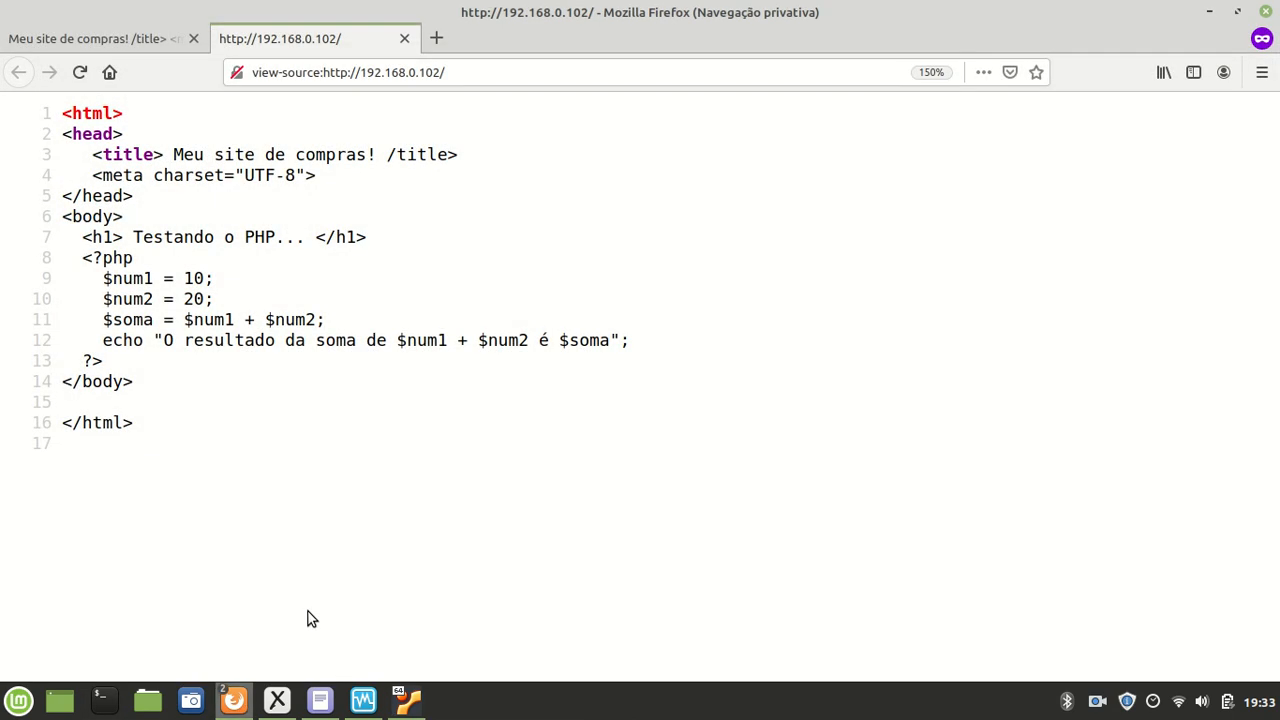
pyautogui.click(405, 39)
pyautogui.click(408, 80)
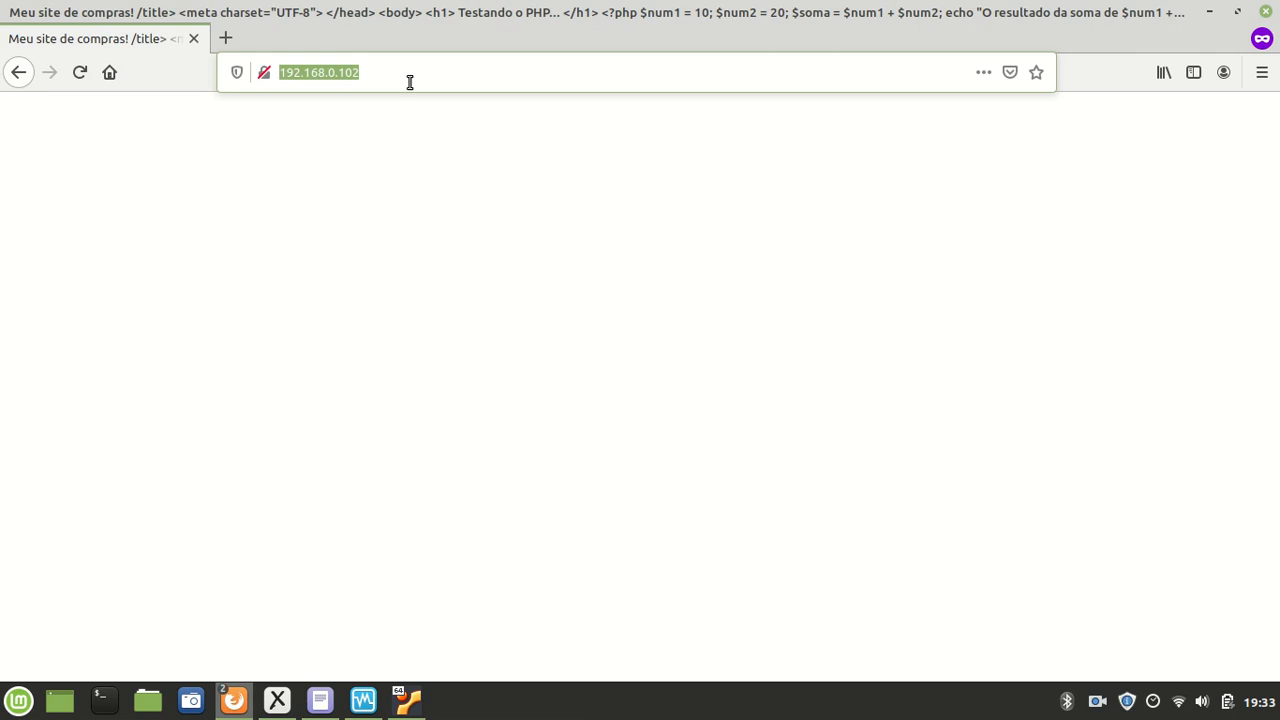
pyautogui.press('Return')
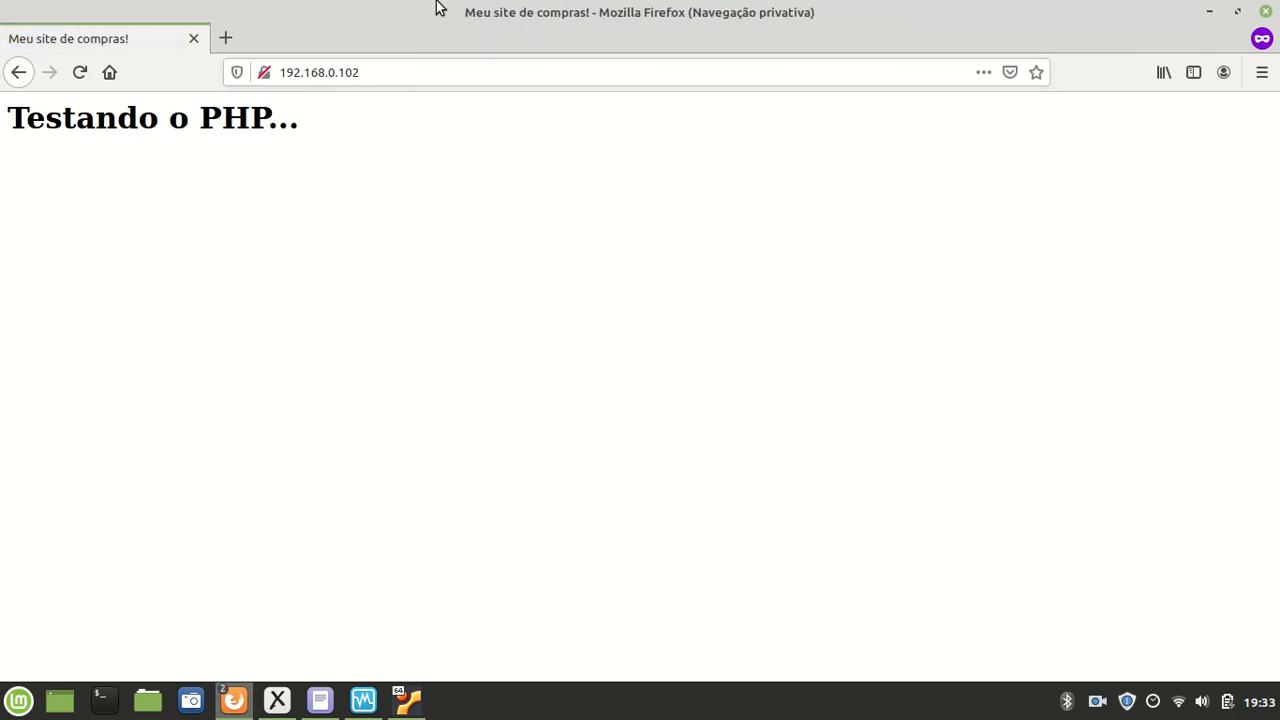
# Step: View the page source of the 'Testando o PHP...' page from the context menu
pyautogui.moveTo(27, 120); pyautogui.dragTo(309, 151)
pyautogui.click(252, 147)
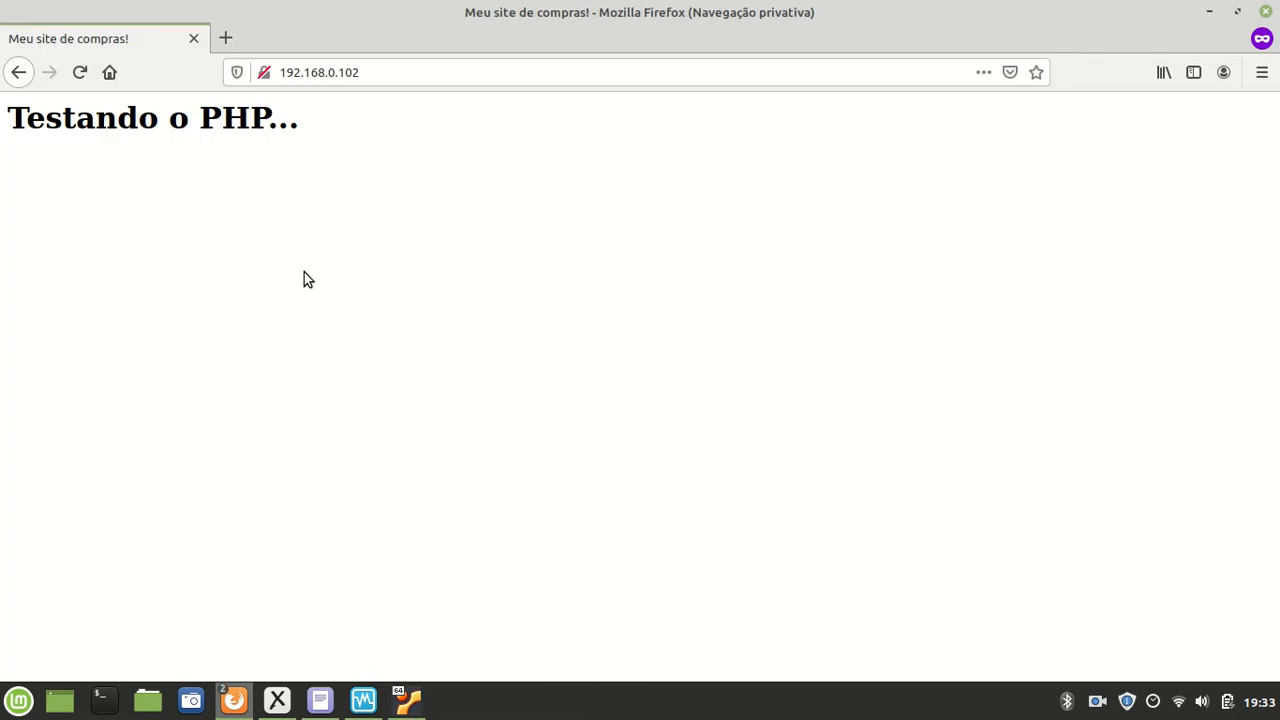
pyautogui.rightClick(337, 216)
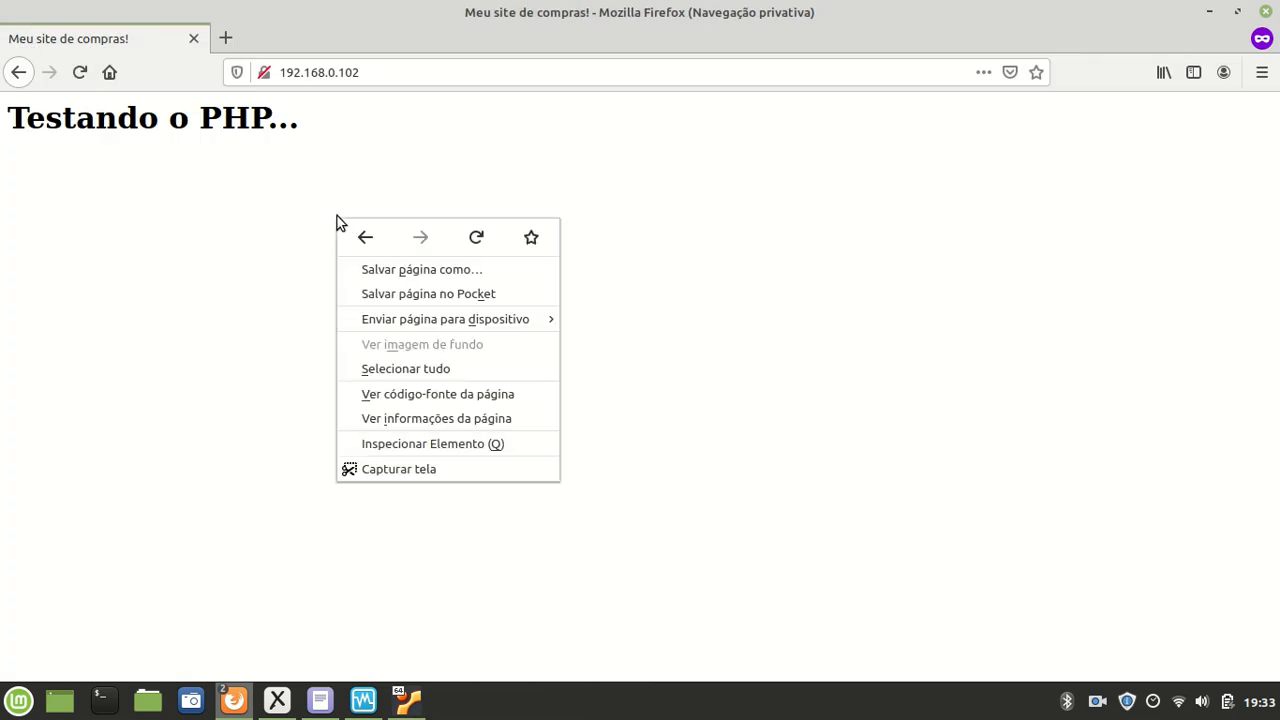
pyautogui.click(423, 396)
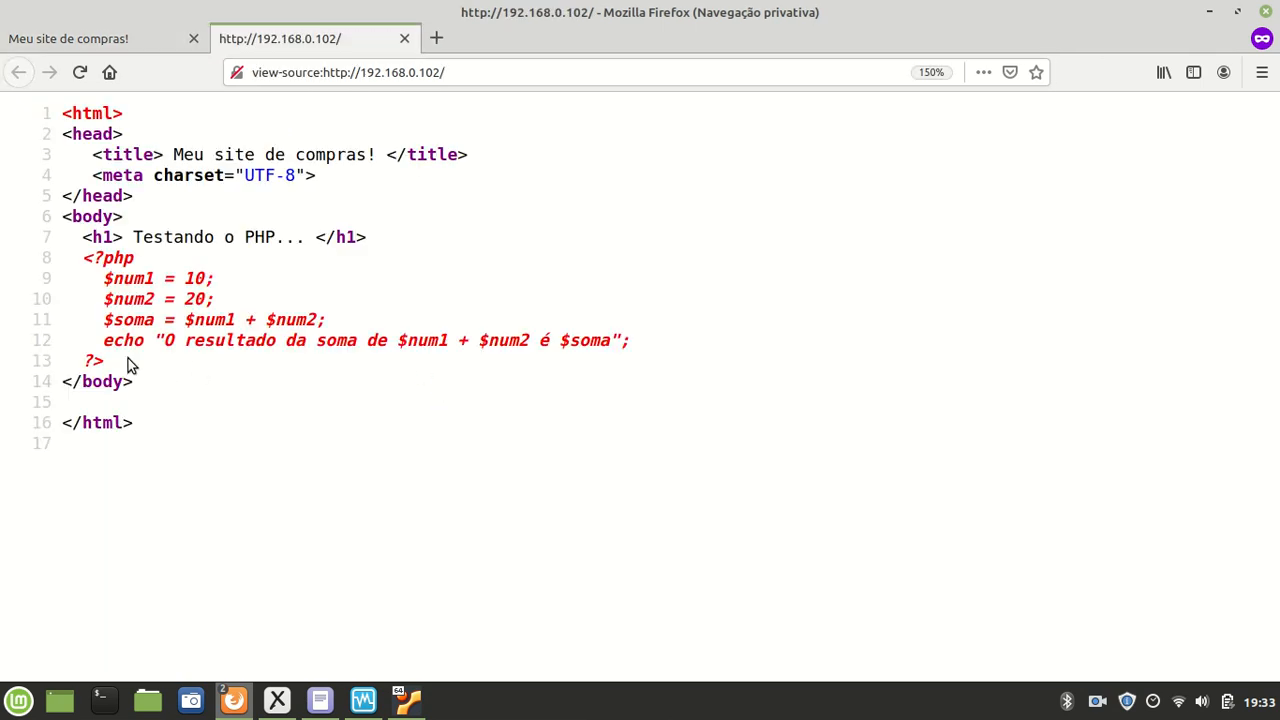
# Step: Highlight the unprocessed <?php block and its echo line in the source, then return to the server terminal
pyautogui.moveTo(120, 362); pyautogui.dragTo(58, 265)
pyautogui.click(192, 330)
pyautogui.moveTo(192, 332); pyautogui.dragTo(640, 345)
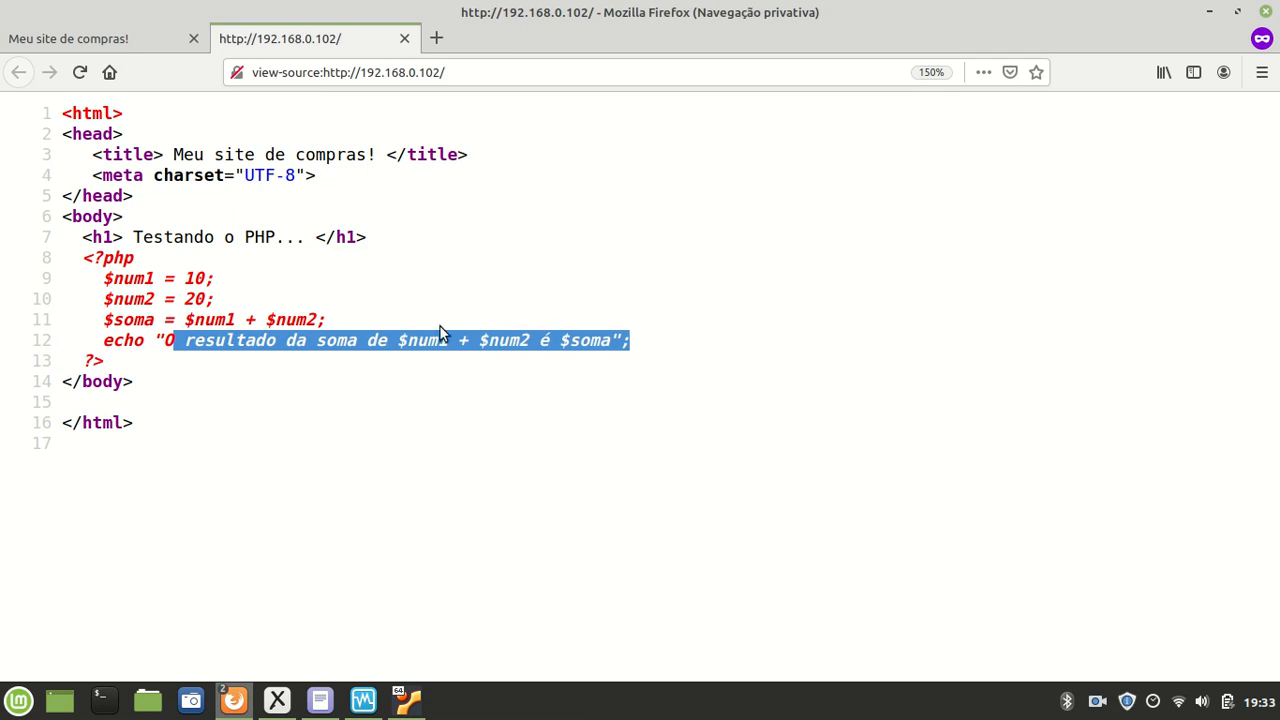
pyautogui.click(440, 333)
pyautogui.moveTo(108, 362); pyautogui.dragTo(72, 257)
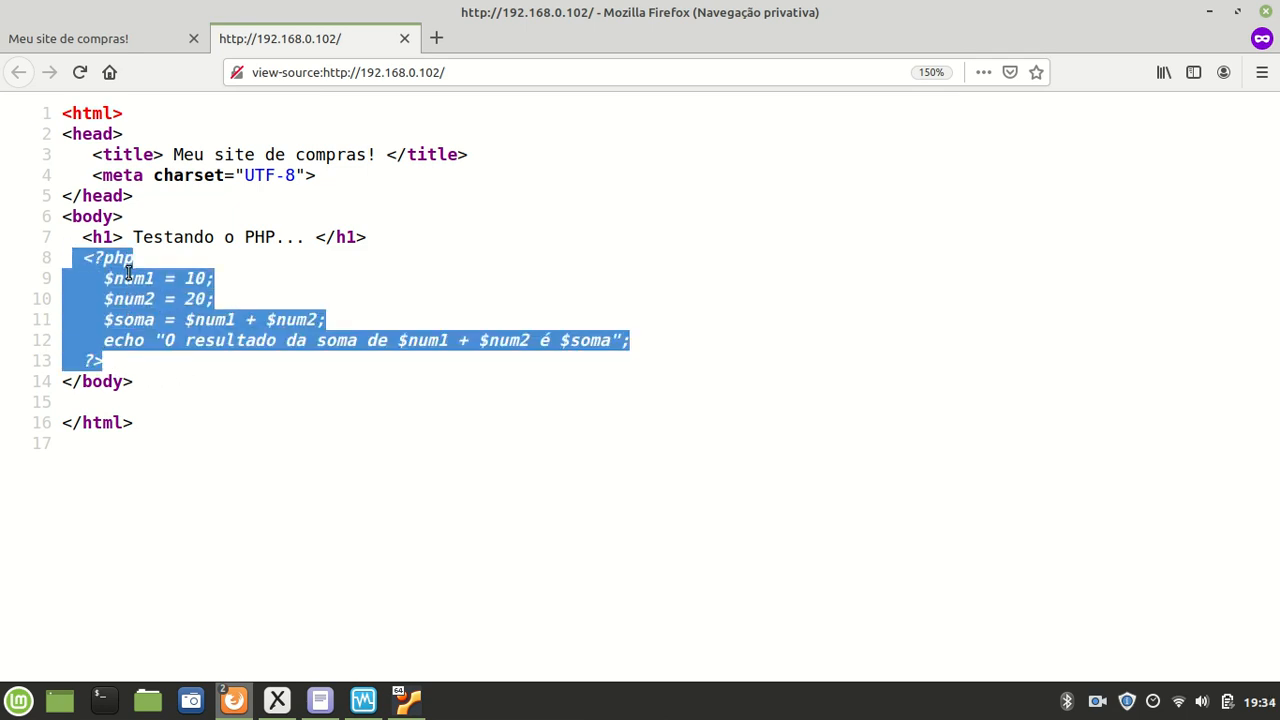
pyautogui.click(177, 326)
pyautogui.moveTo(126, 371); pyautogui.dragTo(63, 257)
pyautogui.click(117, 264)
pyautogui.doubleClick(125, 258)
pyautogui.moveTo(145, 340); pyautogui.dragTo(381, 338)
pyautogui.click(385, 338)
pyautogui.click(406, 700)
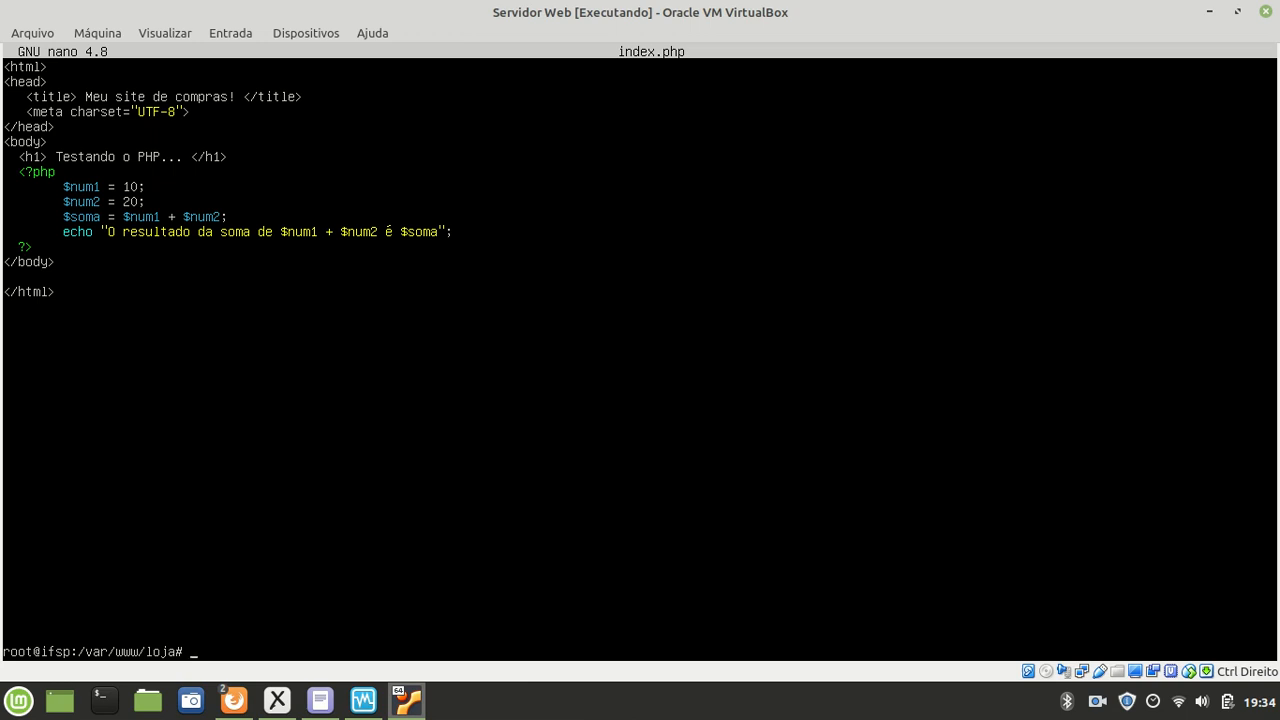
# Step: Switch between the rendered 'Meu site de compras!' page and its source tab
pyautogui.moveTo(234, 700)
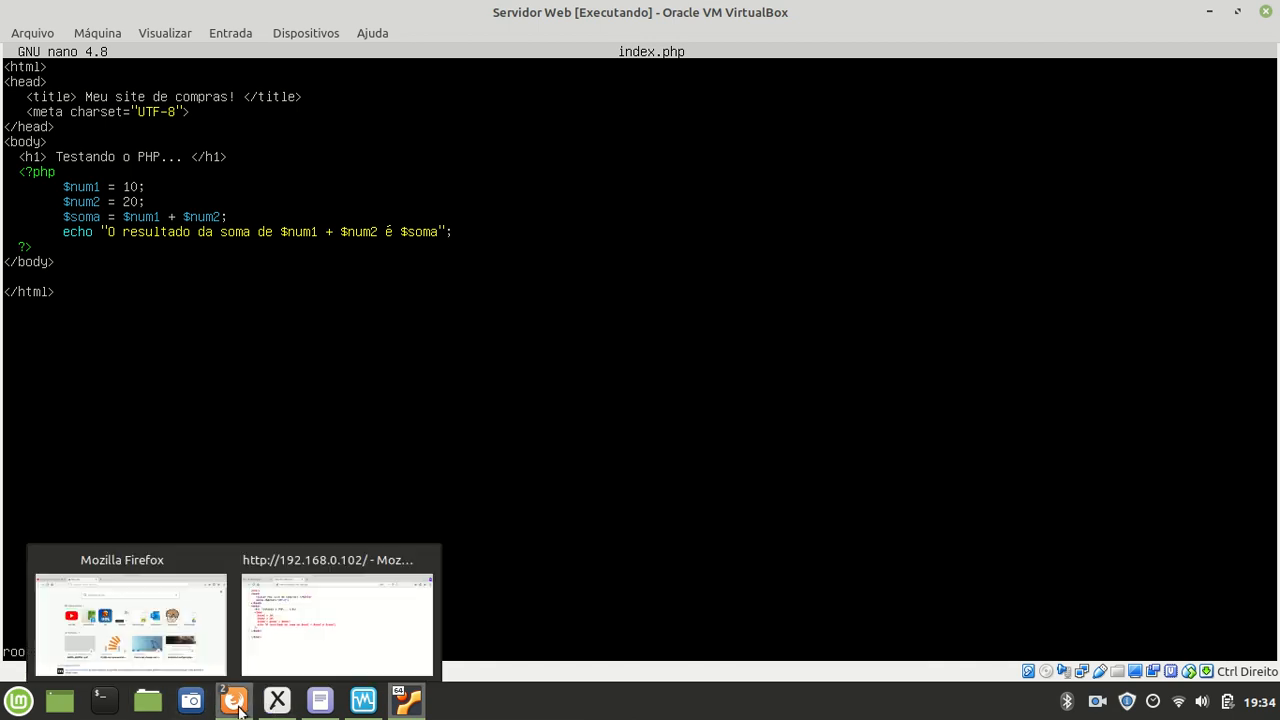
pyautogui.click(302, 606)
pyautogui.click(140, 38)
pyautogui.click(284, 40)
pyautogui.click(115, 34)
pyautogui.click(247, 38)
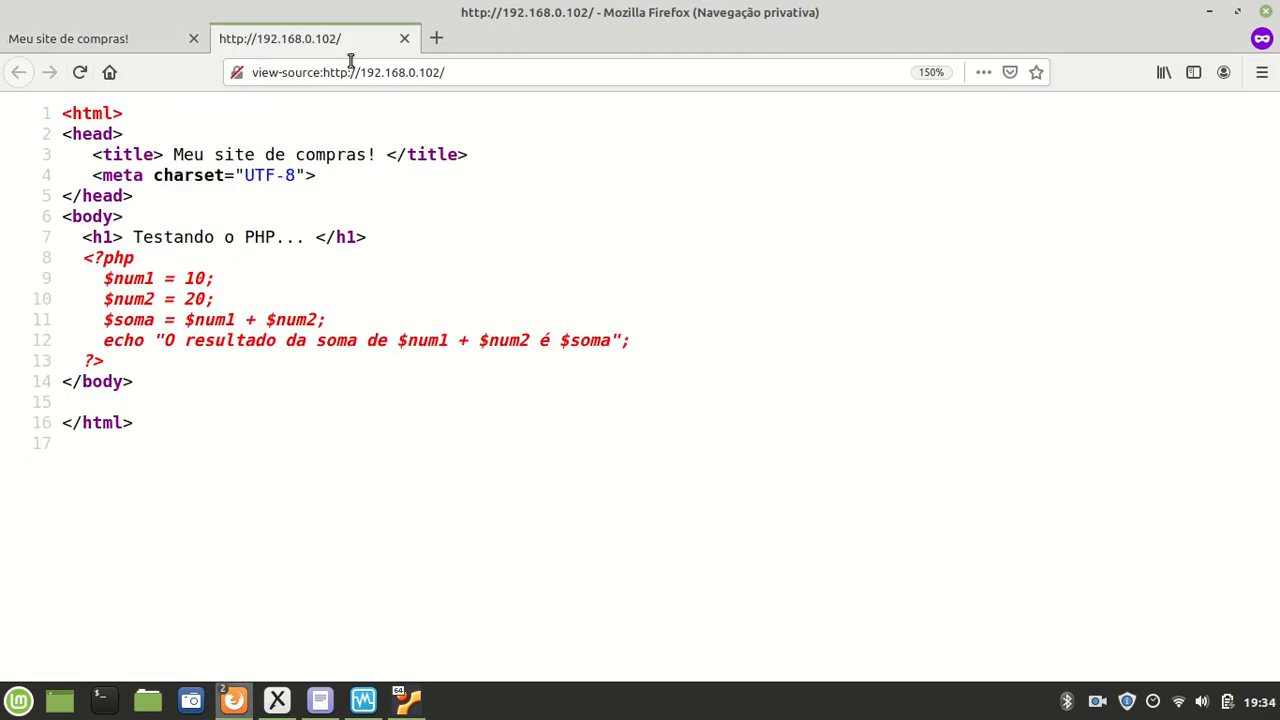
# Step: Open a new private browsing tab, then enter apt-get update at the server prompt
pyautogui.click(437, 42)
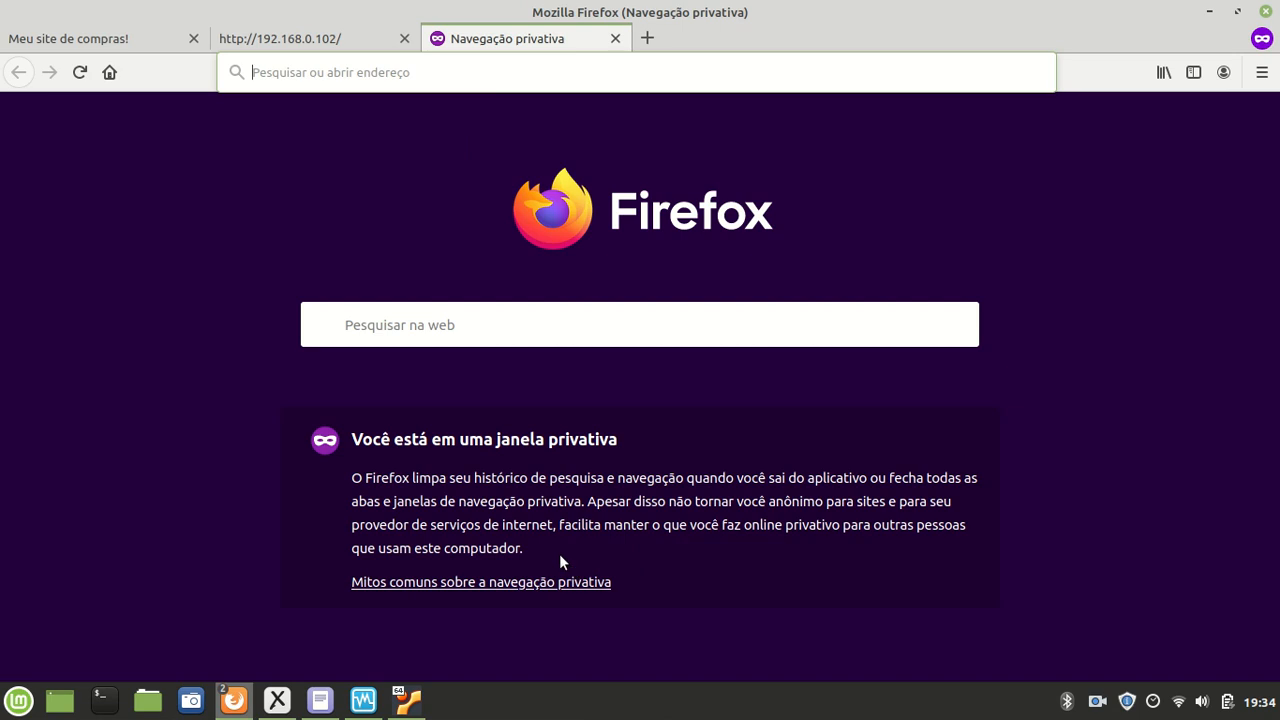
pyautogui.click(421, 708)
pyautogui.write('apt-get update')
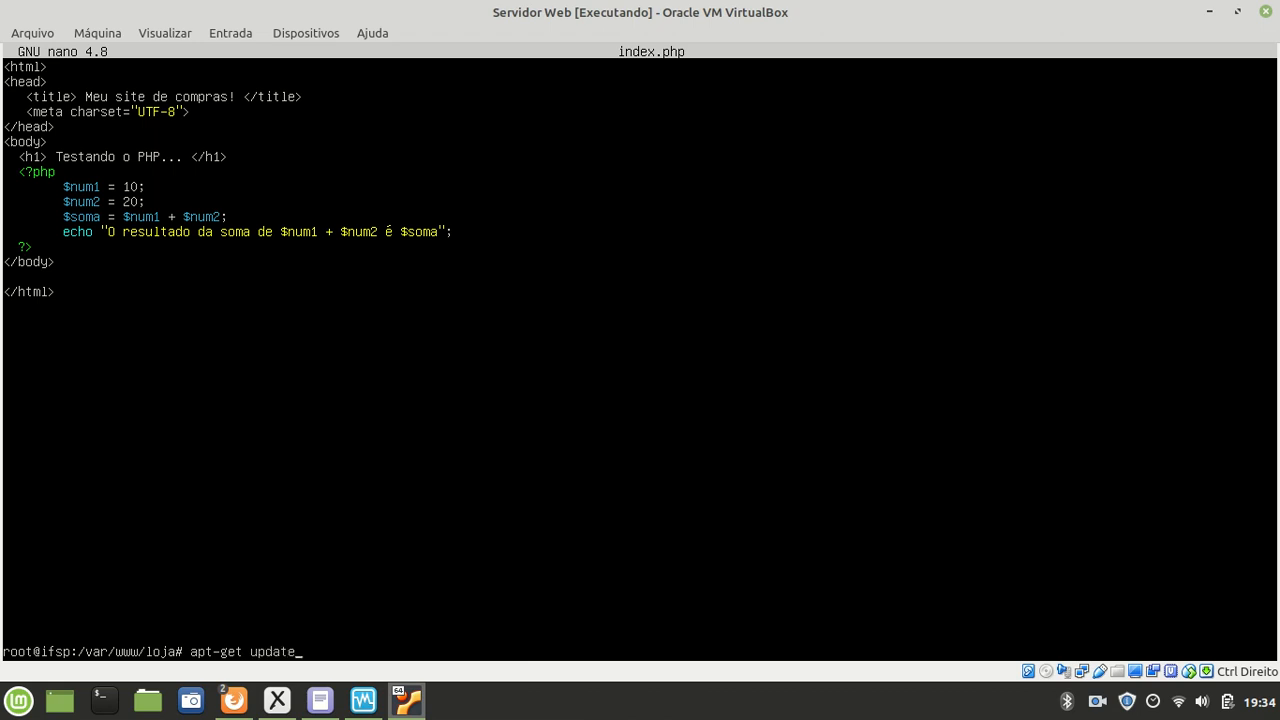
# Step: Run apt-get update, then apt-get install php and confirm the installation with Y
pyautogui.press('Return')
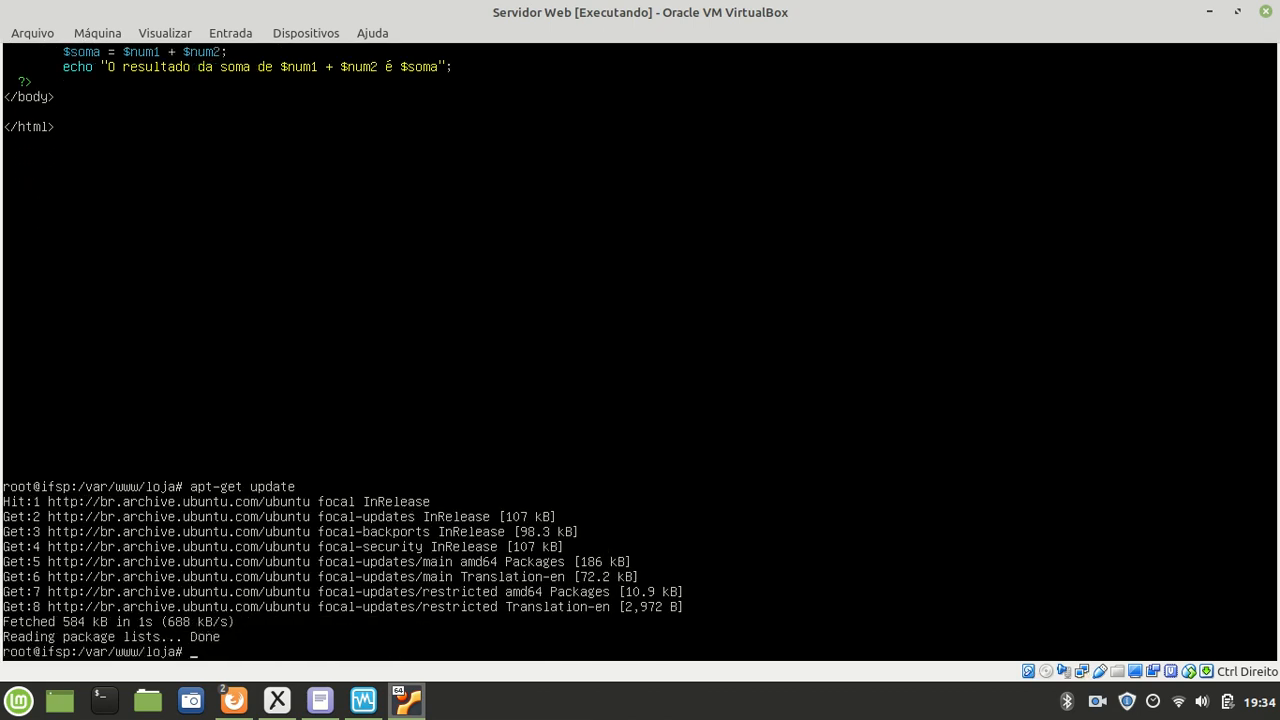
pyautogui.write('apt-get install')
pyautogui.write('php')
pyautogui.press('Return')
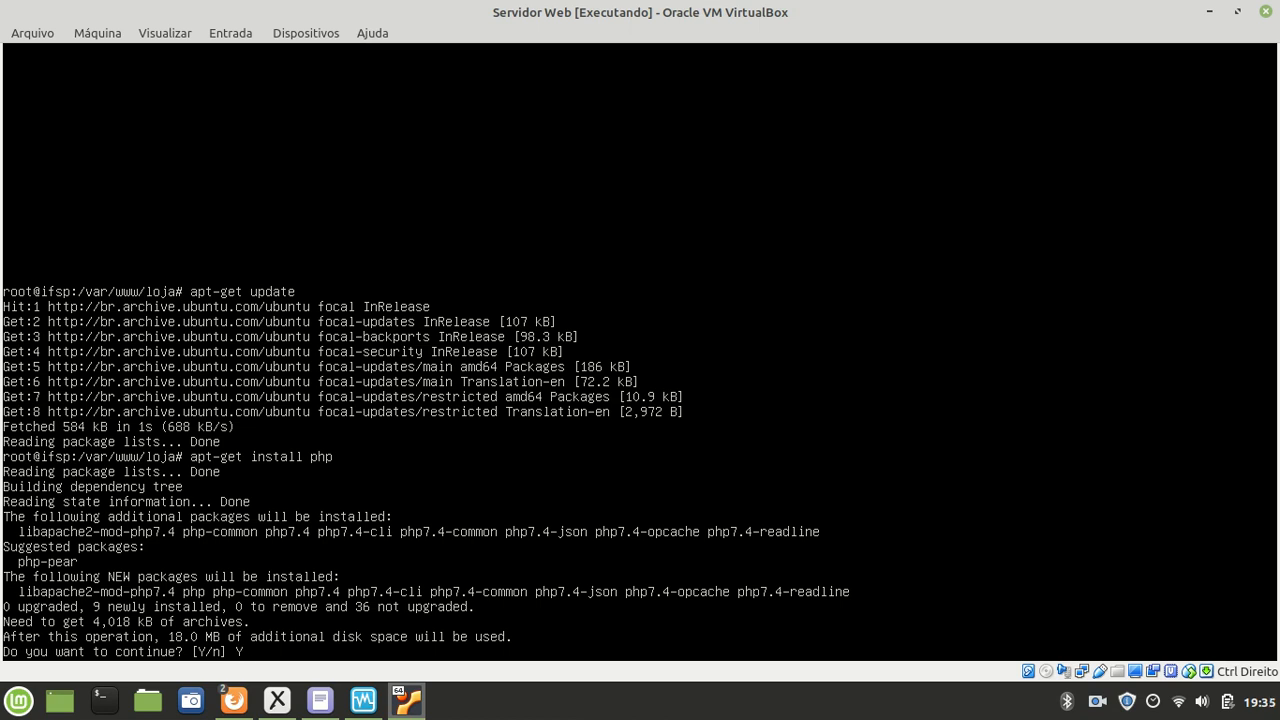
pyautogui.write('Y')
pyautogui.press('Return')
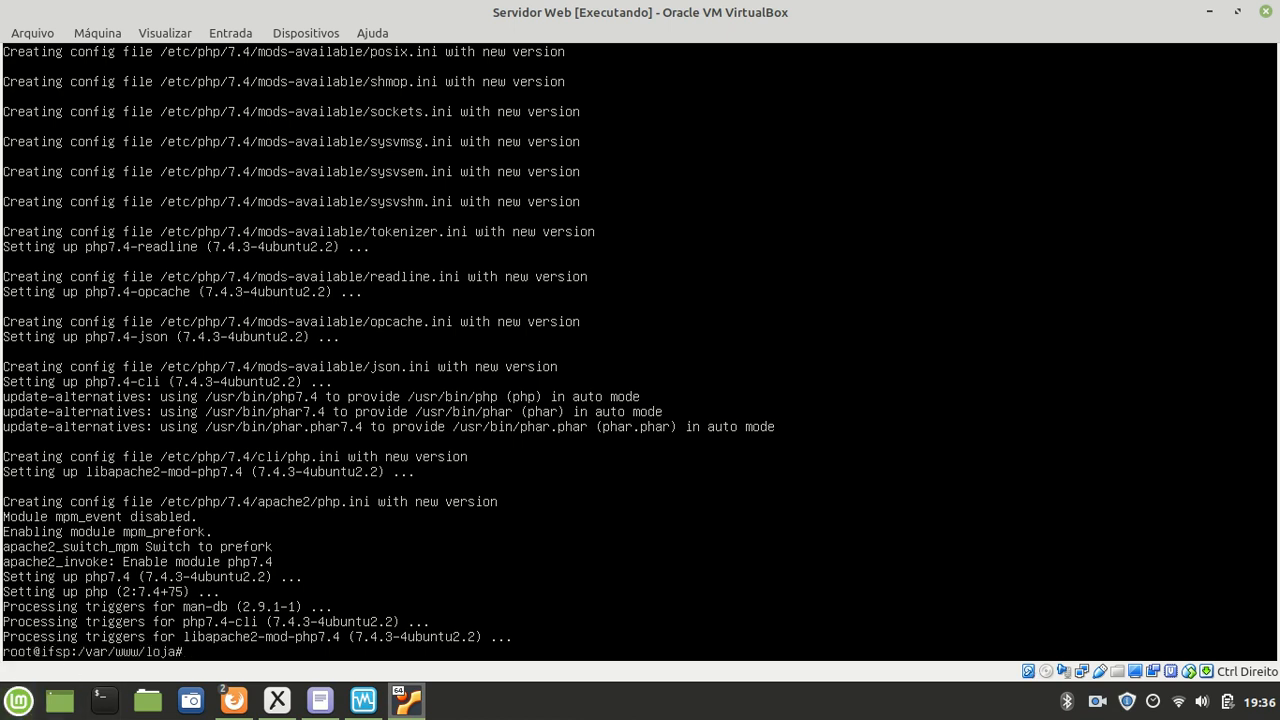
# Step: Show the Xournal LAMP diagram notes listing PHP under Modulos beside the server
pyautogui.moveTo(236, 712)
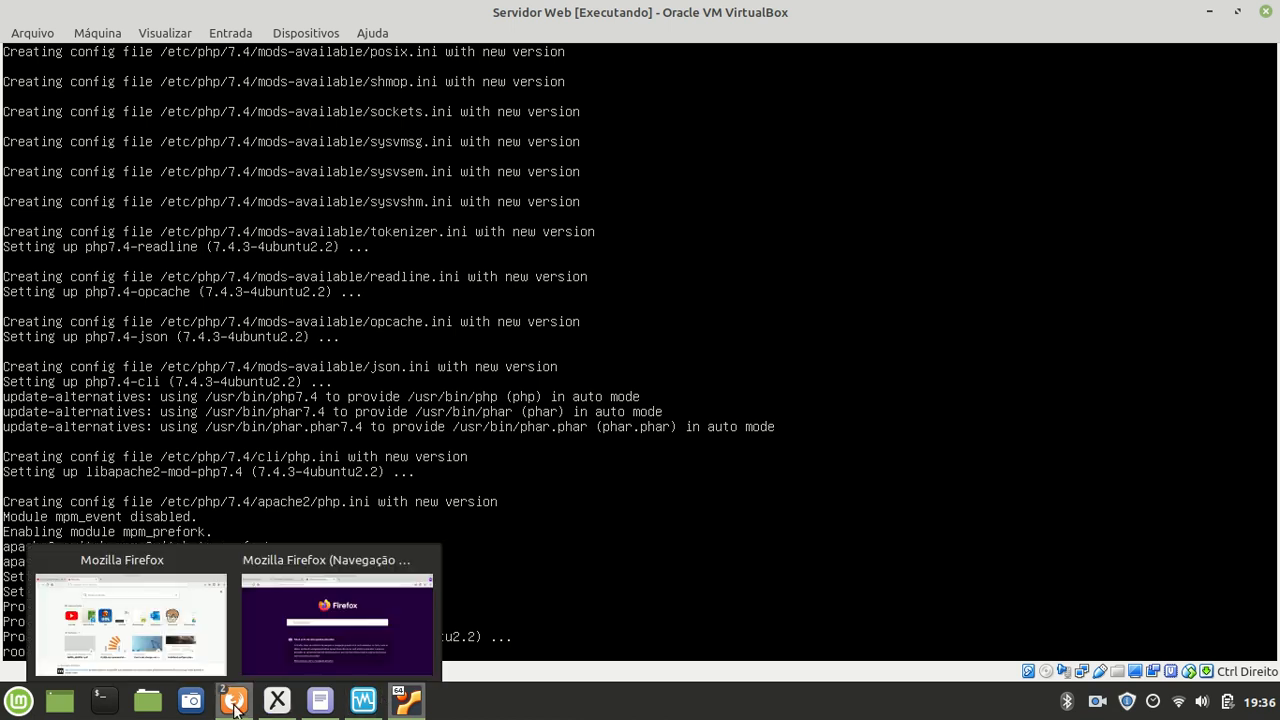
pyautogui.moveTo(285, 705)
pyautogui.click(279, 676)
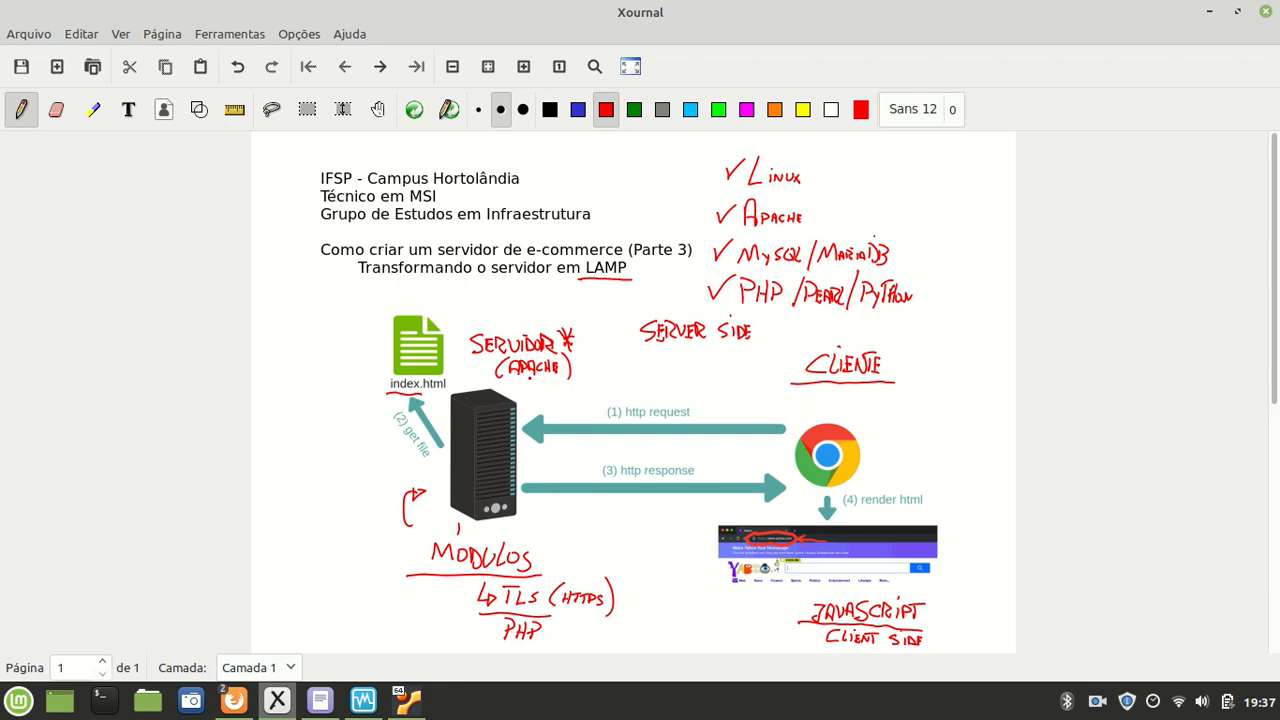
pyautogui.moveTo(402, 710)
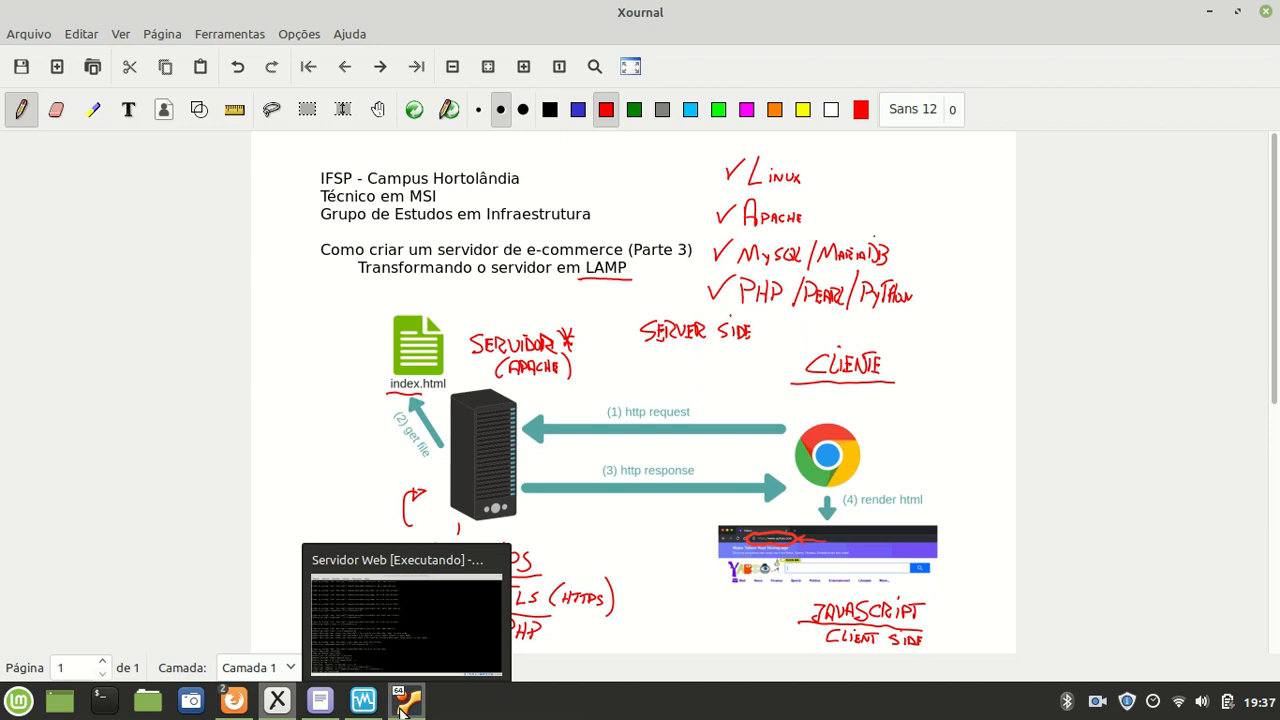
# Step: Run apt-get install libapache2-mod-php in the server terminal
pyautogui.click(406, 630)
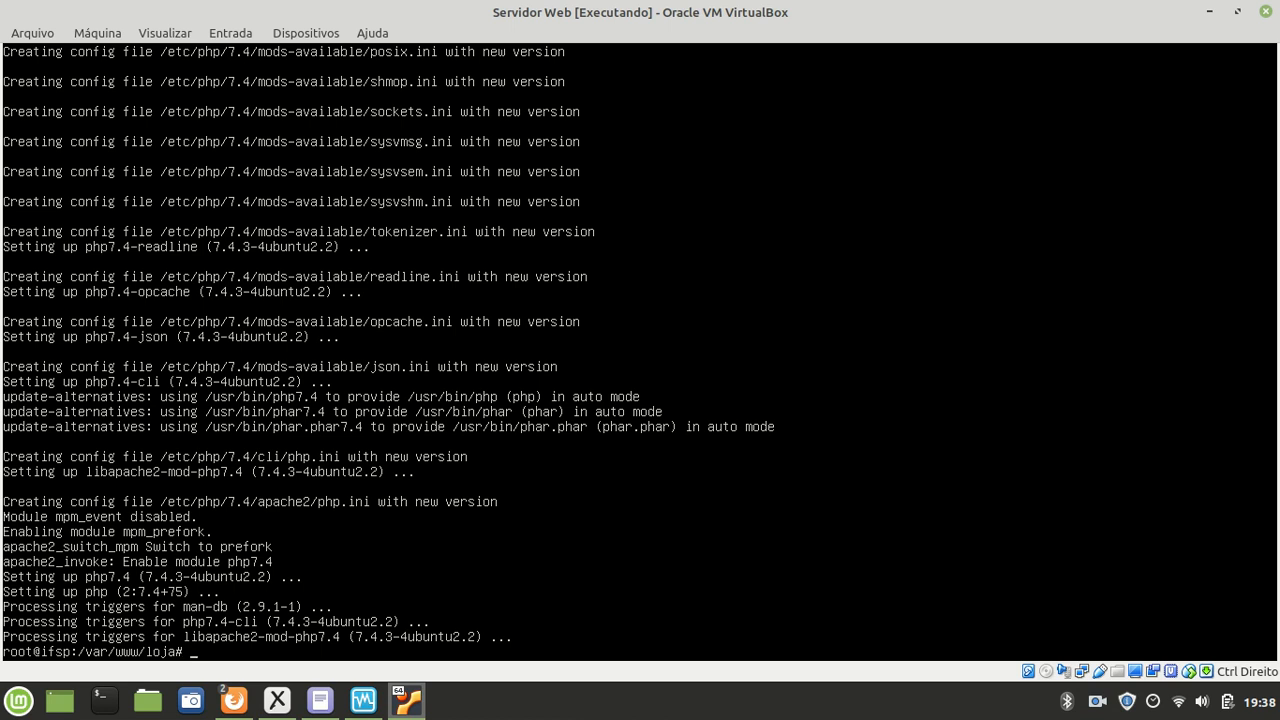
pyautogui.write('t-get install libapa')
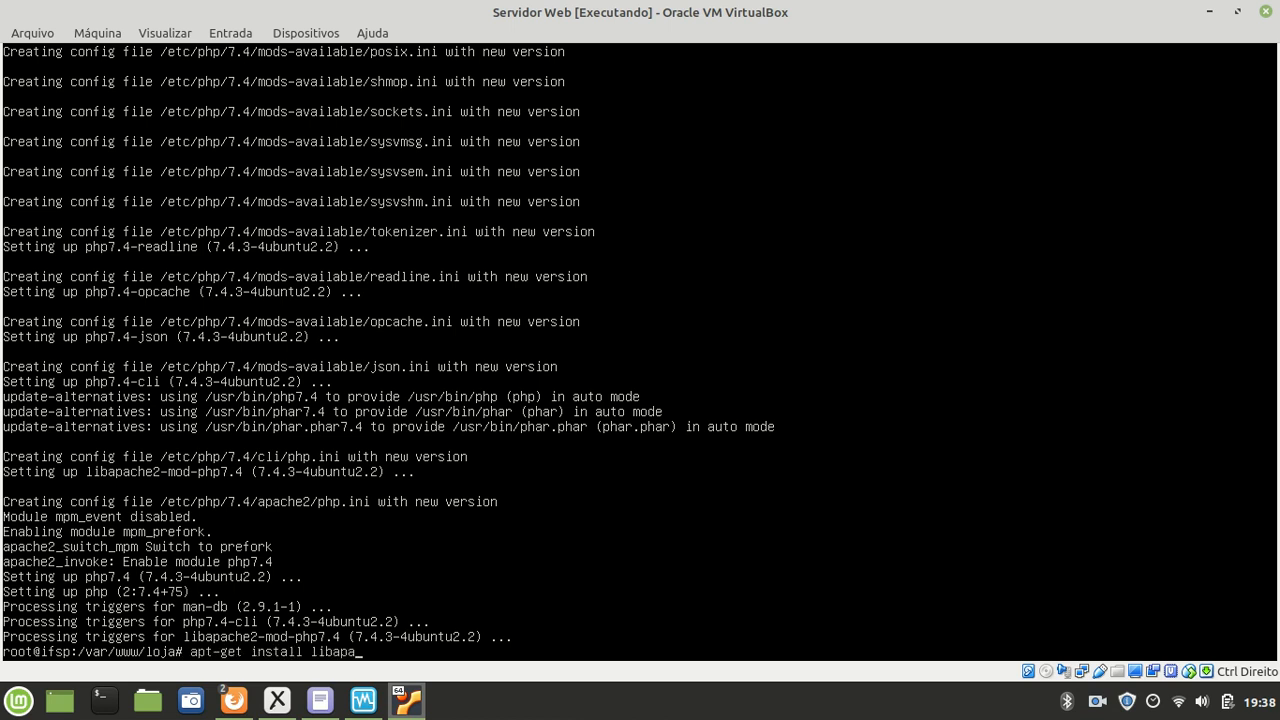
pyautogui.write('che2-mod-php')
pyautogui.press('Return')
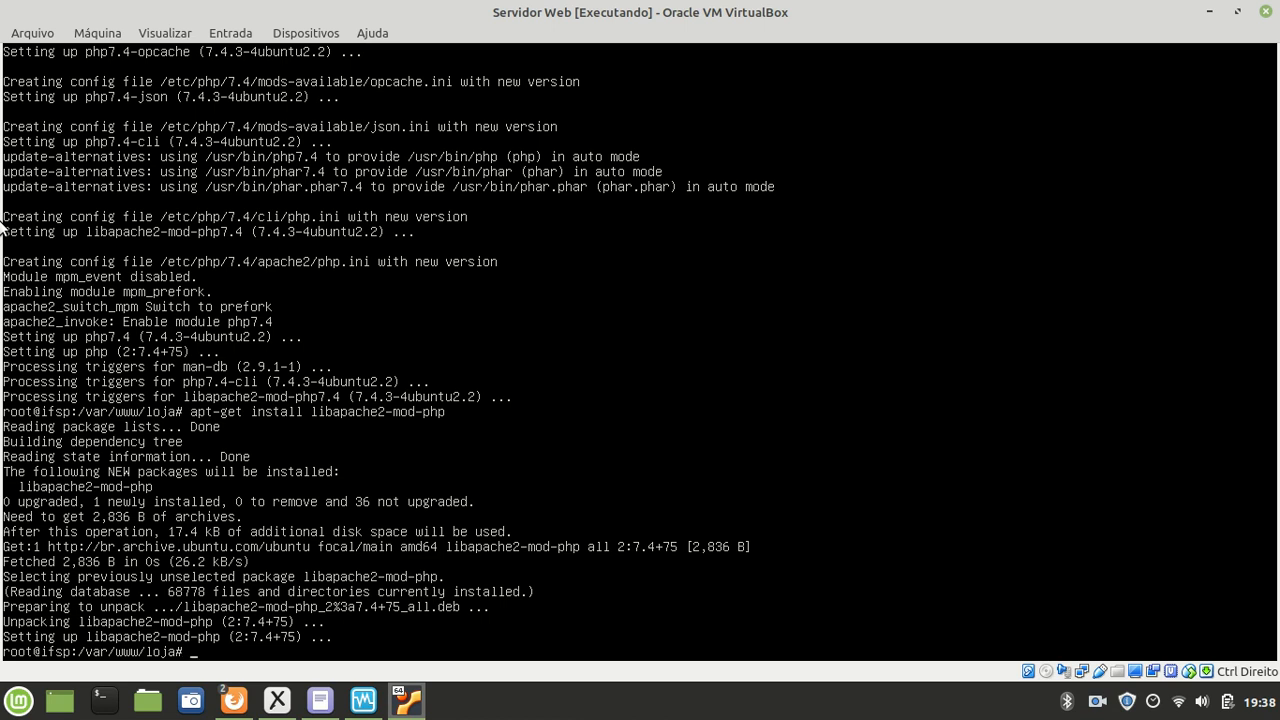
# Step: Go to /etc/apache2, list it with ls -l, and list the modules in mods-available
pyautogui.write('cd /etc/apache2')
pyautogui.press('Return')
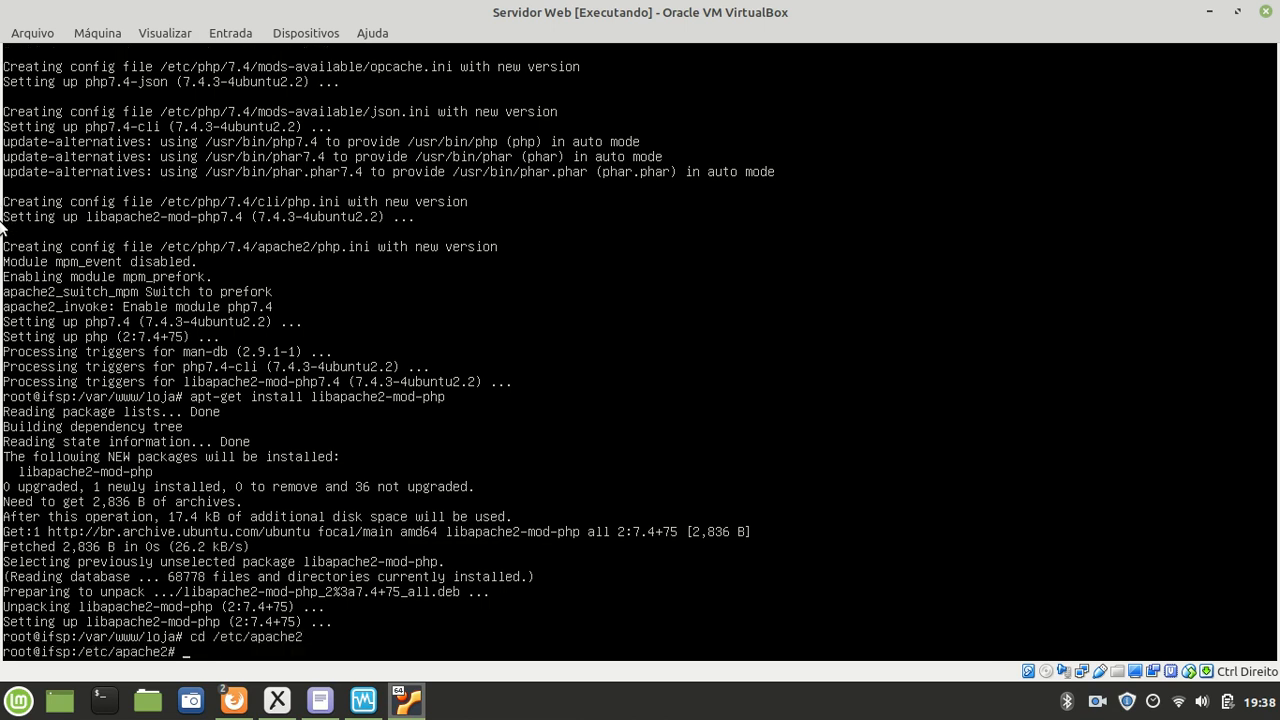
pyautogui.write('ls -l')
pyautogui.press('Return')
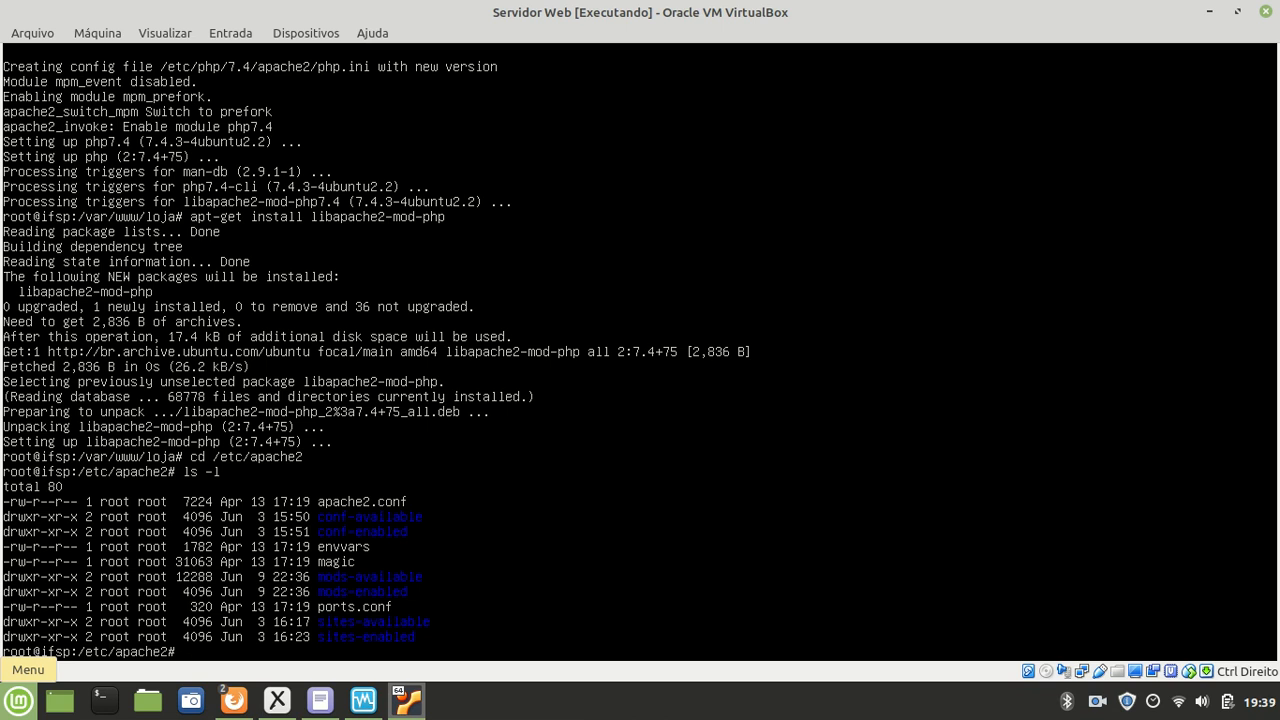
pyautogui.write('cd mods-ava')
pyautogui.press('Tab')
pyautogui.press('Return')
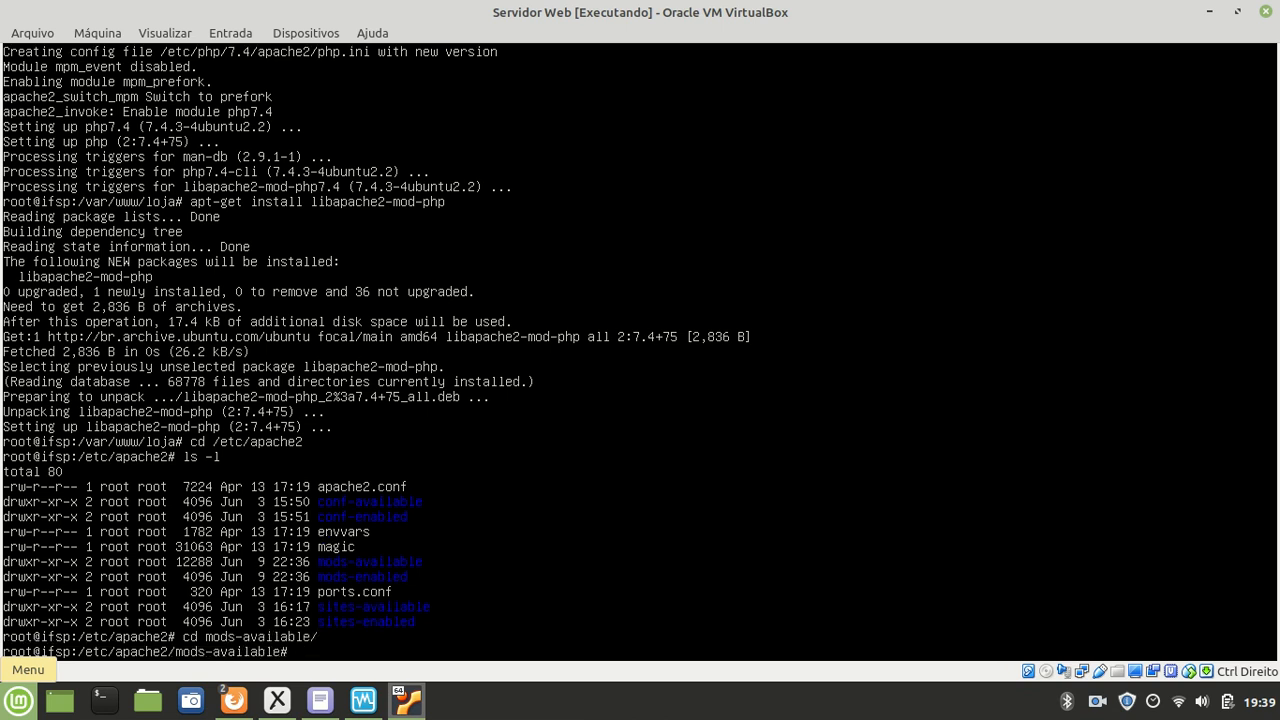
pyautogui.write('ls -l')
pyautogui.press('BackSpace')
pyautogui.press('BackSpace')
pyautogui.press('BackSpace')
pyautogui.press('Return')
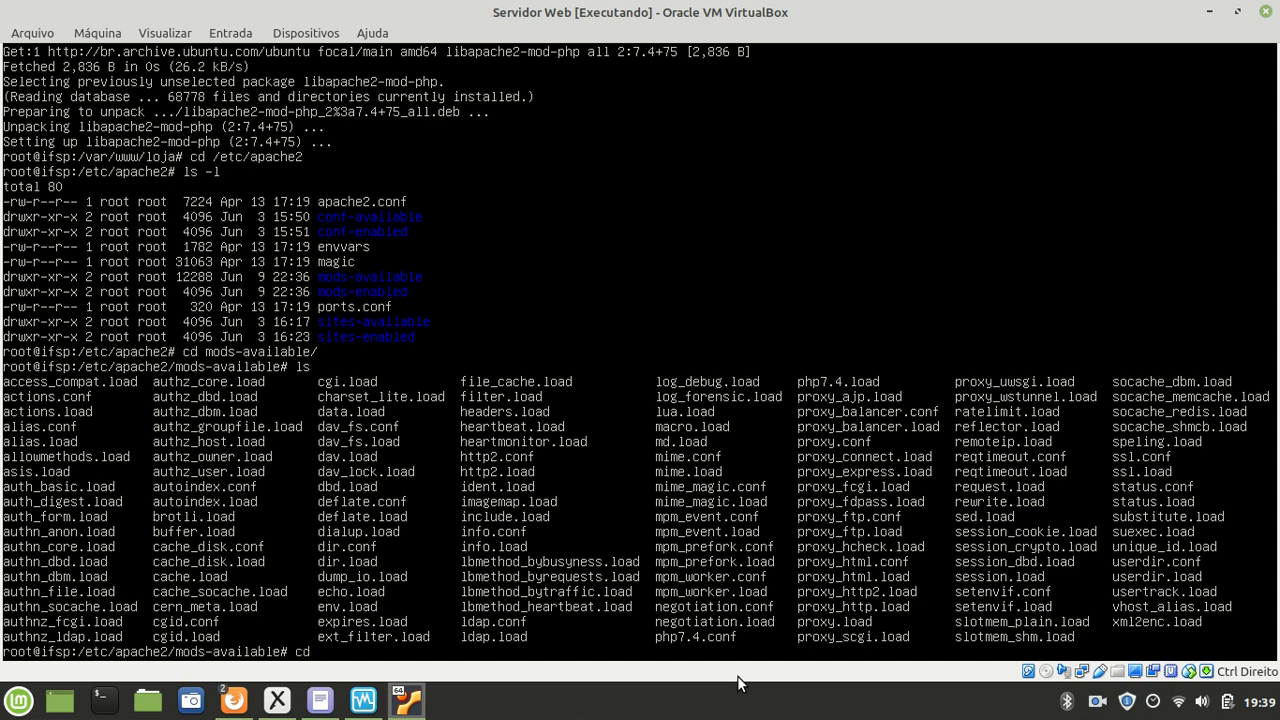
# Step: Return to /etc/apache2 and list the enabled module links in mods-enabled with ls -l
pyautogui.write('..')
pyautogui.press('Return')
pyautogui.write('ls -l')
pyautogui.press('Return')
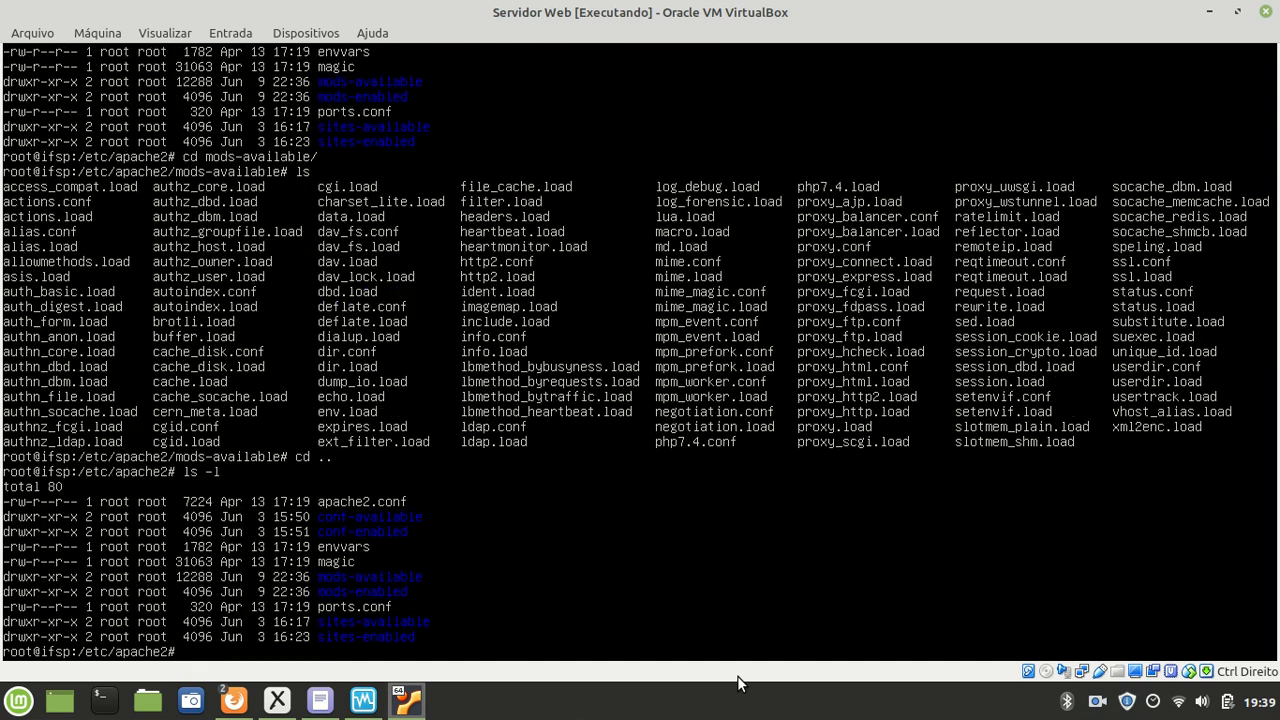
pyautogui.write('cd mods-e')
pyautogui.press('Tab')
pyautogui.press('Return')
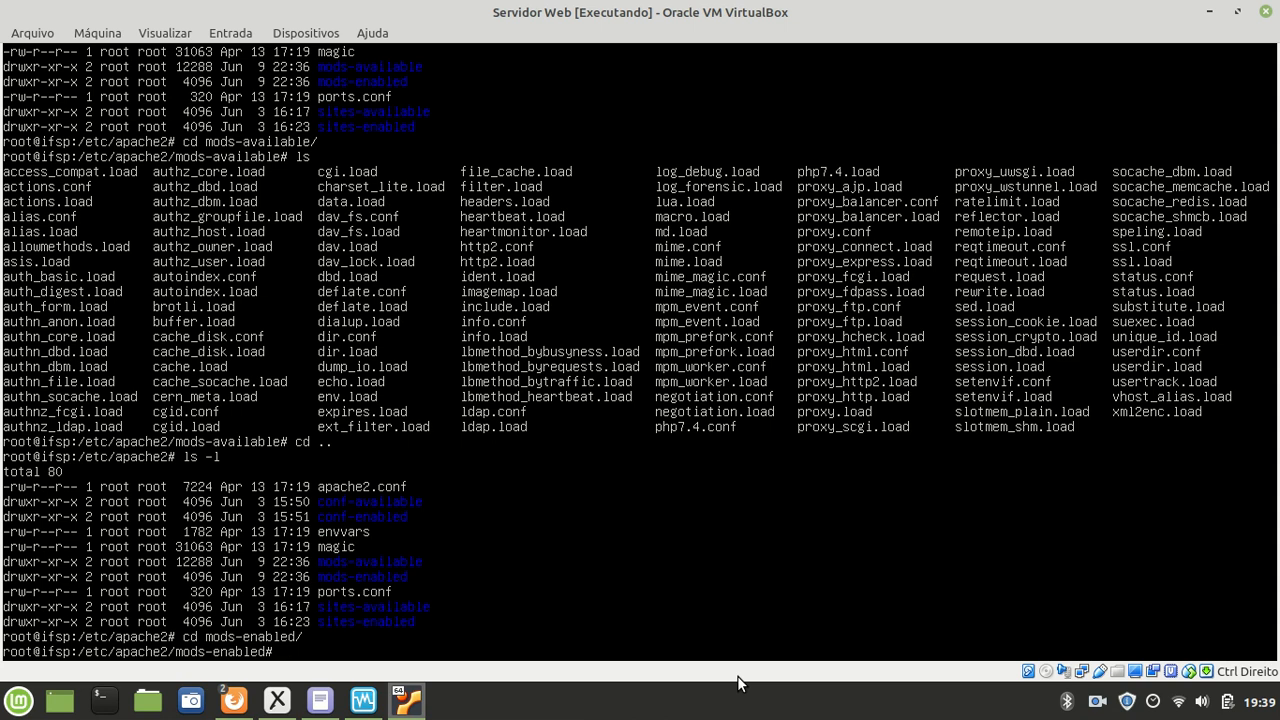
pyautogui.write('ls -l')
pyautogui.press('Return')
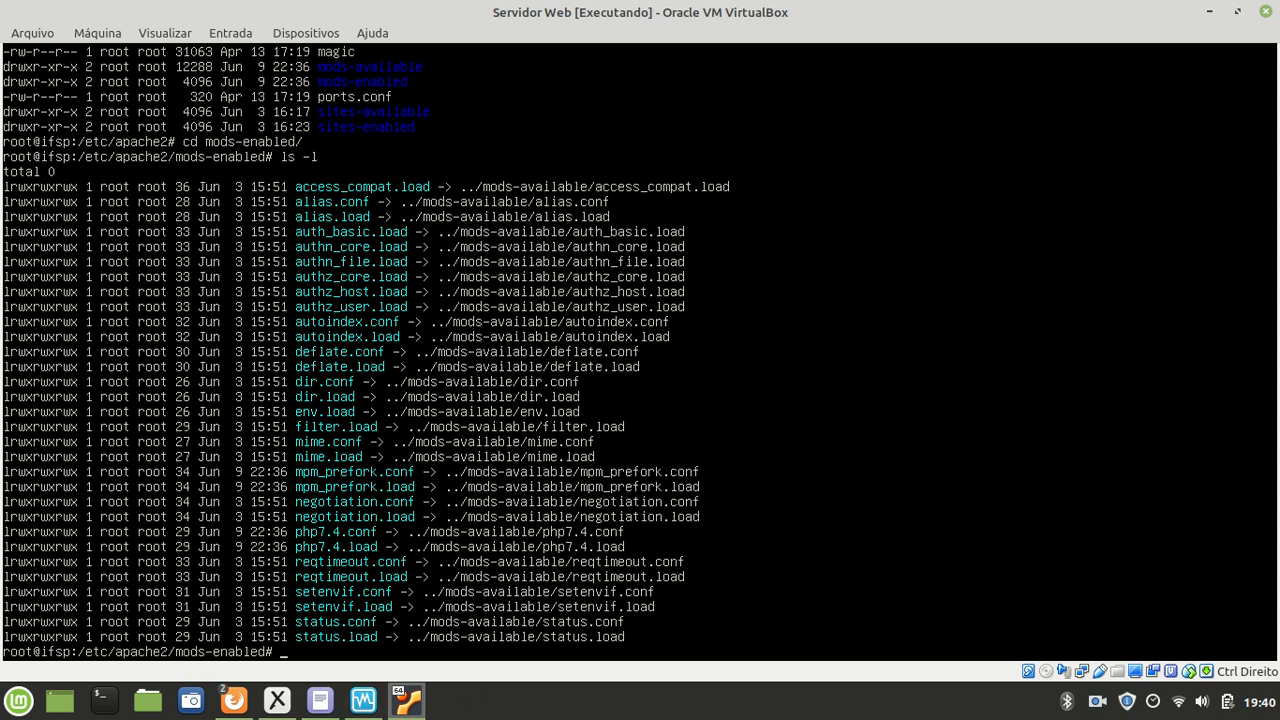
pyautogui.moveTo(236, 708)
pyautogui.click(269, 664)
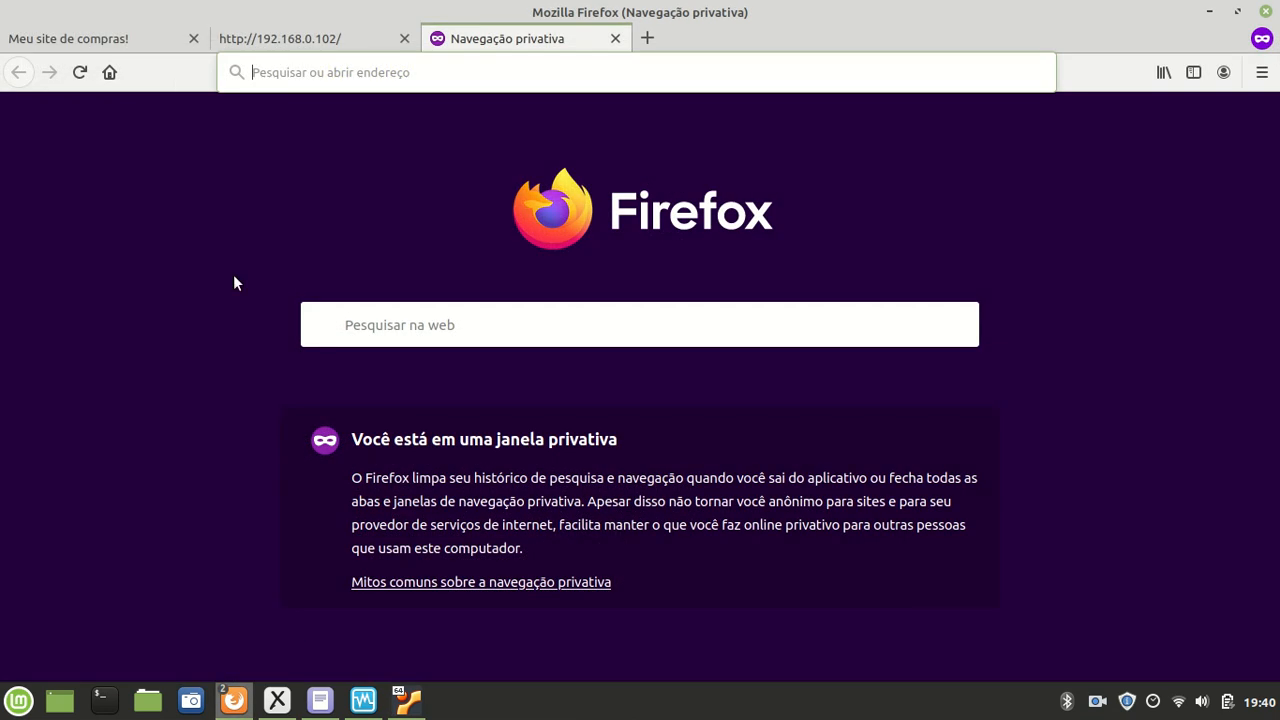
pyautogui.click(280, 40)
pyautogui.moveTo(210, 428); pyautogui.dragTo(72, 260)
pyautogui.click(150, 322)
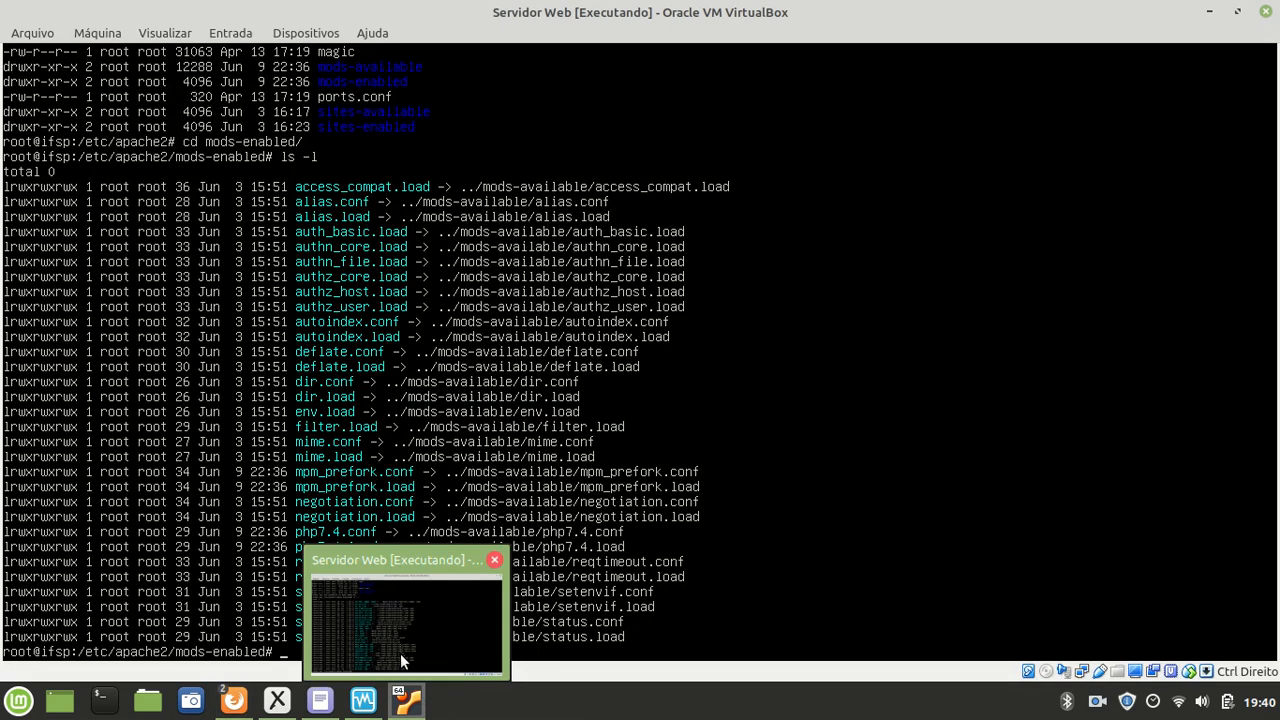
pyautogui.click(400, 653)
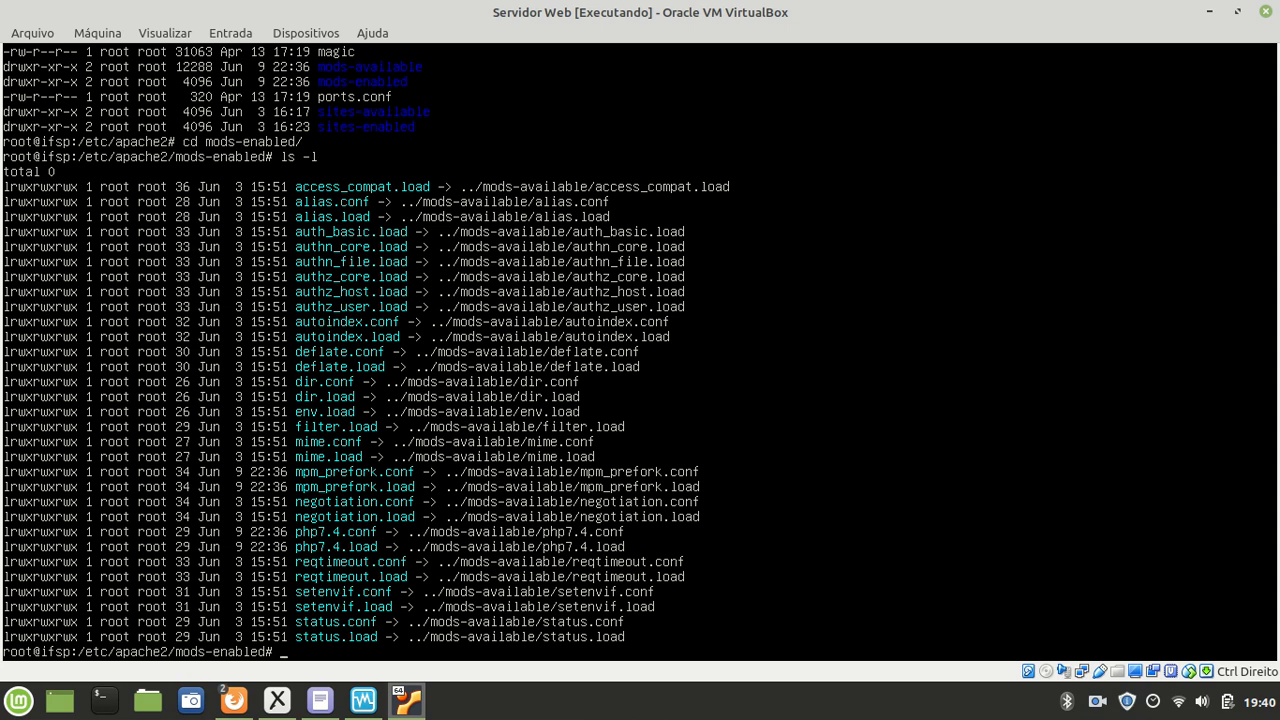
# Step: Go up to /etc/apache2 and disable the php7.4 module with a2dismod php7.4
pyautogui.write('cd ..')
pyautogui.press('Return')
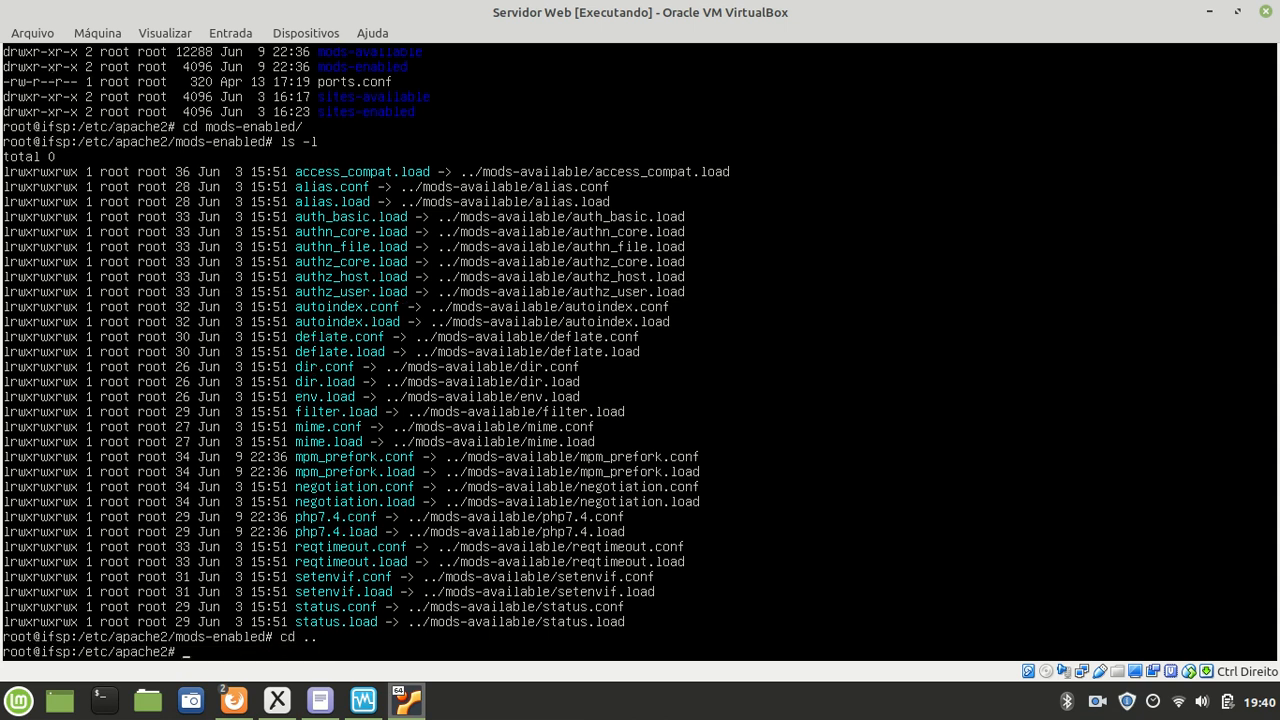
pyautogui.write('a2dismod')
pyautogui.write('php7.4')
pyautogui.press('Return')
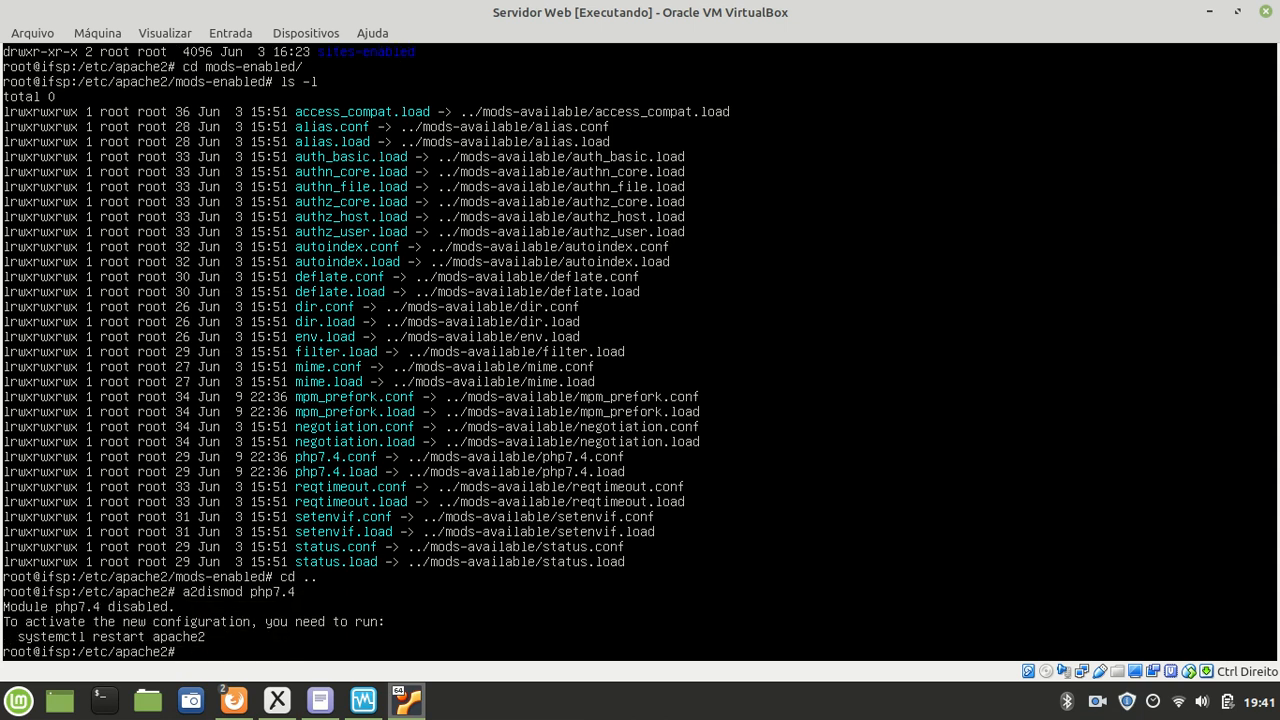
# Step: Restart Apache with systemctl restart apache2, then move back into mods-enabled
pyautogui.write('system restart apache2')
pyautogui.press('Return')
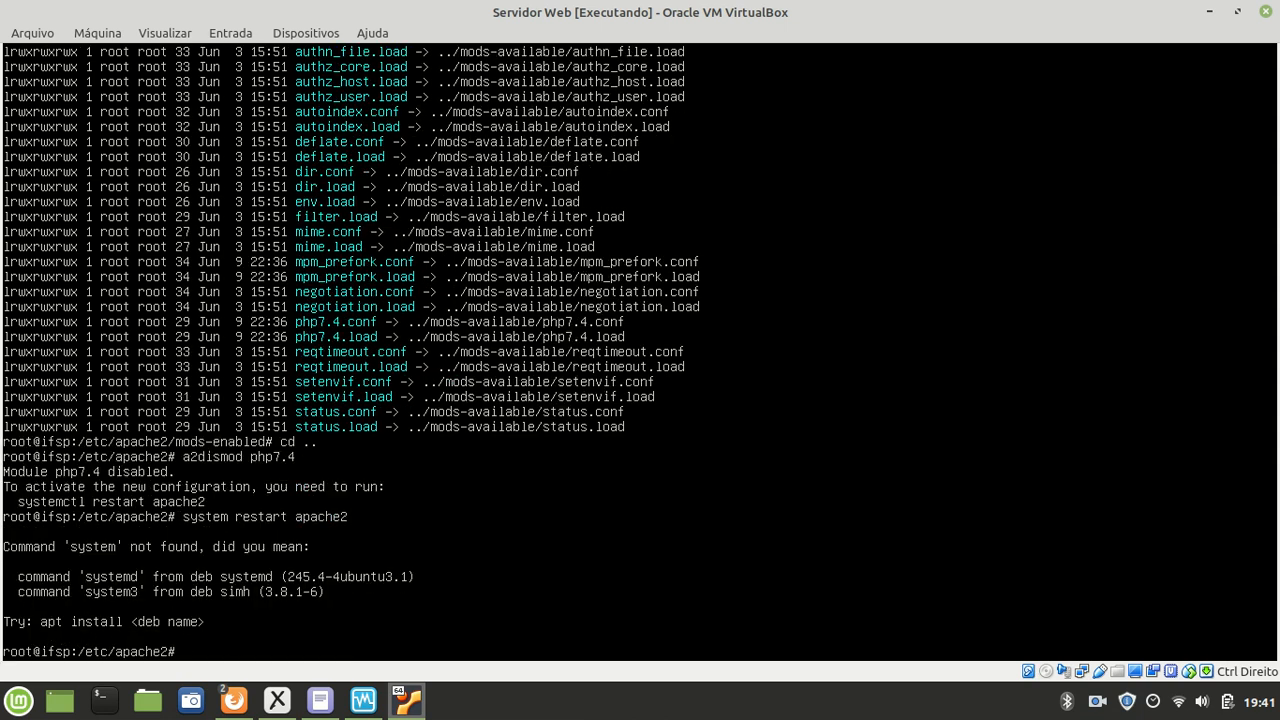
pyautogui.press('Up')
pyautogui.press('Left')
pyautogui.press('Left')
pyautogui.press('Left')
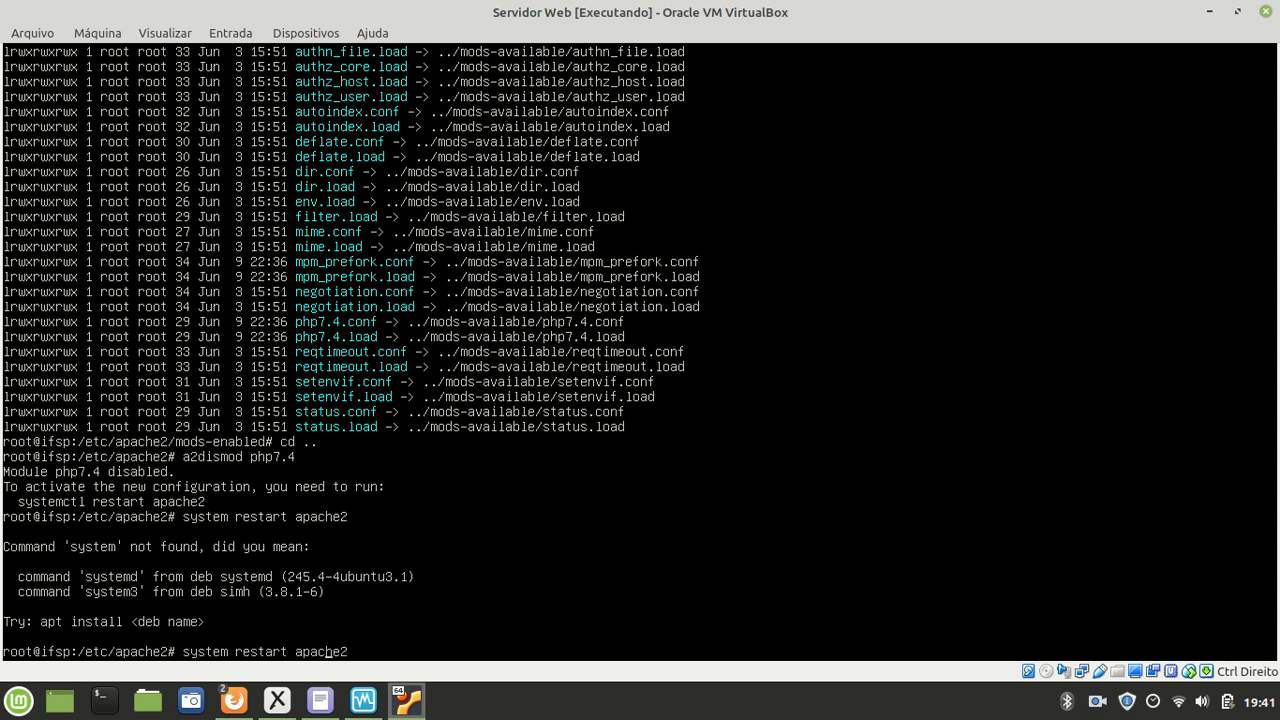
pyautogui.press('Left')
pyautogui.press('Left')
pyautogui.press('Left')
pyautogui.press('Left')
pyautogui.press('Left')
pyautogui.press('Left')
pyautogui.press('Left')
pyautogui.press('Left')
pyautogui.press('Left')
pyautogui.press('Left')
pyautogui.press('Left')
pyautogui.press('Left')
pyautogui.press('Left')
pyautogui.write('ctl')
pyautogui.press('Return')
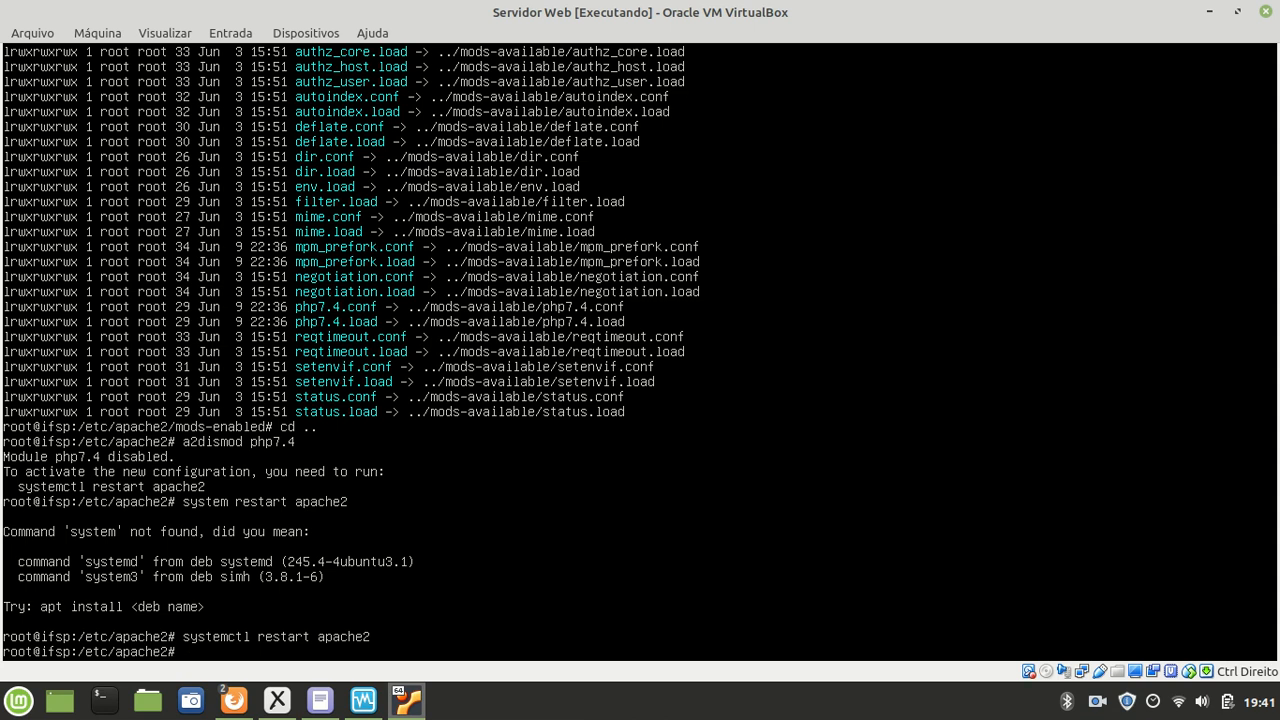
pyautogui.write('cd mods-e')
pyautogui.press('Tab')
pyautogui.press('Return')
# Step: List /etc/apache2/mods-enabled with ls -l to confirm no php7.4 links remain
pyautogui.write('ls -l')
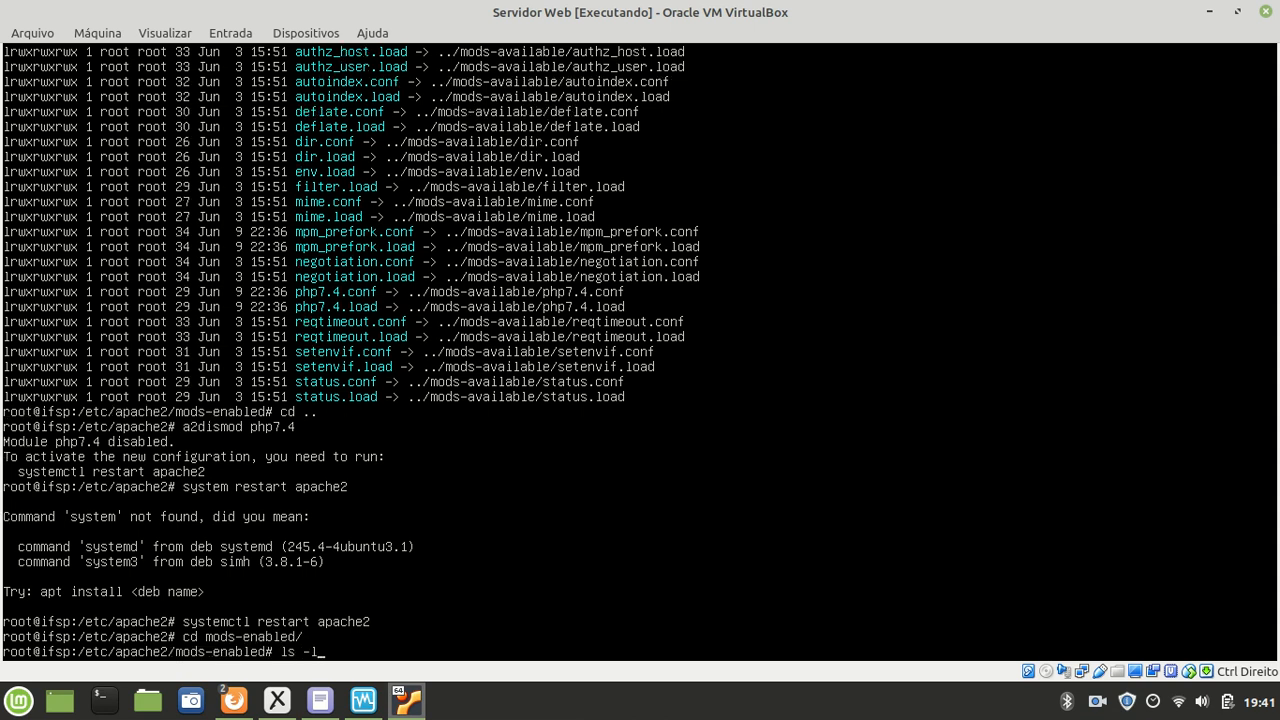
pyautogui.press('Return')
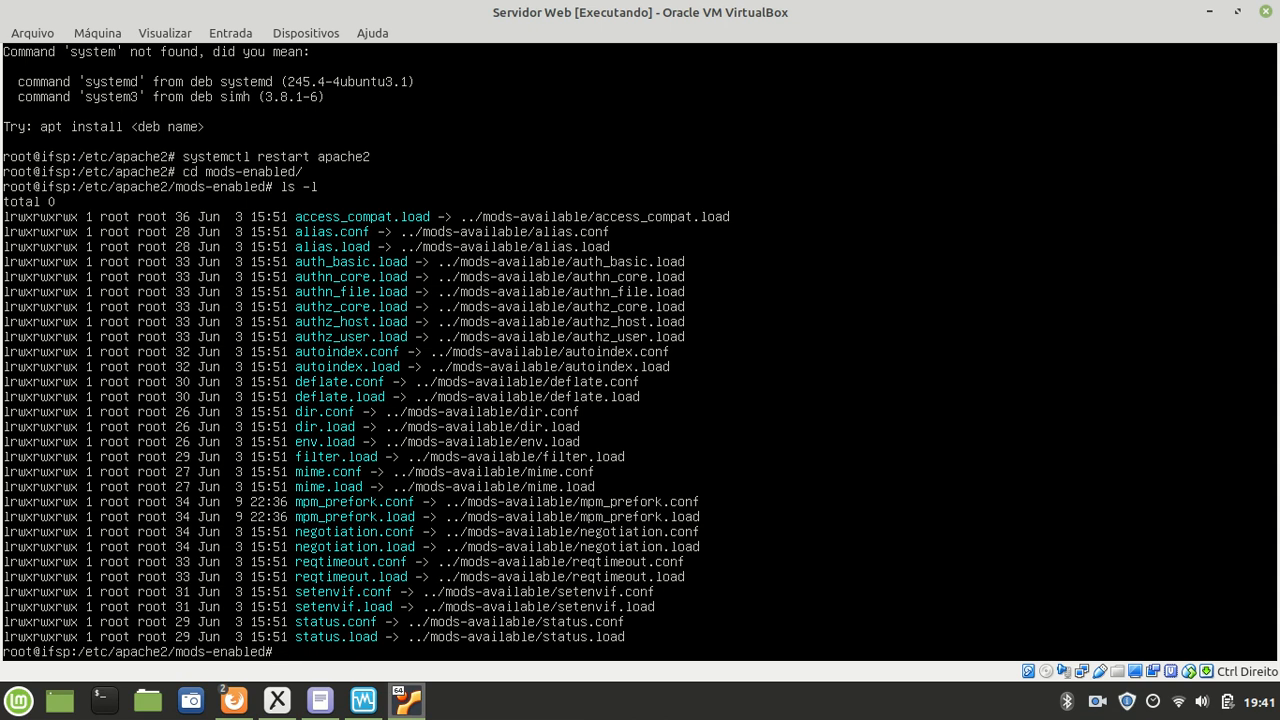
pyautogui.moveTo(233, 700)
pyautogui.click(288, 607)
pyautogui.click(228, 313)
pyautogui.moveTo(177, 273)
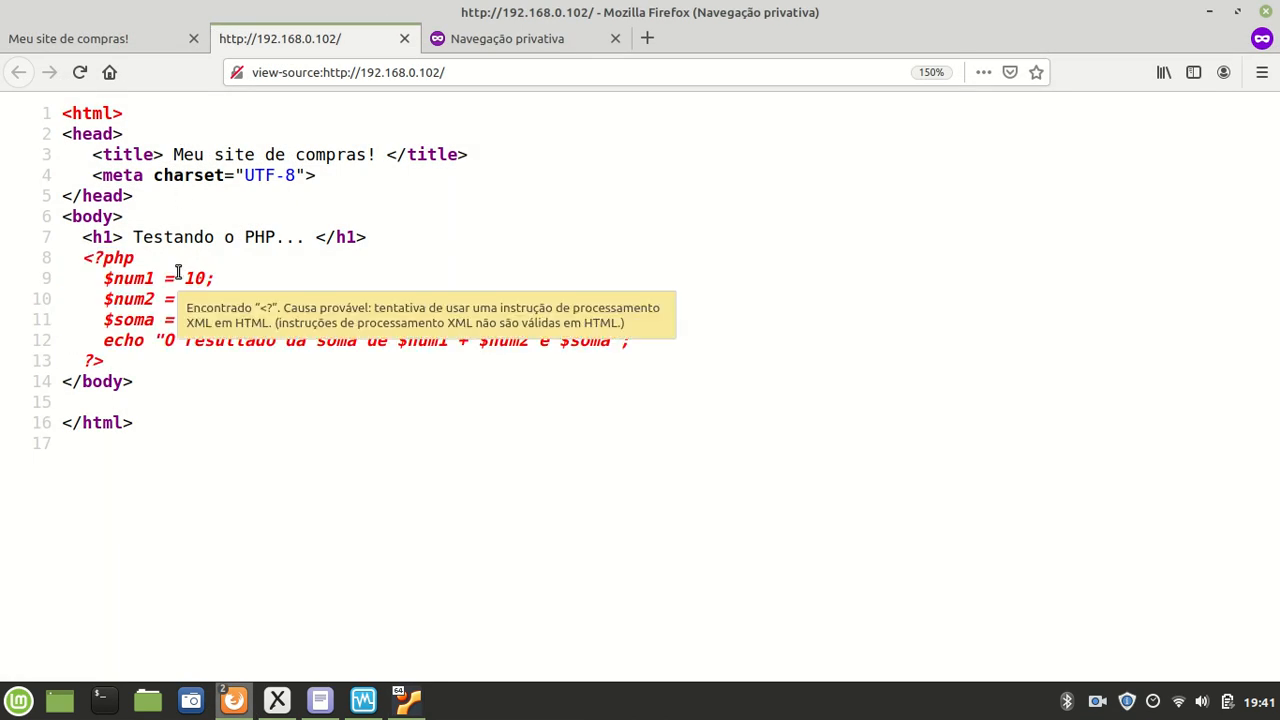
pyautogui.moveTo(118, 361); pyautogui.dragTo(89, 261)
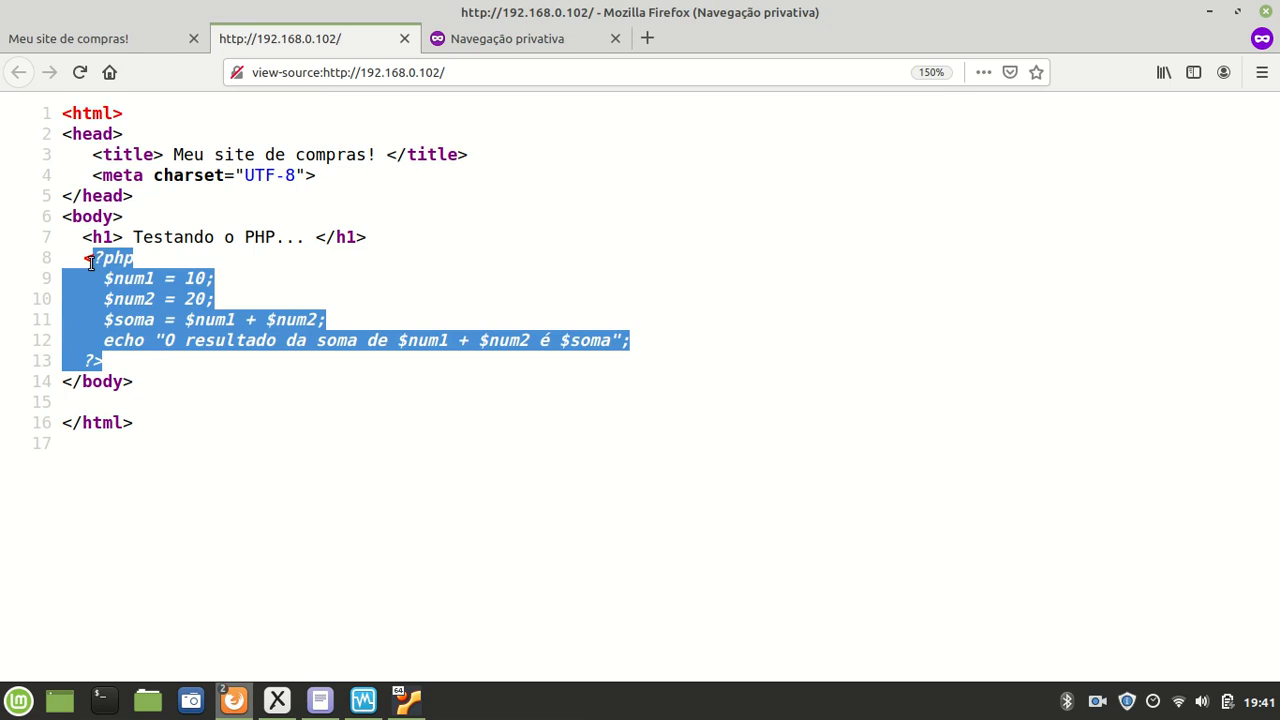
pyautogui.click(138, 366)
pyautogui.moveTo(137, 364); pyautogui.dragTo(72, 252)
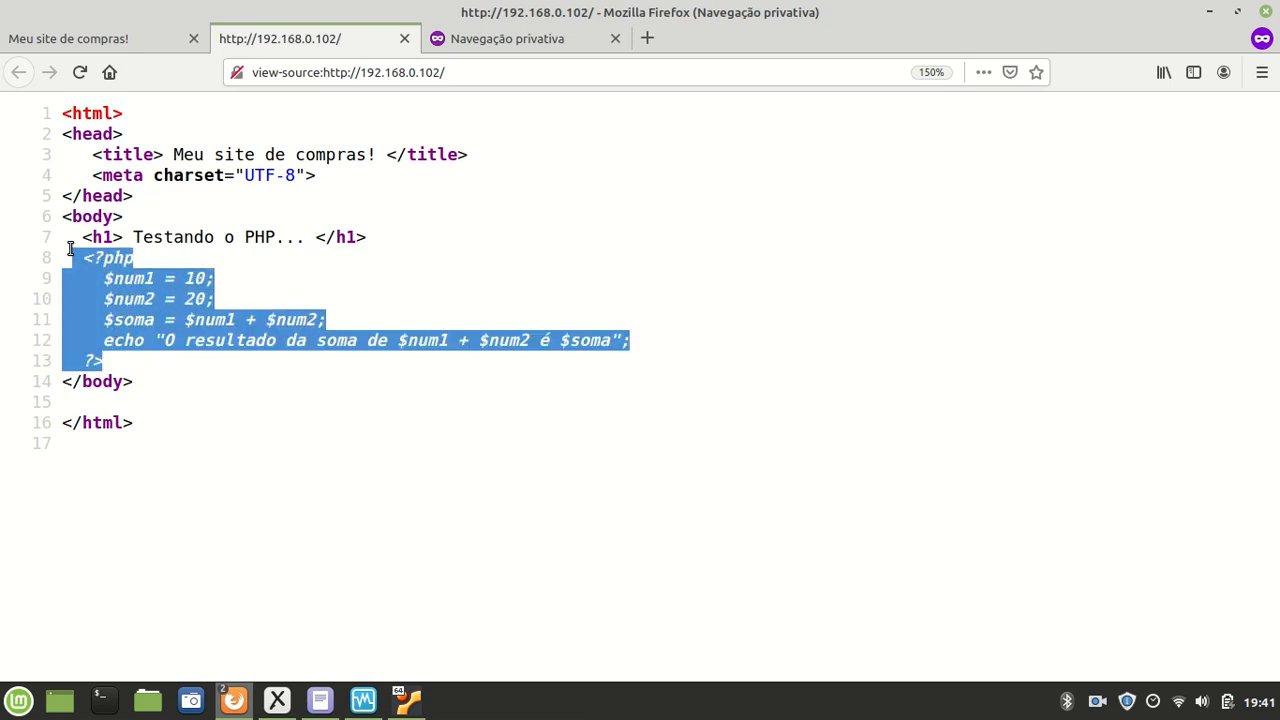
pyautogui.click(135, 312)
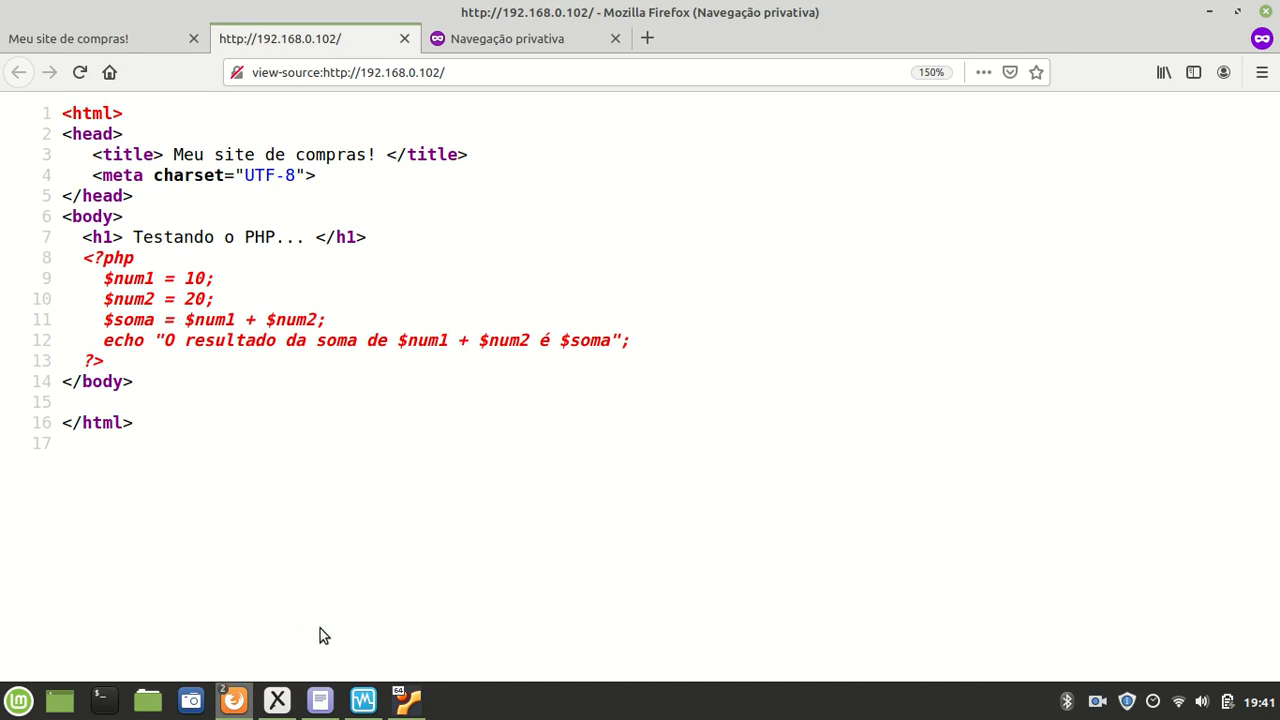
pyautogui.moveTo(413, 705)
pyautogui.click(403, 640)
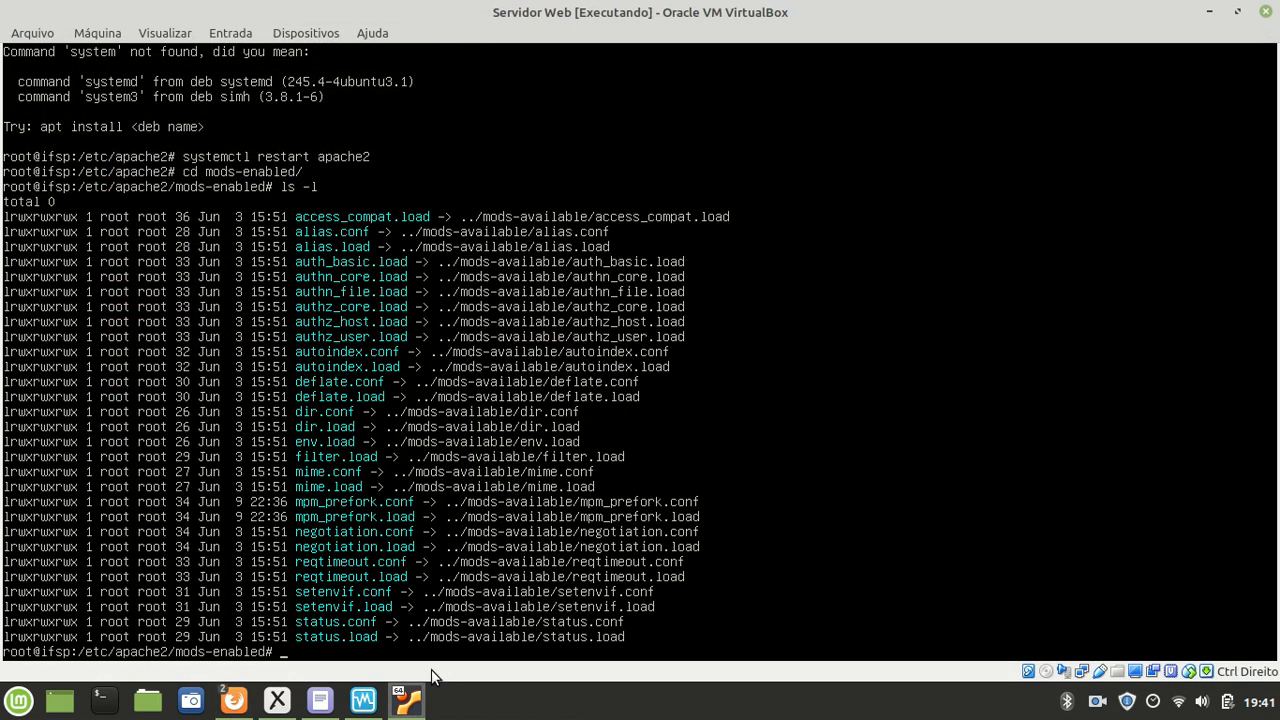
# Step: Run a2enmod php7.4 and restart apache2, then verify php7.4.conf and php7.4.load are listed
pyautogui.write('a2enmod php7.4')
pyautogui.press('Return')
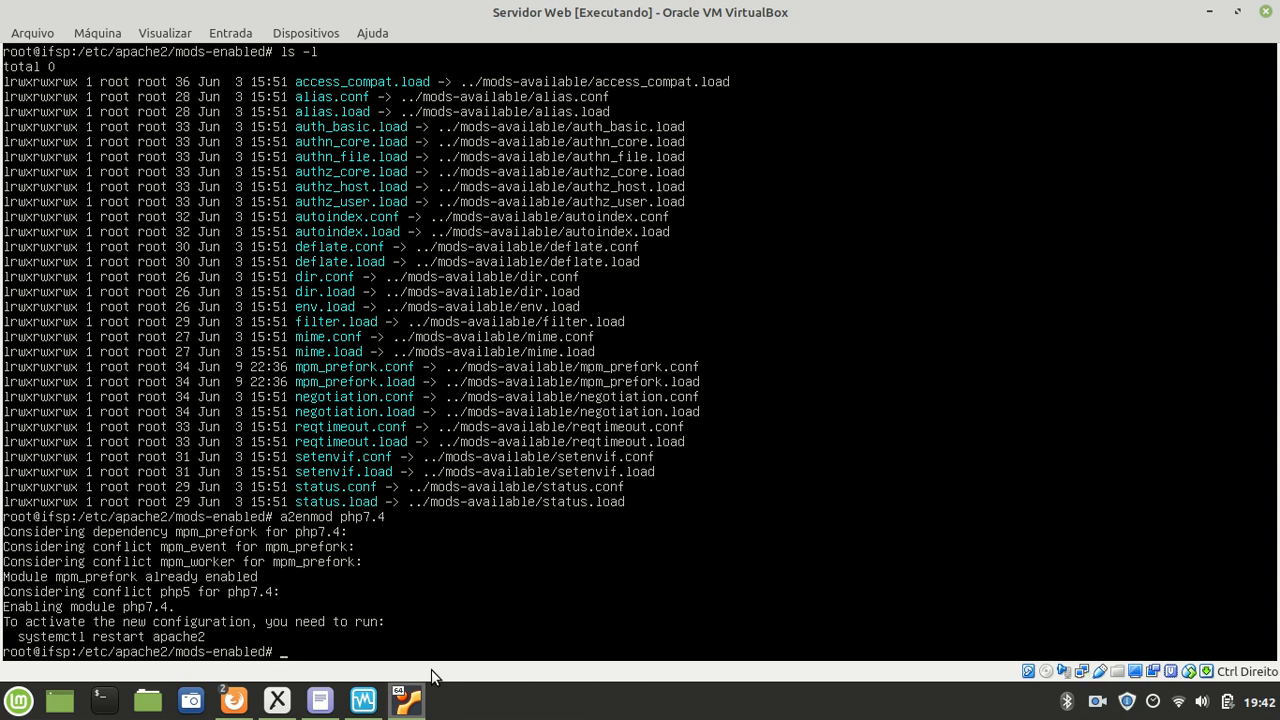
pyautogui.write('systemctl restart apache2')
pyautogui.press('Return')
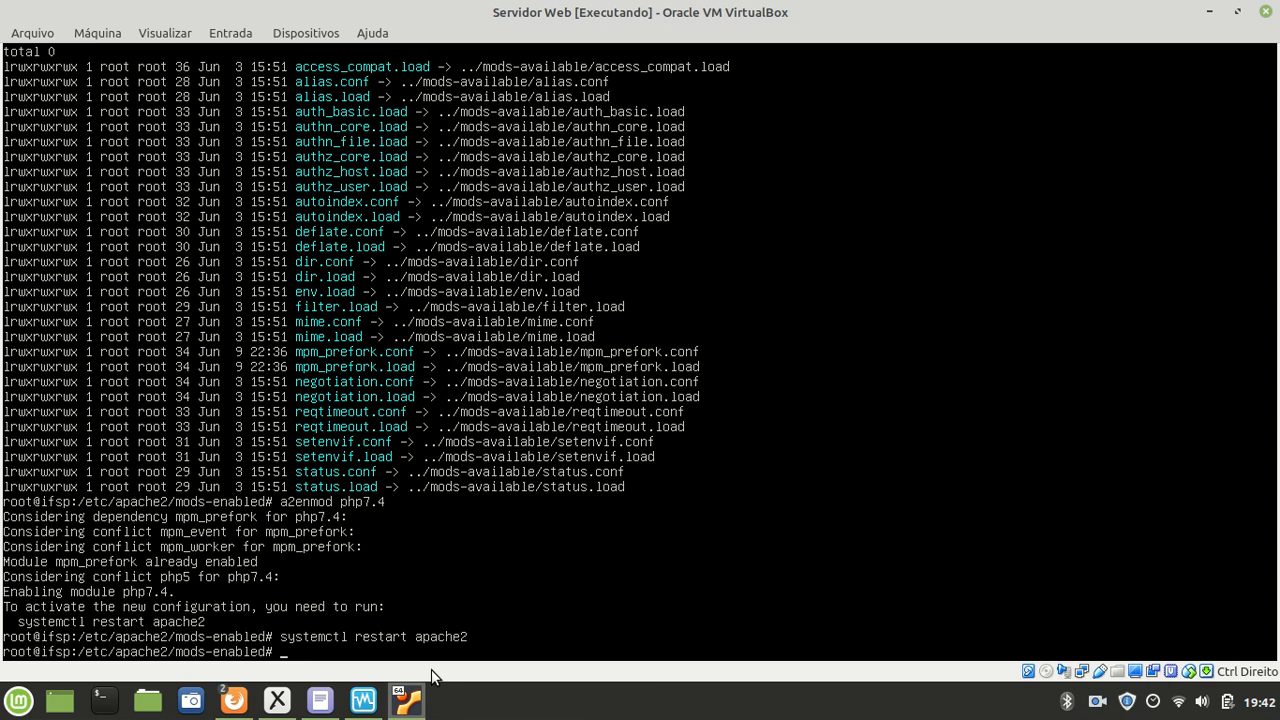
pyautogui.write('ls -l')
pyautogui.press('Return')
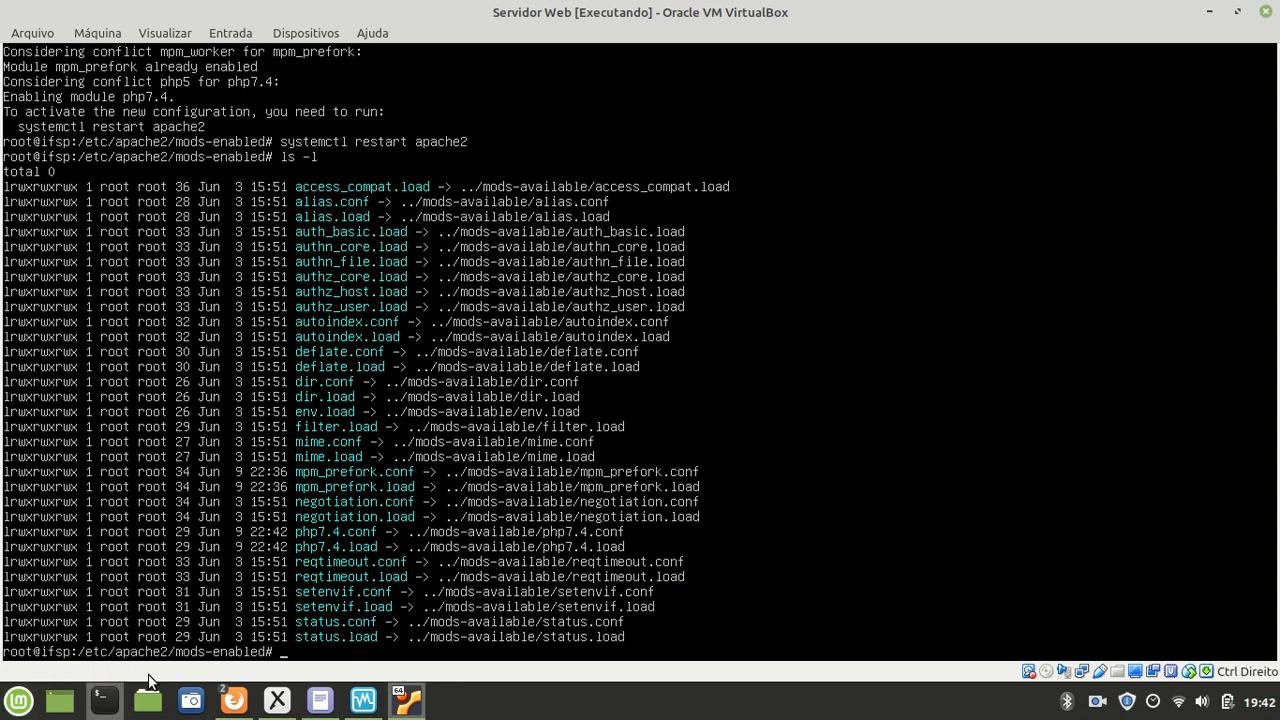
# Step: Load 192.168.0.102 in the Firefox private browsing tab to render the PHP test page
pyautogui.moveTo(236, 708)
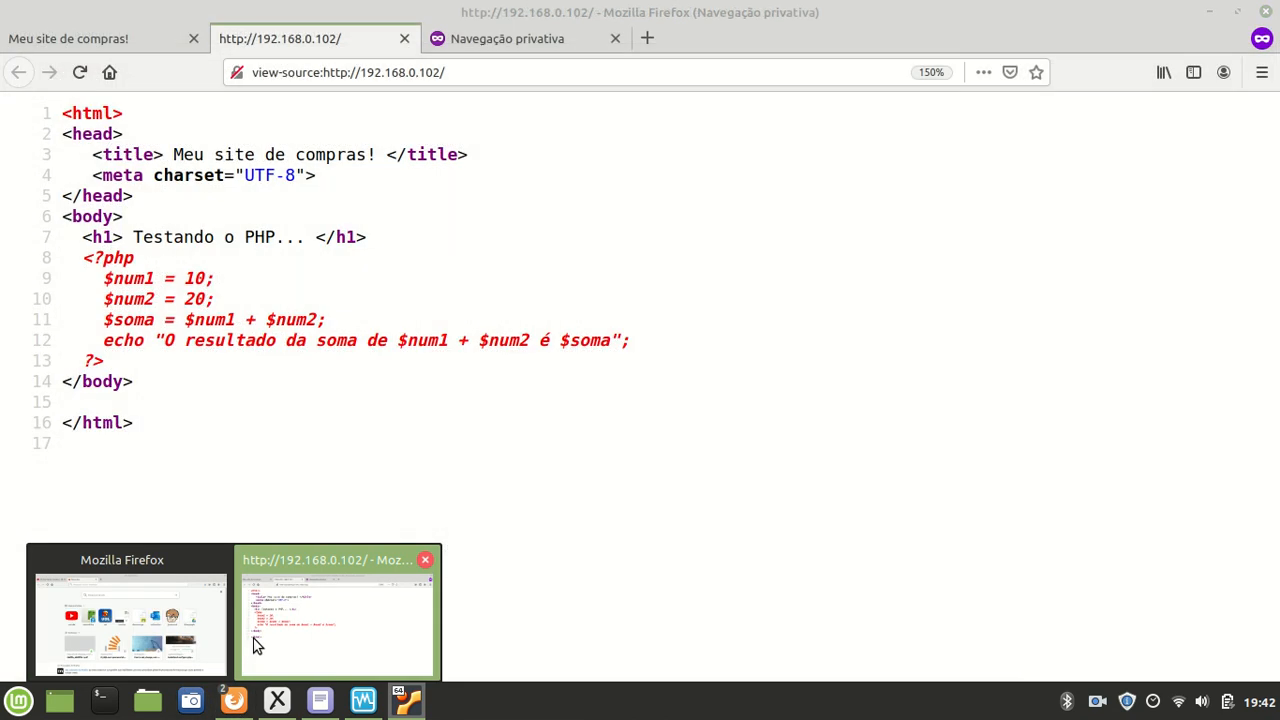
pyautogui.click(270, 592)
pyautogui.click(549, 38)
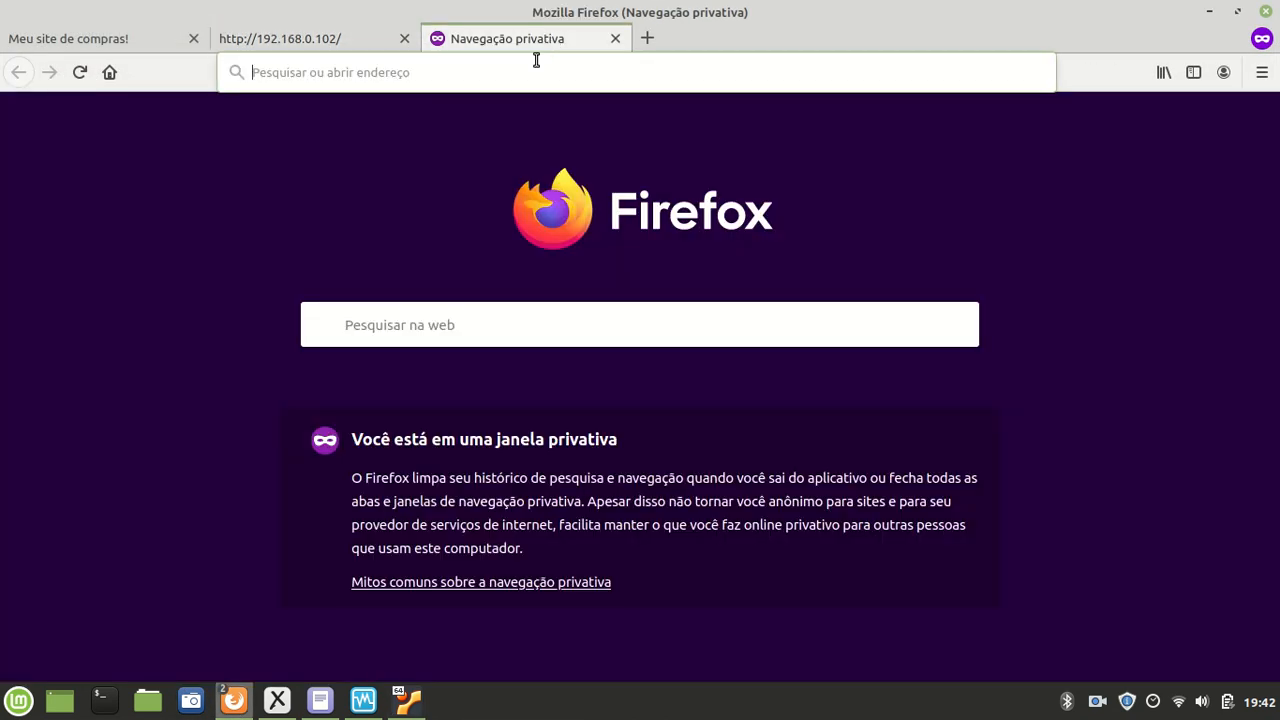
pyautogui.click(536, 70)
pyautogui.write('192.168.0.1')
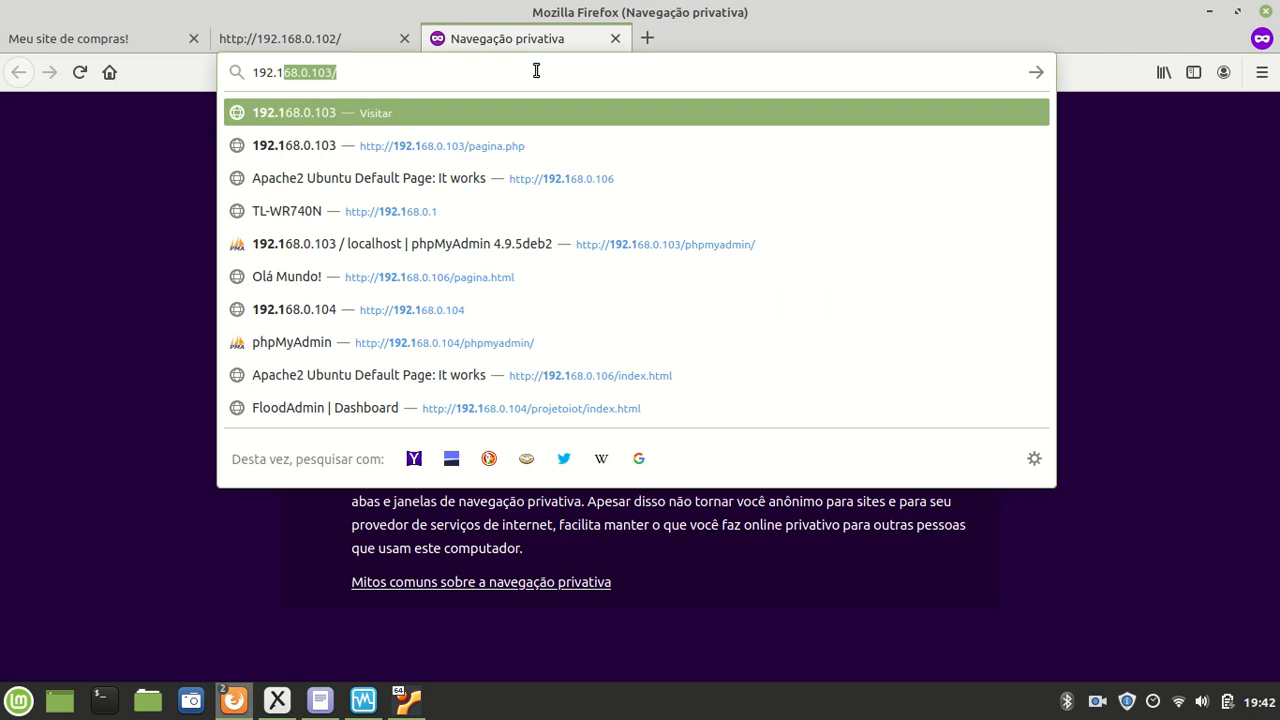
pyautogui.write('02')
pyautogui.press('Return')
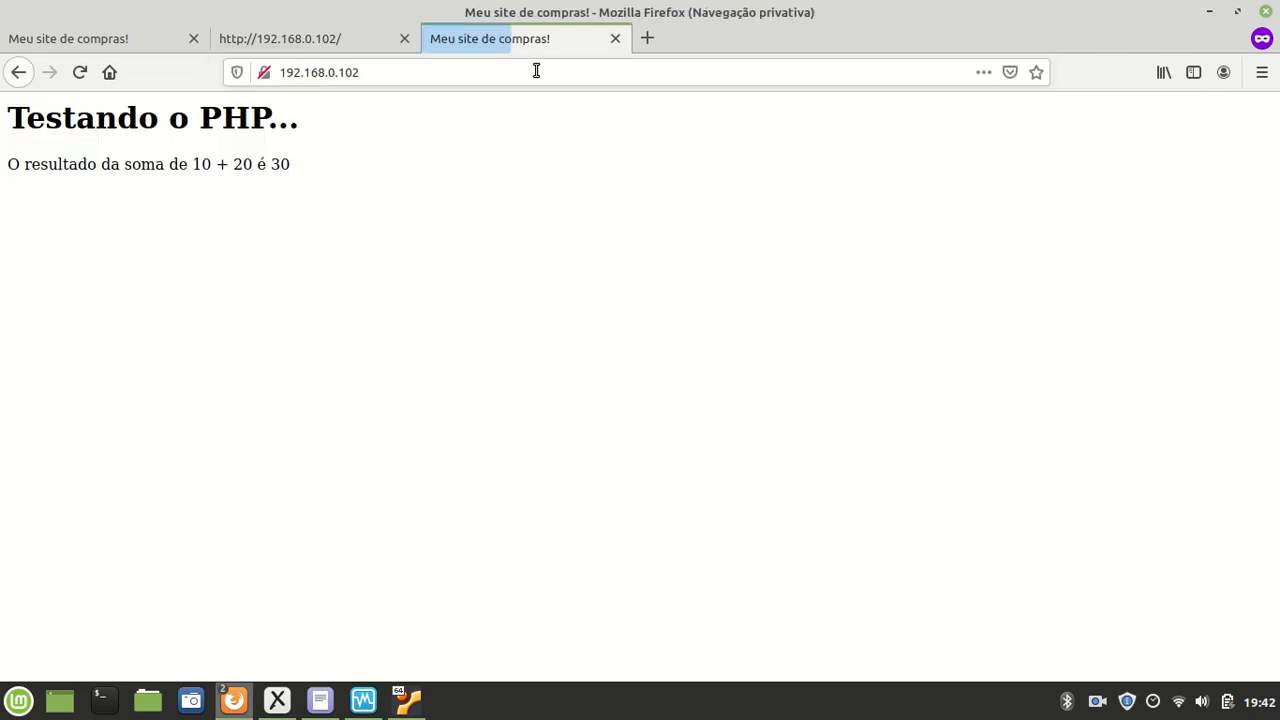
# Step: Highlight the numbers 10, 20 and 30 and the sum expression in the result line
pyautogui.moveTo(289, 164); pyautogui.dragTo(14, 163)
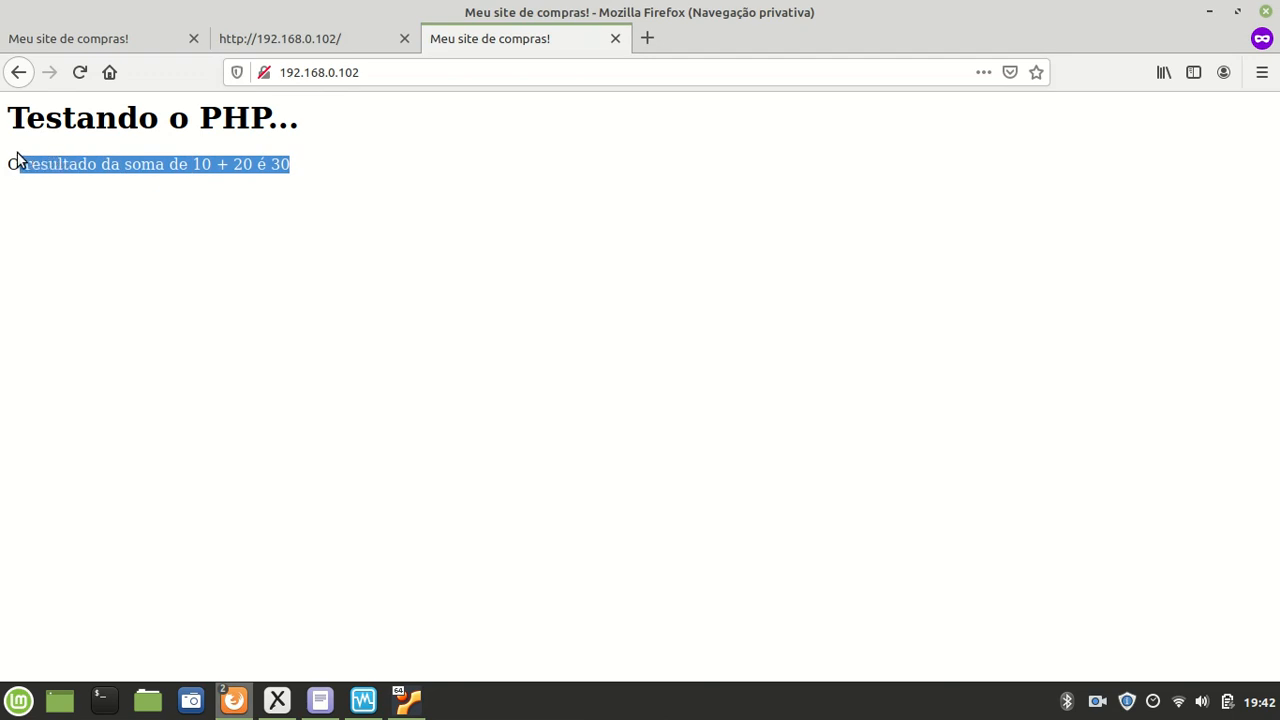
pyautogui.click(95, 163)
pyautogui.doubleClick(198, 165)
pyautogui.doubleClick(242, 165)
pyautogui.doubleClick(280, 165)
pyautogui.click(268, 292)
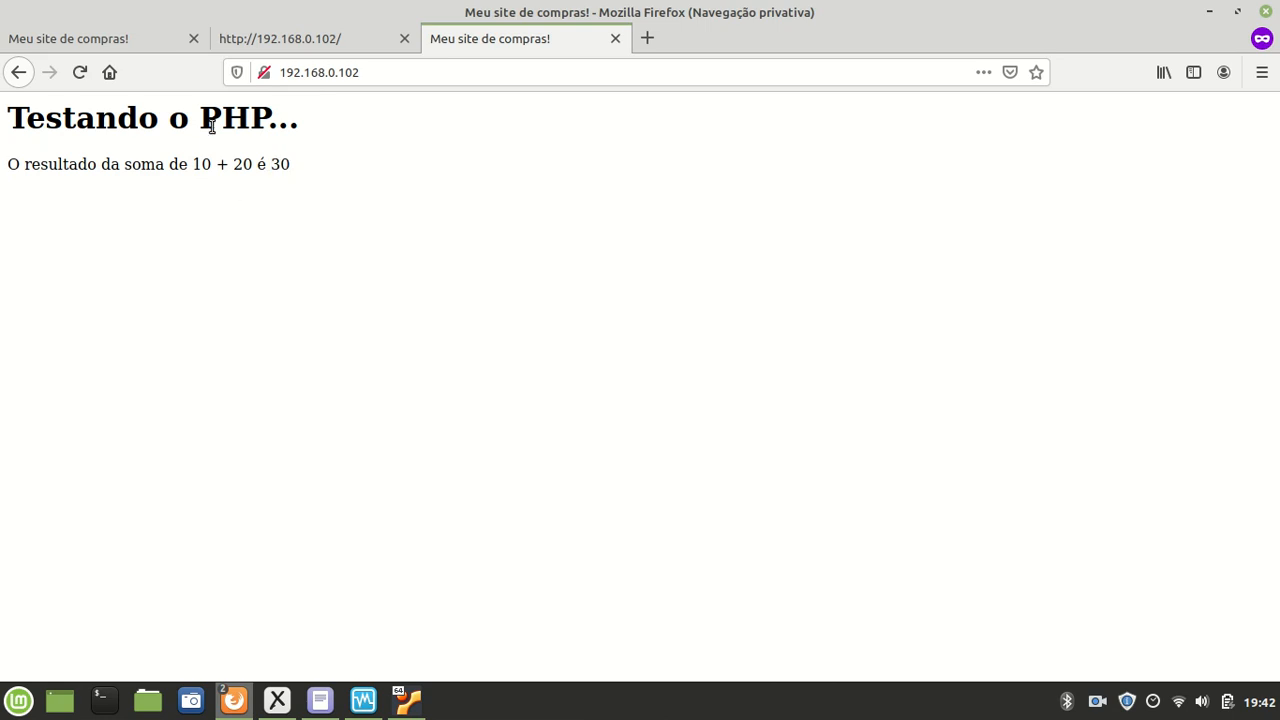
pyautogui.moveTo(181, 164); pyautogui.dragTo(301, 166)
pyautogui.click(338, 236)
# Step: View the page source of 192.168.0.102, move it beside the PHP source tab, and highlight the result line
pyautogui.rightClick(388, 184)
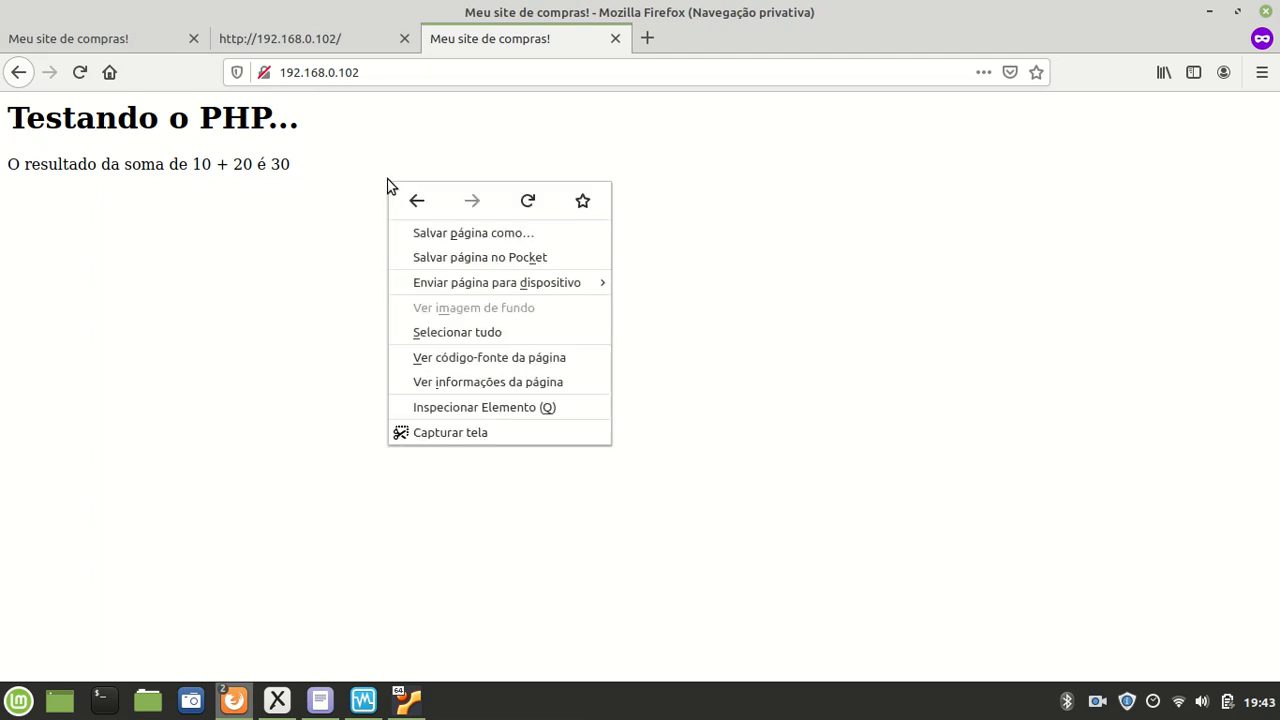
pyautogui.click(467, 359)
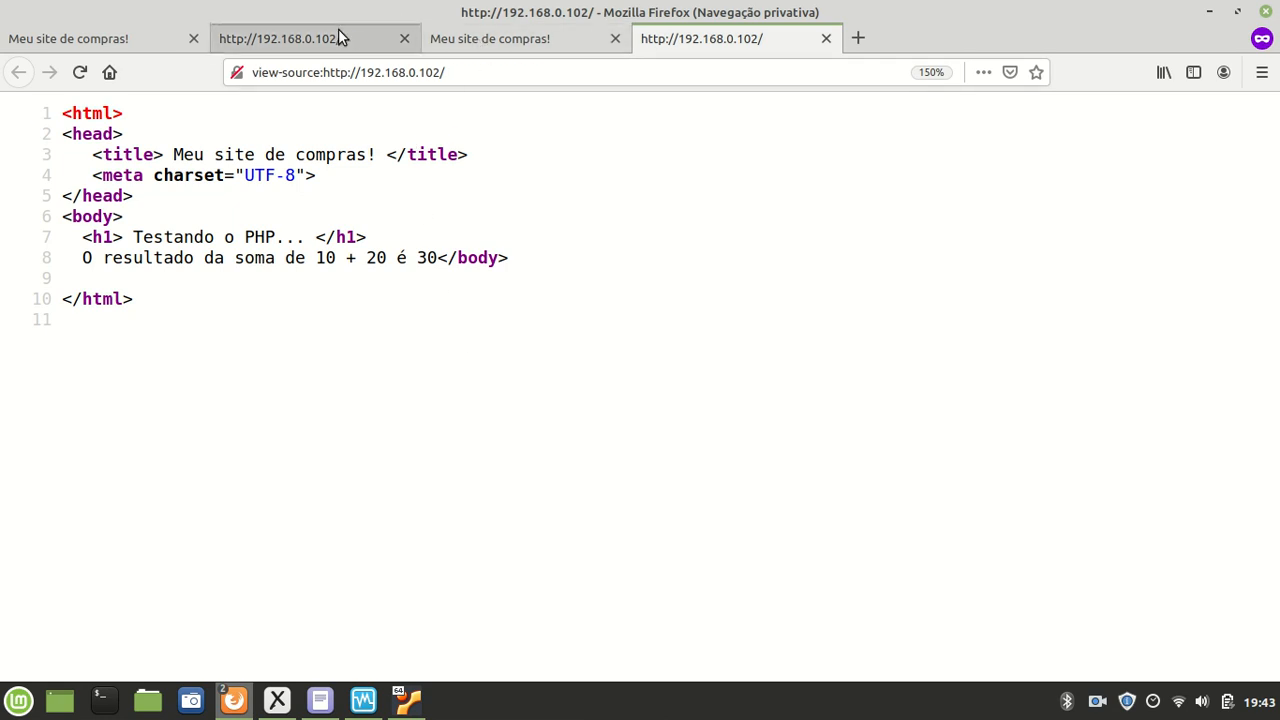
pyautogui.moveTo(723, 37); pyautogui.dragTo(523, 38)
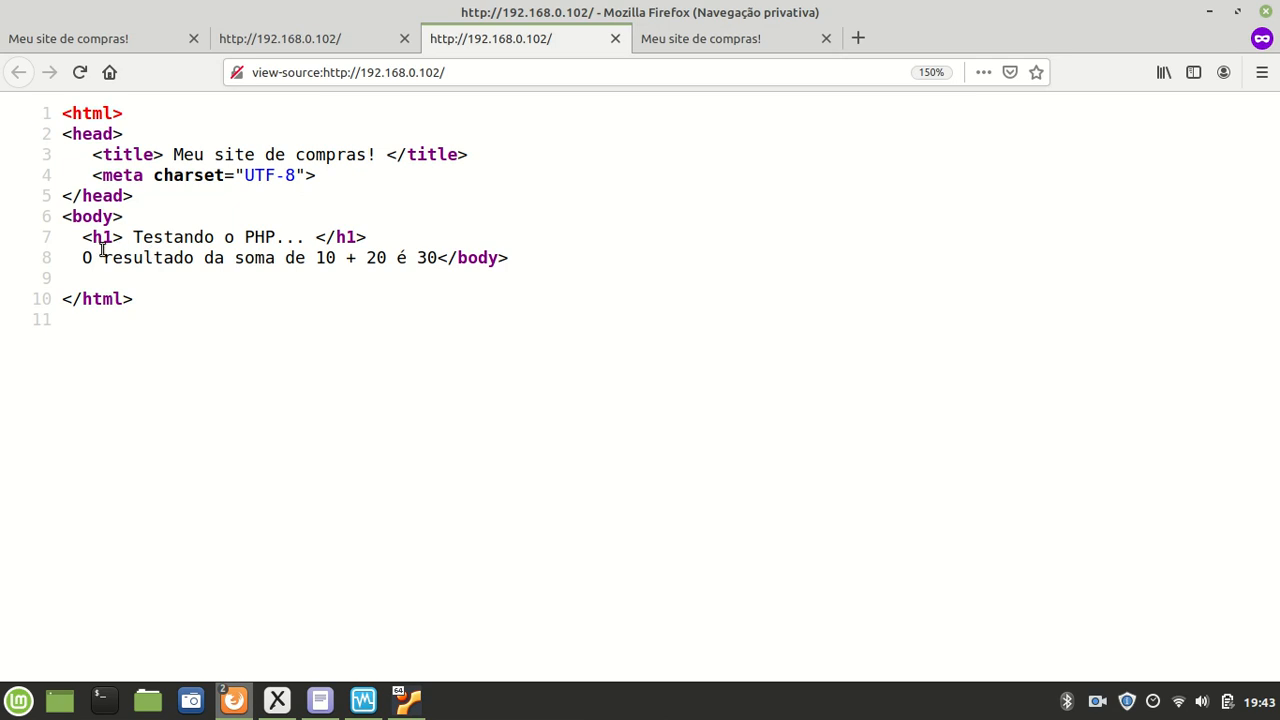
pyautogui.moveTo(82, 257); pyautogui.dragTo(440, 258)
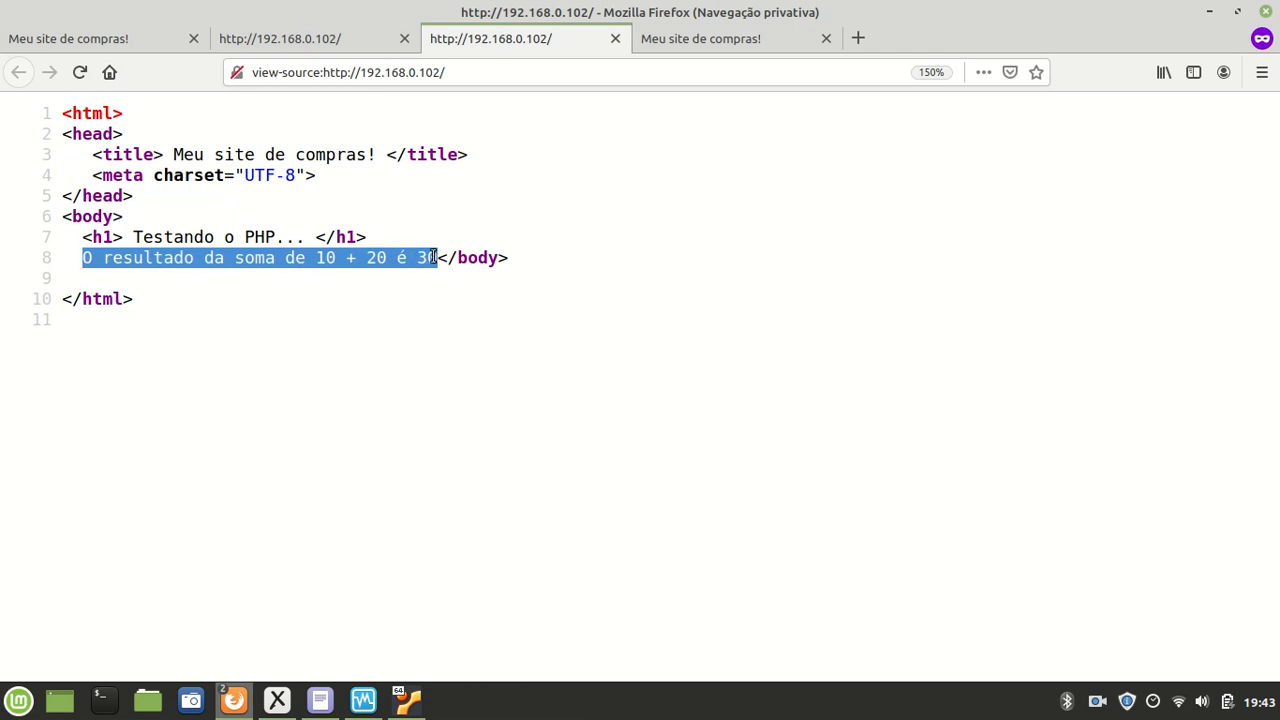
pyautogui.moveTo(434, 258); pyautogui.dragTo(80, 254)
# Step: Compare the PHP block with the delivered HTML line 8 showing only the computed sum
pyautogui.click(308, 39)
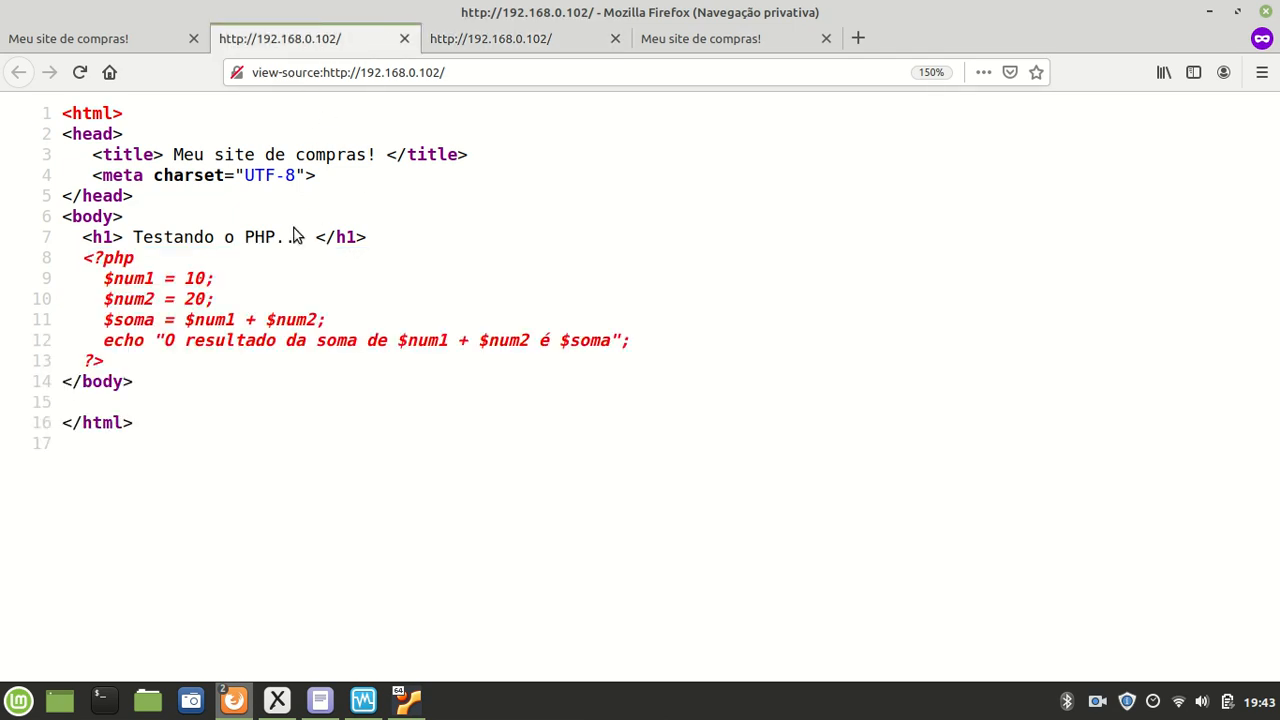
pyautogui.moveTo(143, 360); pyautogui.dragTo(65, 258)
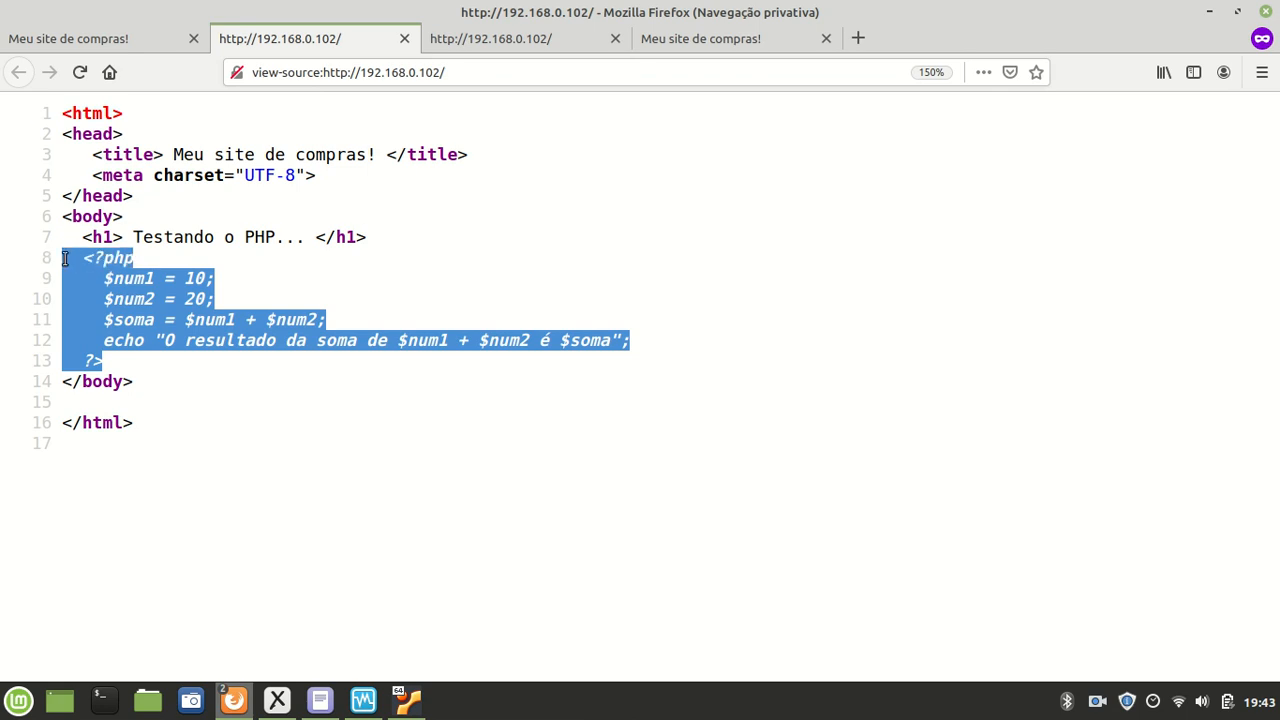
pyautogui.click(509, 42)
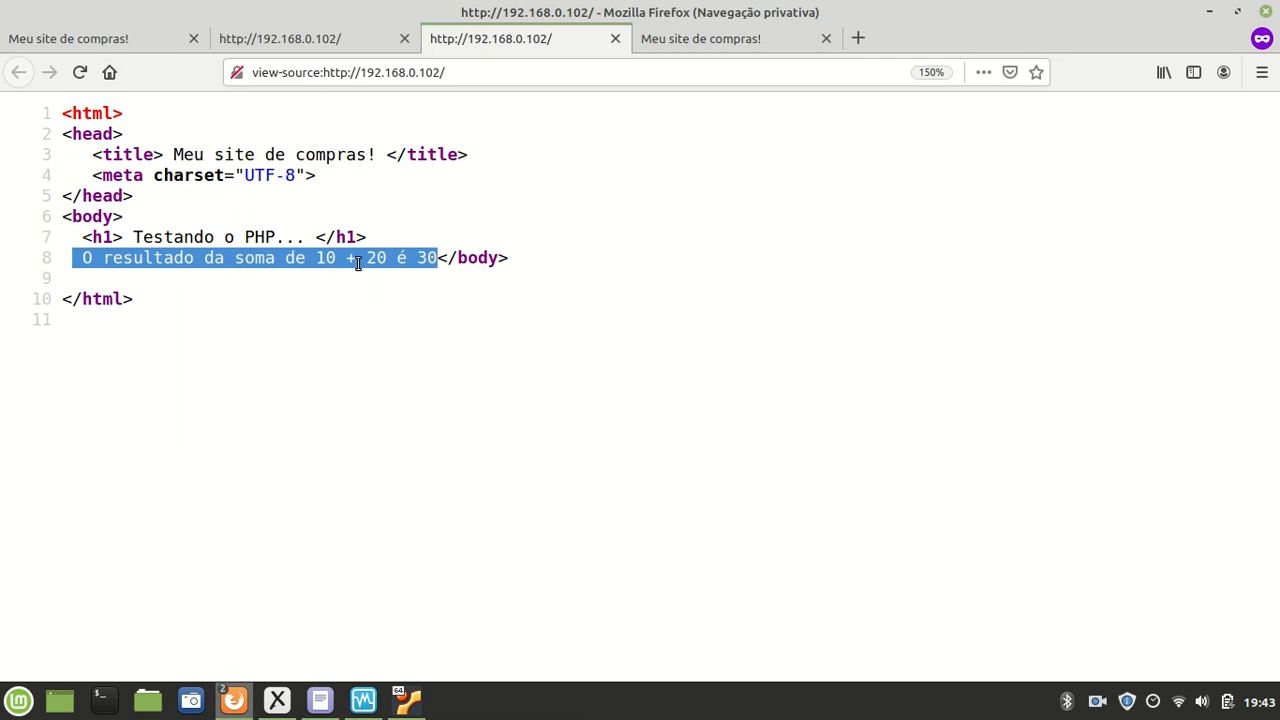
pyautogui.click(424, 262)
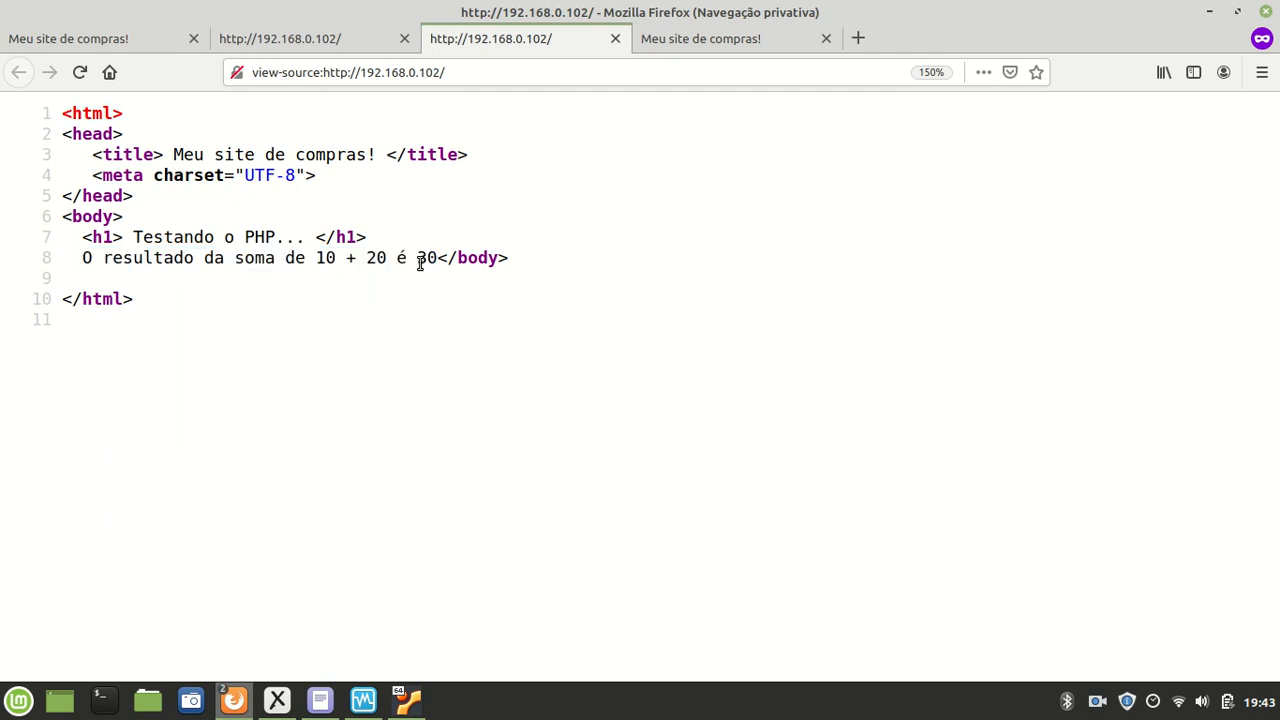
pyautogui.moveTo(428, 248); pyautogui.dragTo(72, 257)
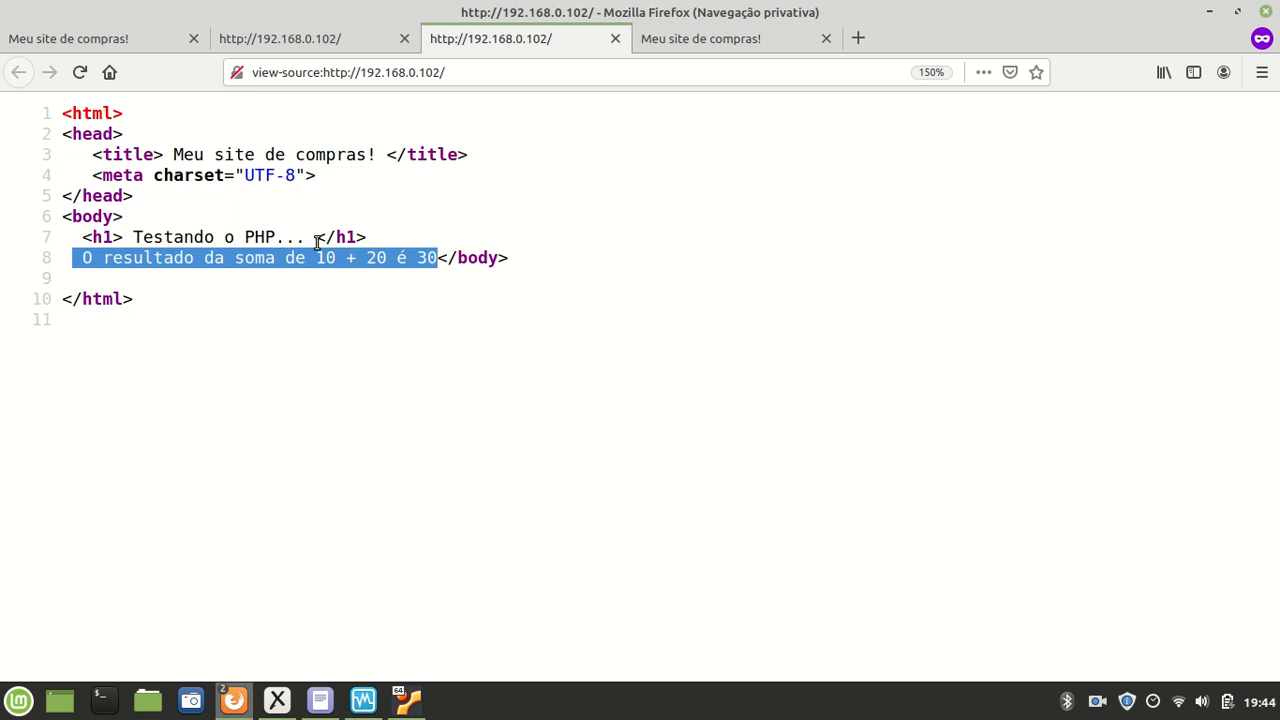
pyautogui.click(405, 257)
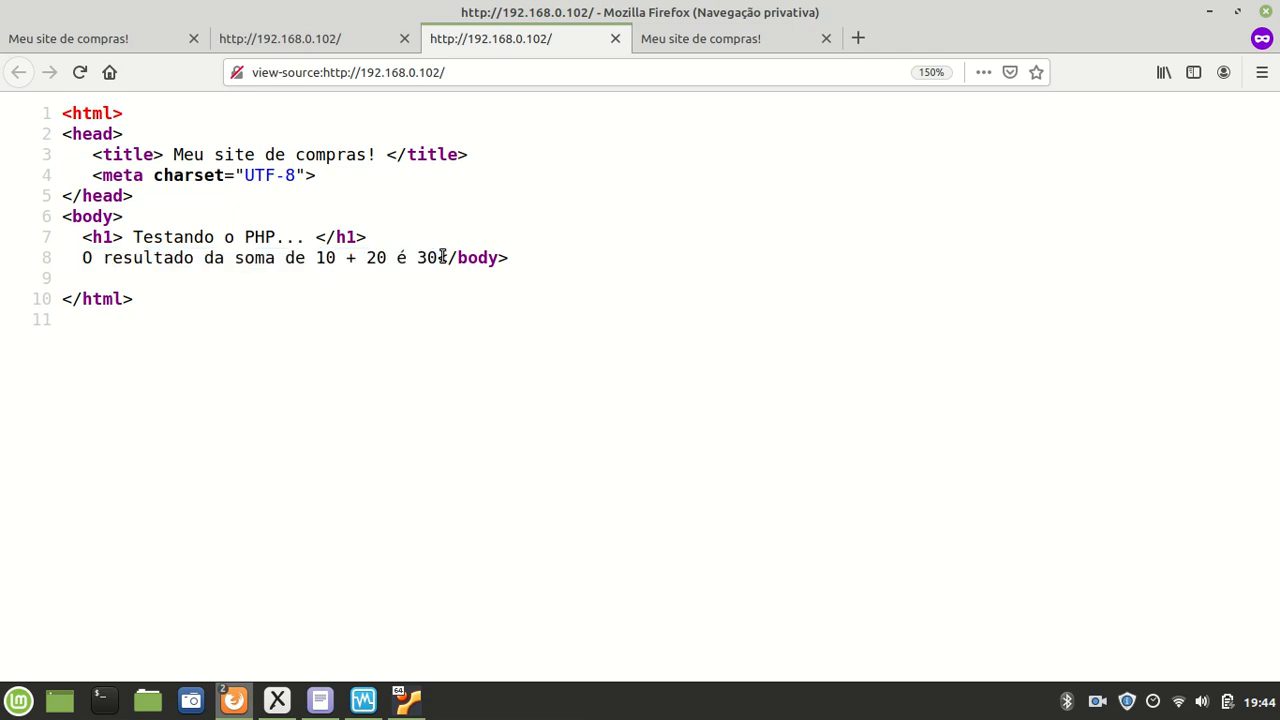
pyautogui.moveTo(437, 257); pyautogui.dragTo(346, 262)
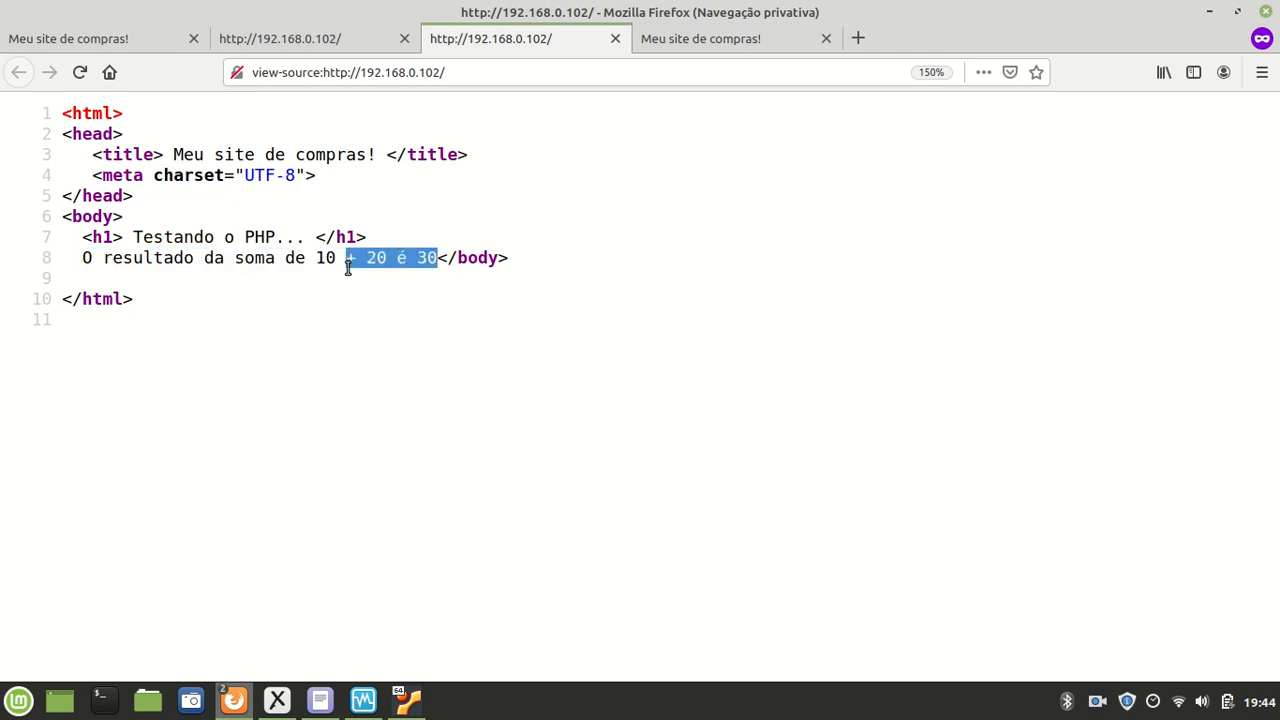
pyautogui.click(322, 45)
pyautogui.click(497, 306)
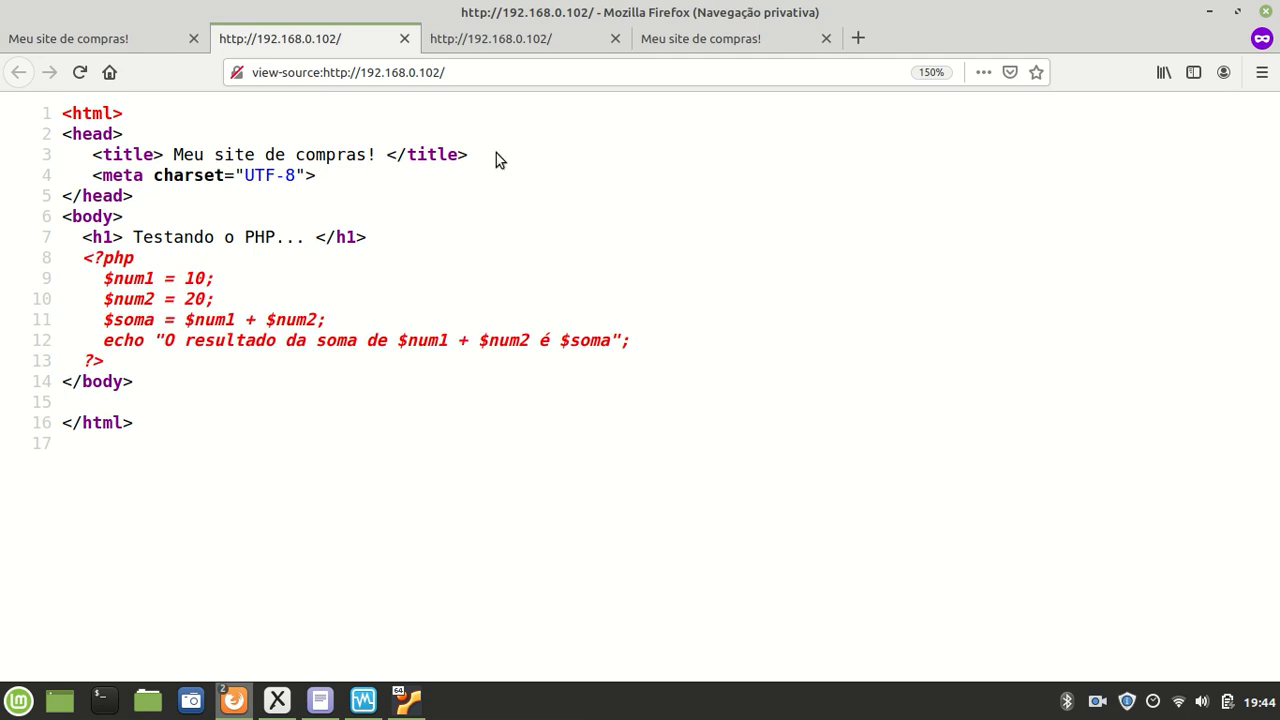
pyautogui.click(465, 45)
pyautogui.click(388, 256)
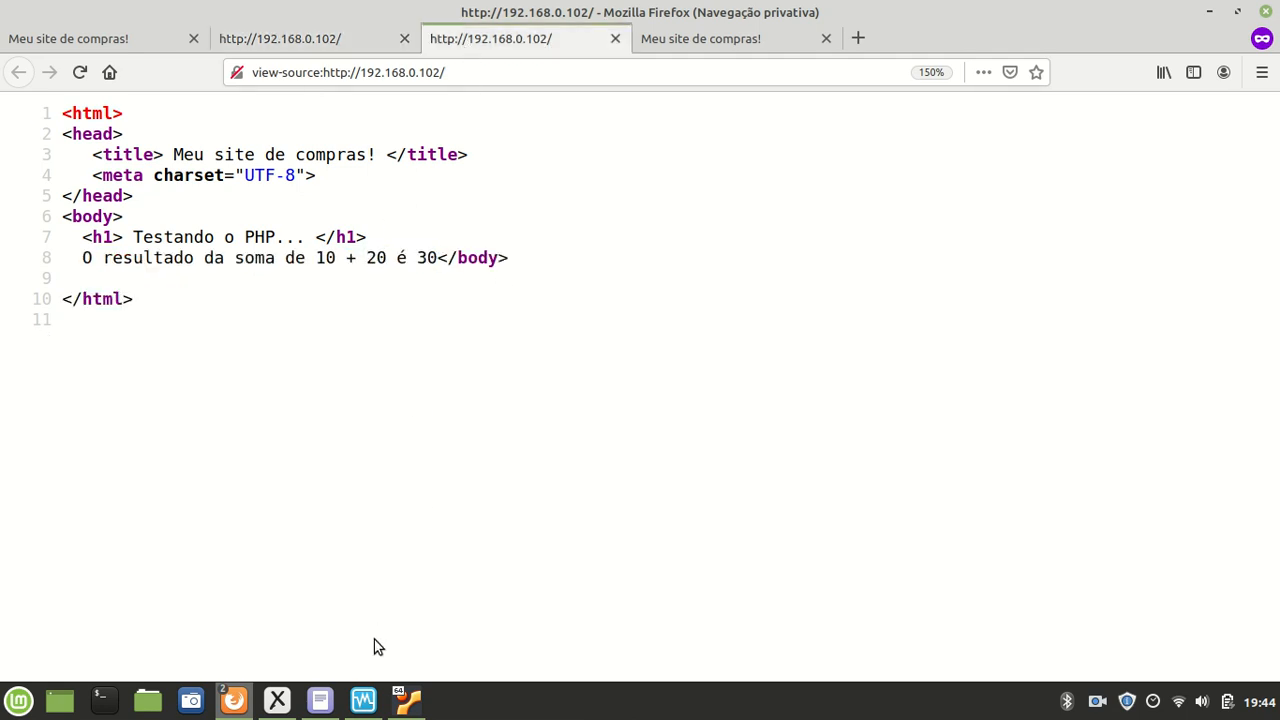
pyautogui.click(406, 702)
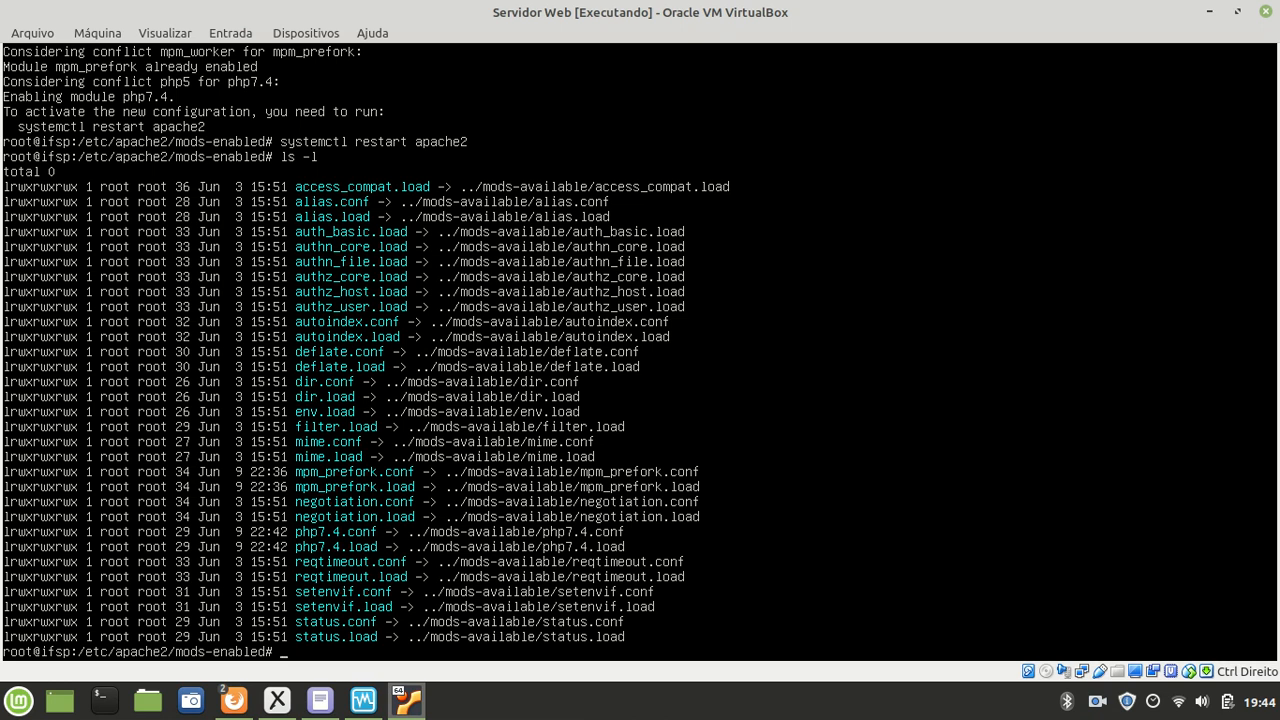
# Step: Bring the Xournal LAMP diagram notes to the front
pyautogui.click(277, 700)
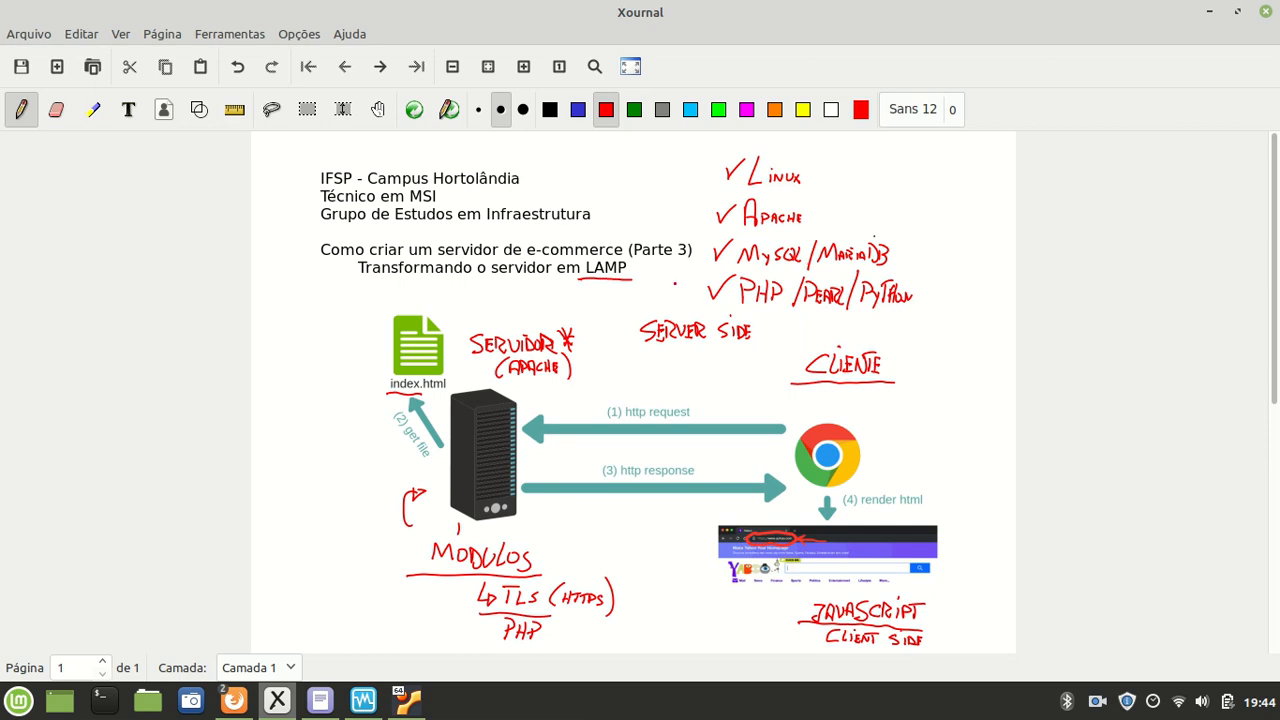
# Step: Draw a red line under "MySQL" in the handwritten LAMP checklist
pyautogui.moveTo(800, 265); pyautogui.dragTo(733, 272)
# Step: Return to the VirtualBox server terminal and clear the screen
pyautogui.click(406, 703)
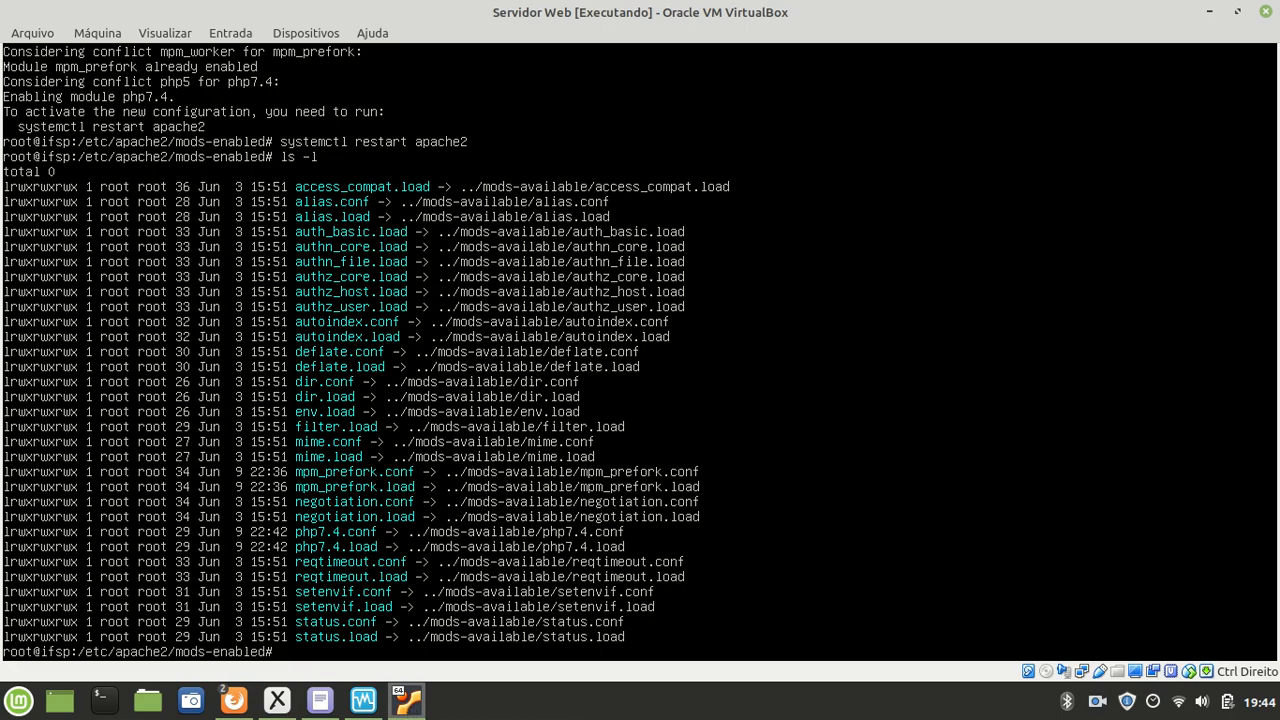
pyautogui.write('clear')
pyautogui.press('Return')
# Step: Install mysql-server with apt-get and confirm Y to download its 24 packages
pyautogui.write('apt-g')
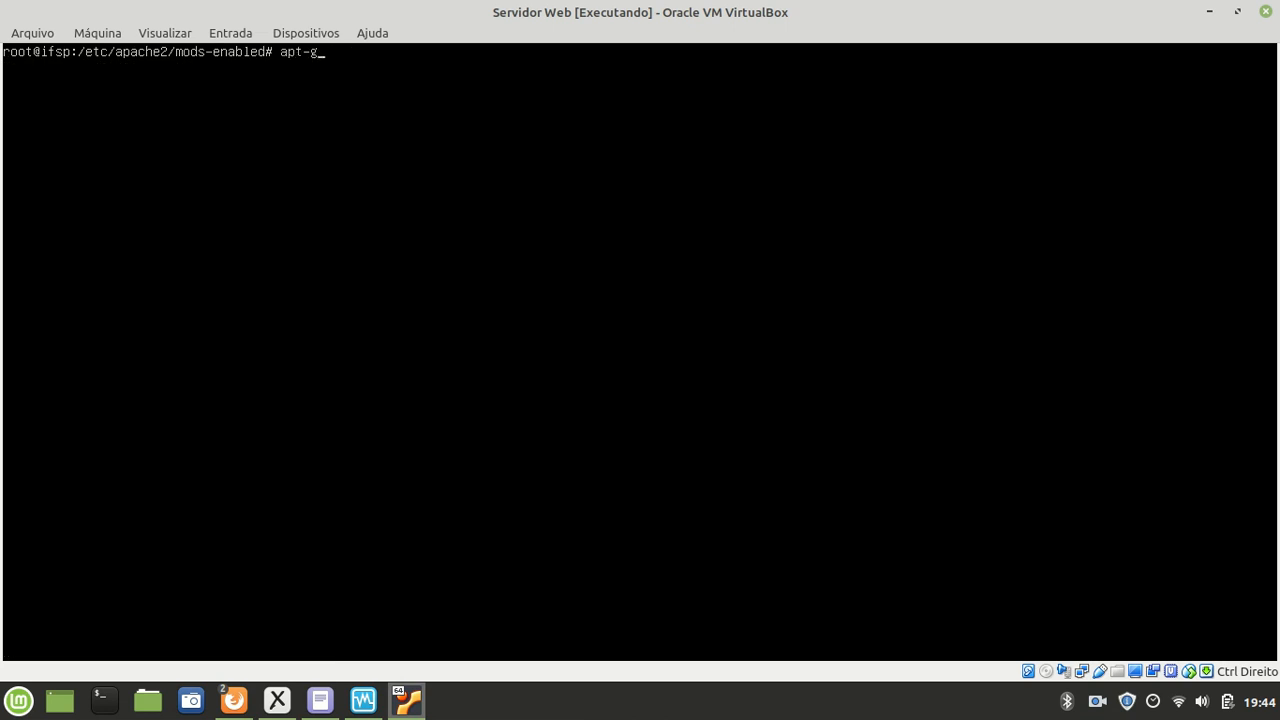
pyautogui.write('et inst')
pyautogui.write('mysql-server')
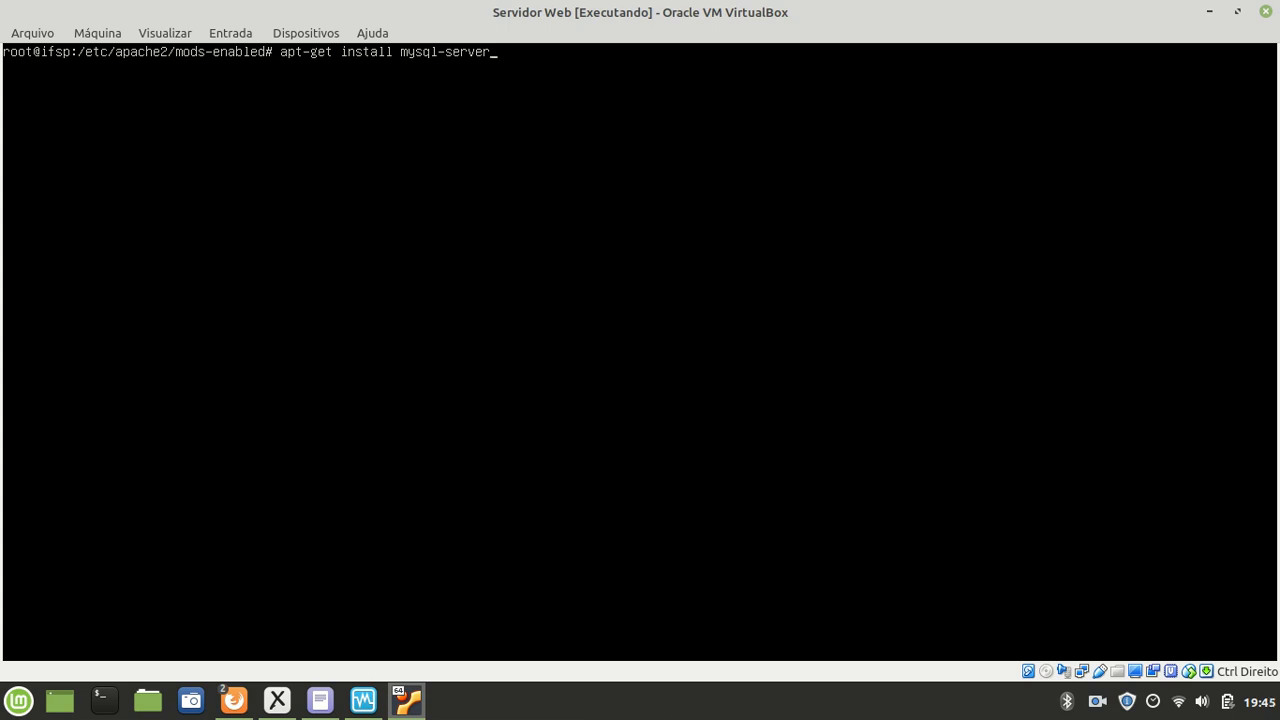
pyautogui.press('Return')
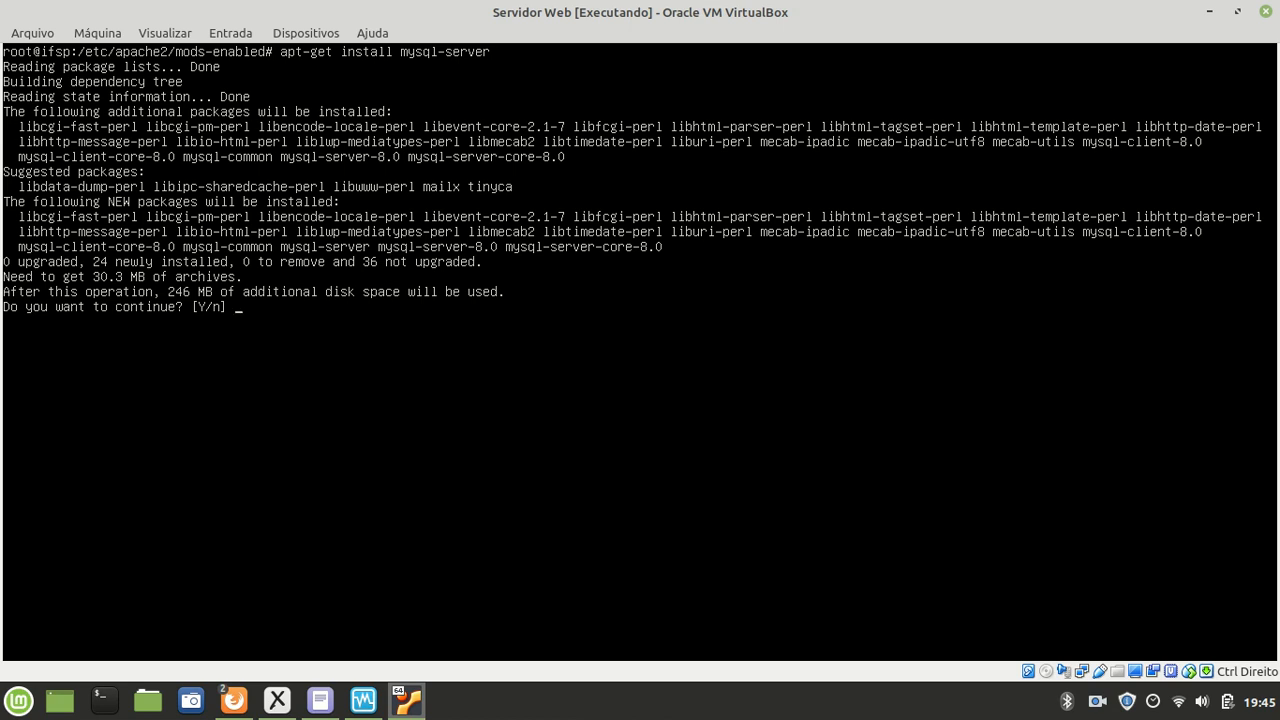
pyautogui.press('Return')
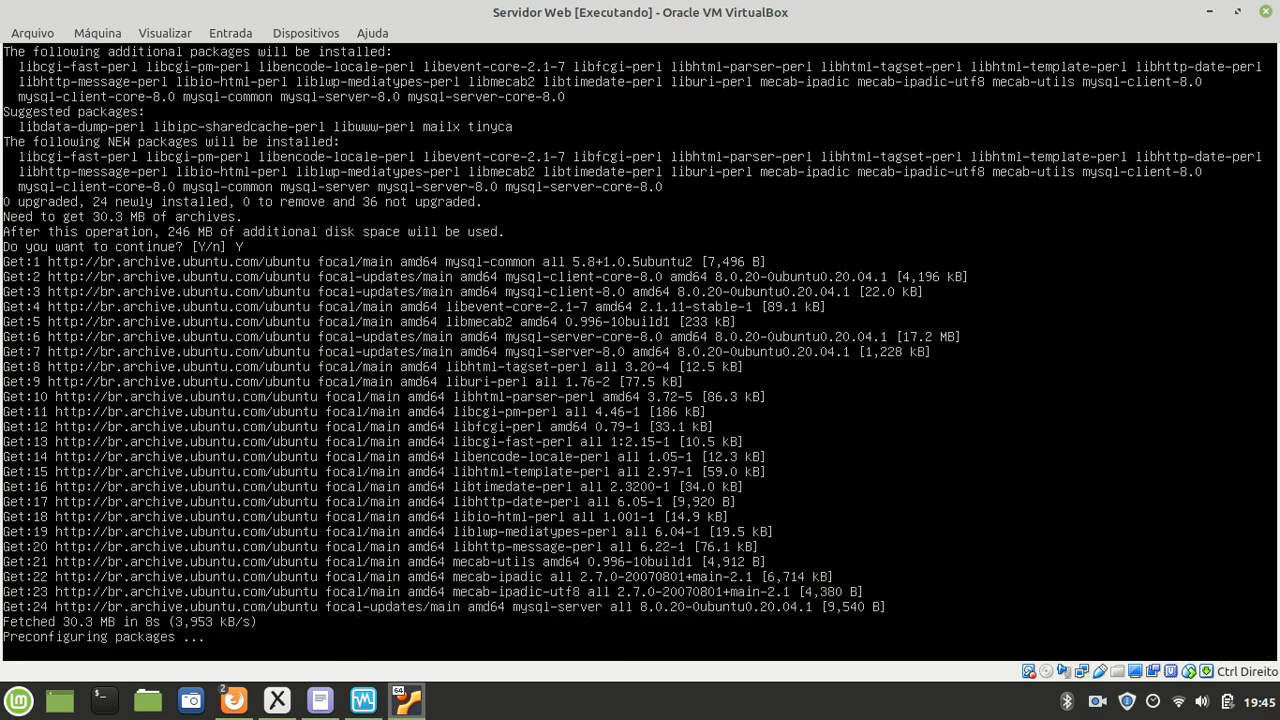
pyautogui.moveTo(400, 712)
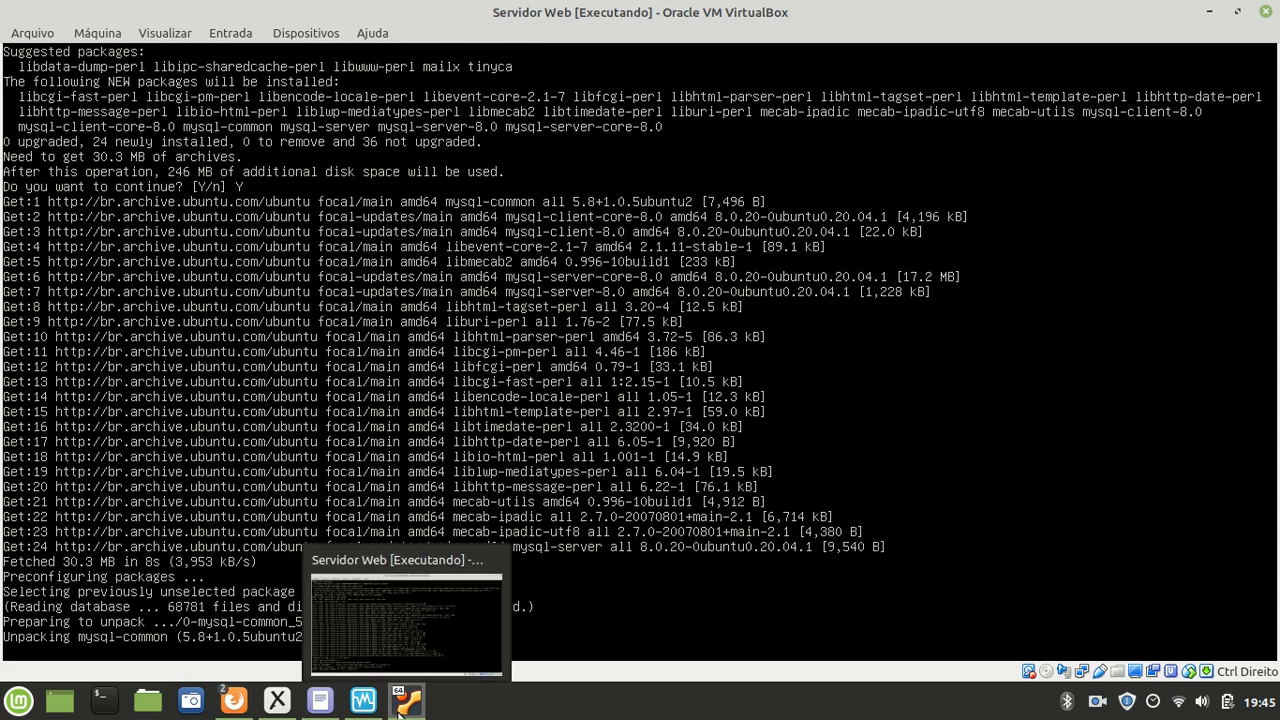
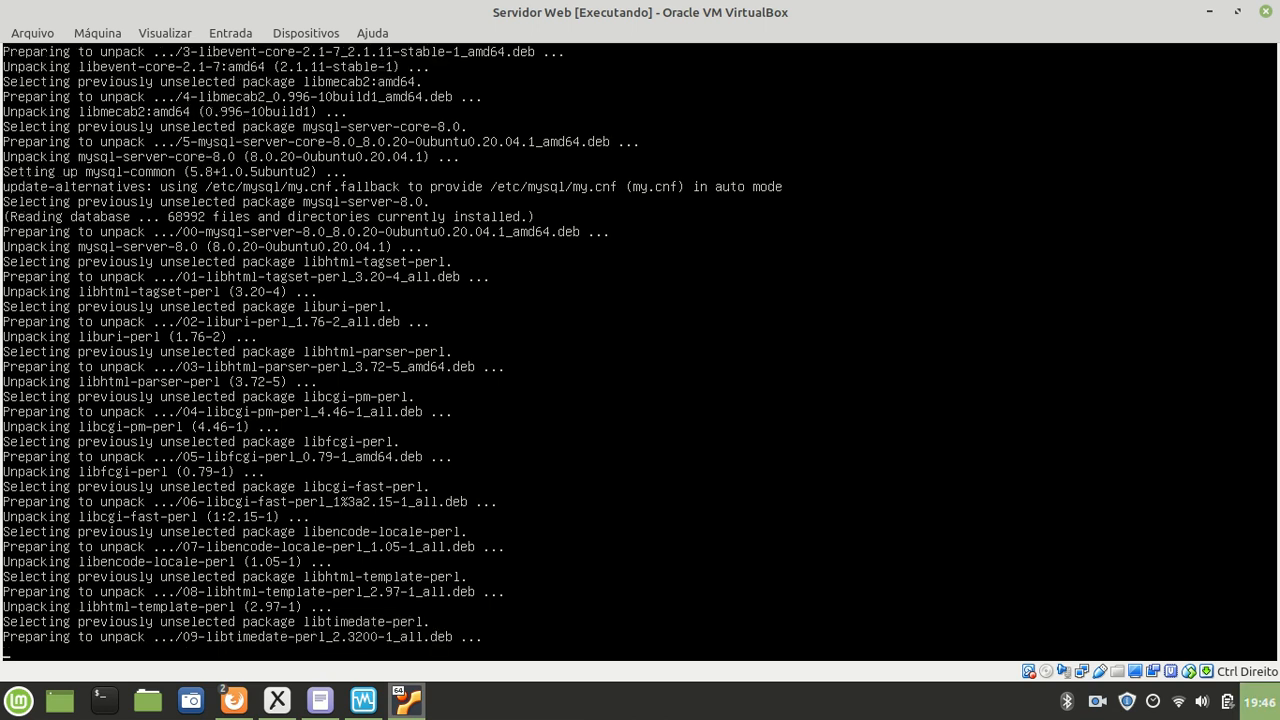
# Step: Let the mysql-server installation finish, then bring the Xournal notes window forward
pyautogui.click(1097, 705)
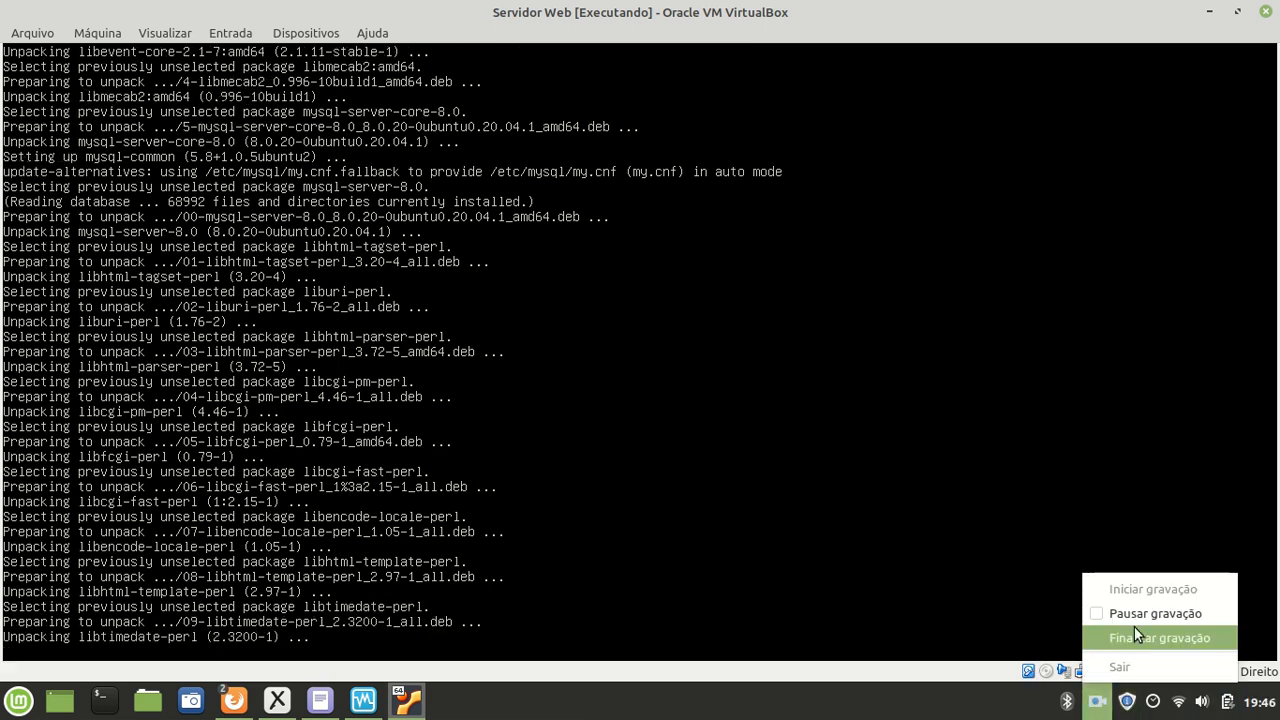
pyautogui.click(1140, 642)
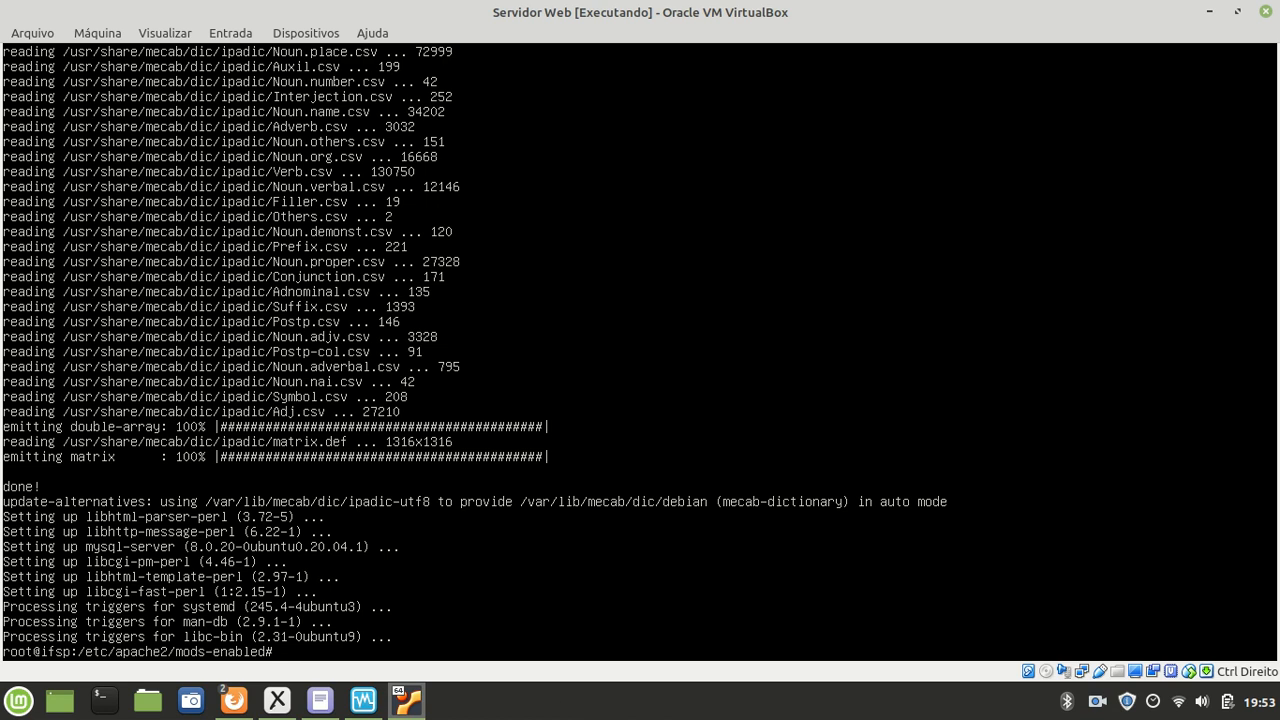
# Step: Add a blank page 2 after the LAMP diagram page and display it
pyautogui.click(277, 700)
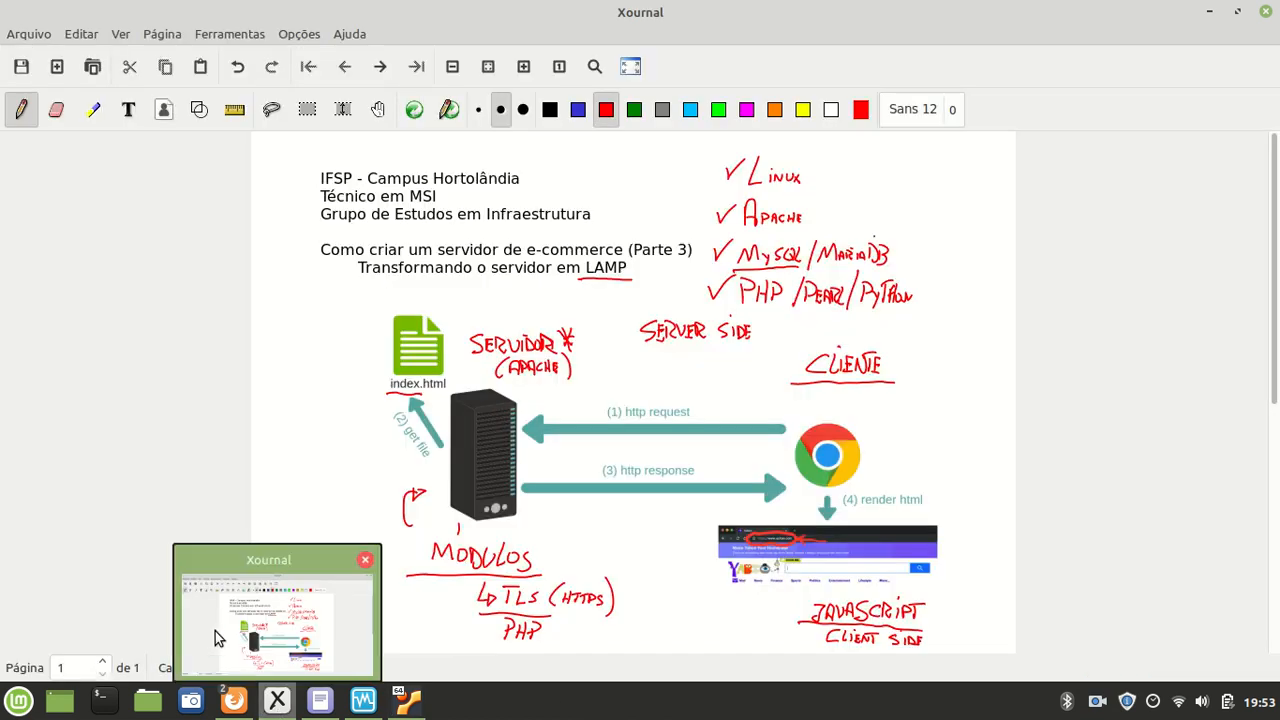
pyautogui.click(102, 661)
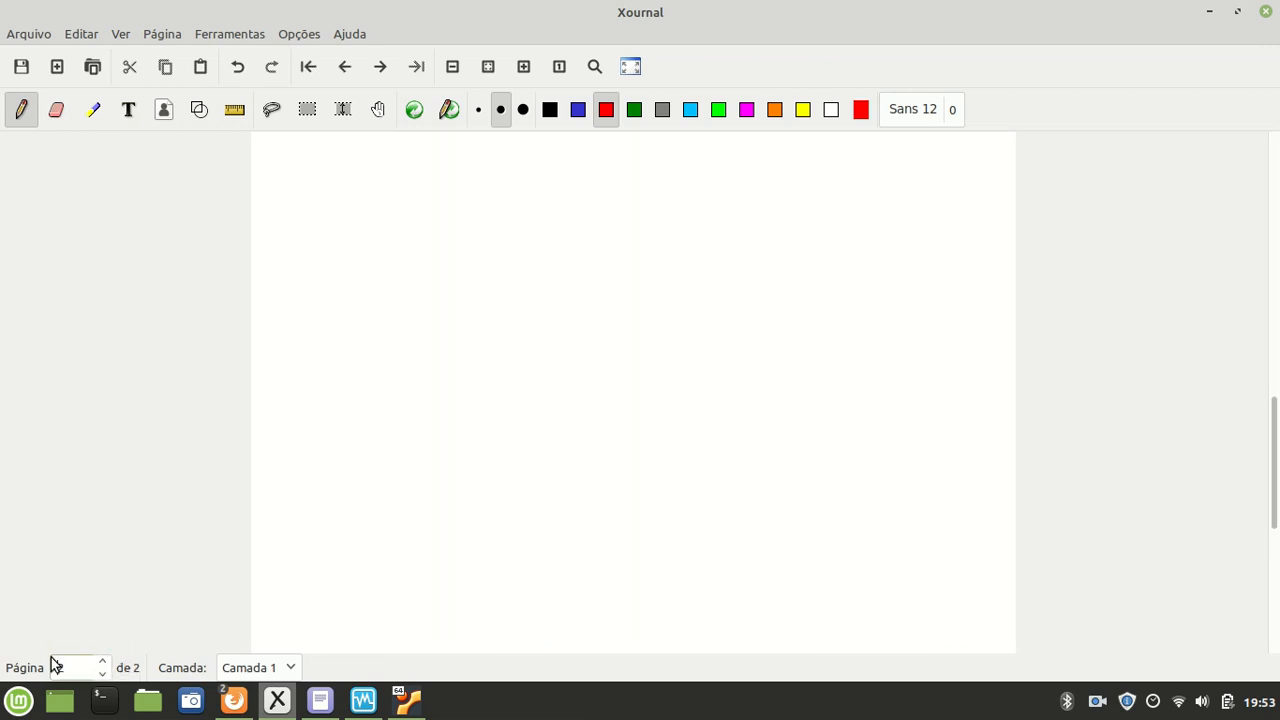
pyautogui.click(104, 674)
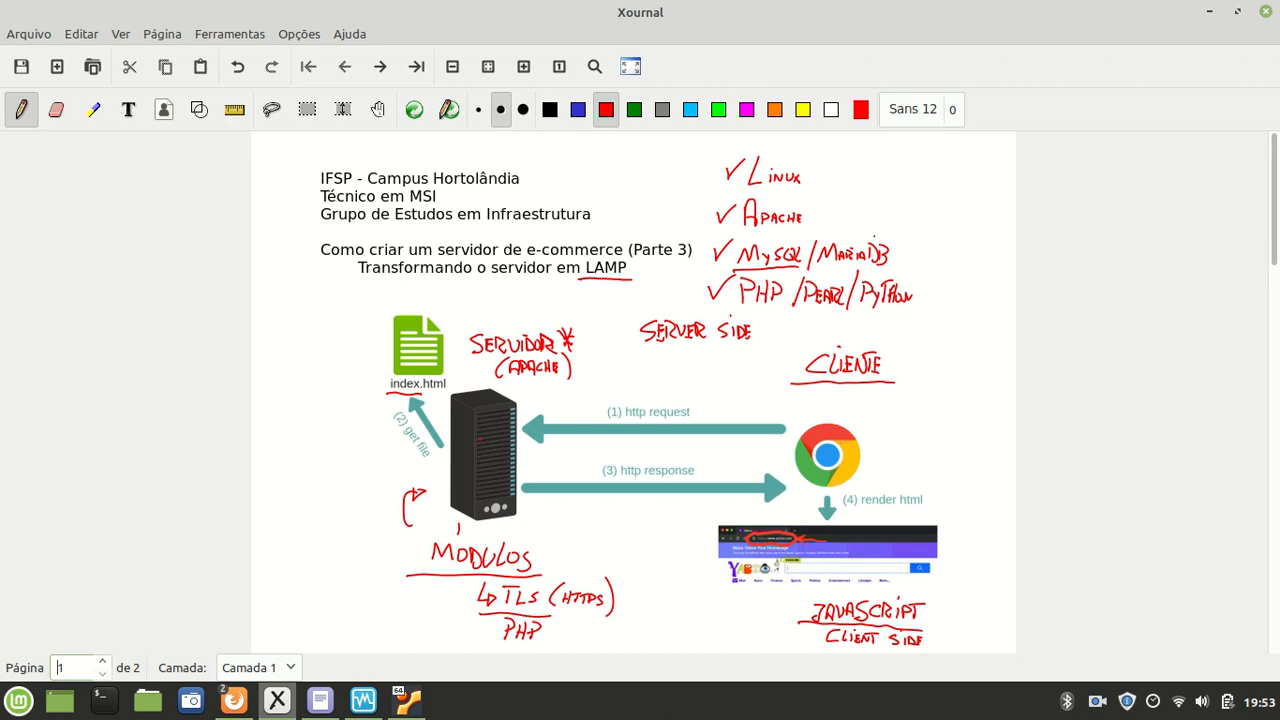
pyautogui.click(102, 662)
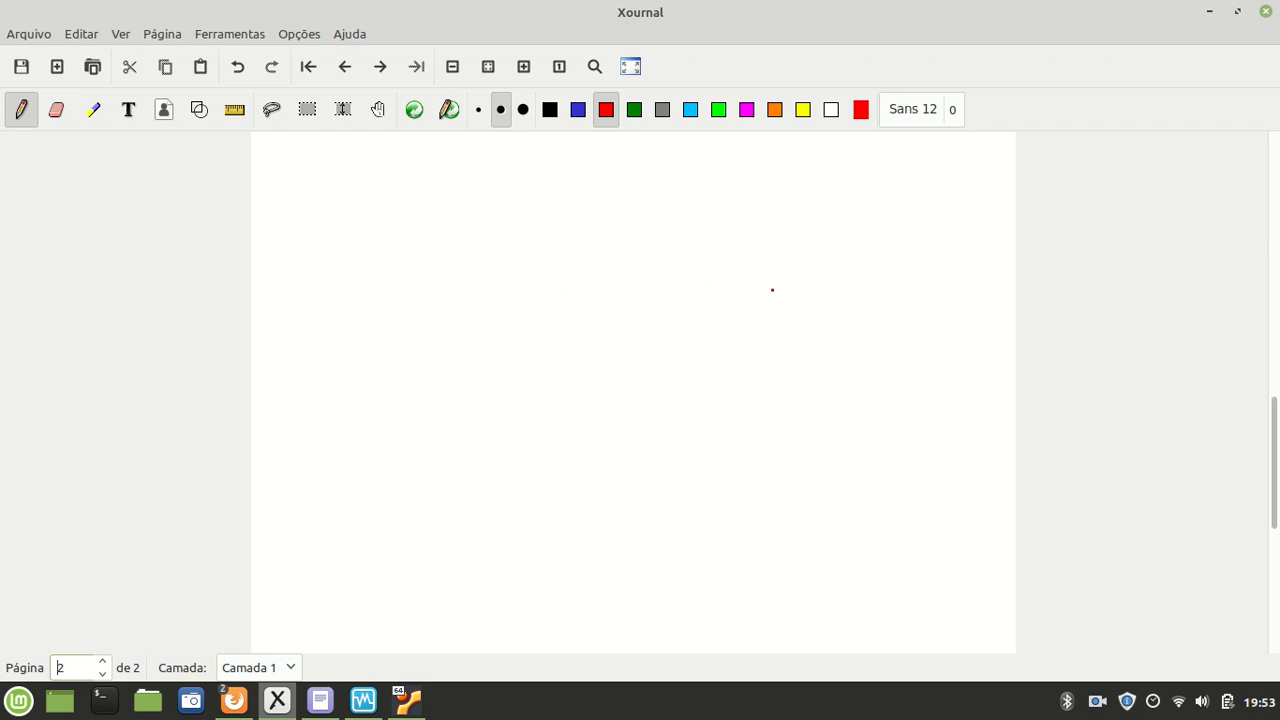
# Step: Handwrite 'MySQL SERVIDOR' in red on page 2 and draw a box around it
pyautogui.moveTo(785, 287)
pyautogui.mouseDown()
pyautogui.moveTo(806, 266)
pyautogui.moveTo(808, 290)
pyautogui.mouseUp()
pyautogui.moveTo(810, 278)
pyautogui.mouseDown()
pyautogui.moveTo(812, 302)
pyautogui.moveTo(828, 284)
pyautogui.moveTo(826, 296)
pyautogui.mouseUp()
pyautogui.click(862, 289)
pyautogui.moveTo(857, 274); pyautogui.dragTo(856, 296)
pyautogui.moveTo(853, 286)
pyautogui.mouseDown()
pyautogui.moveTo(879, 299)
pyautogui.moveTo(802, 340)
pyautogui.moveTo(817, 341)
pyautogui.mouseUp()
pyautogui.moveTo(817, 324); pyautogui.dragTo(827, 323)
pyautogui.moveTo(817, 332); pyautogui.dragTo(884, 343)
pyautogui.moveTo(886, 324); pyautogui.dragTo(895, 345)
pyautogui.moveTo(762, 268); pyautogui.dragTo(757, 325)
pyautogui.moveTo(768, 236)
pyautogui.mouseDown()
pyautogui.moveTo(915, 245)
pyautogui.moveTo(770, 369)
pyautogui.moveTo(778, 334)
pyautogui.mouseUp()
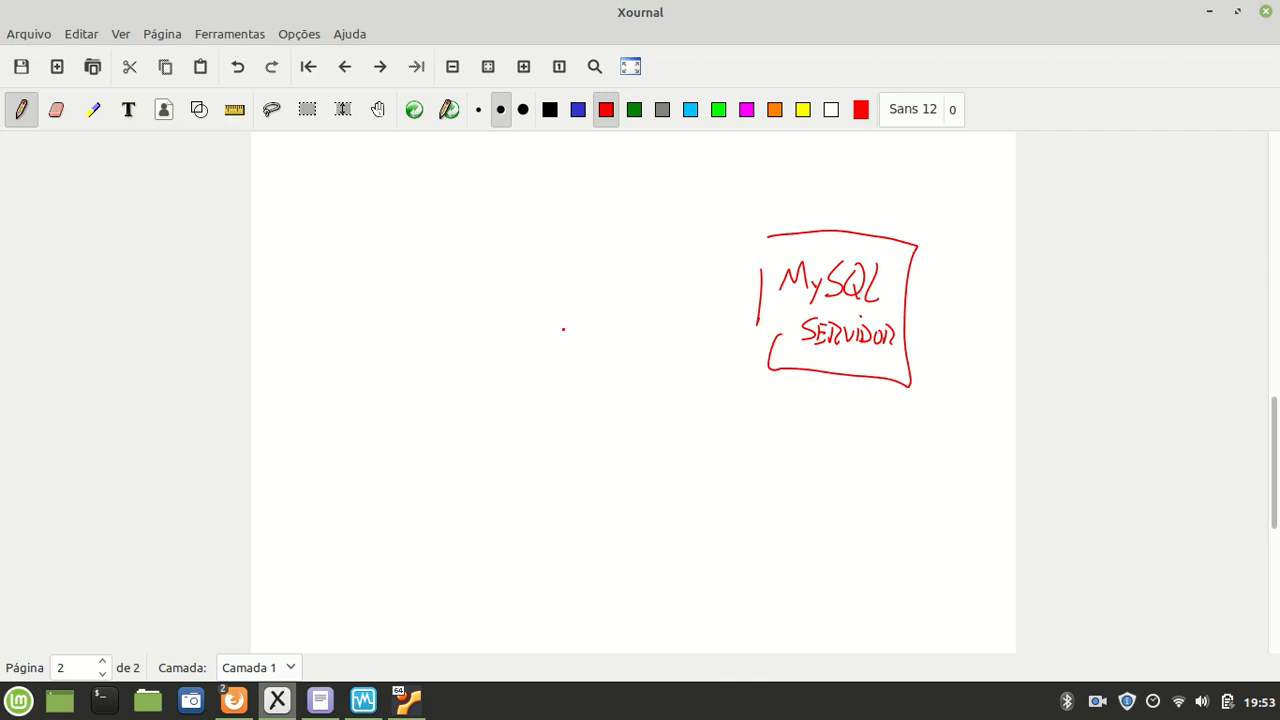
# Step: Draw a boxed 'CLIENTE MySQL' label on the left, with arrows to and from the server
pyautogui.moveTo(362, 266)
pyautogui.mouseDown()
pyautogui.moveTo(340, 290)
pyautogui.moveTo(368, 272)
pyautogui.moveTo(376, 288)
pyautogui.mouseUp()
pyautogui.moveTo(383, 273)
pyautogui.mouseDown()
pyautogui.moveTo(389, 289)
pyautogui.moveTo(412, 268)
pyautogui.moveTo(414, 289)
pyautogui.mouseUp()
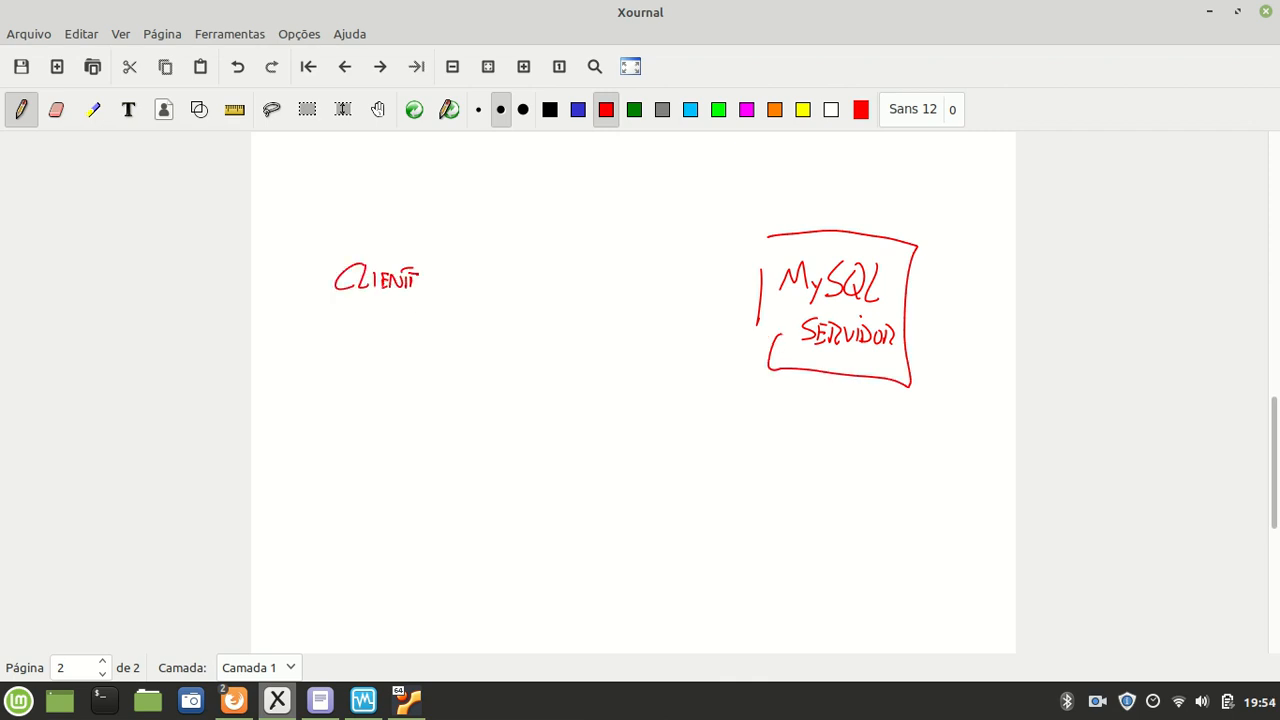
pyautogui.moveTo(357, 326); pyautogui.dragTo(412, 326)
pyautogui.moveTo(418, 302); pyautogui.dragTo(424, 320)
pyautogui.moveTo(402, 244)
pyautogui.mouseDown()
pyautogui.moveTo(321, 268)
pyautogui.moveTo(343, 343)
pyautogui.moveTo(446, 342)
pyautogui.moveTo(431, 238)
pyautogui.moveTo(390, 242)
pyautogui.moveTo(566, 240)
pyautogui.moveTo(745, 266)
pyautogui.mouseUp()
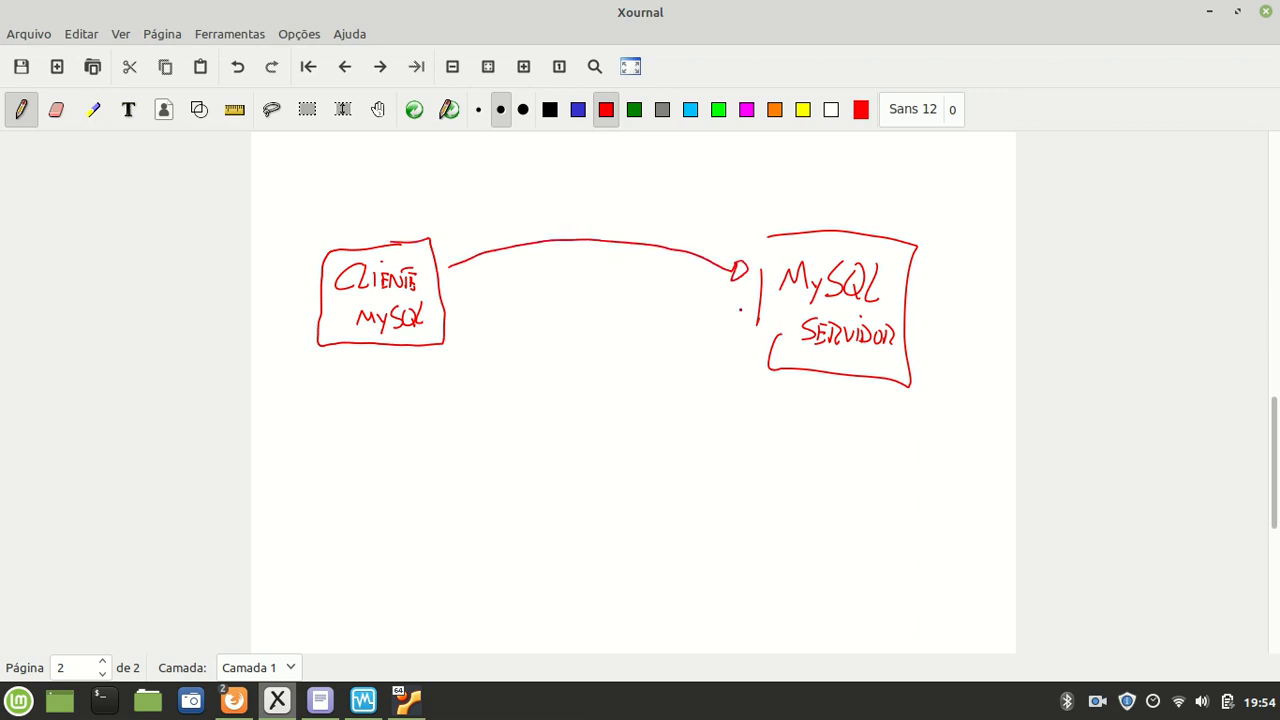
pyautogui.moveTo(736, 322)
pyautogui.mouseDown()
pyautogui.moveTo(592, 355)
pyautogui.moveTo(472, 326)
pyautogui.moveTo(466, 338)
pyautogui.mouseUp()
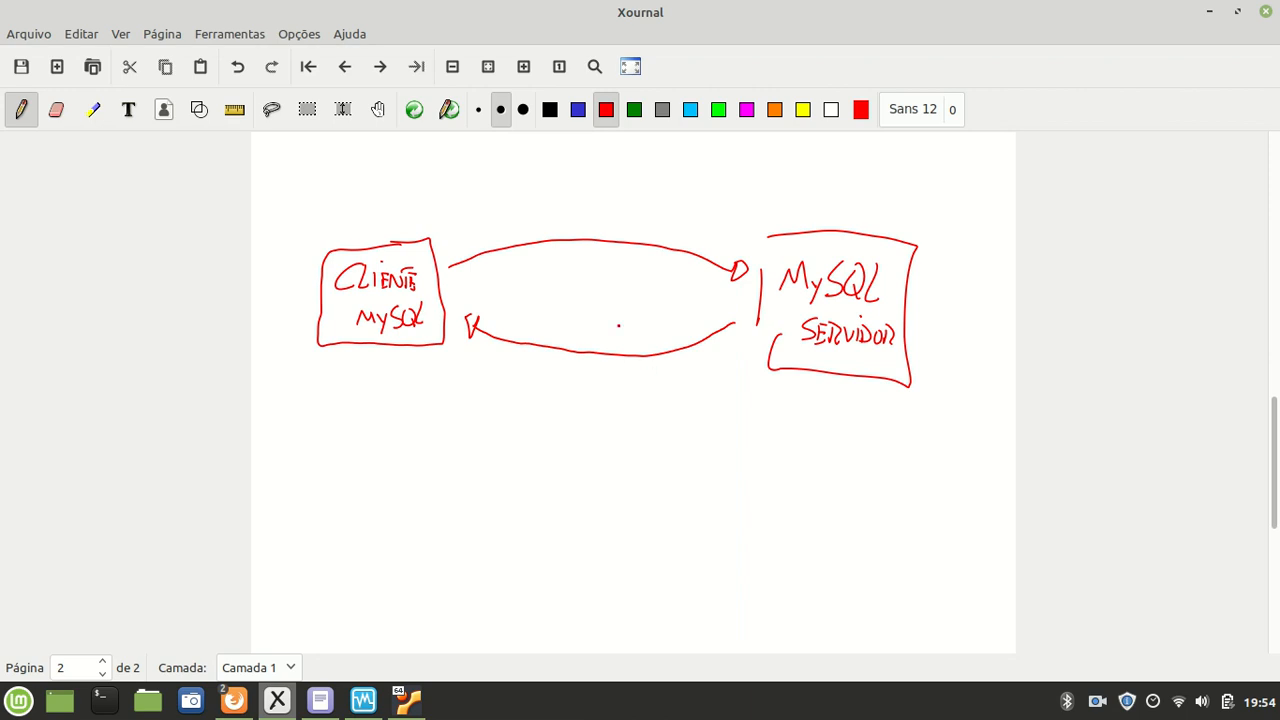
# Step: Label the server box SGBD and list databases BD1 and BD2 beneath it
pyautogui.moveTo(861, 195)
pyautogui.mouseDown()
pyautogui.moveTo(846, 218)
pyautogui.moveTo(906, 224)
pyautogui.mouseUp()
pyautogui.moveTo(908, 199); pyautogui.dragTo(910, 226)
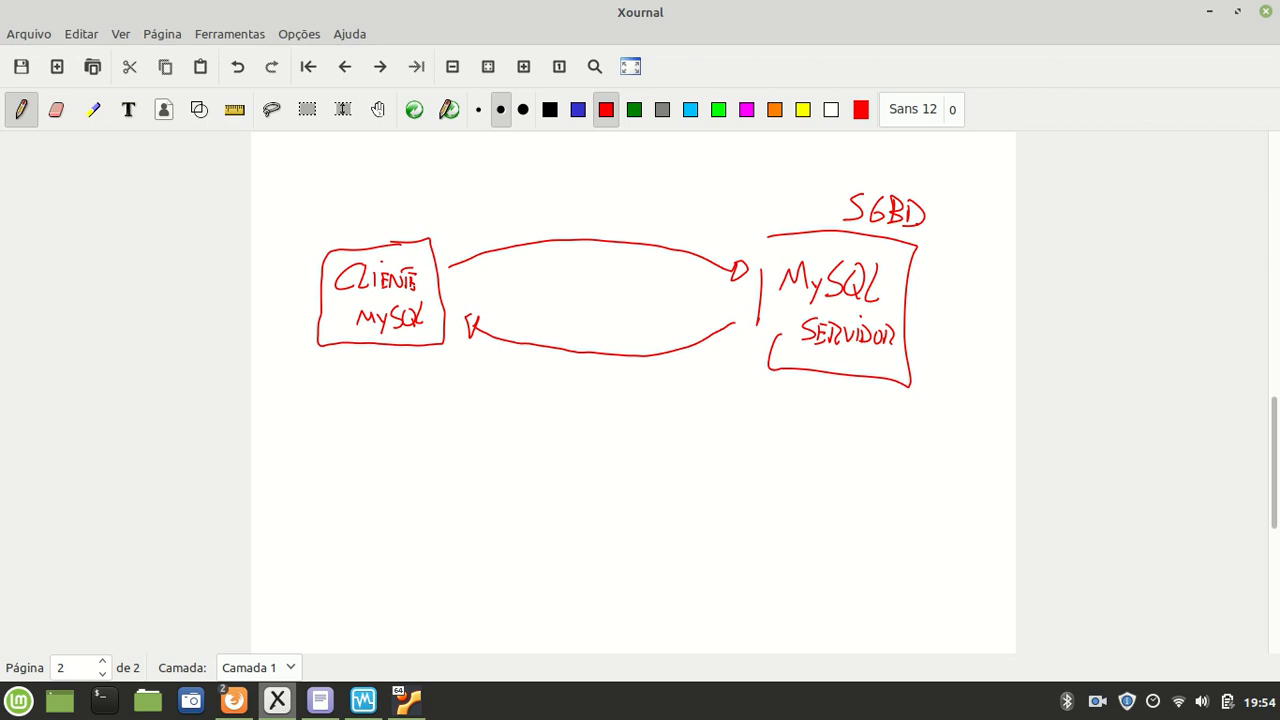
pyautogui.moveTo(823, 375)
pyautogui.mouseDown()
pyautogui.moveTo(812, 409)
pyautogui.moveTo(831, 401)
pyautogui.mouseUp()
pyautogui.moveTo(850, 399)
pyautogui.mouseDown()
pyautogui.moveTo(850, 422)
pyautogui.moveTo(885, 423)
pyautogui.moveTo(830, 446)
pyautogui.moveTo(840, 464)
pyautogui.moveTo(857, 449)
pyautogui.moveTo(852, 462)
pyautogui.moveTo(884, 464)
pyautogui.mouseUp()
pyautogui.click(866, 423)
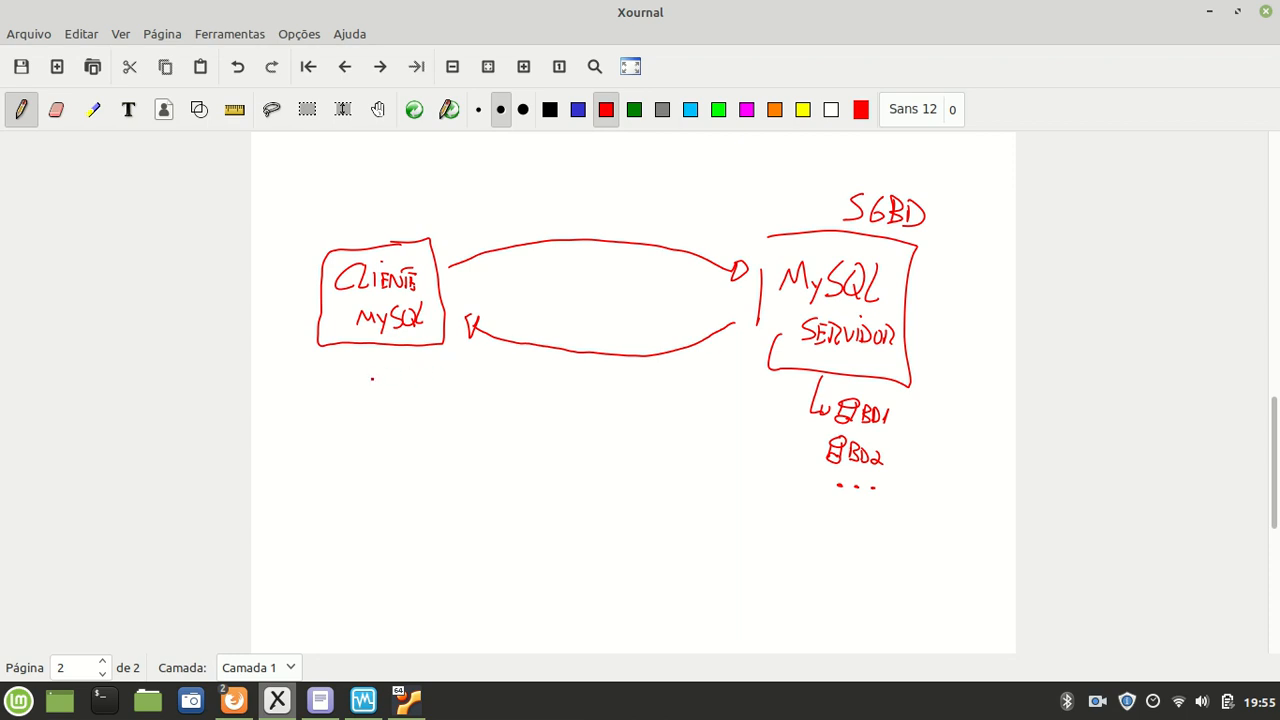
# Step: Write CLI, GUI and WEB under the client box
pyautogui.moveTo(371, 361)
pyautogui.mouseDown()
pyautogui.moveTo(386, 405)
pyautogui.moveTo(445, 412)
pyautogui.mouseUp()
pyautogui.click(446, 396)
pyautogui.moveTo(410, 431)
pyautogui.mouseDown()
pyautogui.moveTo(398, 448)
pyautogui.moveTo(428, 435)
pyautogui.mouseUp()
pyautogui.moveTo(432, 434); pyautogui.dragTo(433, 447)
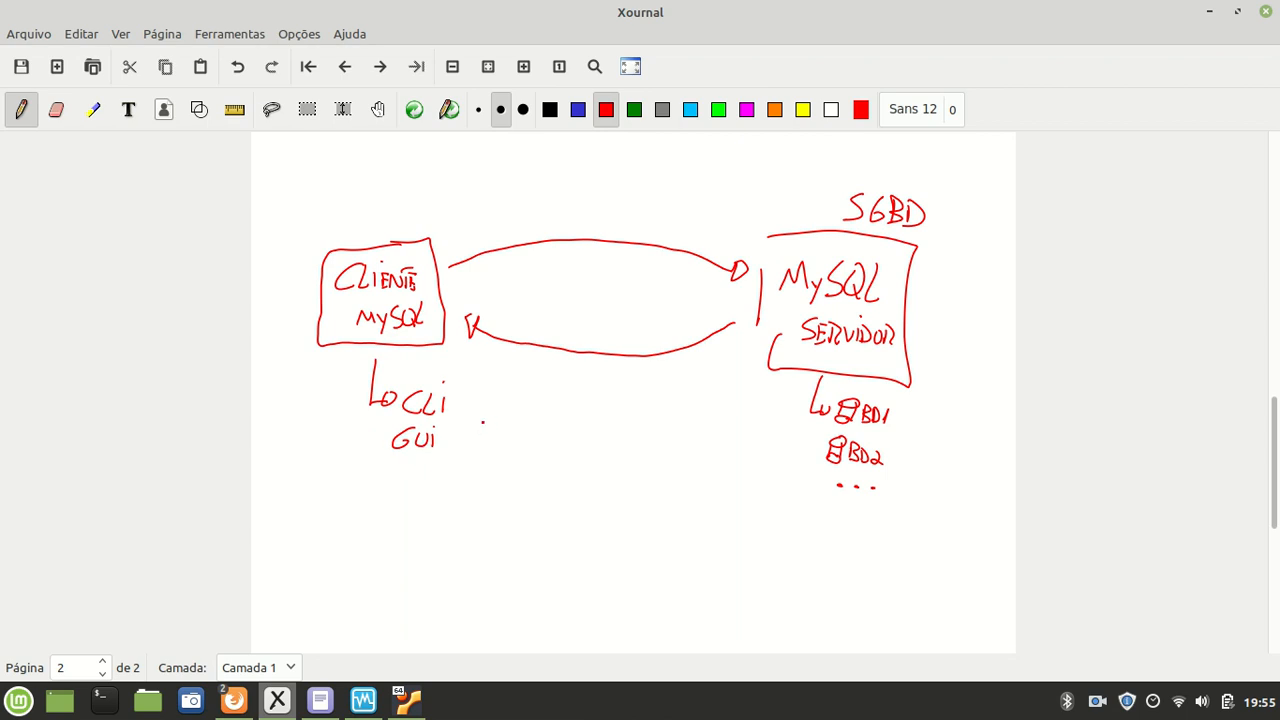
pyautogui.moveTo(392, 468)
pyautogui.mouseDown()
pyautogui.moveTo(404, 480)
pyautogui.moveTo(416, 470)
pyautogui.moveTo(430, 491)
pyautogui.mouseUp()
# Step: Write 'PHPMyAdmin' under WEB, underline it, and return to the VirtualBox terminal
pyautogui.moveTo(406, 500); pyautogui.dragTo(424, 522)
pyautogui.moveTo(430, 512)
pyautogui.mouseDown()
pyautogui.moveTo(432, 530)
pyautogui.moveTo(440, 518)
pyautogui.mouseUp()
pyautogui.moveTo(436, 514); pyautogui.dragTo(448, 530)
pyautogui.moveTo(442, 518)
pyautogui.mouseDown()
pyautogui.moveTo(456, 510)
pyautogui.moveTo(460, 531)
pyautogui.mouseUp()
pyautogui.moveTo(461, 510); pyautogui.dragTo(496, 530)
pyautogui.moveTo(500, 521)
pyautogui.mouseDown()
pyautogui.moveTo(493, 548)
pyautogui.moveTo(518, 526)
pyautogui.mouseUp()
pyautogui.moveTo(524, 514); pyautogui.dragTo(522, 533)
pyautogui.moveTo(533, 533)
pyautogui.mouseDown()
pyautogui.moveTo(540, 522)
pyautogui.moveTo(555, 534)
pyautogui.mouseUp()
pyautogui.moveTo(559, 534); pyautogui.dragTo(389, 547)
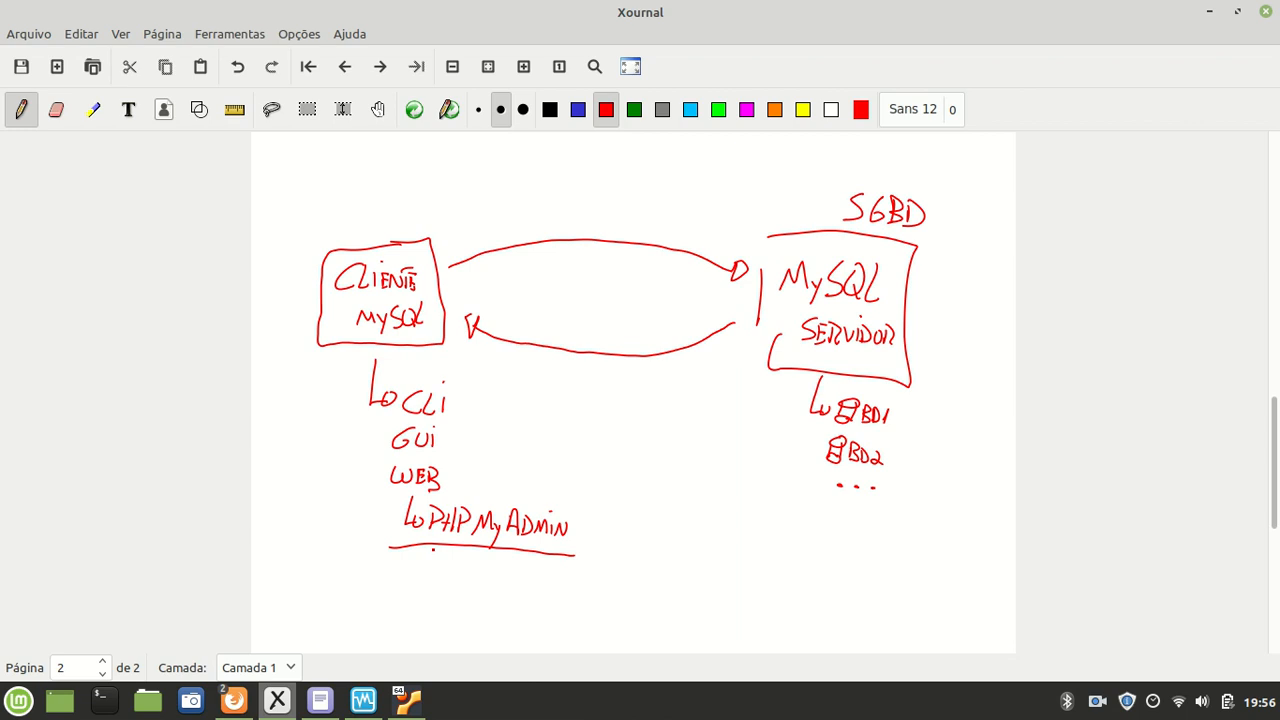
pyautogui.click(407, 700)
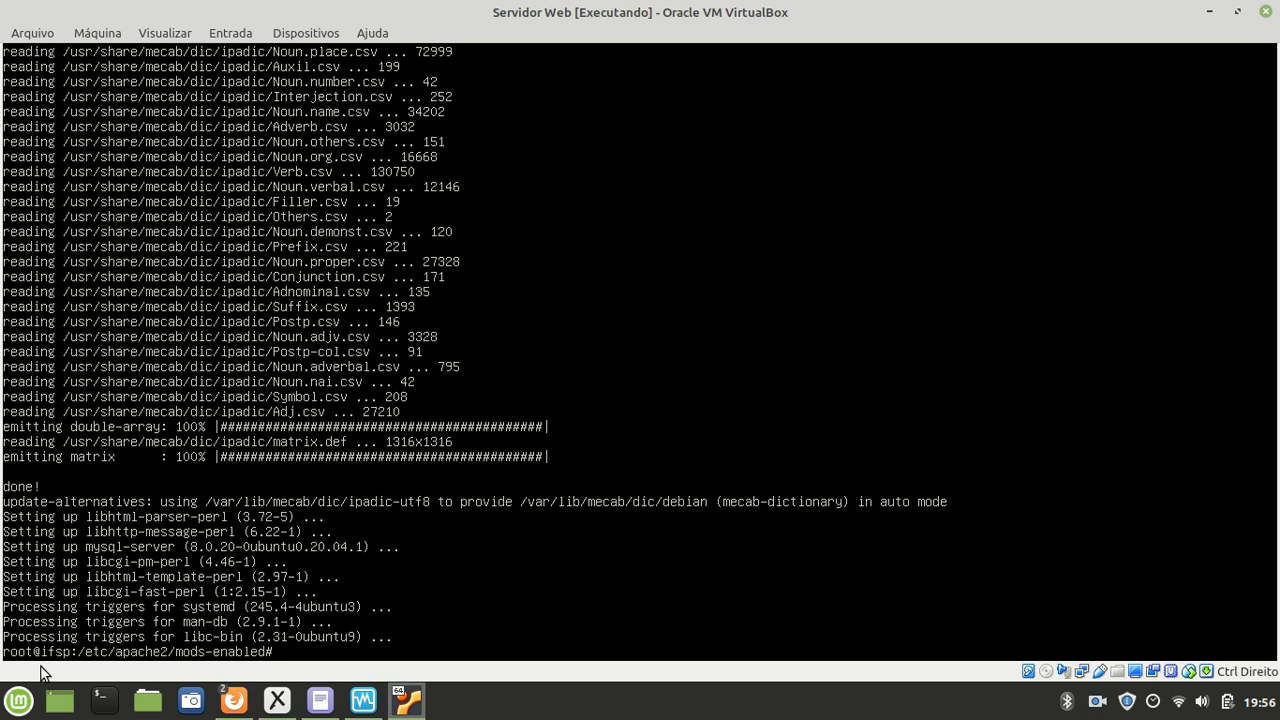
# Step: Open the MySQL monitor with 'mysql -u root' and run SHOW DATABASES; to list the four defaults
pyautogui.write('mysql -u root')
pyautogui.press('Return')
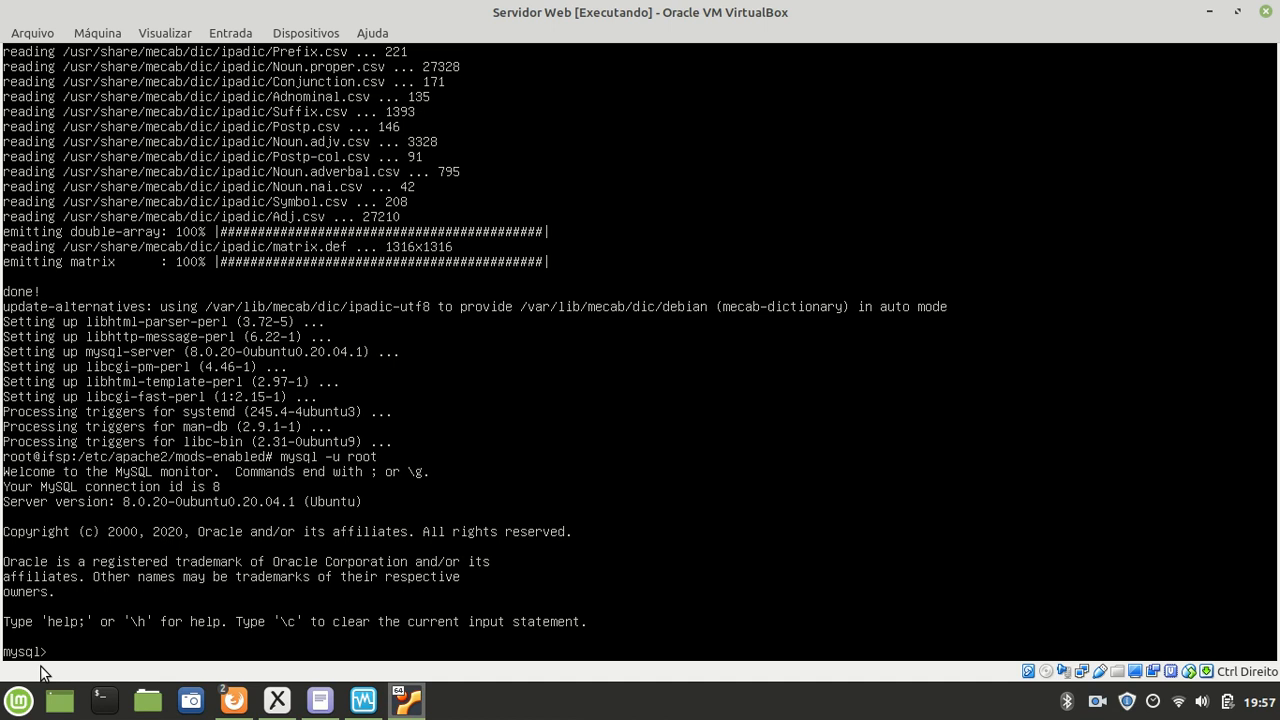
pyautogui.press('Return')
pyautogui.press('Return')
pyautogui.press('Return')
pyautogui.press('Return')
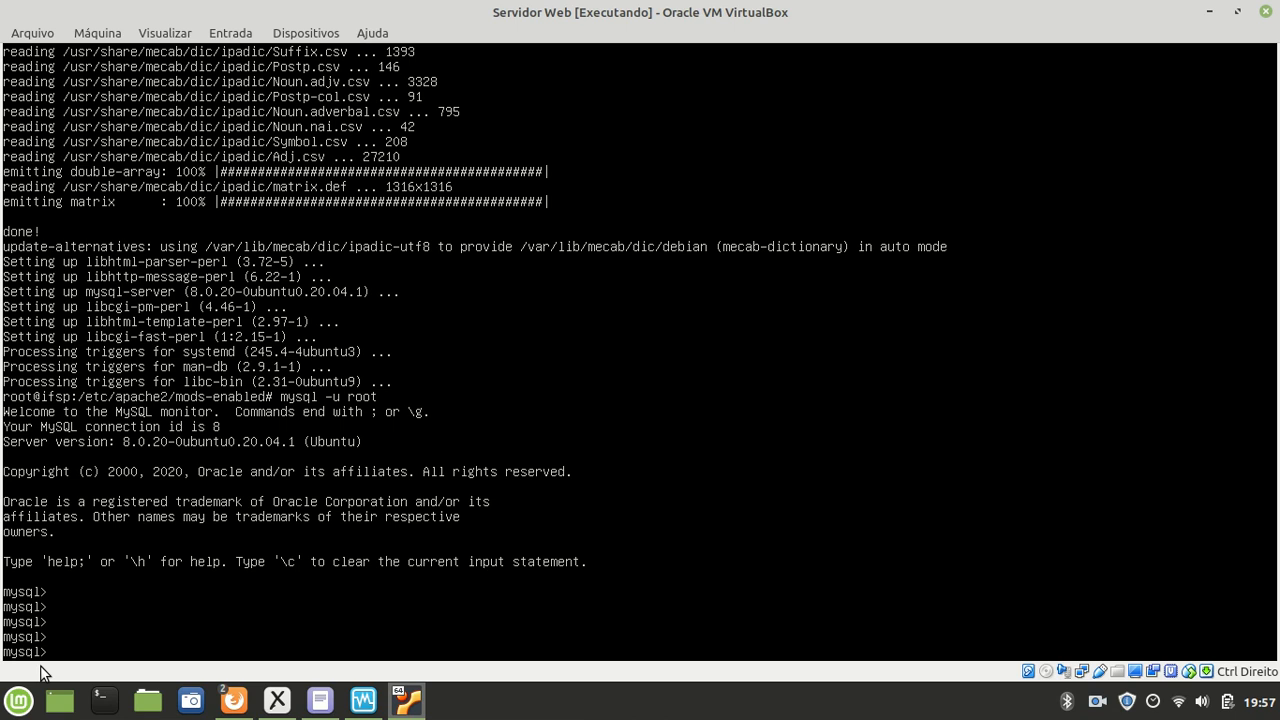
pyautogui.write('SHOW DATABASES;')
pyautogui.press('Return')
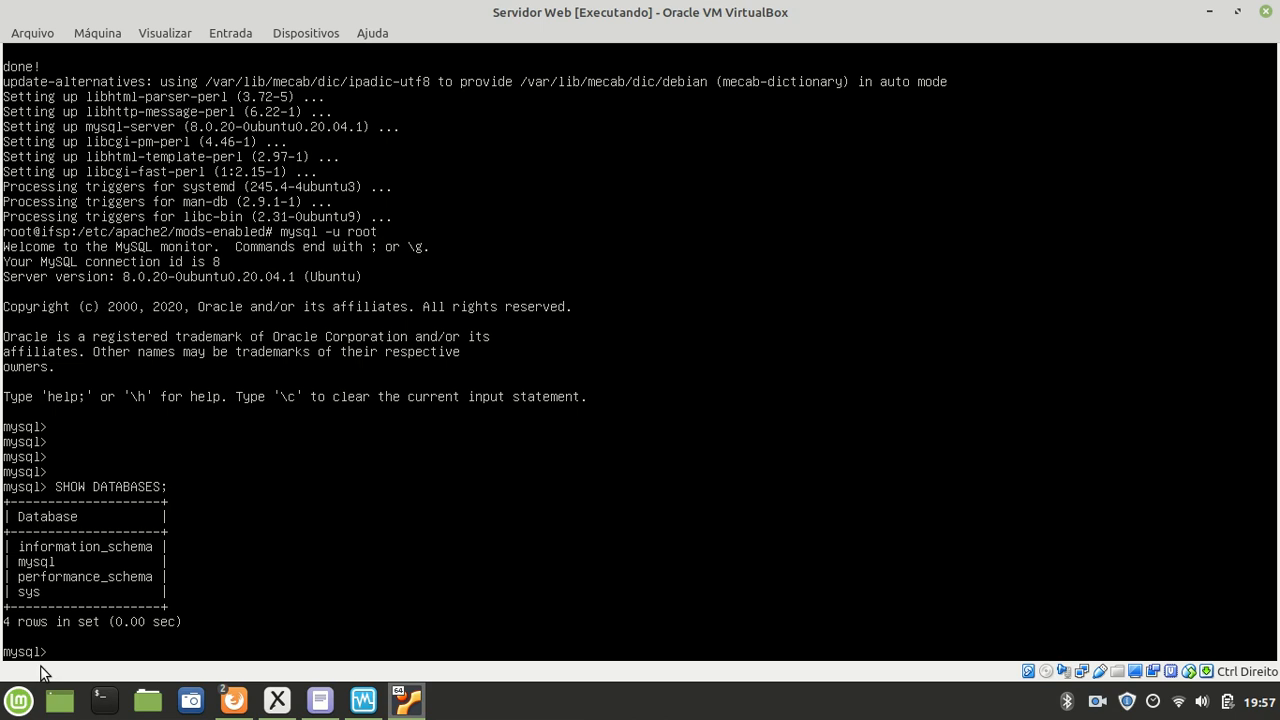
# Step: Create the lojadb database, confirm it with SHOW DATABASES;, and exit MySQL
pyautogui.write('EATE DATABASE lojadb')
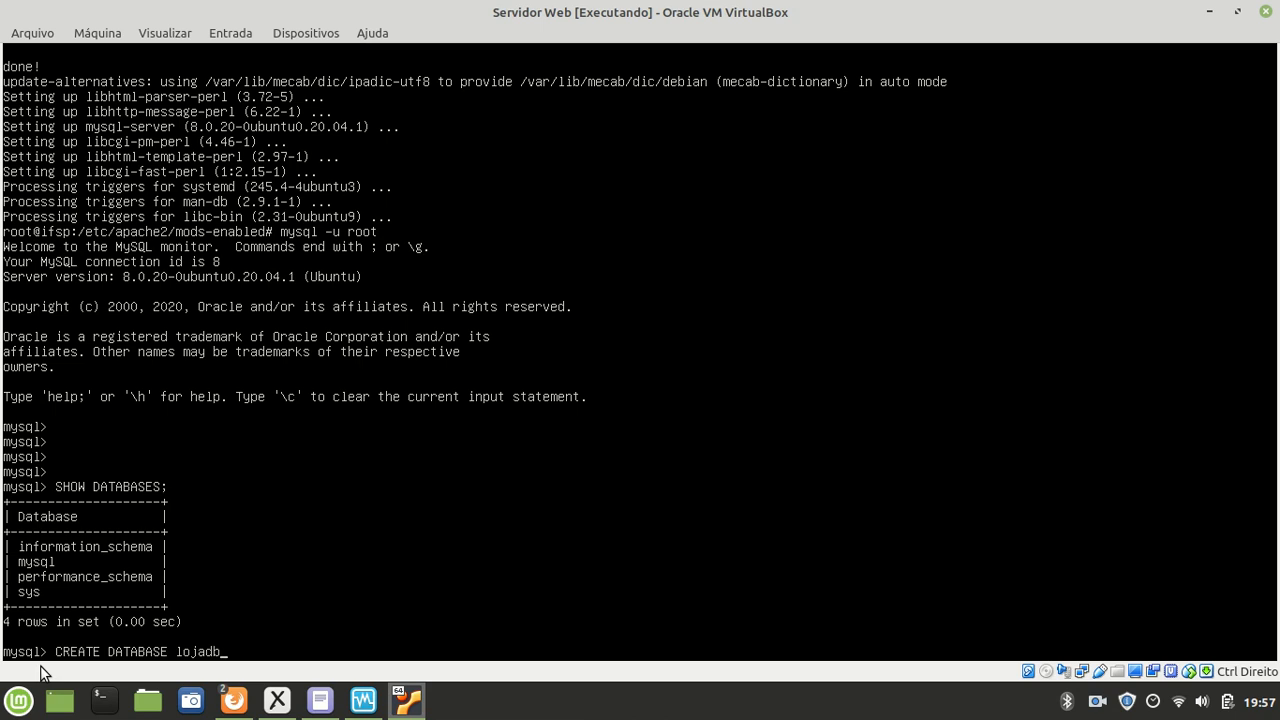
pyautogui.write(';')
pyautogui.press('Return')
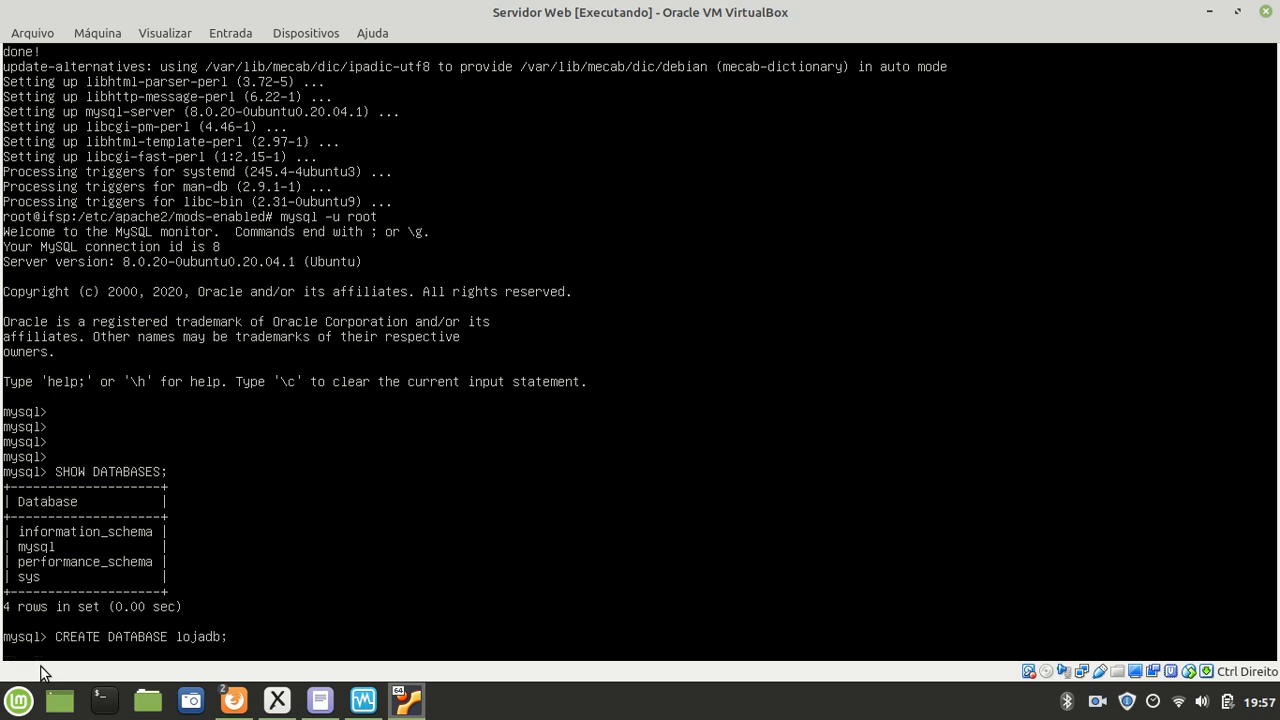
pyautogui.write('SHOW DATABASES;')
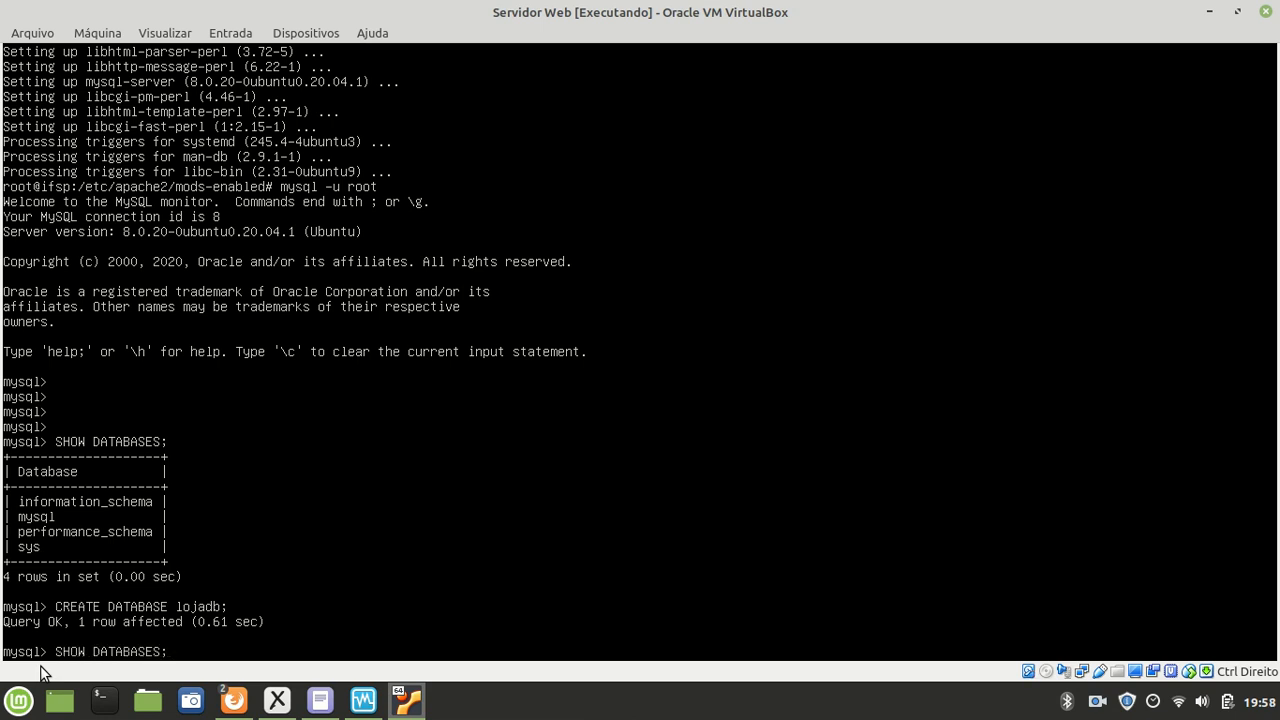
pyautogui.press('Return')
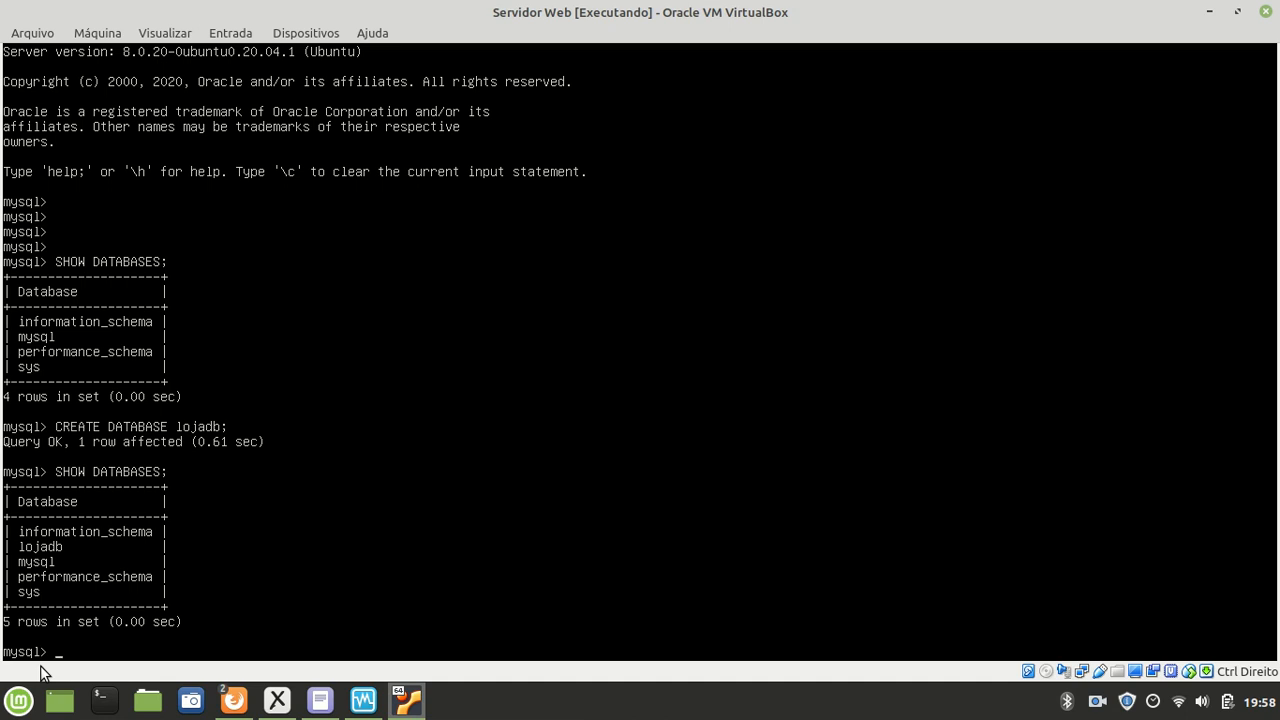
pyautogui.write('exit')
pyautogui.press('Return')
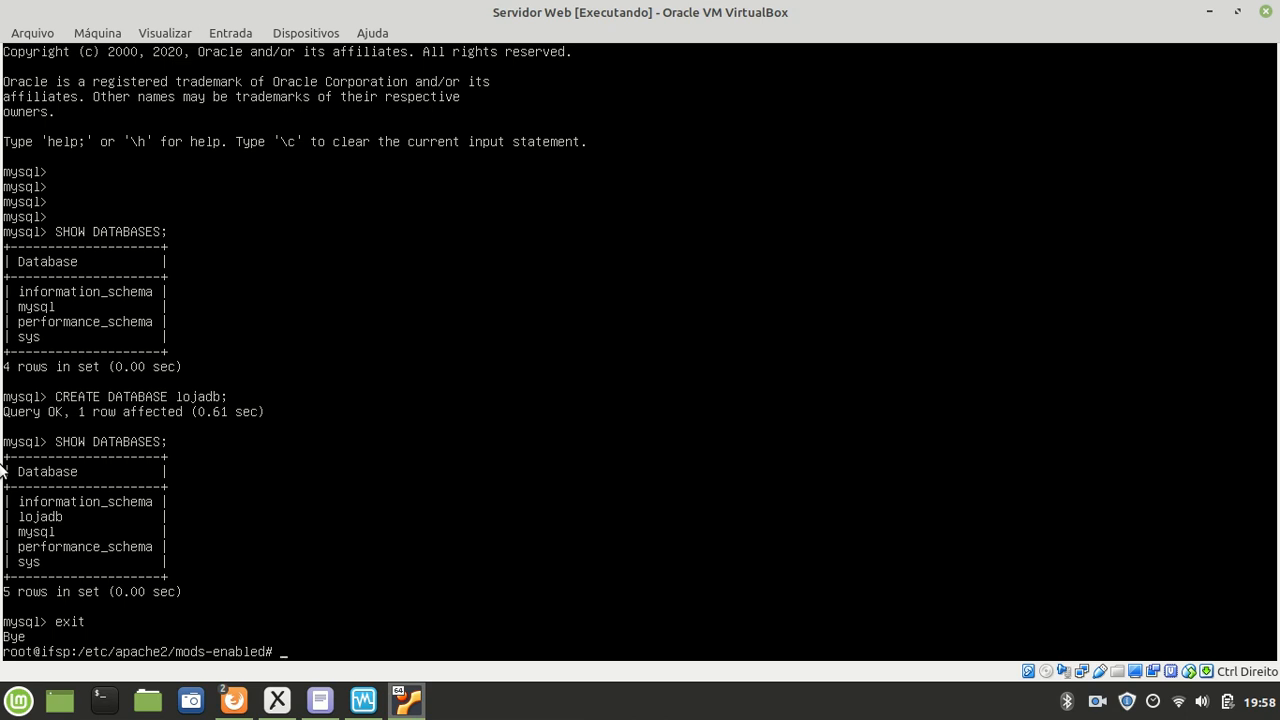
# Step: Install phpmyadmin with apt-get, answering Y to continue
pyautogui.write('apt-get install phpmyadmin')
pyautogui.press('Return')
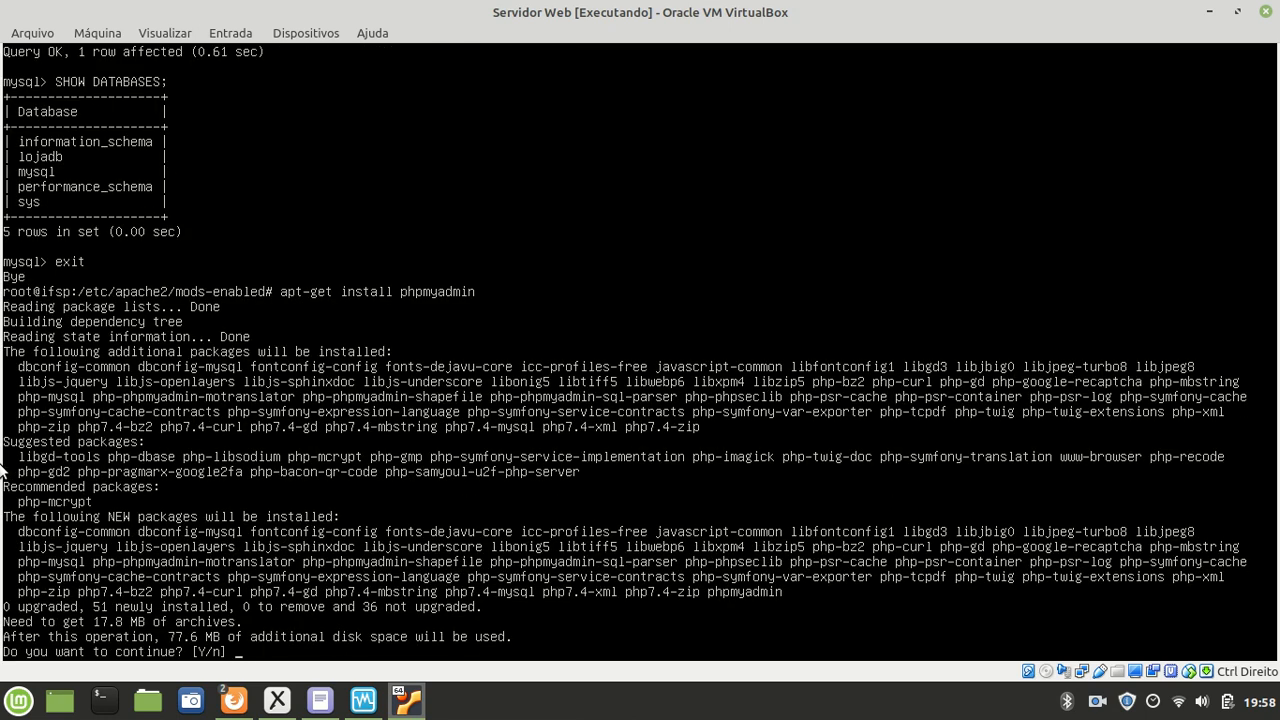
pyautogui.press('Return')
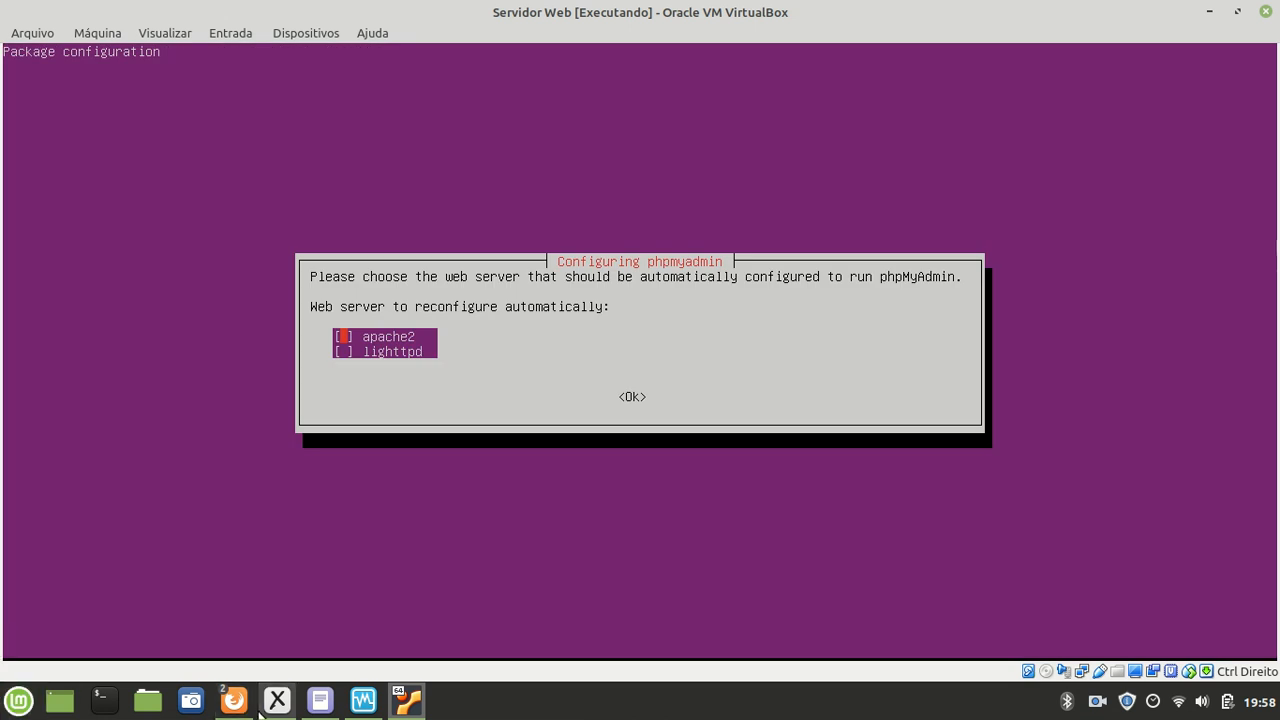
# Step: Keep apache2 as phpMyAdmin's web server and confirm, reaching the dbconfig-common prompt
pyautogui.moveTo(278, 706)
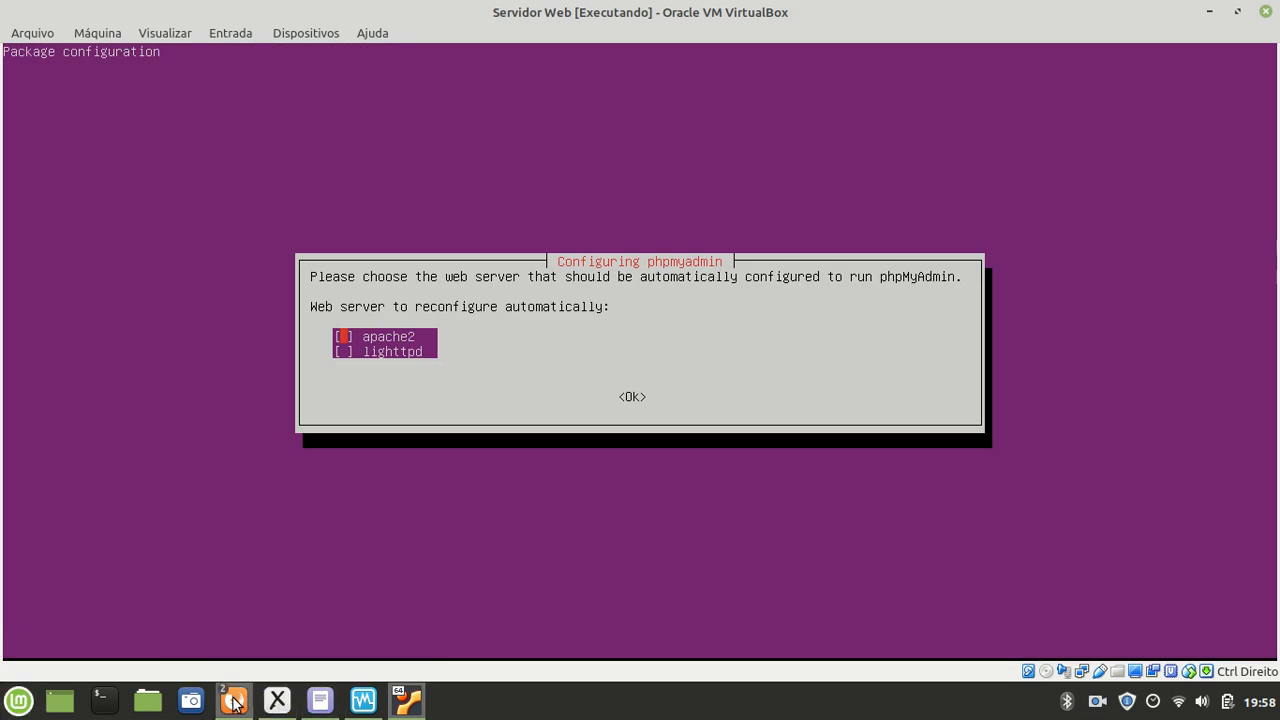
pyautogui.moveTo(233, 703)
pyautogui.press('Down')
pyautogui.press('Up')
pyautogui.press('Down')
pyautogui.press('Up')
pyautogui.press('Down')
pyautogui.press('Up')
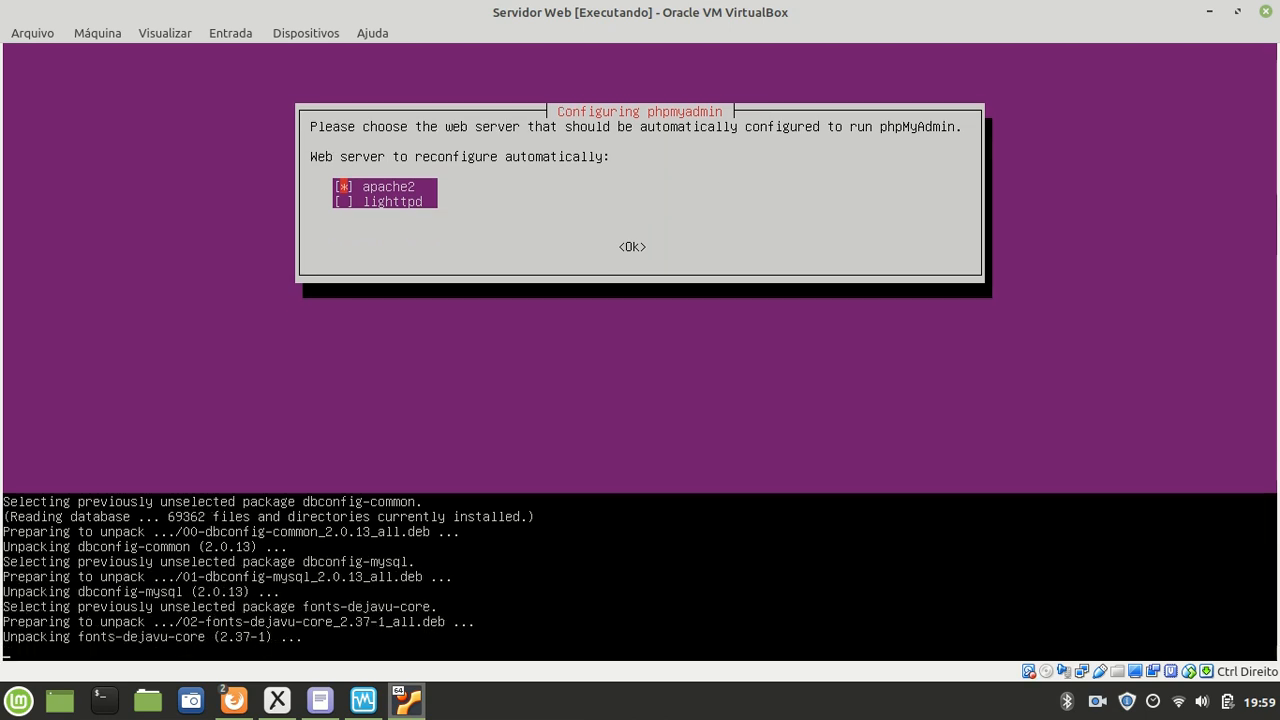
pyautogui.click(1100, 699)
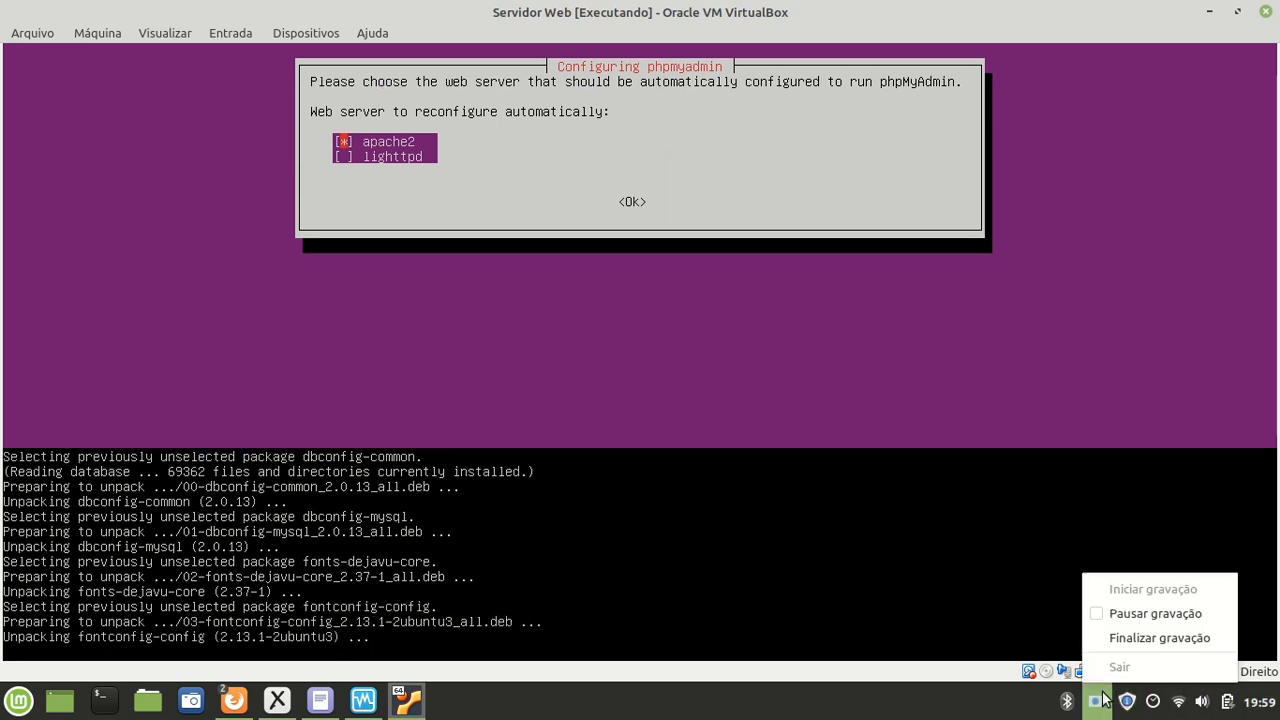
pyautogui.click(1140, 613)
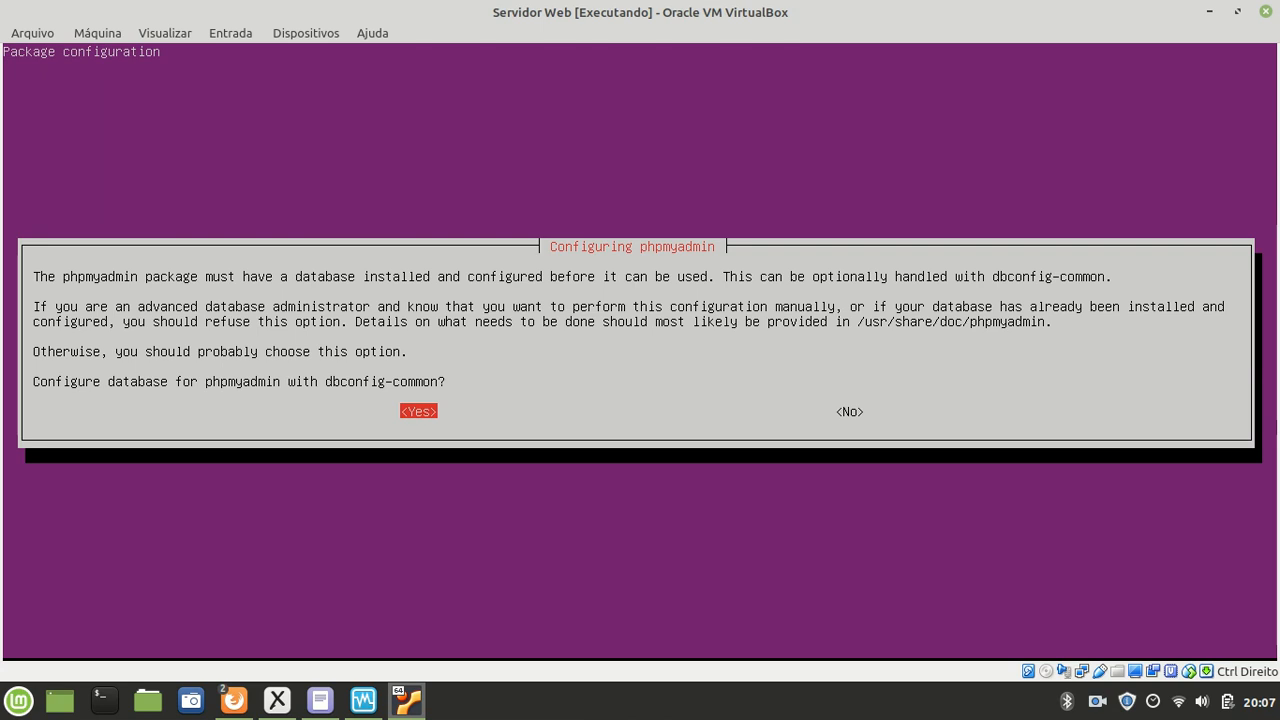
# Step: Accept configuring phpmyadmin's database with dbconfig-common, then bring the Xournal diagram forward
pyautogui.press('Return')
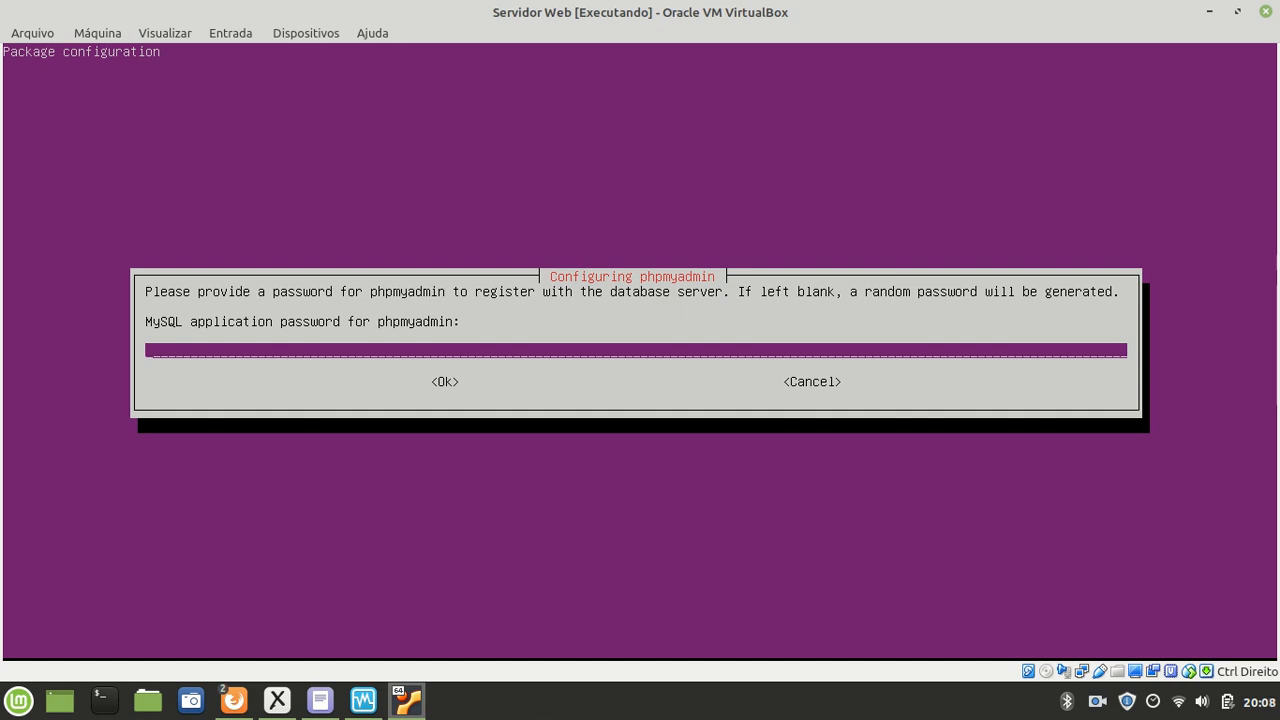
pyautogui.click(277, 700)
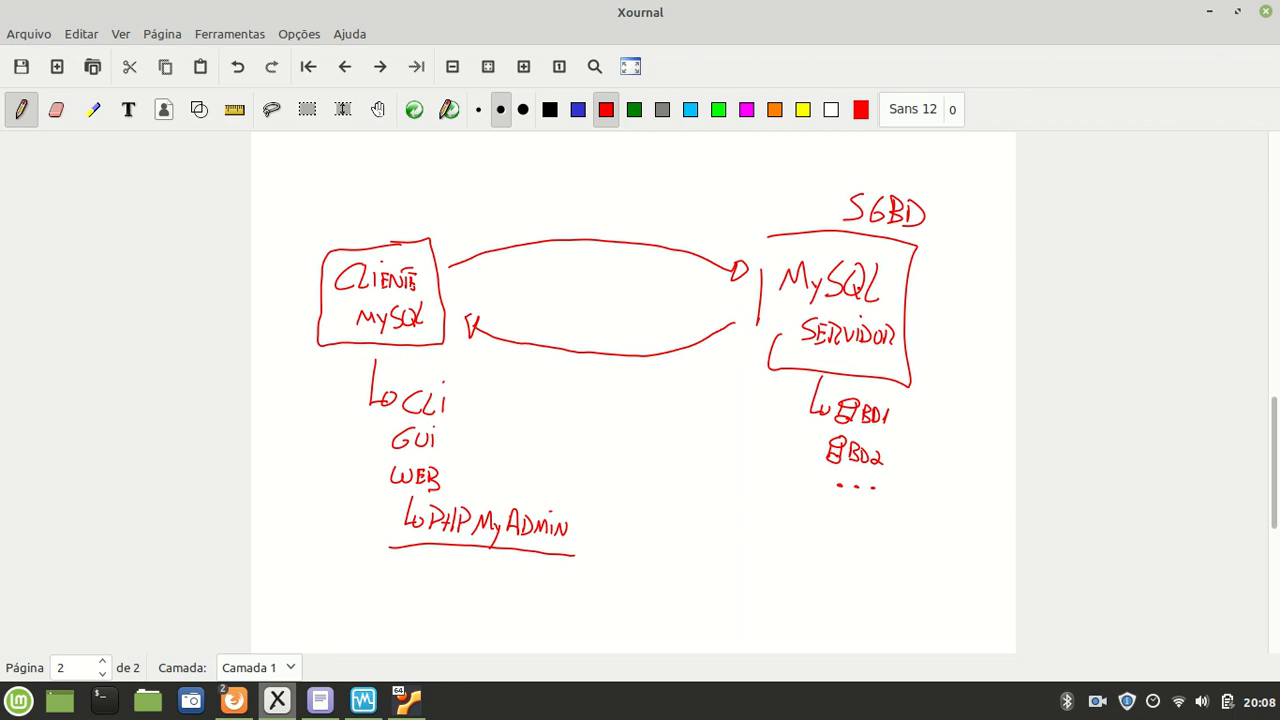
# Step: Write 'USUARIOS' underlined beneath BD1 and BD2, with 'Root' below it
pyautogui.moveTo(796, 508)
pyautogui.mouseDown()
pyautogui.moveTo(794, 532)
pyautogui.moveTo(805, 514)
pyautogui.mouseUp()
pyautogui.moveTo(819, 512); pyautogui.dragTo(807, 530)
pyautogui.moveTo(824, 516)
pyautogui.mouseDown()
pyautogui.moveTo(834, 526)
pyautogui.moveTo(837, 514)
pyautogui.mouseUp()
pyautogui.moveTo(839, 527); pyautogui.dragTo(847, 524)
pyautogui.moveTo(853, 508)
pyautogui.mouseDown()
pyautogui.moveTo(853, 530)
pyautogui.moveTo(866, 530)
pyautogui.mouseUp()
pyautogui.moveTo(869, 513)
pyautogui.mouseDown()
pyautogui.moveTo(869, 529)
pyautogui.moveTo(893, 533)
pyautogui.moveTo(741, 549)
pyautogui.mouseUp()
pyautogui.click(883, 547)
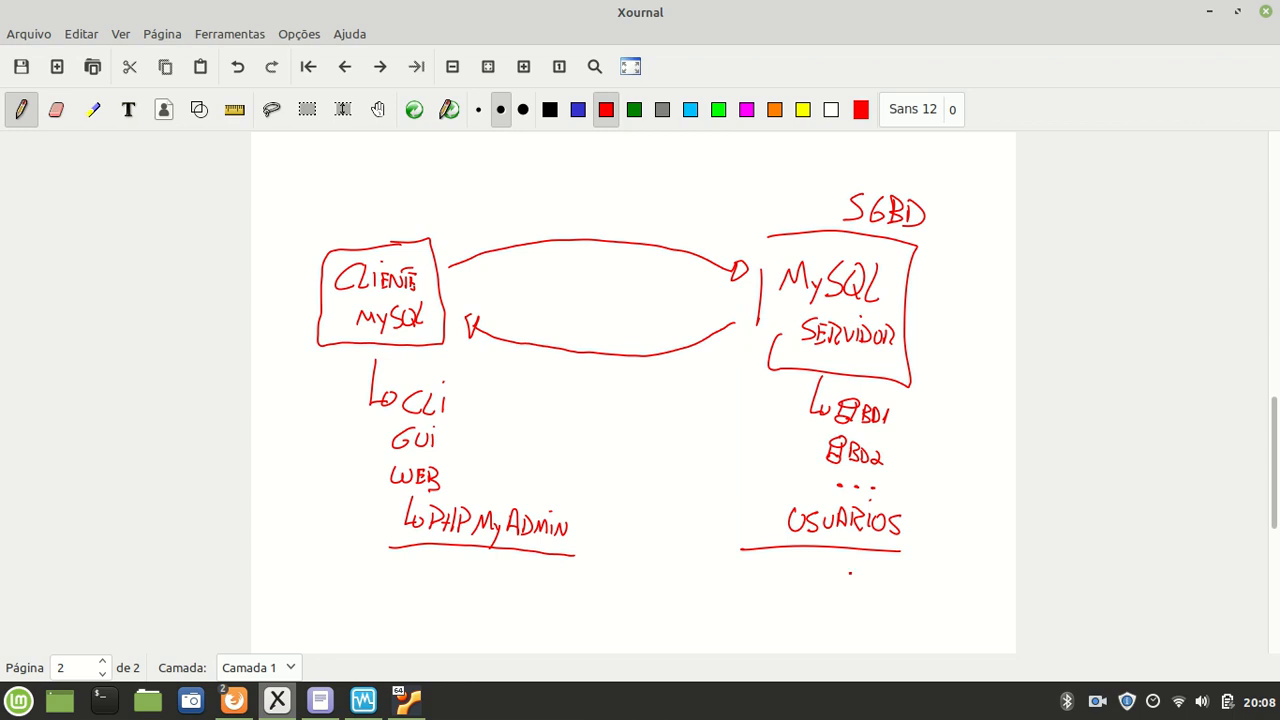
pyautogui.moveTo(824, 596)
pyautogui.mouseDown()
pyautogui.moveTo(826, 582)
pyautogui.moveTo(874, 576)
pyautogui.moveTo(869, 604)
pyautogui.mouseUp()
# Step: Enter the phpmyadmin application password in the VM and confirm it
pyautogui.click(422, 712)
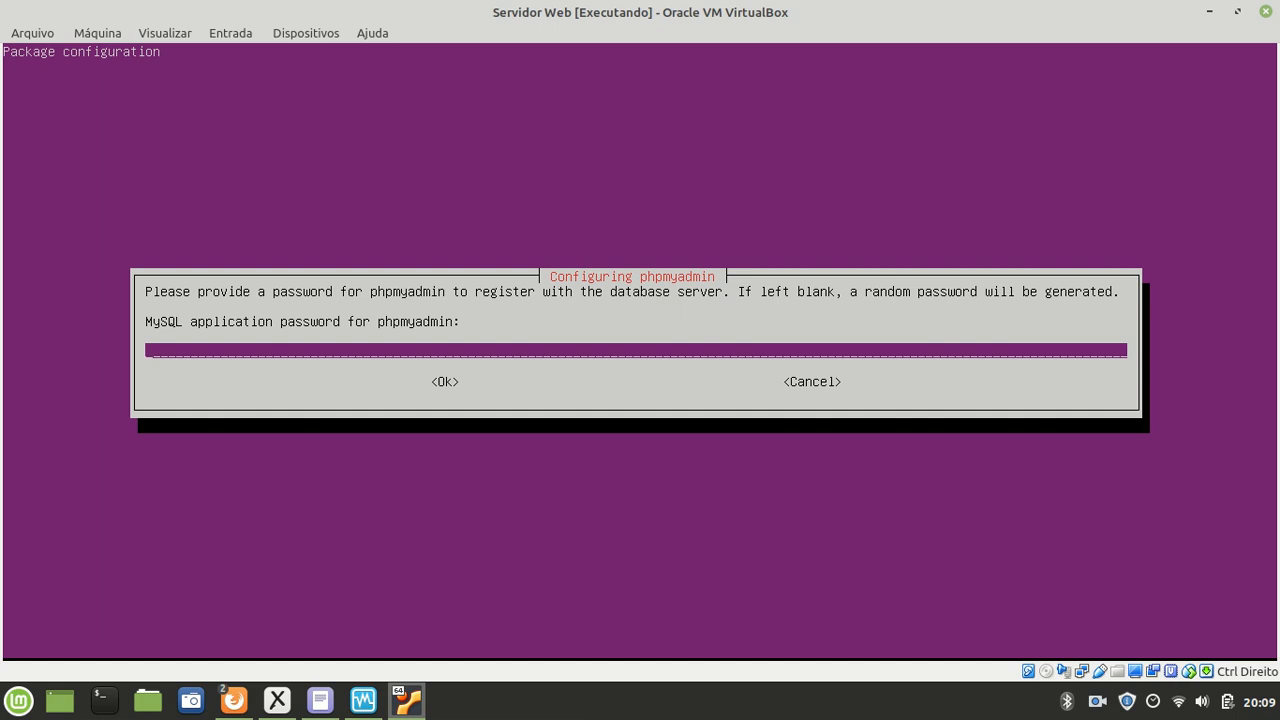
pyautogui.write('****')
pyautogui.press('Return')
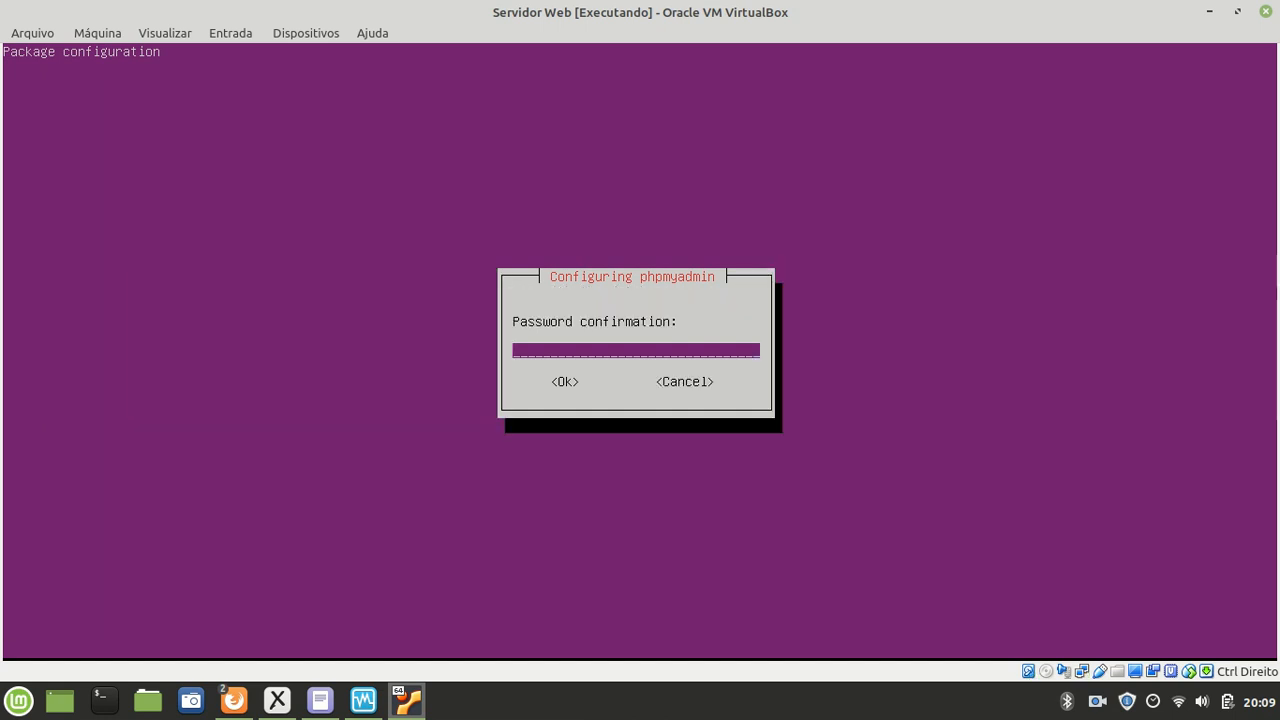
pyautogui.write('****')
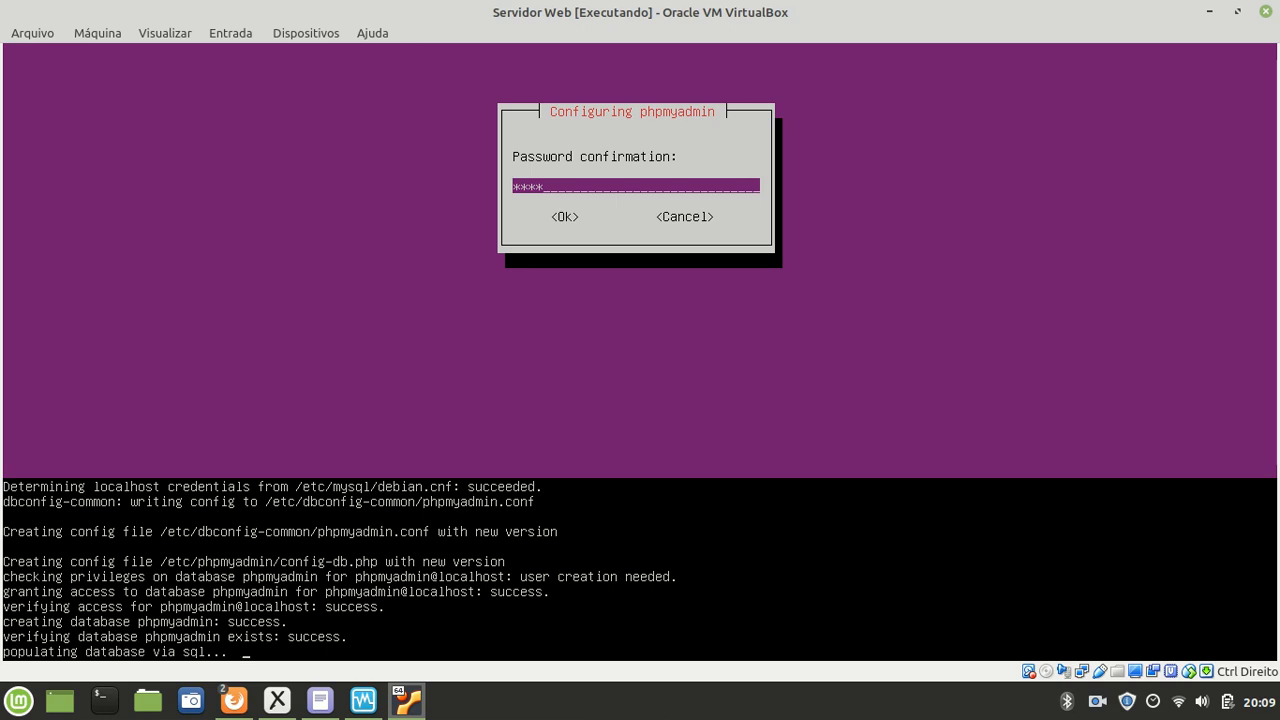
# Step: Bring the Xournal diagram back to the front
pyautogui.moveTo(365, 712)
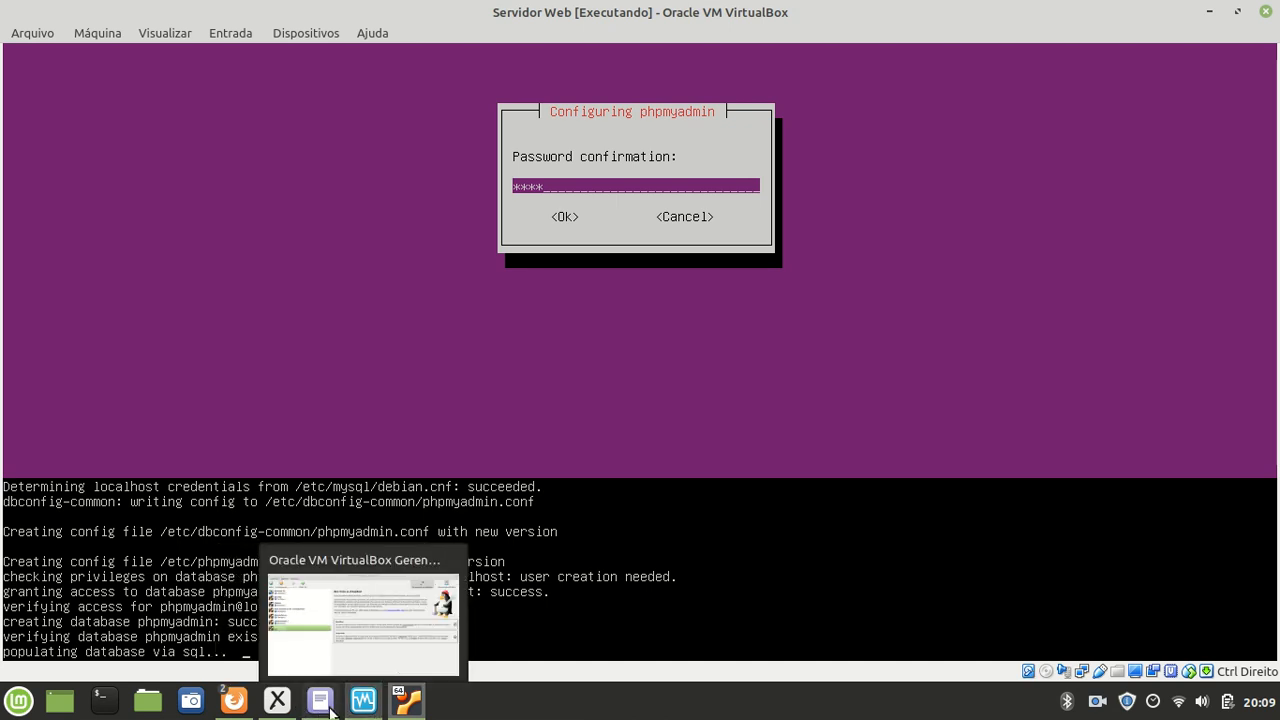
pyautogui.moveTo(283, 716)
pyautogui.click(278, 700)
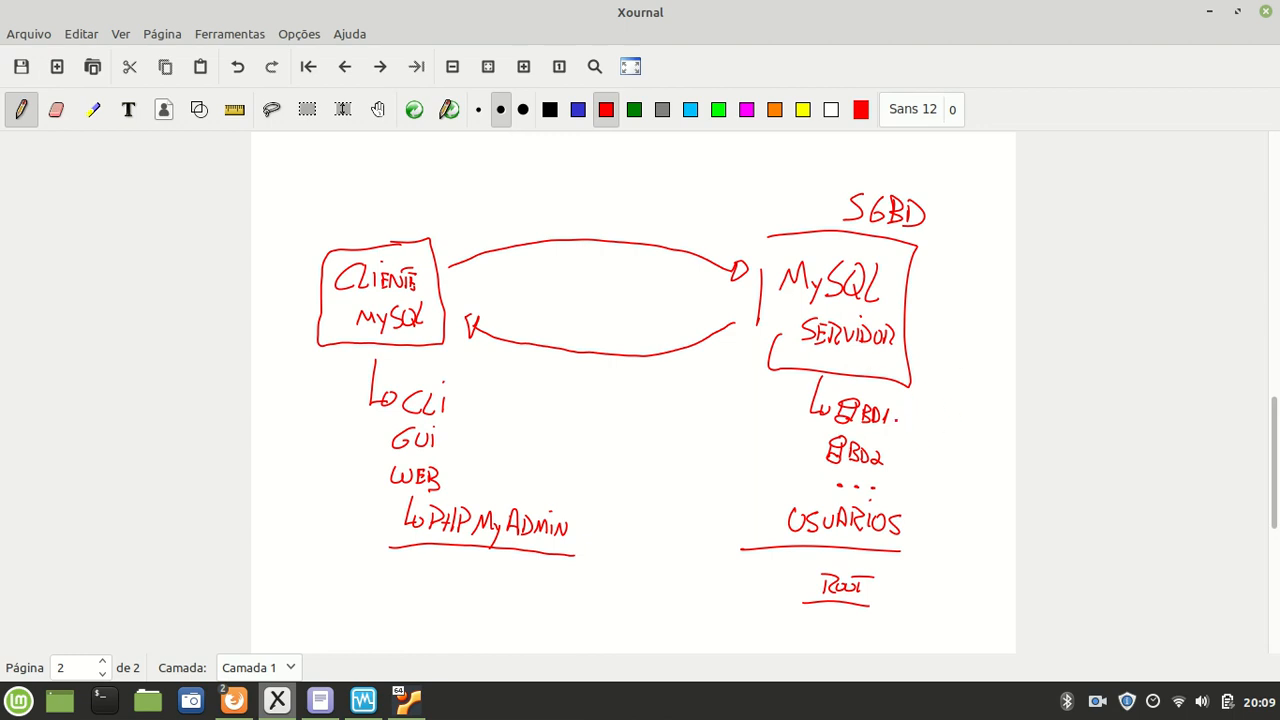
# Step: Draw a red arrow after BD1 on the server side and label it U1
pyautogui.moveTo(897, 417)
pyautogui.mouseDown()
pyautogui.moveTo(931, 409)
pyautogui.moveTo(942, 427)
pyautogui.moveTo(906, 463)
pyautogui.moveTo(927, 451)
pyautogui.moveTo(945, 466)
pyautogui.mouseUp()
pyautogui.click(938, 418)
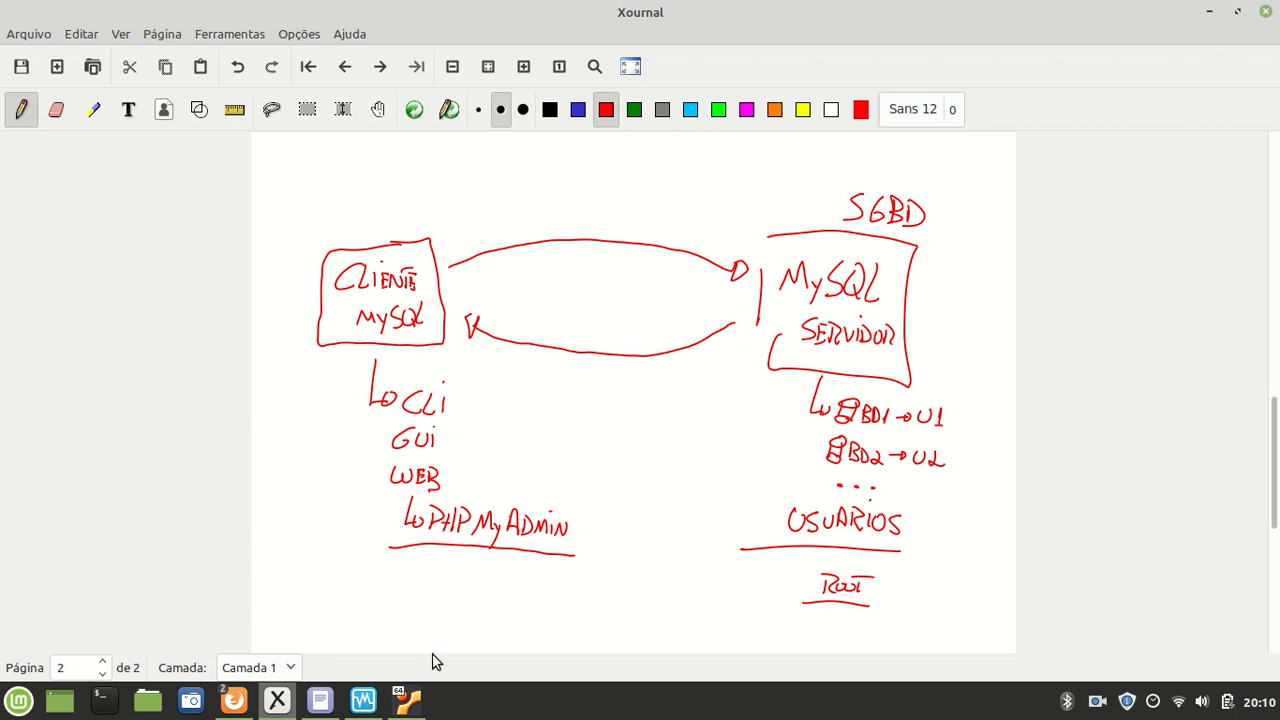
# Step: In Firefox, append /phpmyadmin to 192.168.0.102 and load the login page
pyautogui.click(414, 706)
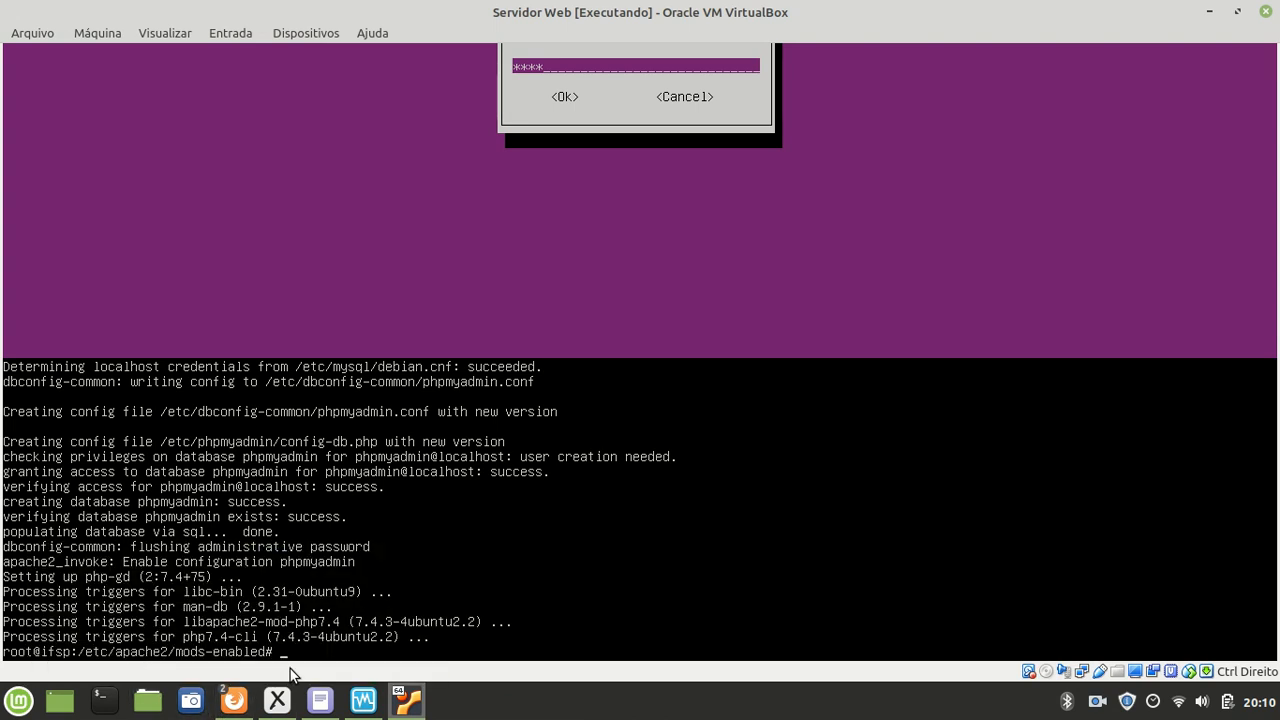
pyautogui.moveTo(233, 695)
pyautogui.click(300, 618)
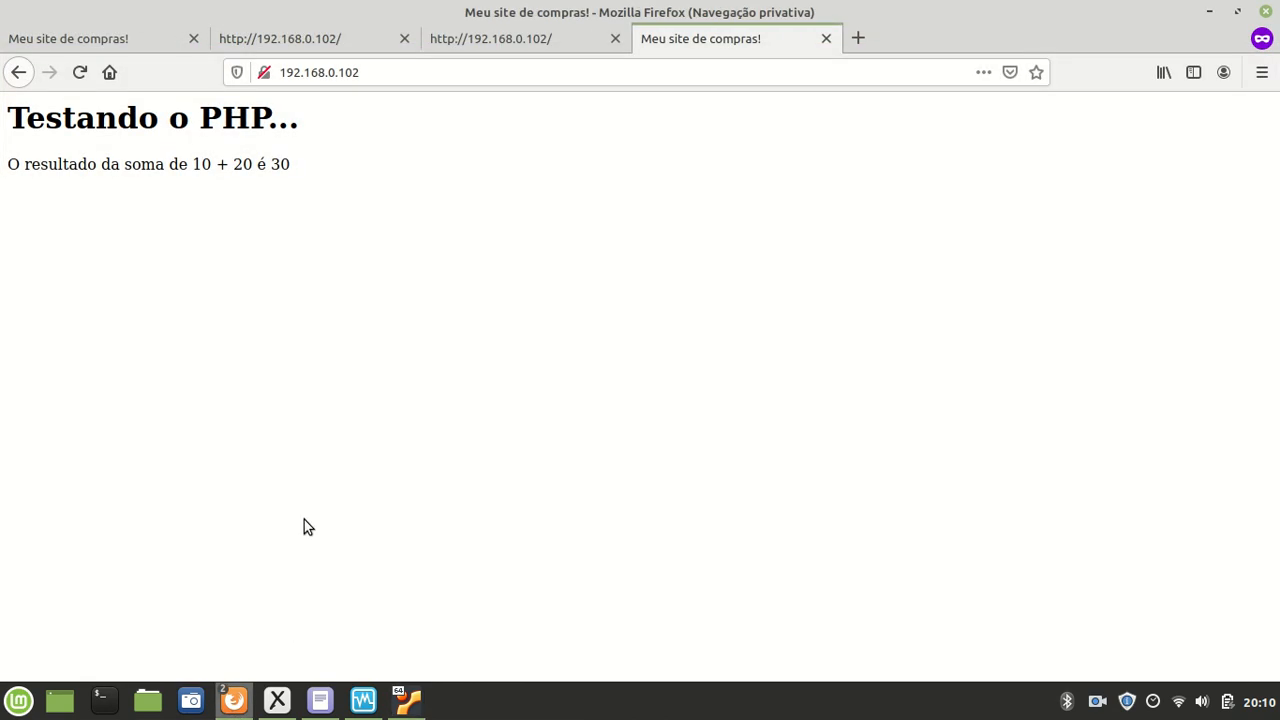
pyautogui.click(417, 72)
pyautogui.click(417, 72)
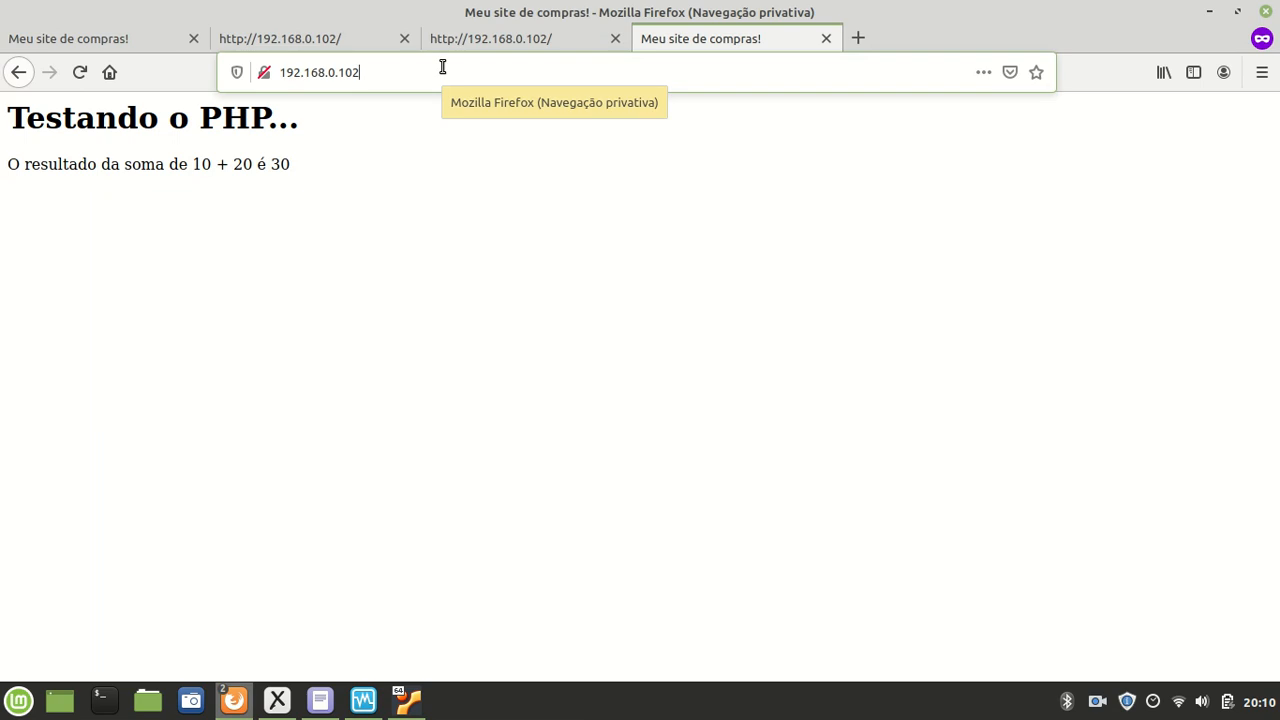
pyautogui.write('/ph')
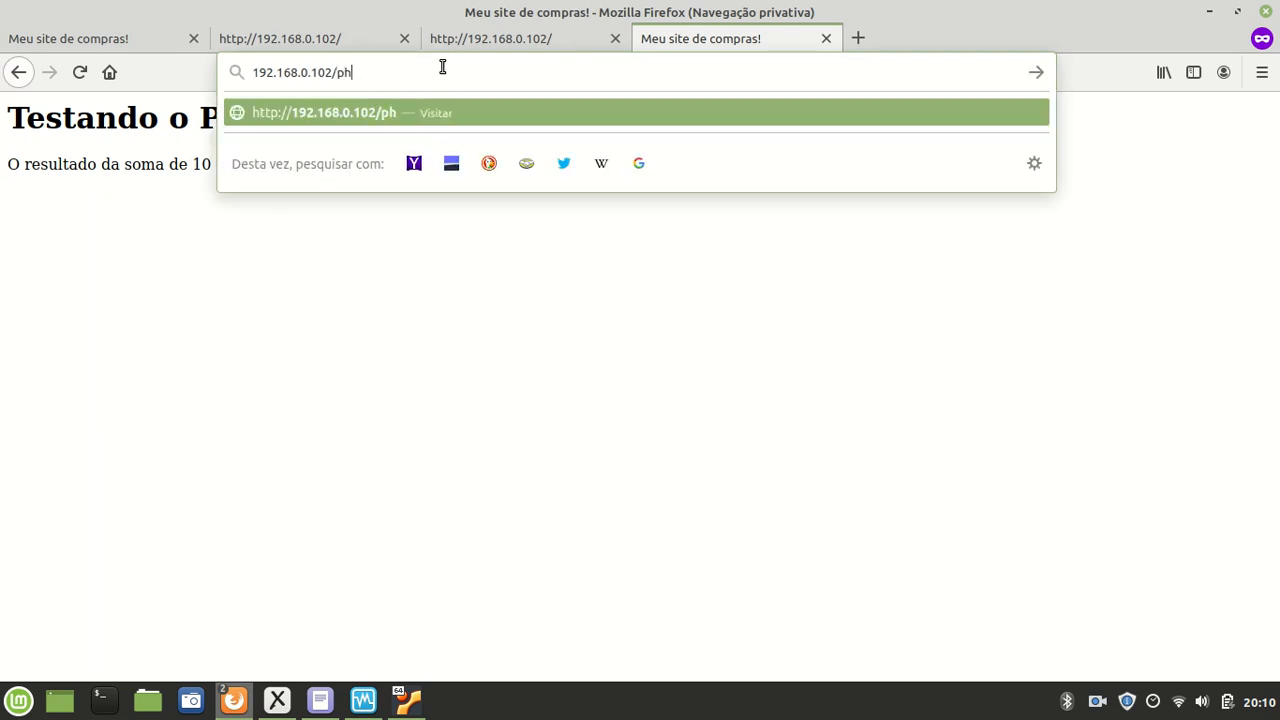
pyautogui.write('pmyadmin')
pyautogui.press('Return')
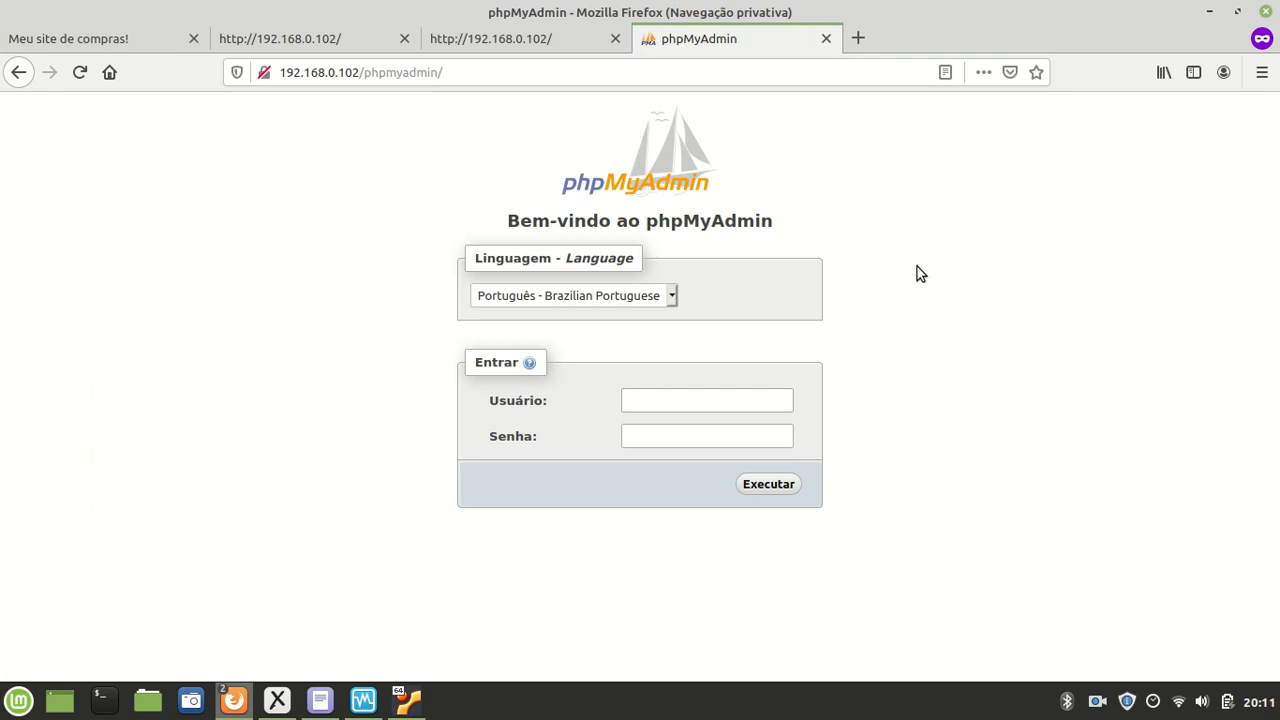
# Step: Log in to phpMyAdmin with username phpmyadmin and its password
pyautogui.click(688, 404)
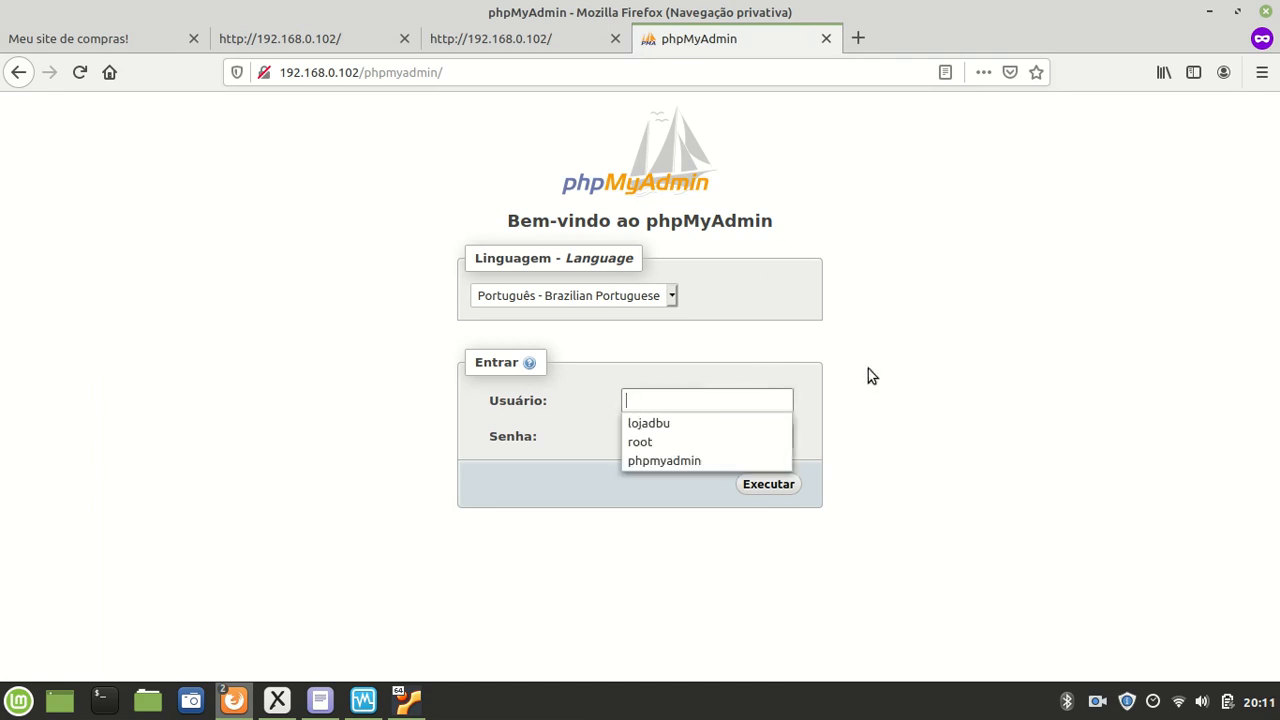
pyautogui.click(975, 316)
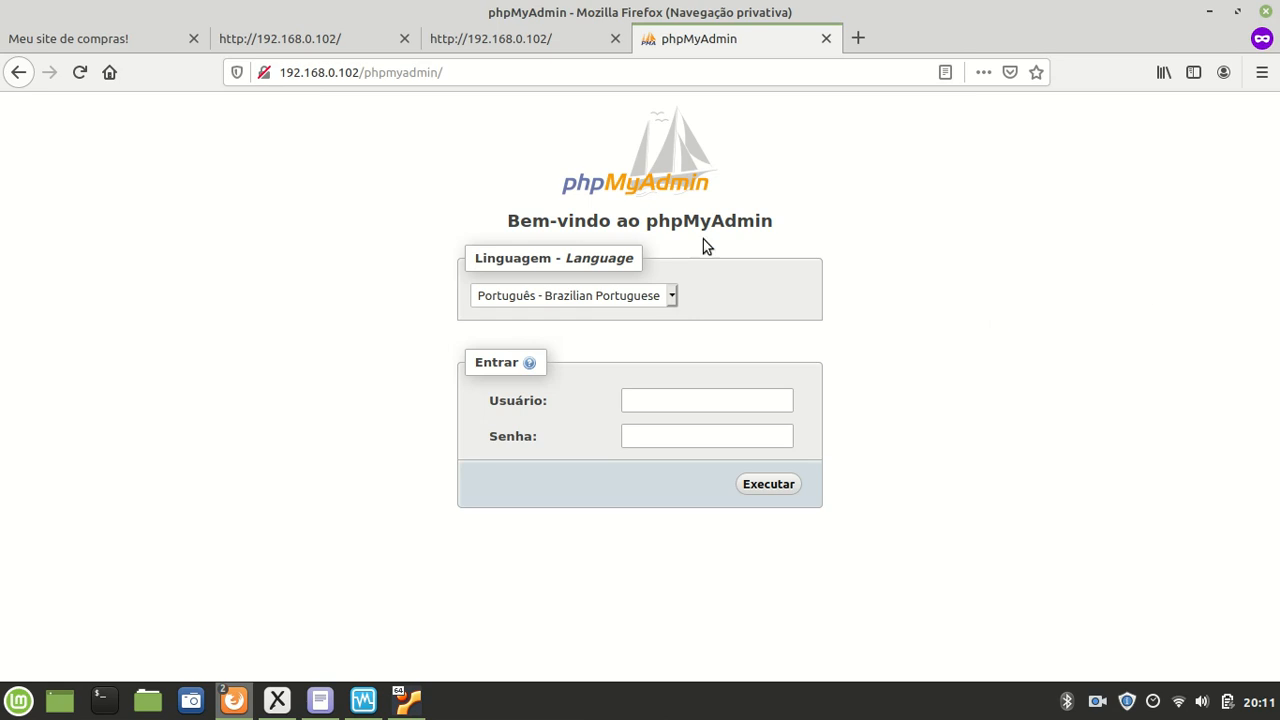
pyautogui.click(776, 400)
pyautogui.write('phpmyadmin')
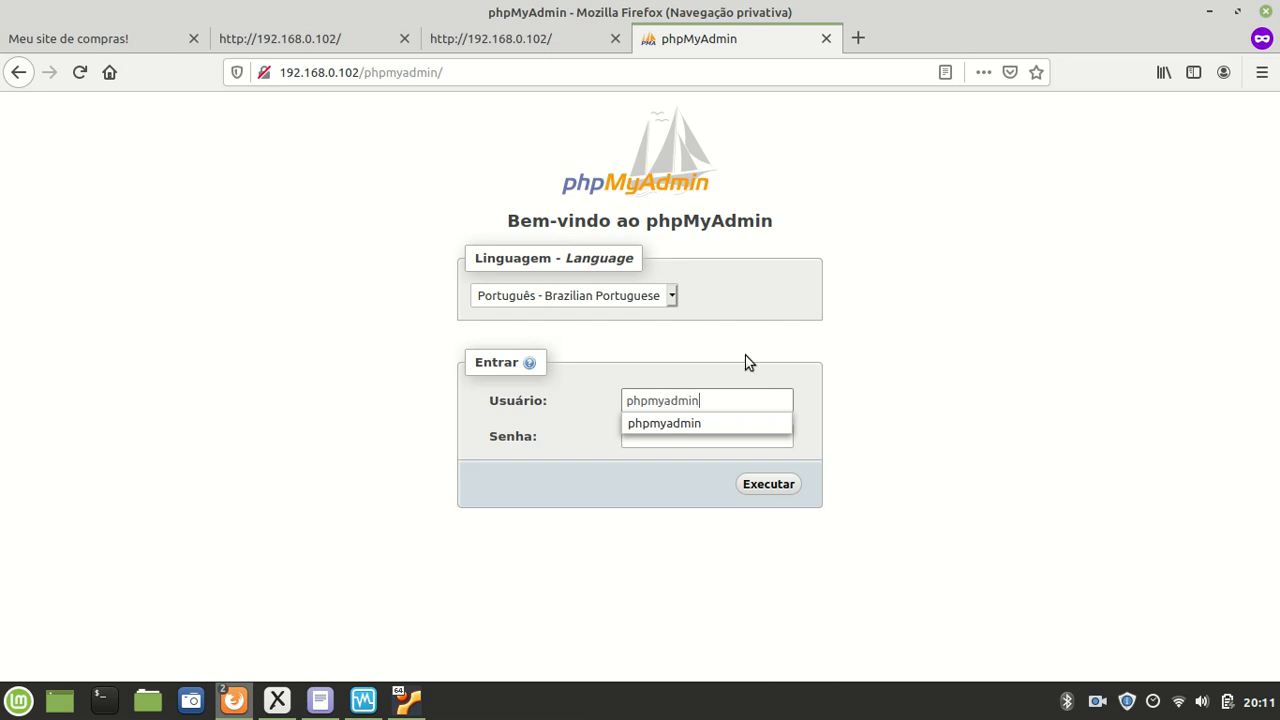
pyautogui.press('Tab')
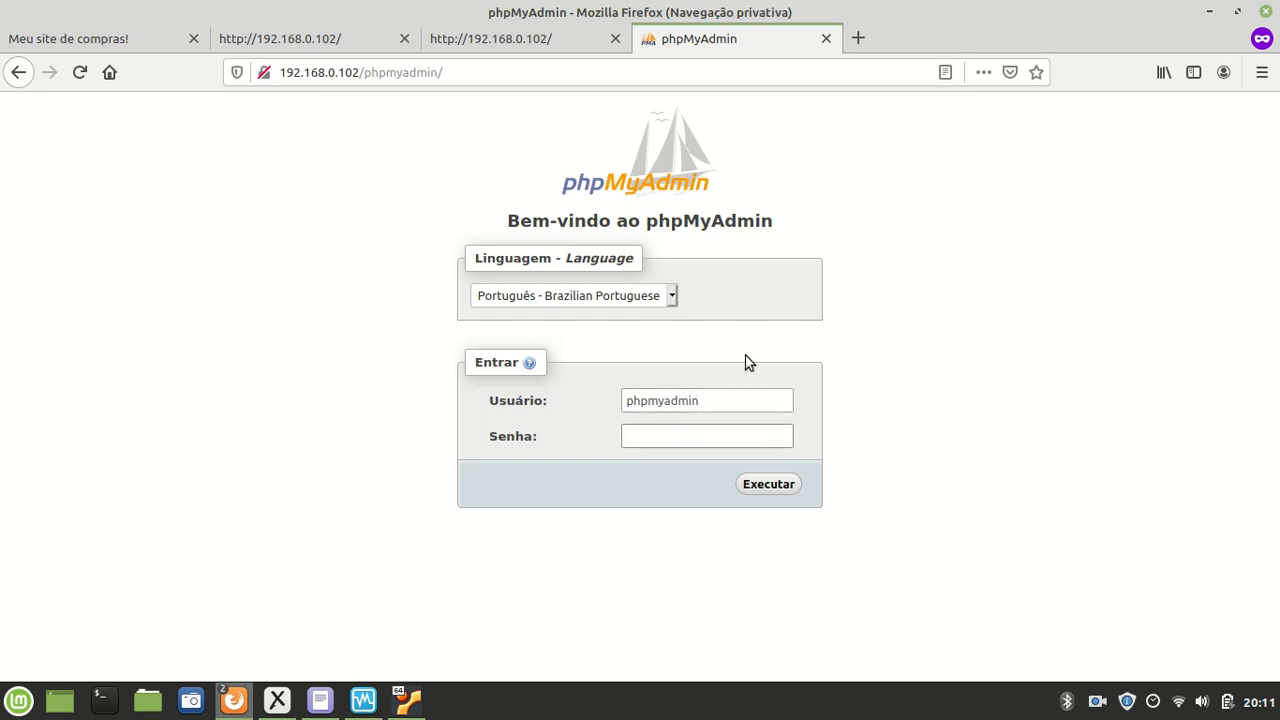
pyautogui.write('••••')
pyautogui.click(745, 485)
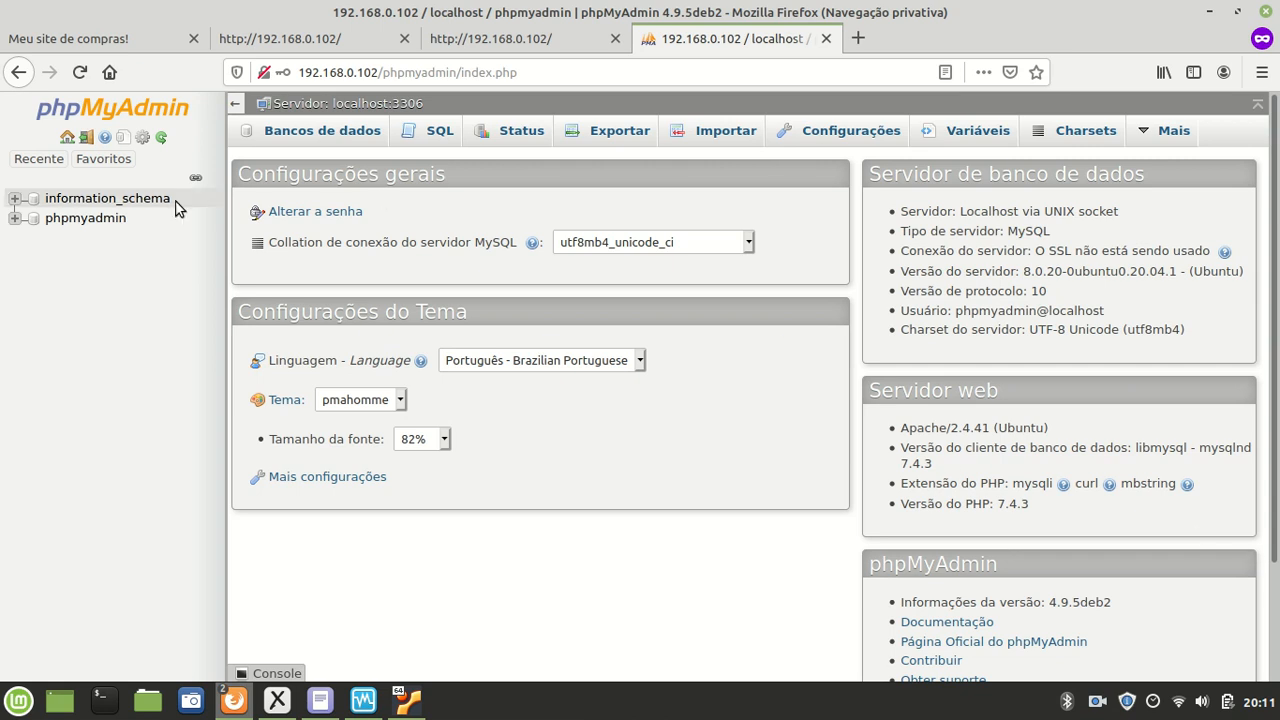
pyautogui.click(16, 219)
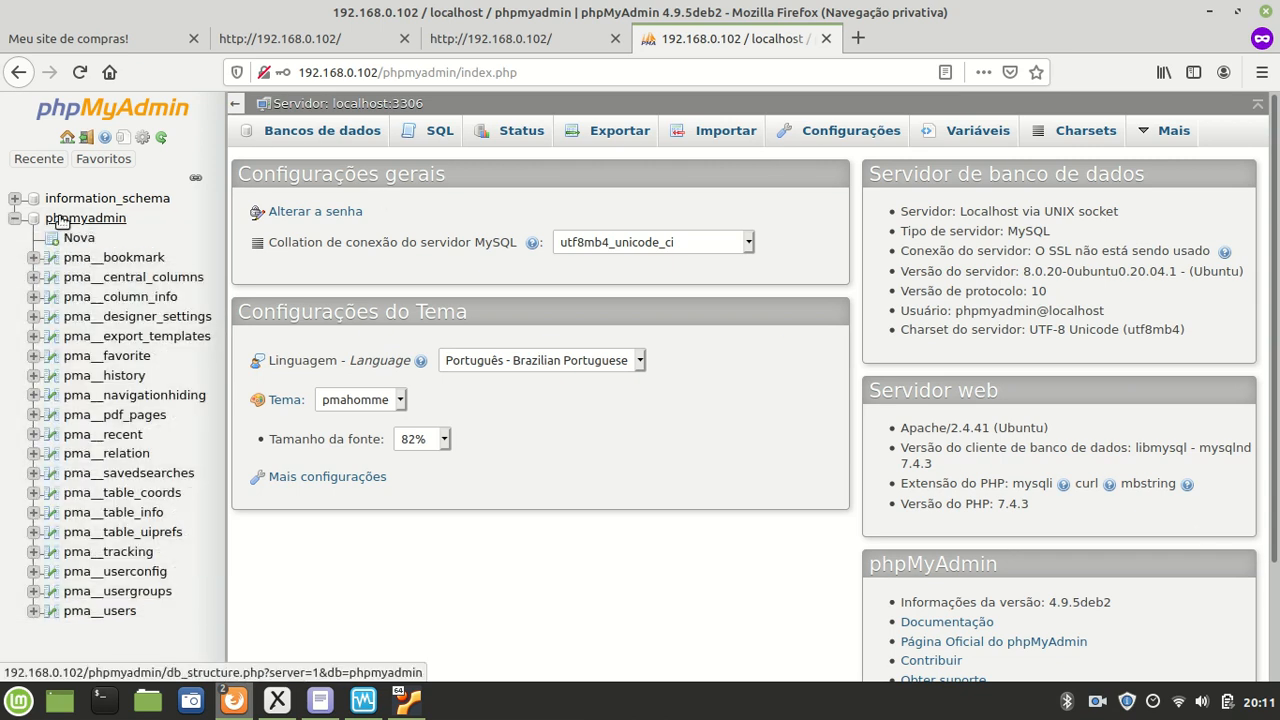
pyautogui.click(15, 198)
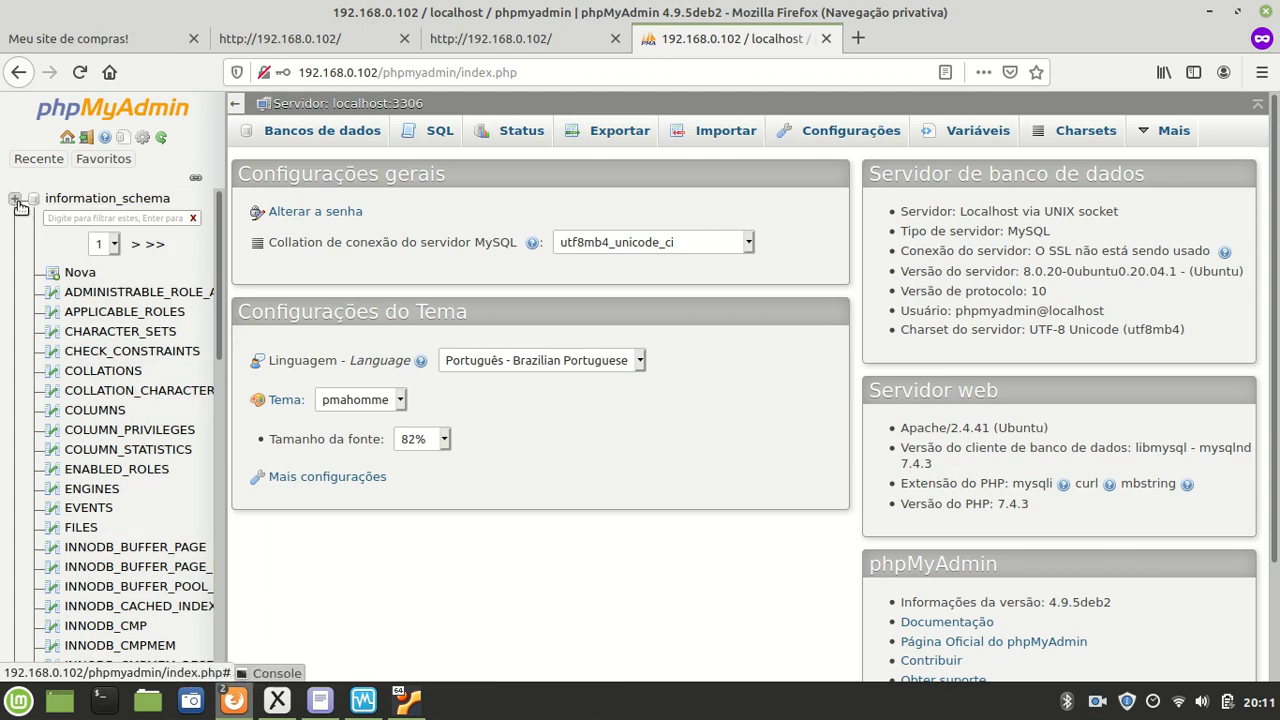
pyautogui.click(15, 198)
pyautogui.click(16, 218)
pyautogui.click(15, 219)
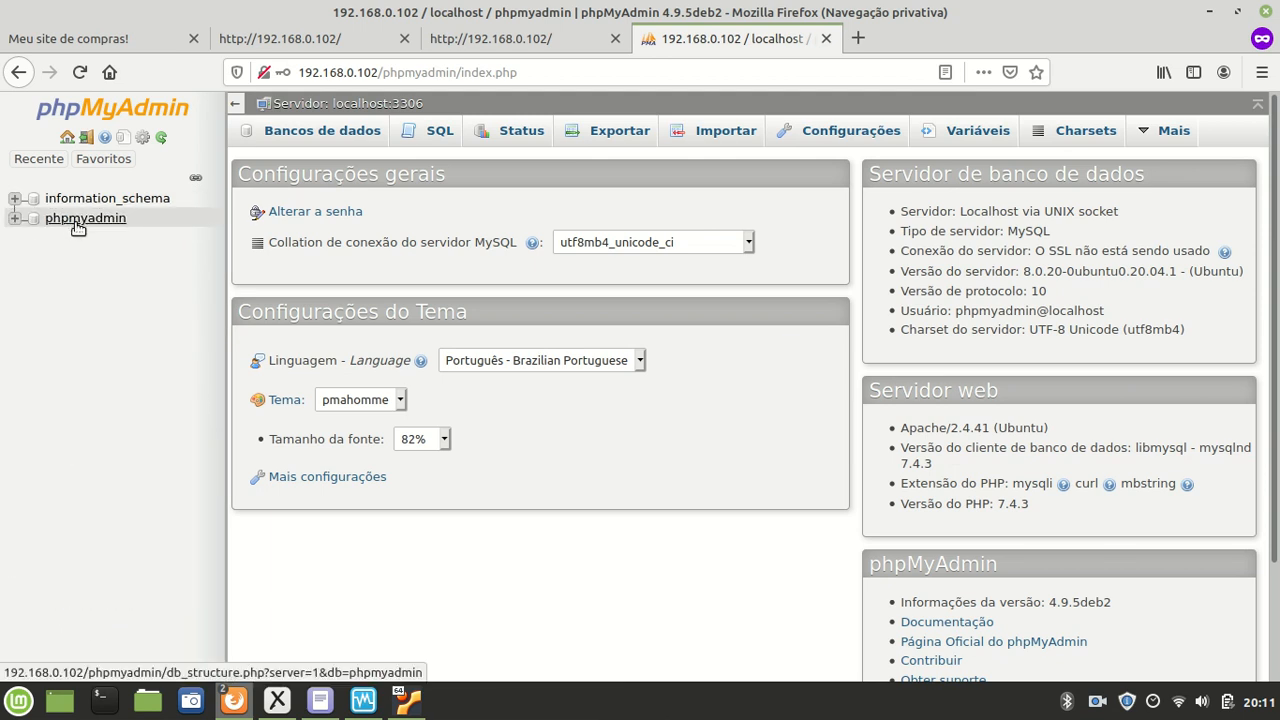
pyautogui.click(70, 218)
pyautogui.click(32, 219)
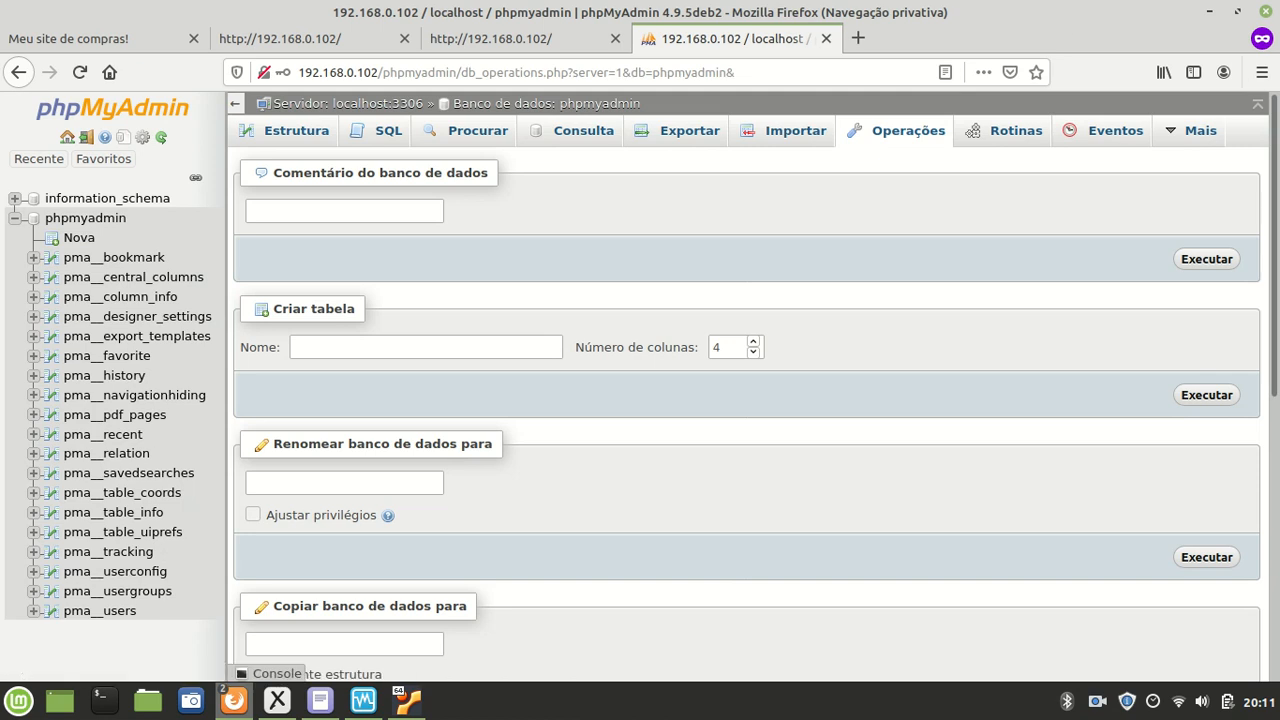
pyautogui.click(15, 218)
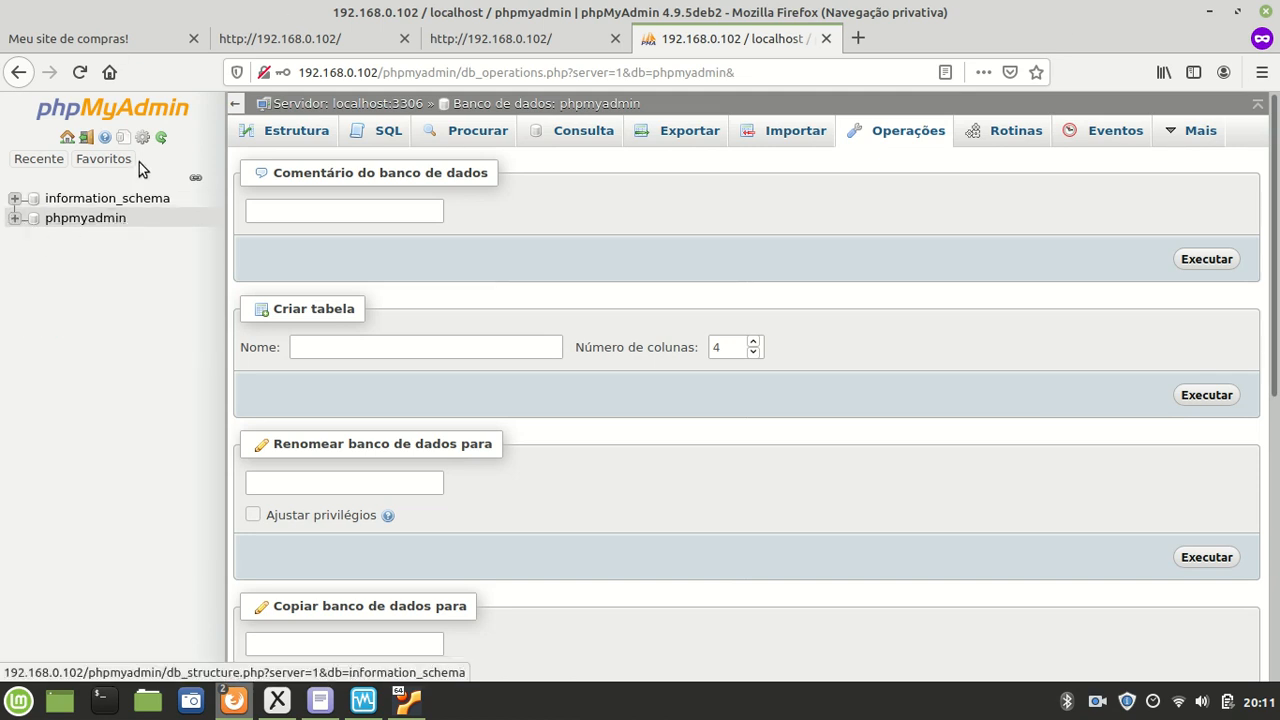
pyautogui.click(163, 140)
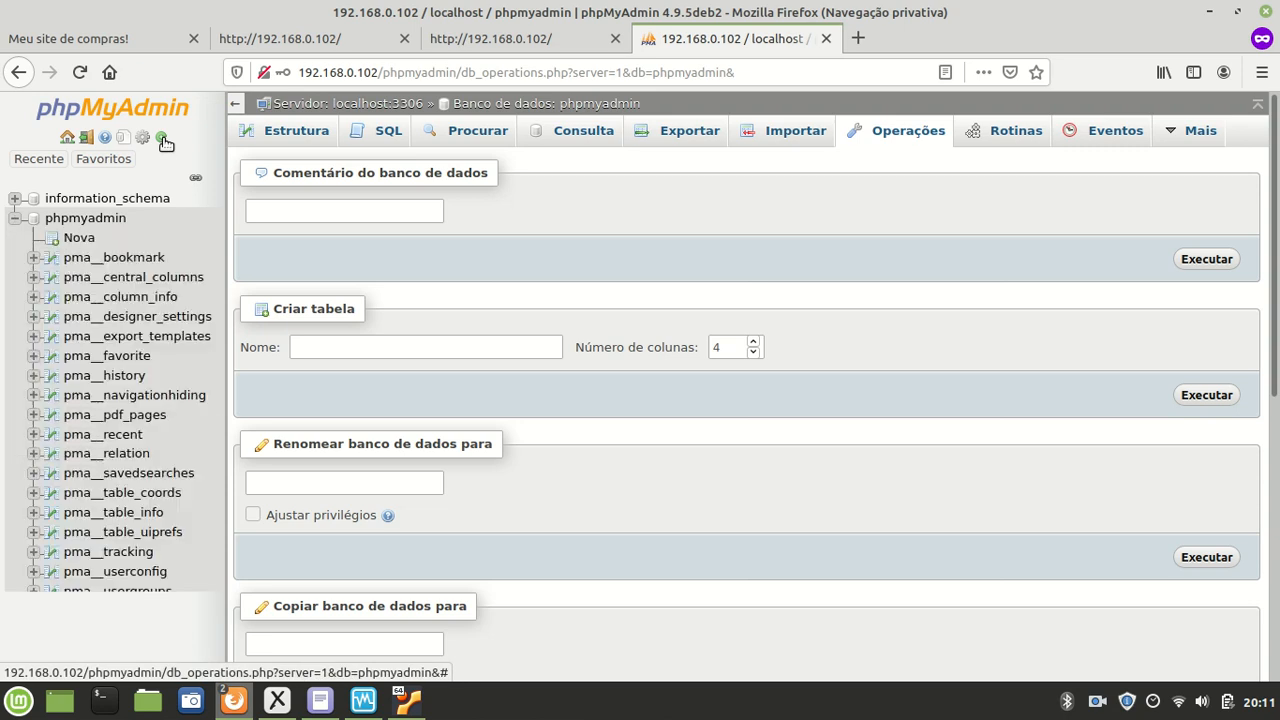
pyautogui.click(87, 137)
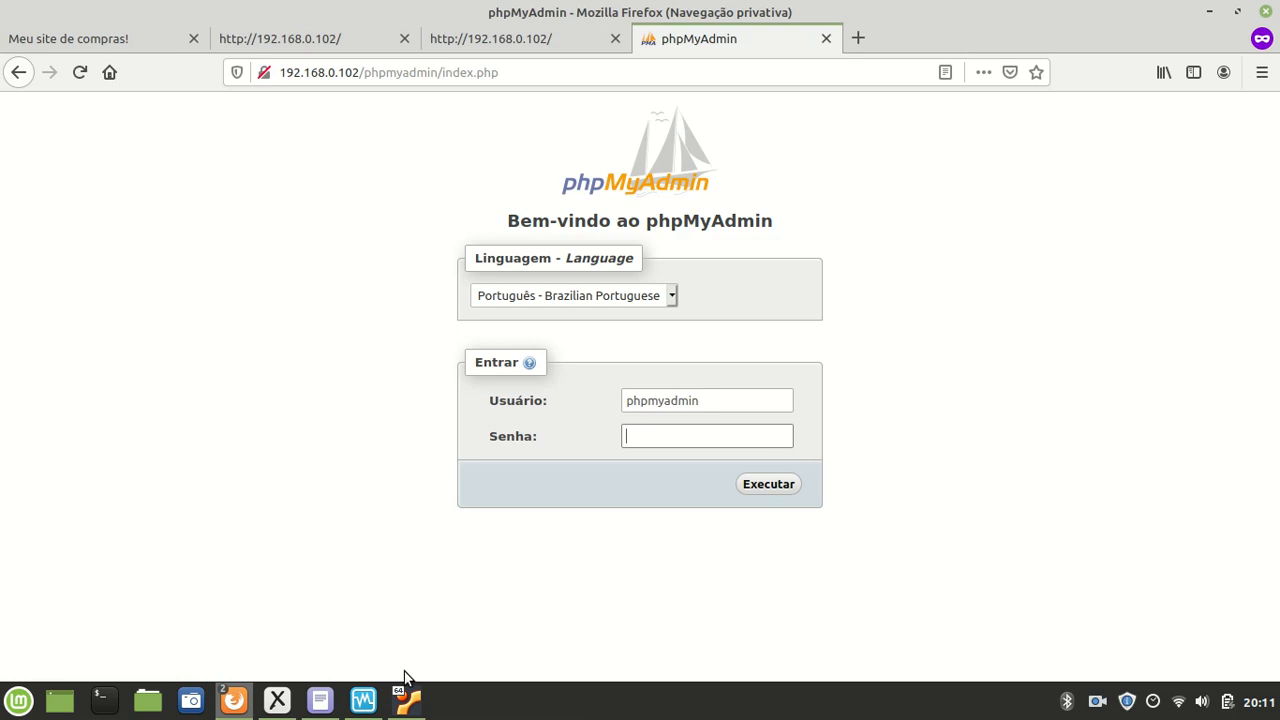
pyautogui.moveTo(414, 696)
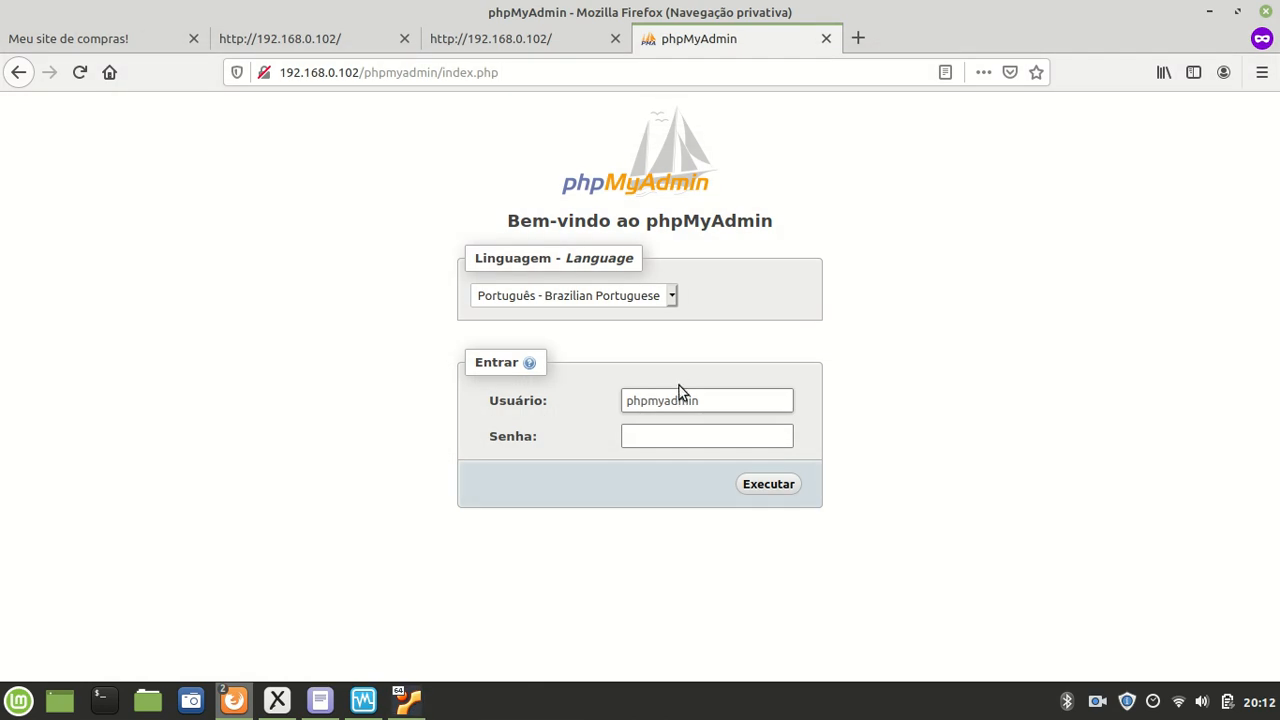
pyautogui.click(271, 368)
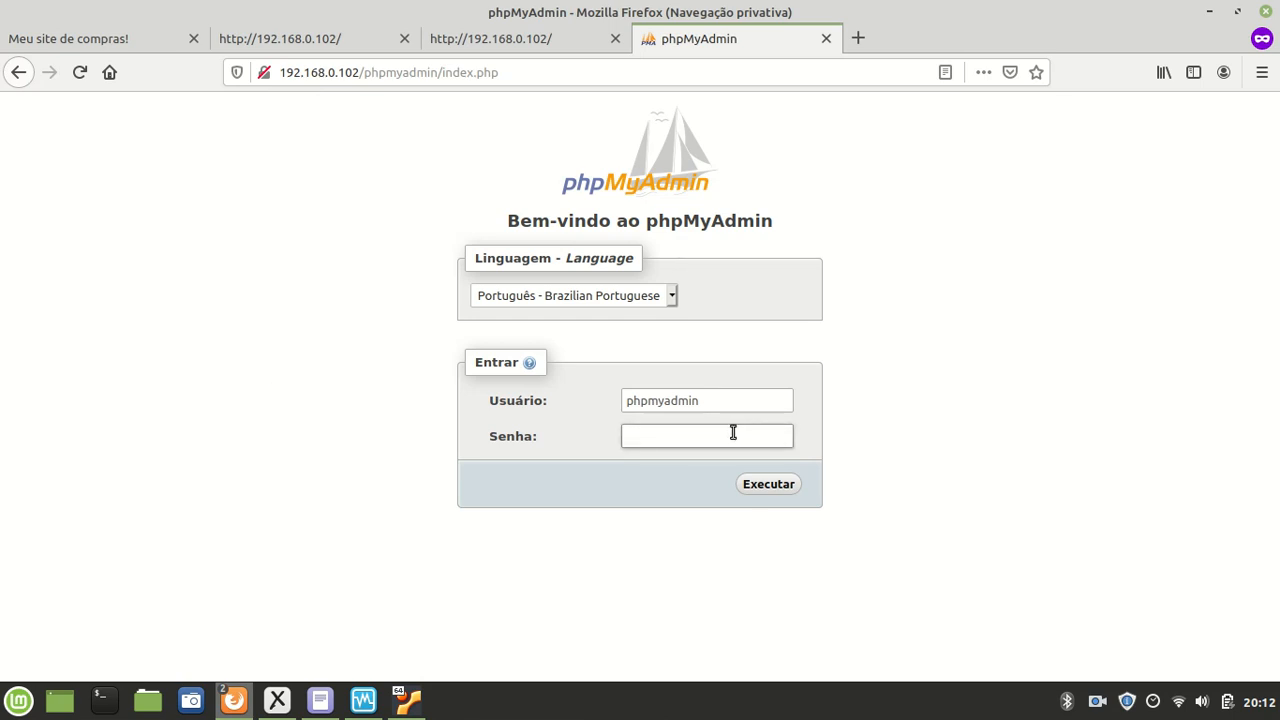
pyautogui.click(732, 432)
pyautogui.write('****')
pyautogui.press('Return')
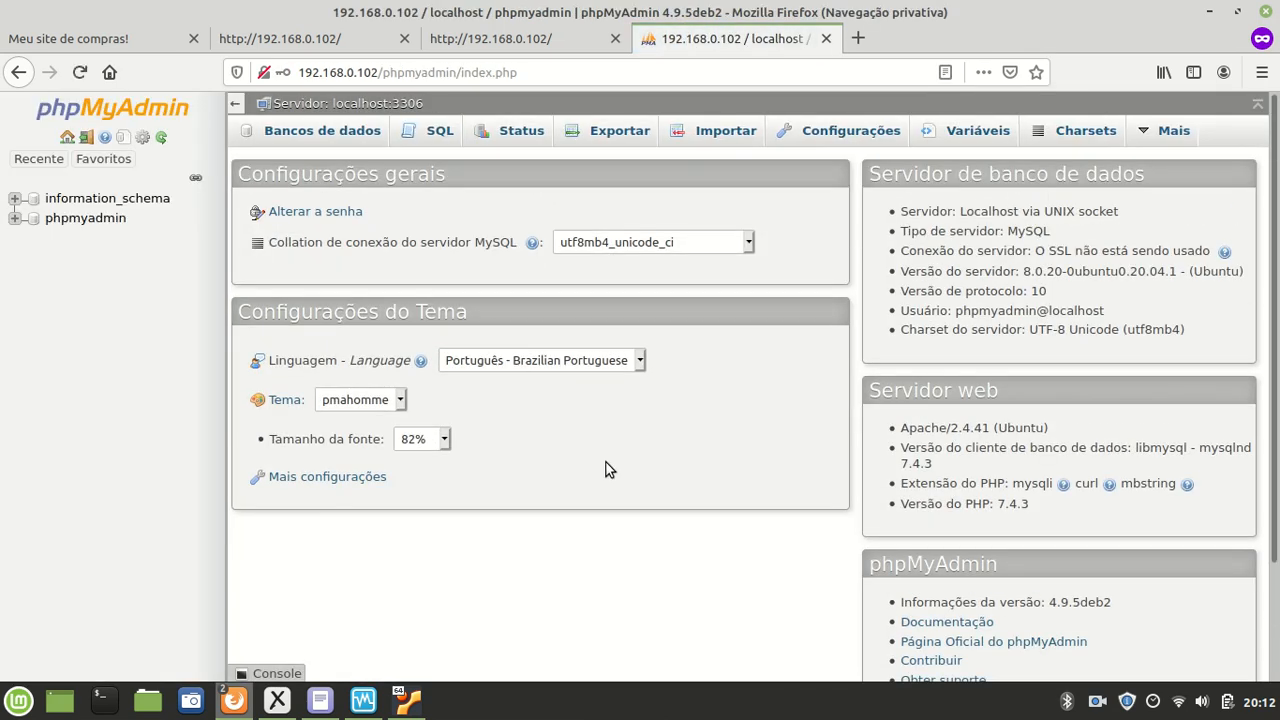
pyautogui.click(88, 141)
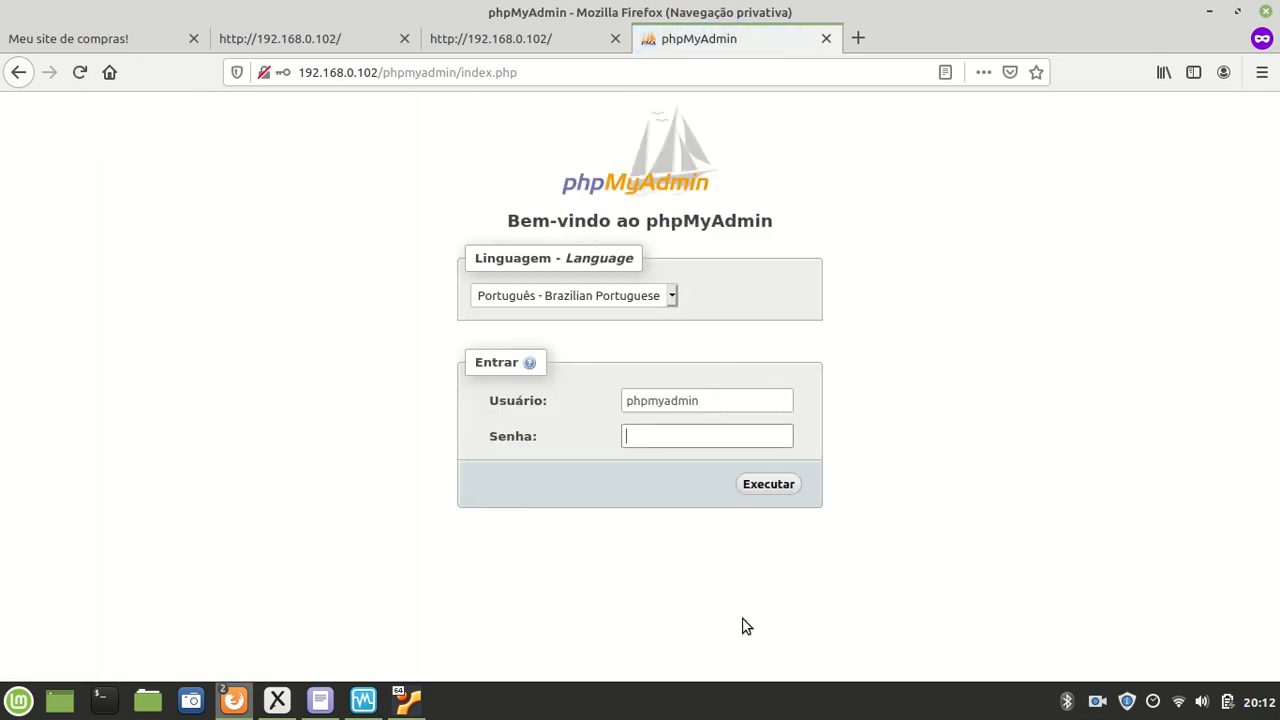
# Step: In the VM terminal, start the MySQL monitor with mysql -u root
pyautogui.click(407, 700)
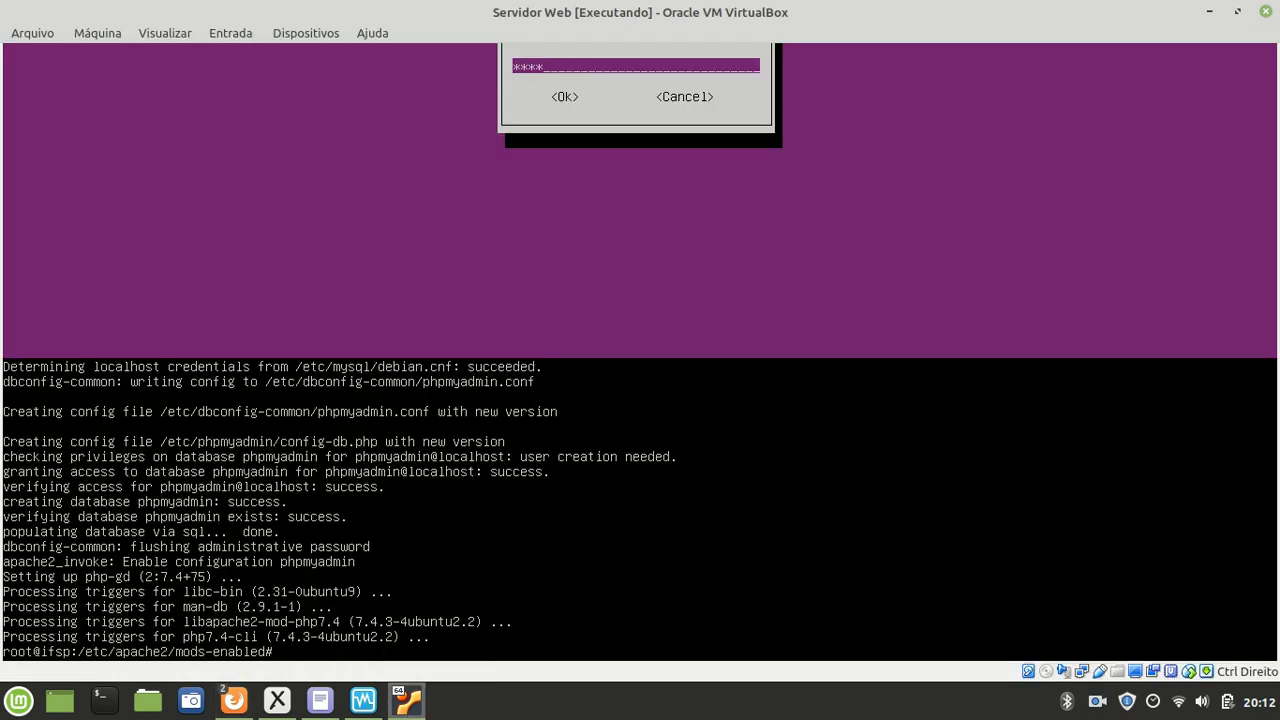
pyautogui.write('msql')
pyautogui.press('BackSpace')
pyautogui.press('BackSpace')
pyautogui.press('BackSpace')
pyautogui.write('ysql')
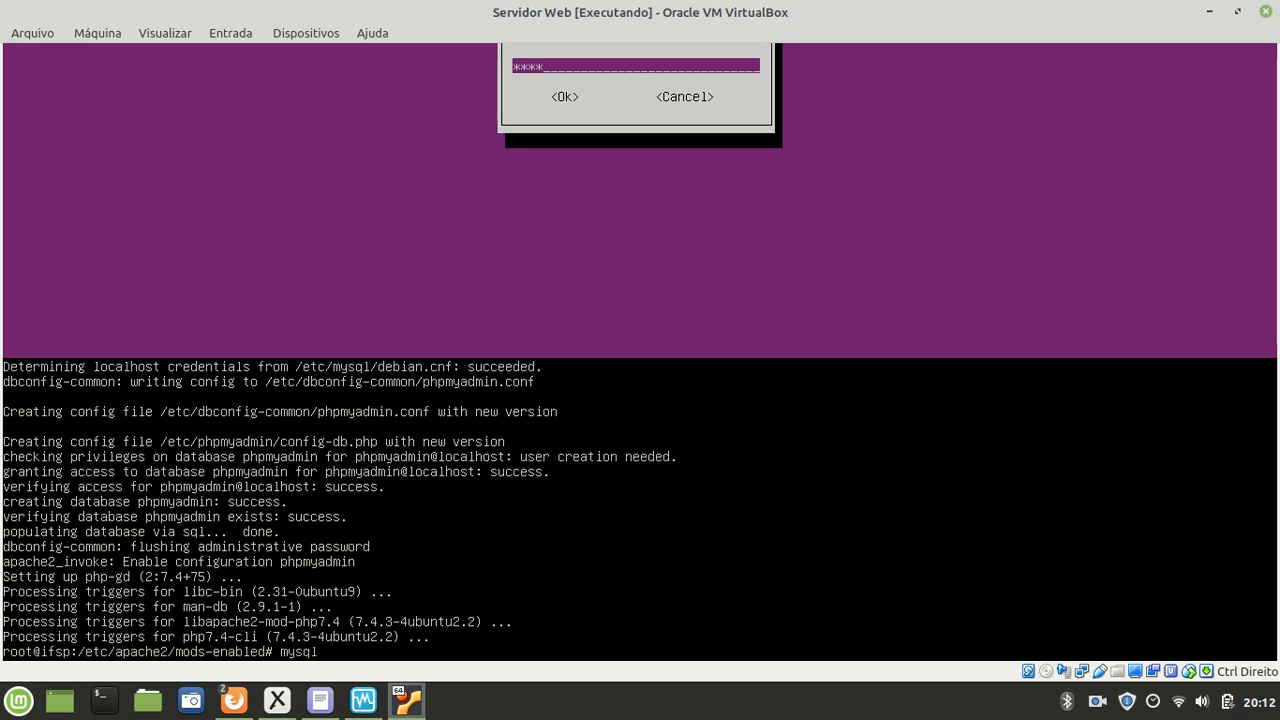
pyautogui.write(' -u root')
pyautogui.press('Return')
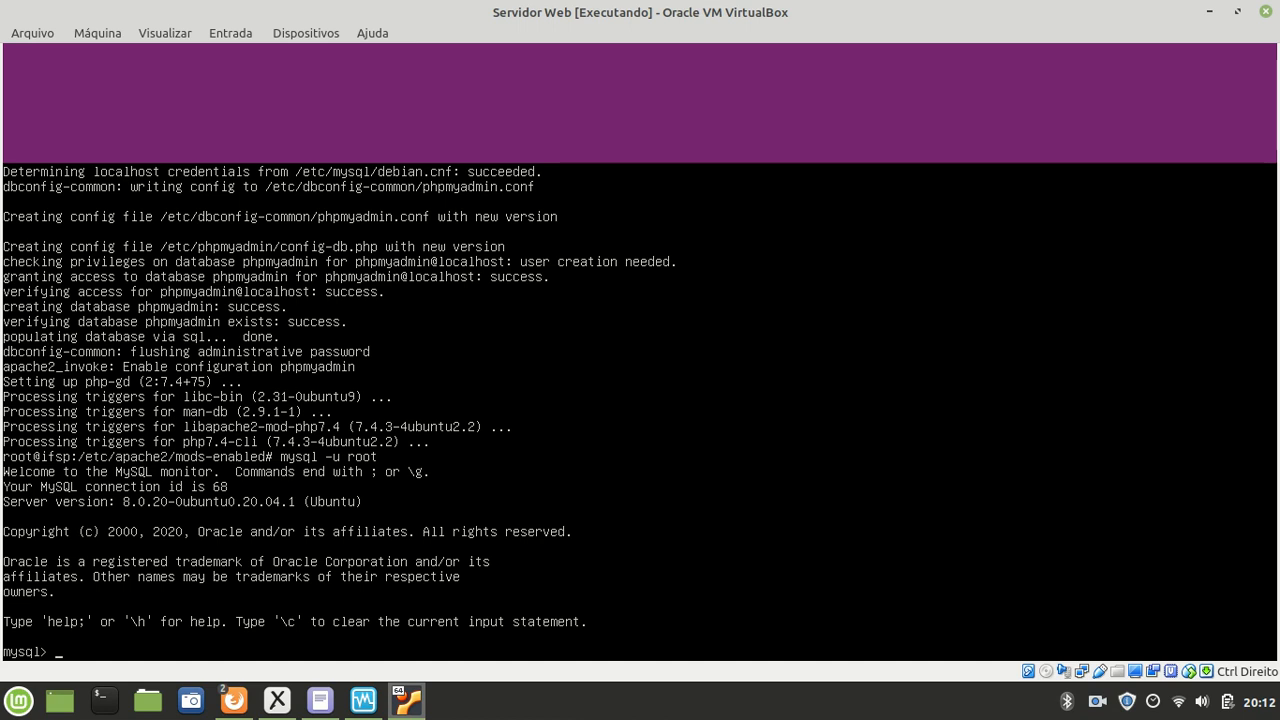
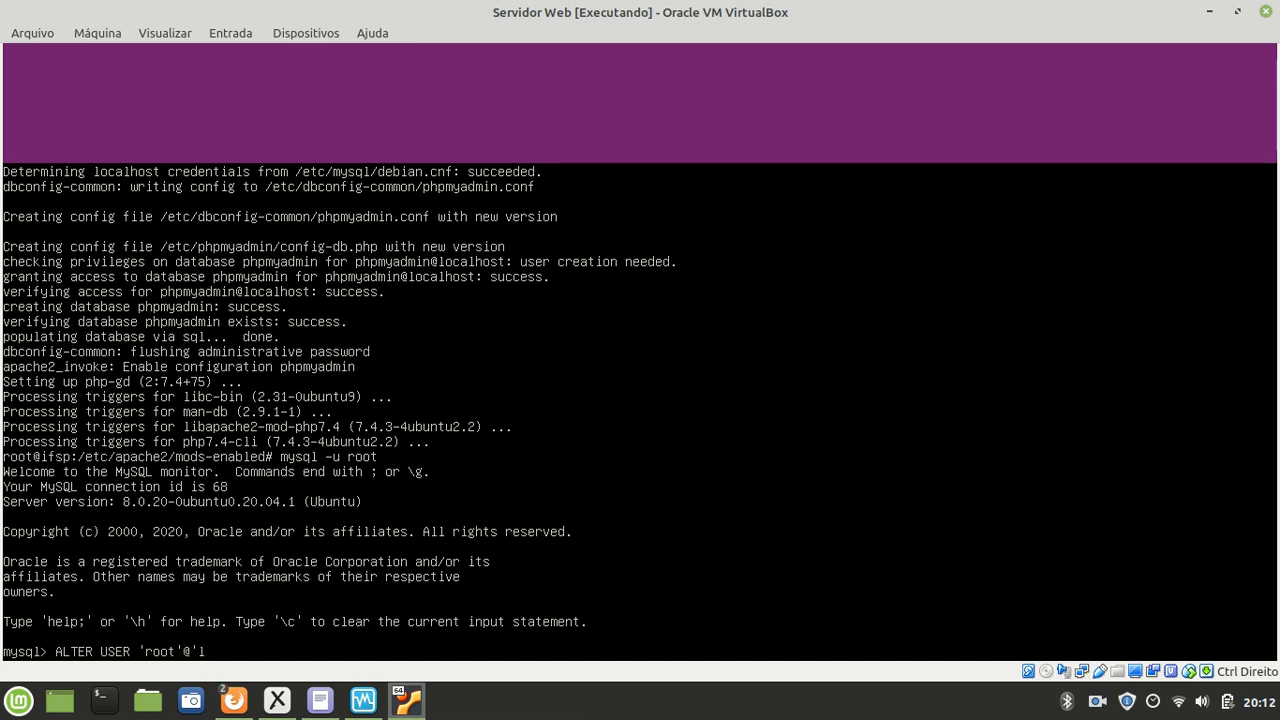
# Step: Set a new password for root@localhost using ALTER USER ... IDENTIFIED BY
pyautogui.press('BackSpace')
pyautogui.press('BackSpace')
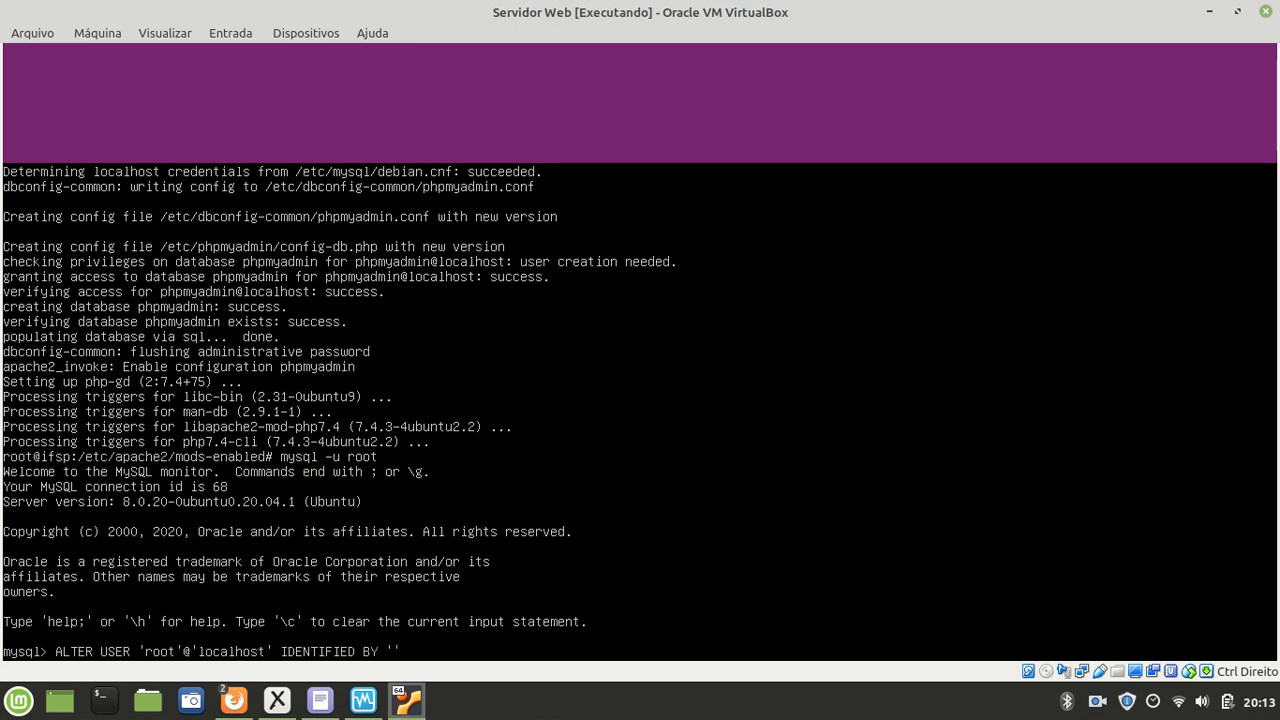
pyautogui.press('Right')
pyautogui.press('Return')
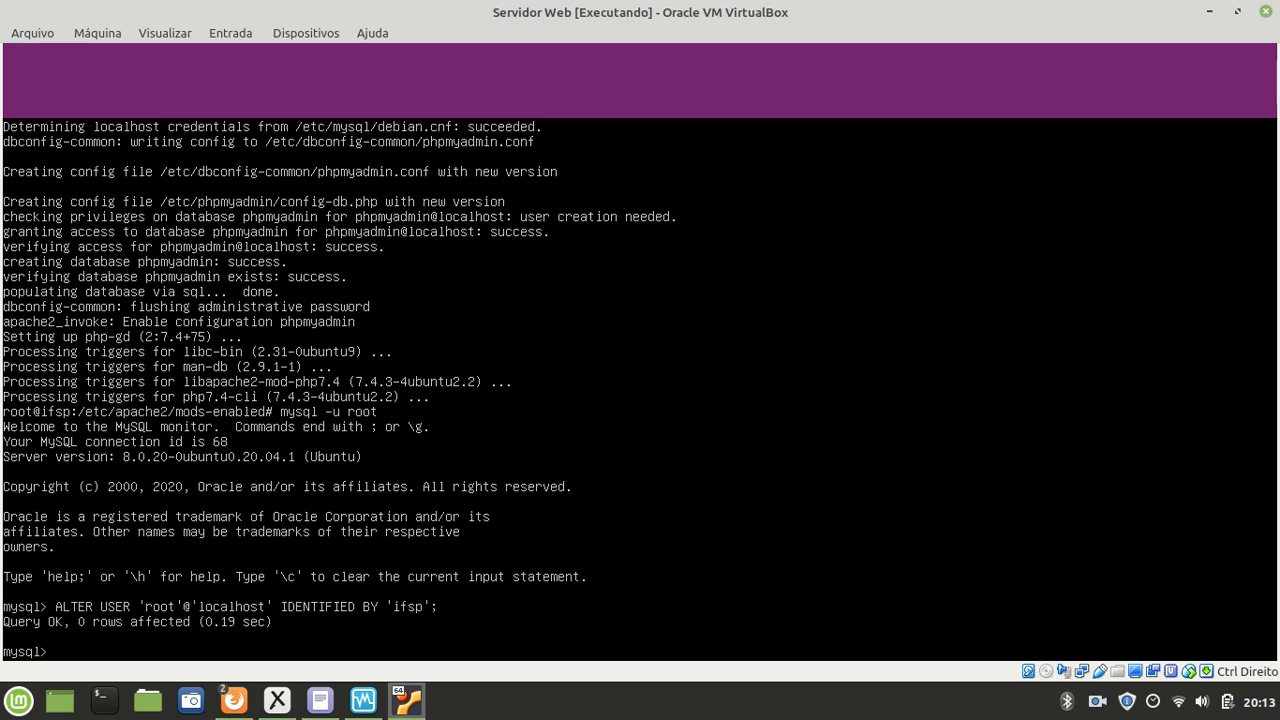
# Step: Run CREATE USER 'lojadbu'@'localhost' IDENTIFIED BY with a new password
pyautogui.write("CREATE USER 'lojadbu")
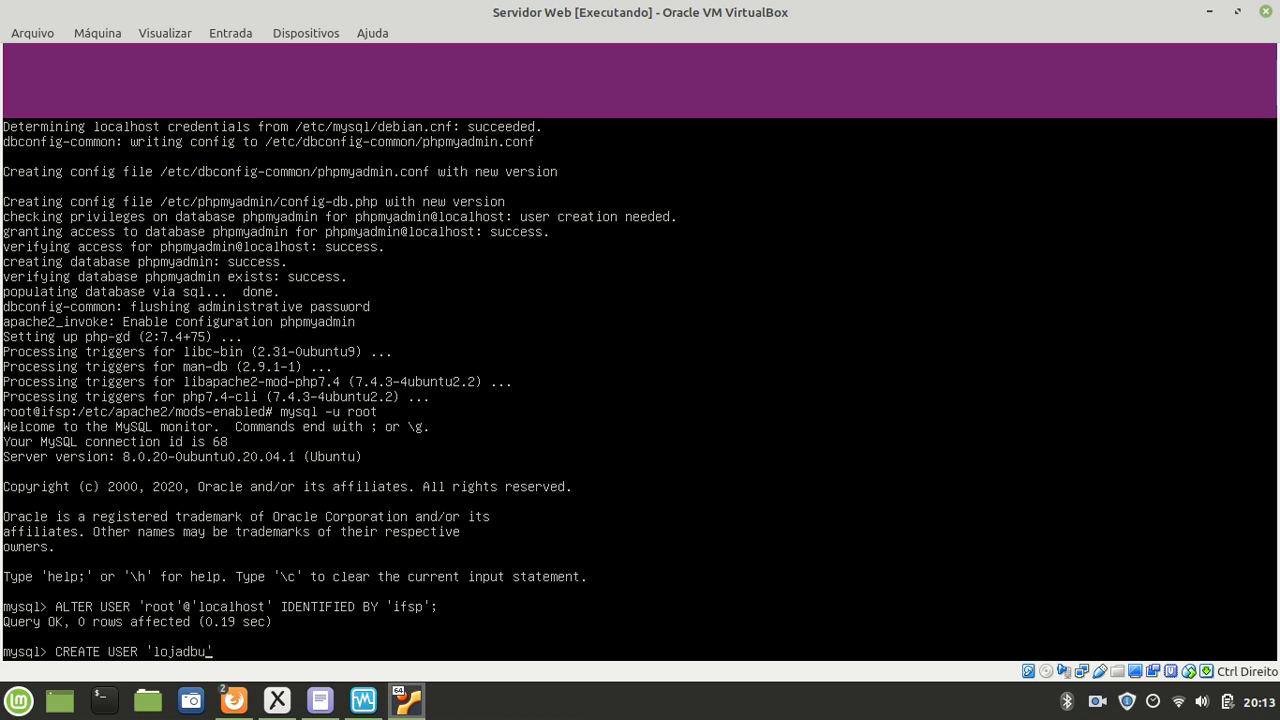
pyautogui.write("'@'localhost")
pyautogui.write('IDENTIFIED BY')
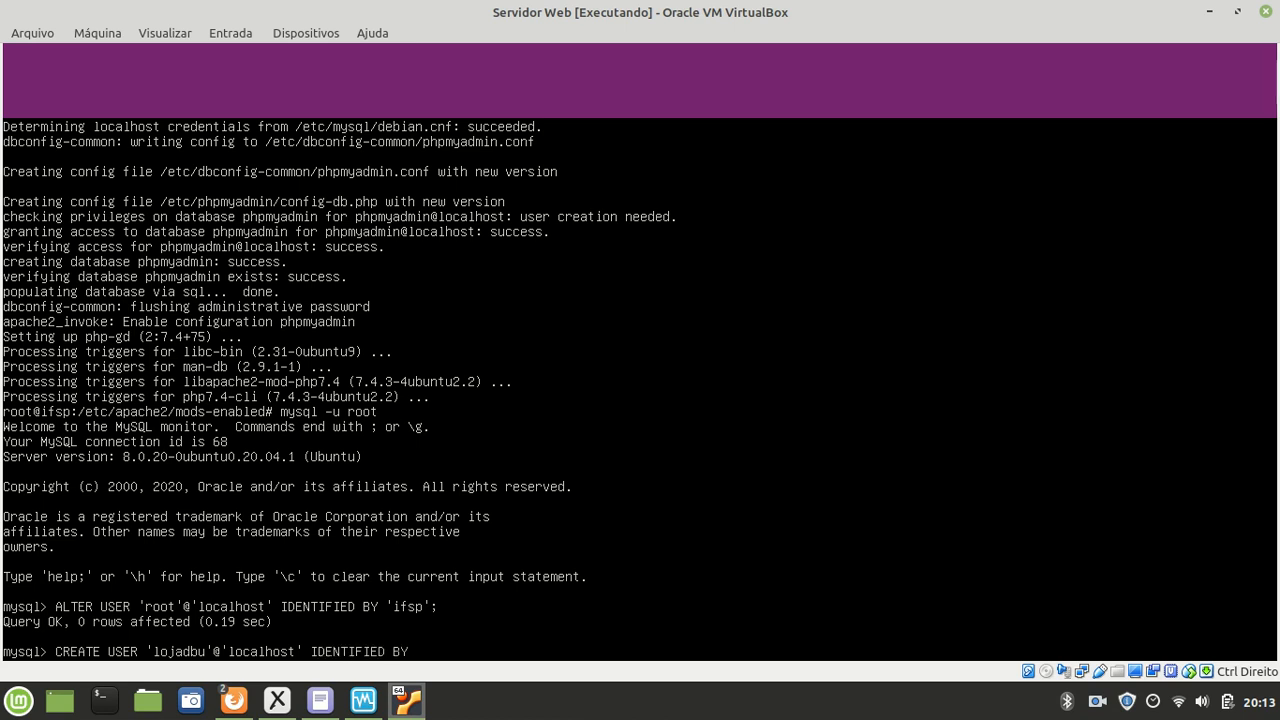
pyautogui.write(" '';")
pyautogui.press('Return')
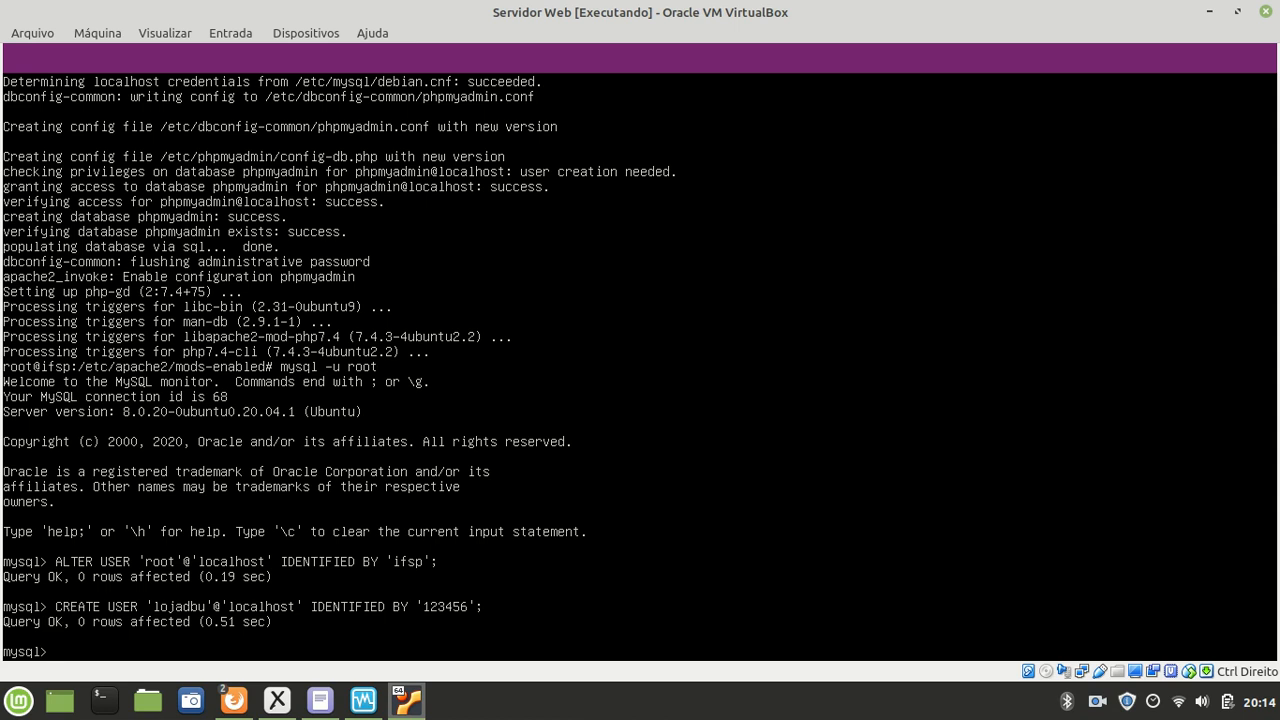
# Step: List the databases, then grant ALL PRIVILEGES ON lojadb.* to 'lojadbu'@'localhost'
pyautogui.write('SHOW DATABASES;')
pyautogui.press('Return')
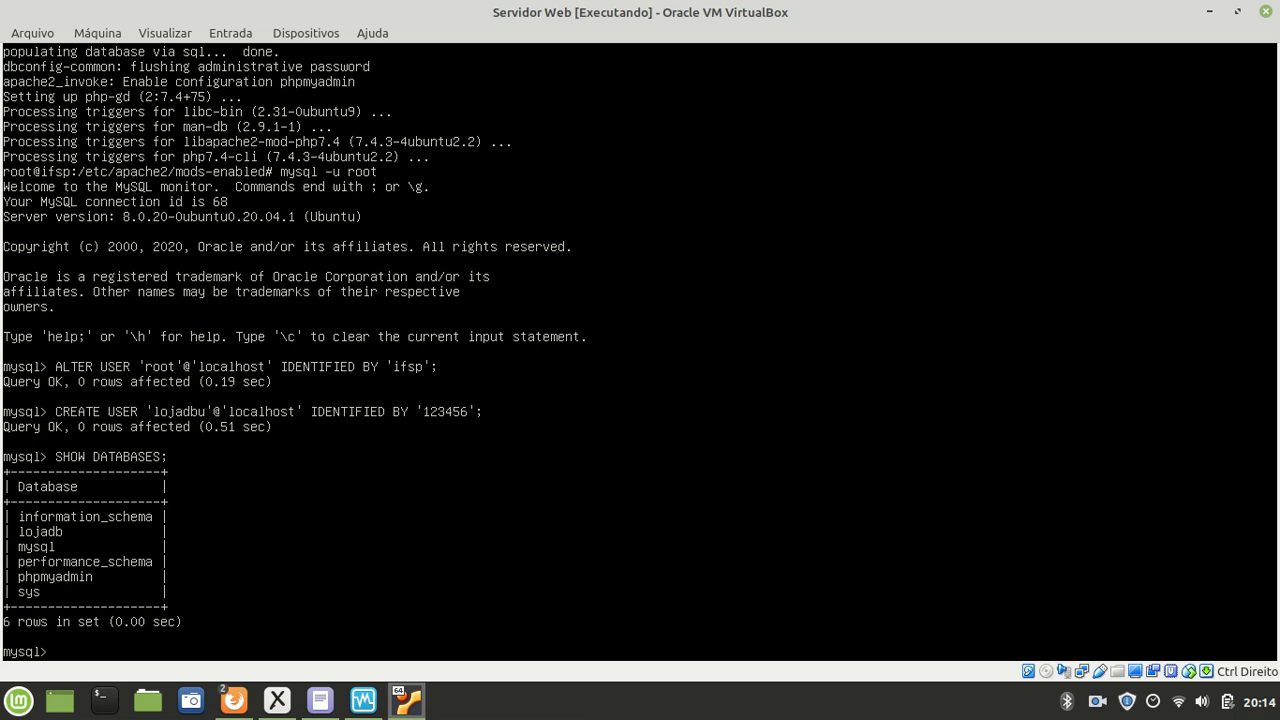
pyautogui.write('GRANT ALL PRIVILEGES lj')
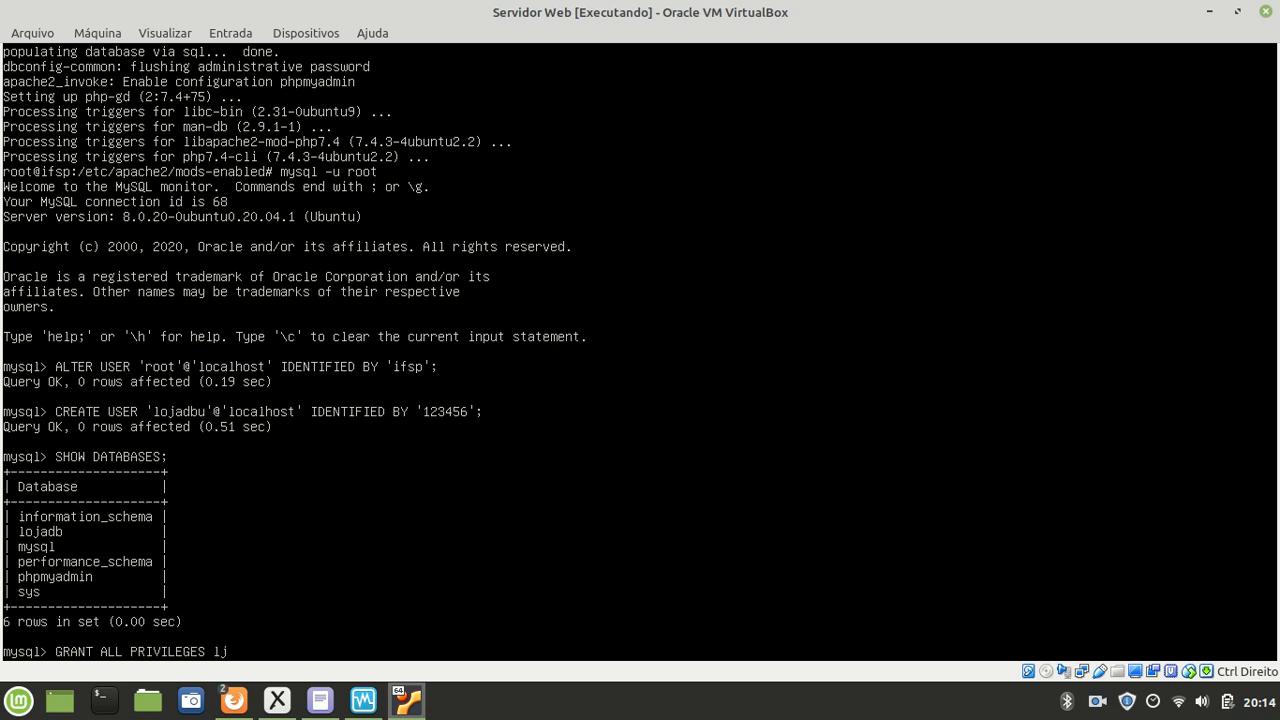
pyautogui.press('BackSpace')
pyautogui.write('ojadb.*')
pyautogui.write("TO 'lojadbu'")
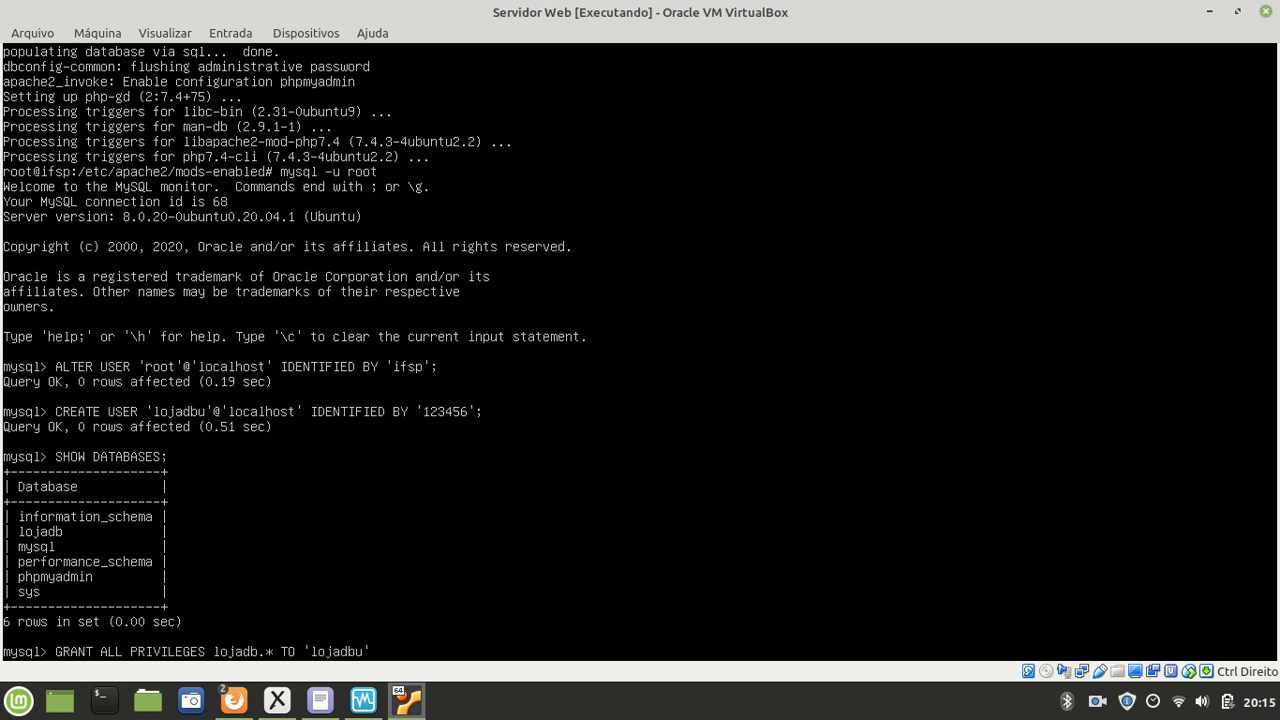
pyautogui.write("@'localhost';")
pyautogui.press('Return')
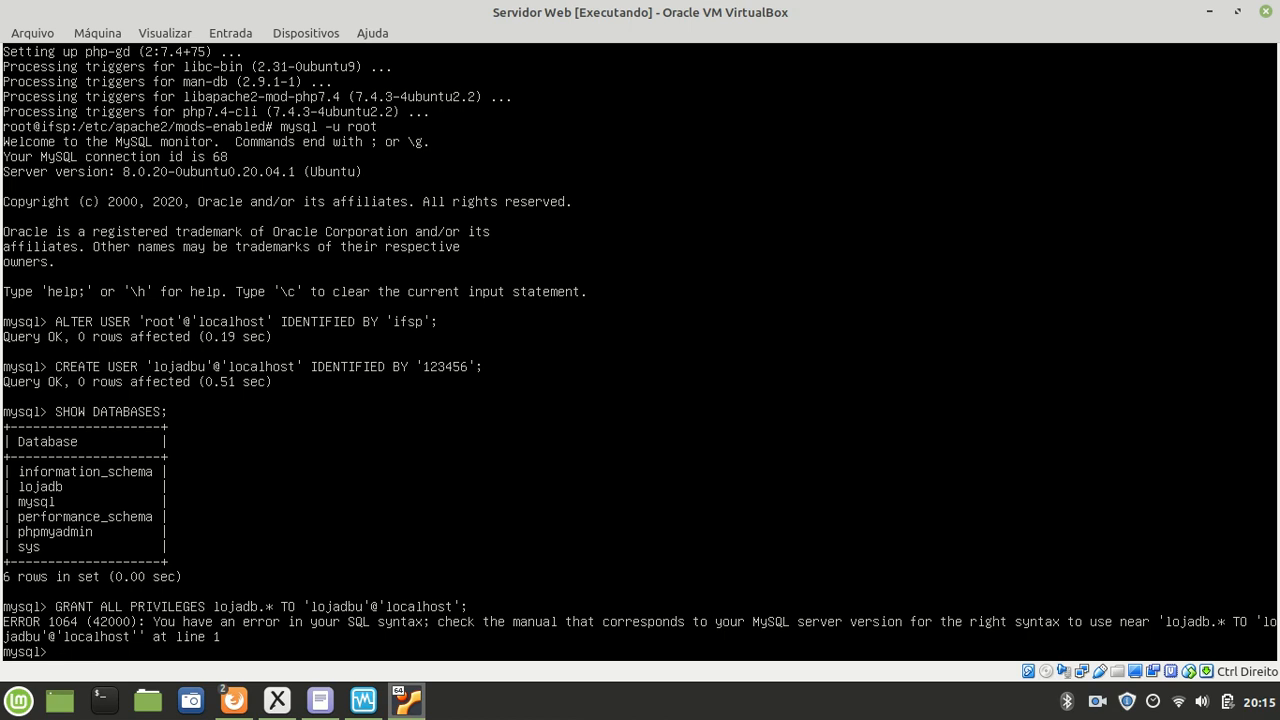
pyautogui.press('Up')
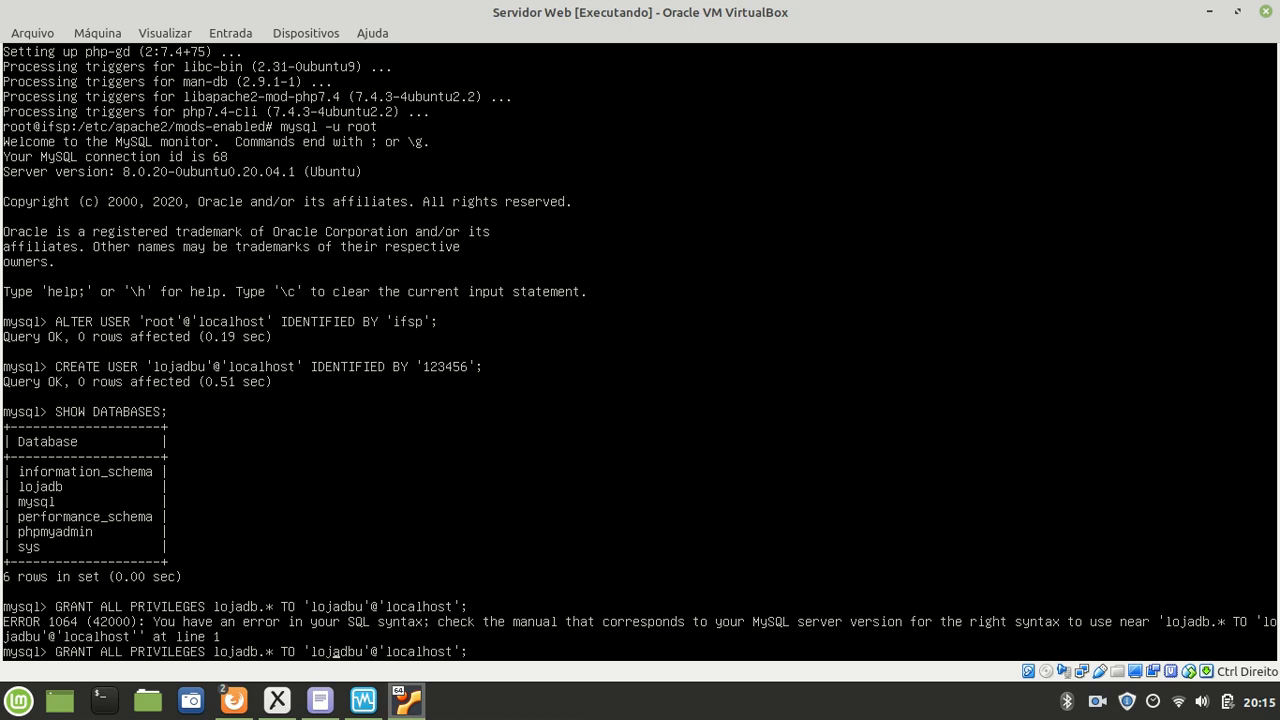
pyautogui.press('Left')
pyautogui.press('Left')
pyautogui.press('Left')
pyautogui.press('Left')
pyautogui.press('Left')
pyautogui.press('Left')
pyautogui.press('Left')
pyautogui.press('Left')
pyautogui.press('Left')
pyautogui.press('Left')
pyautogui.press('Left')
pyautogui.press('Left')
pyautogui.press('Left')
pyautogui.press('Left')
pyautogui.press('Left')
pyautogui.press('Left')
pyautogui.press('Left')
pyautogui.press('Left')
pyautogui.press('Left')
pyautogui.press('Left')
pyautogui.press('Left')
pyautogui.press('Left')
pyautogui.press('Left')
pyautogui.press('Left')
pyautogui.press('Left')
pyautogui.press('Left')
pyautogui.press('Left')
pyautogui.press('Left')
pyautogui.press('Left')
pyautogui.press('Left')
pyautogui.write('ON')
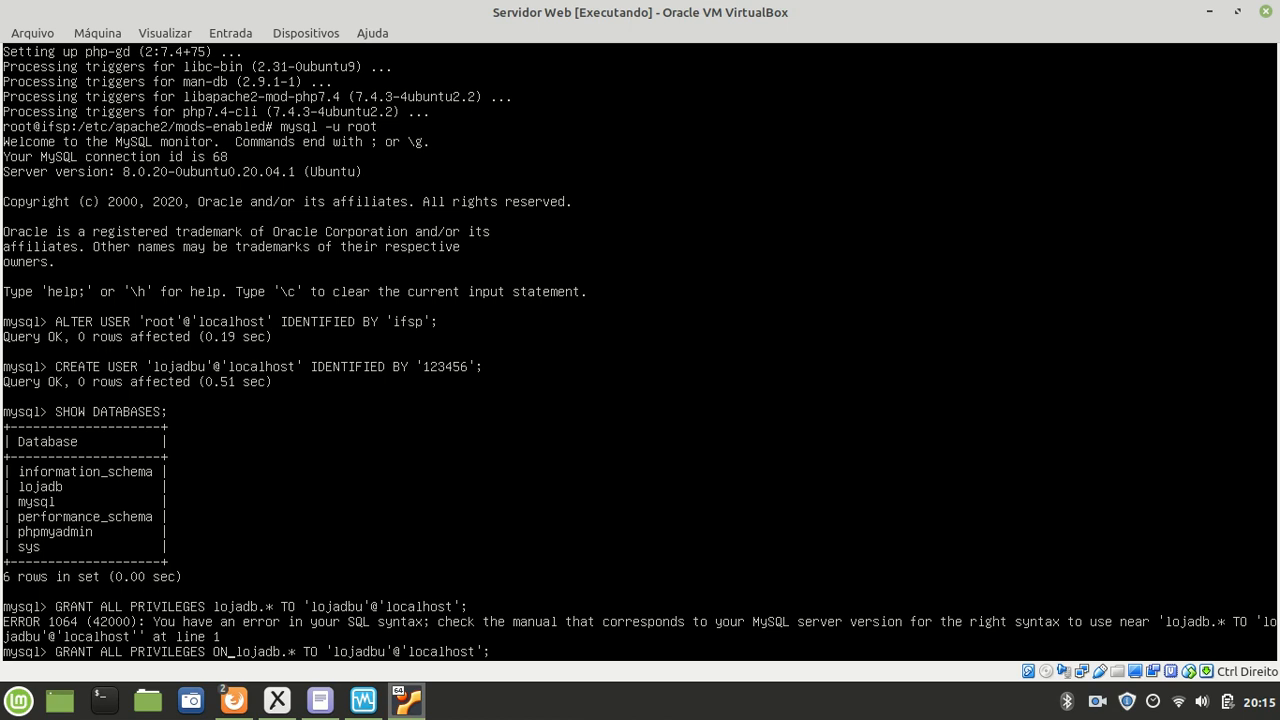
pyautogui.press('Return')
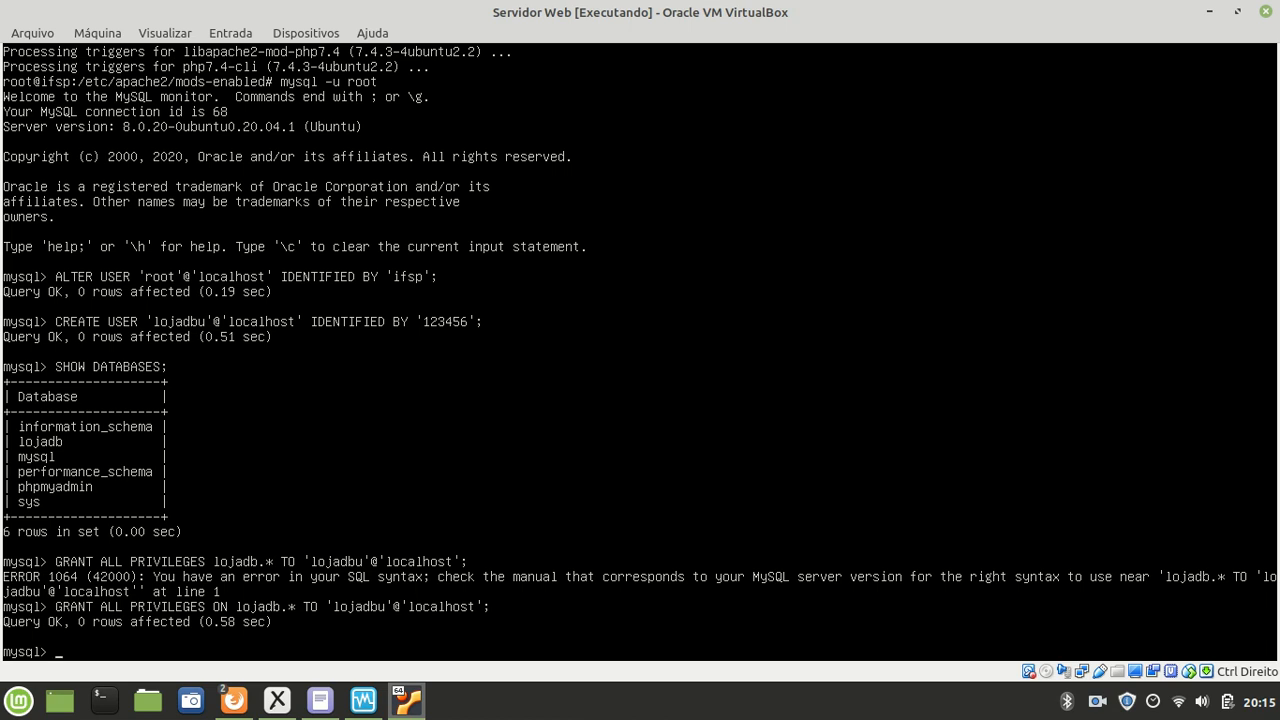
# Step: Run FLUSH PRIVILEGES and exit the MySQL monitor
pyautogui.write('FLUSH PRIVILEGES;')
pyautogui.press('Return')
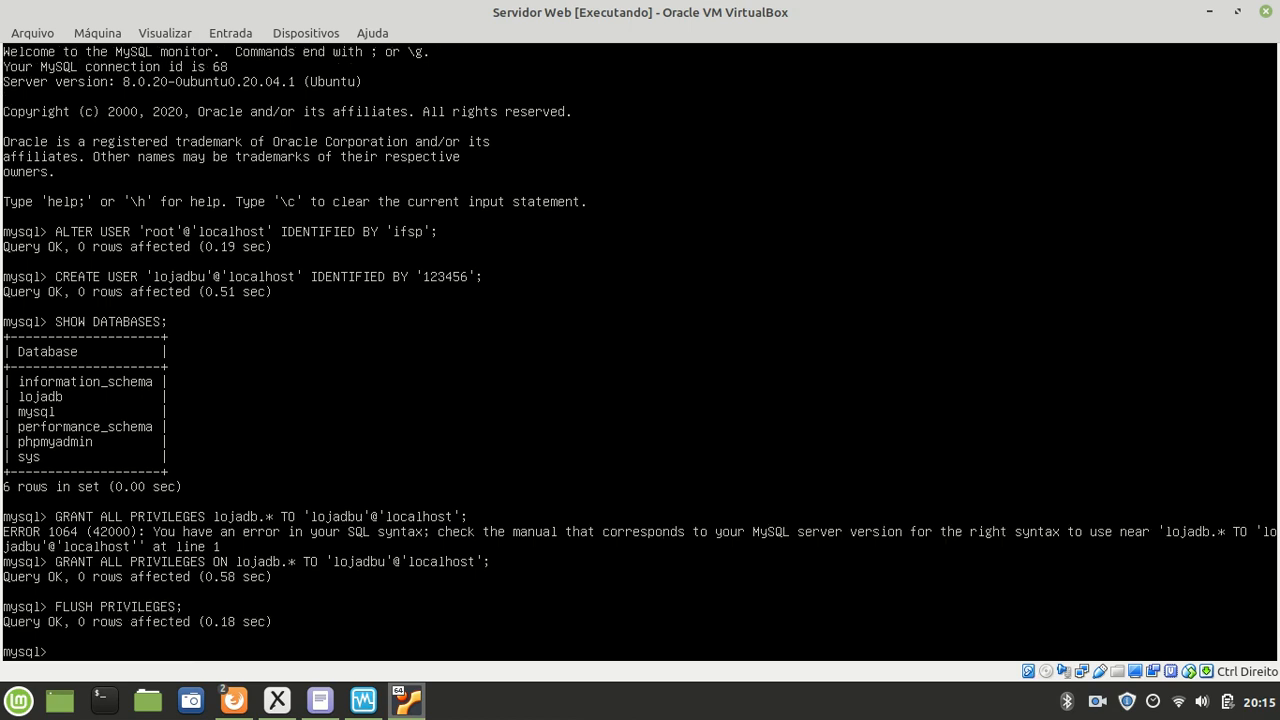
pyautogui.write('exit')
pyautogui.press('Return')
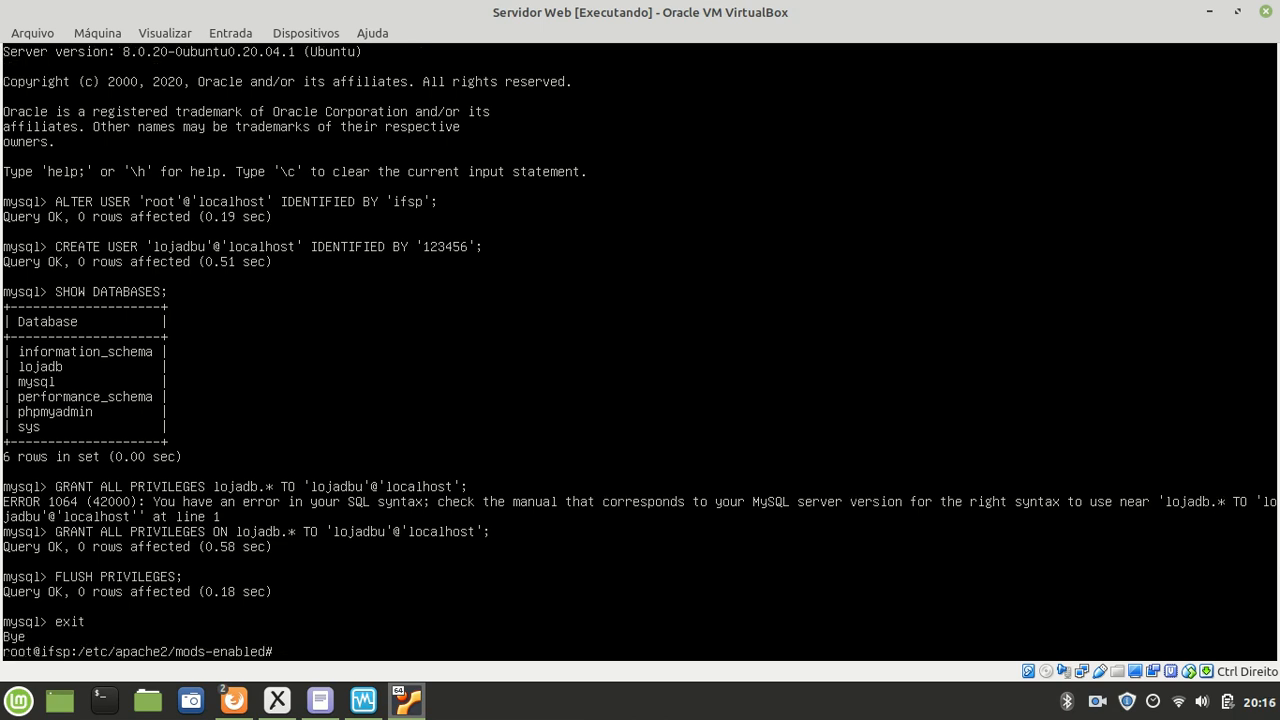
# Step: In Firefox, log in to phpMyAdmin as lojadbu with its password
pyautogui.moveTo(233, 700)
pyautogui.click(300, 627)
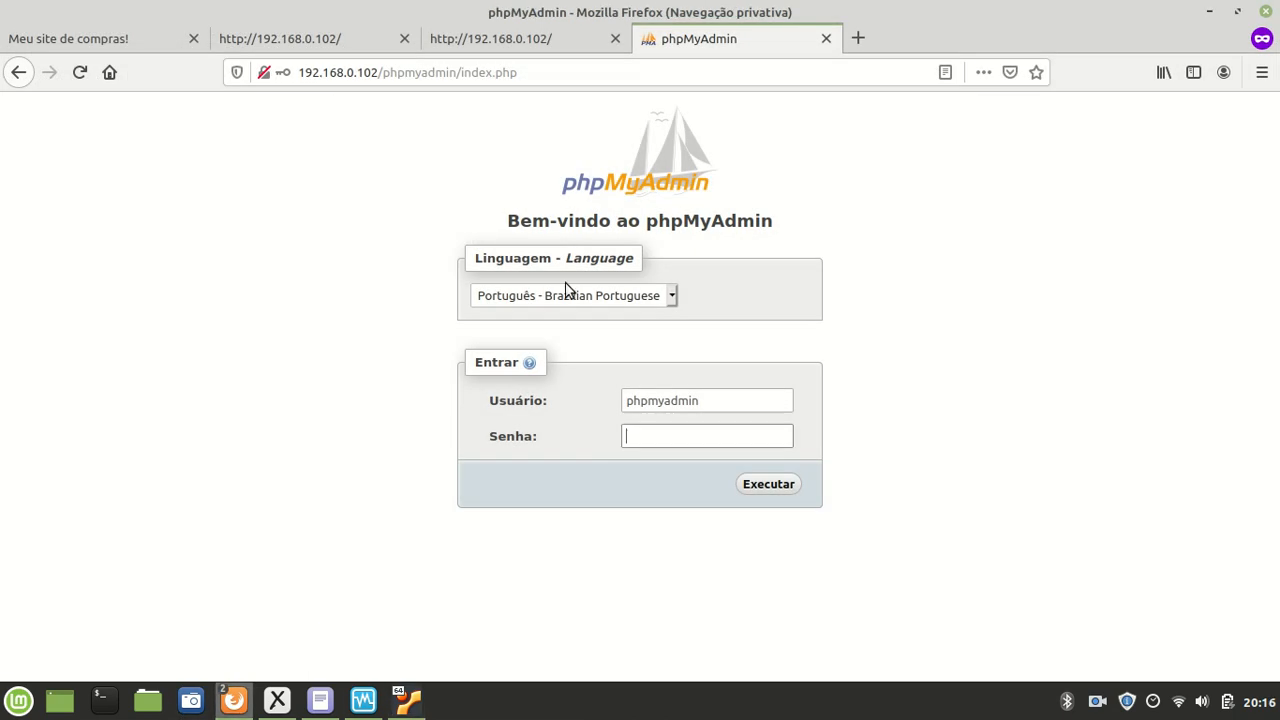
pyautogui.click(697, 400)
pyautogui.doubleClick(727, 408)
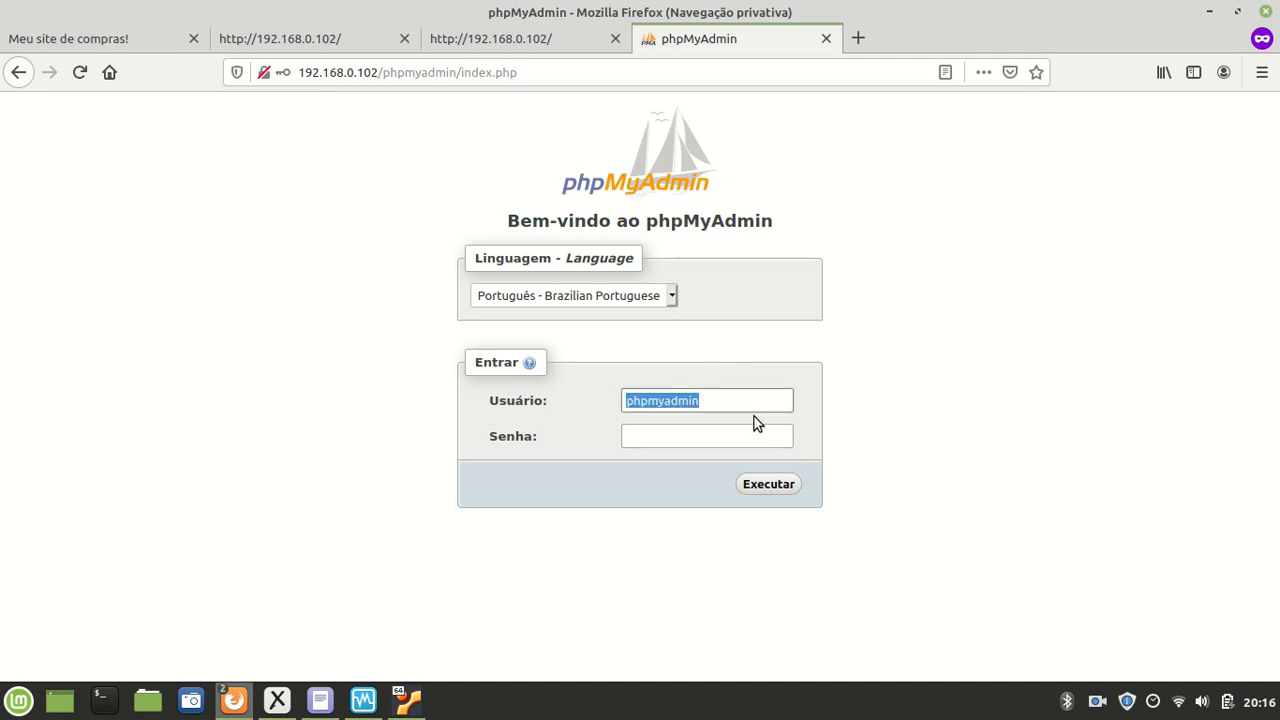
pyautogui.write('lojadbu')
pyautogui.press('Tab')
pyautogui.hotkey('shift', 'Tab')
pyautogui.press('Right')
pyautogui.press('Tab')
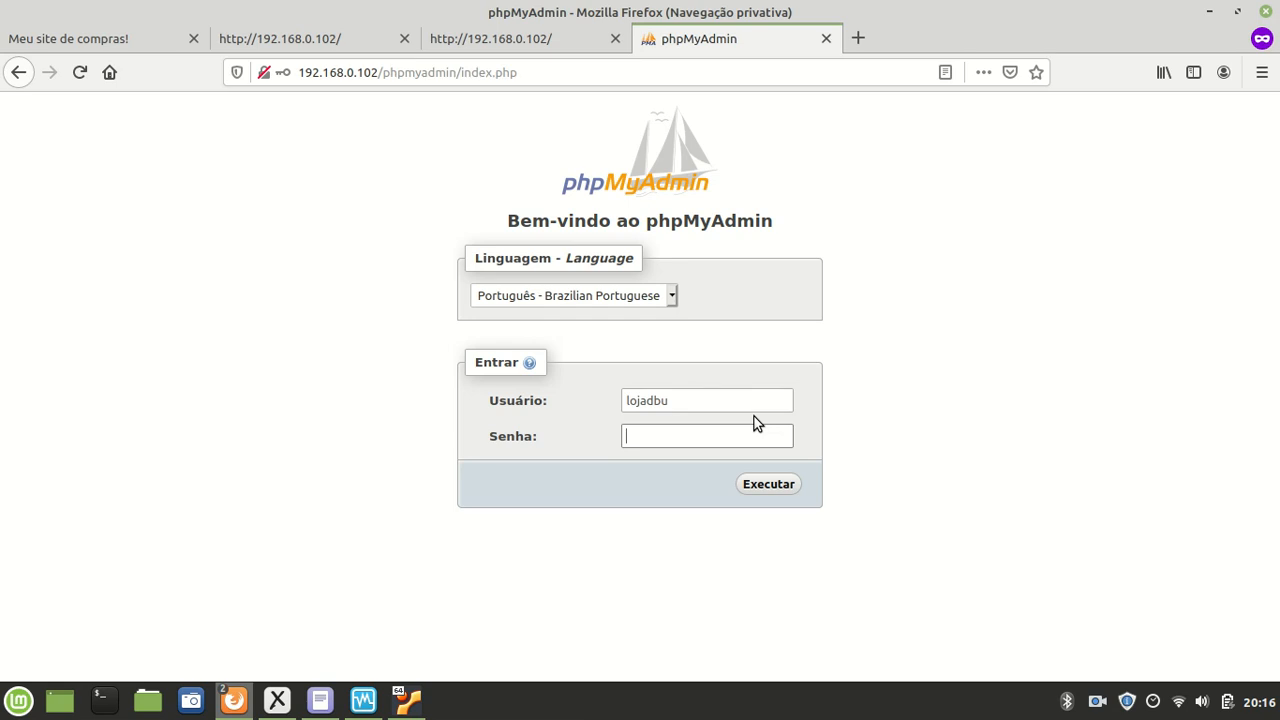
pyautogui.write('••••••')
pyautogui.click(767, 485)
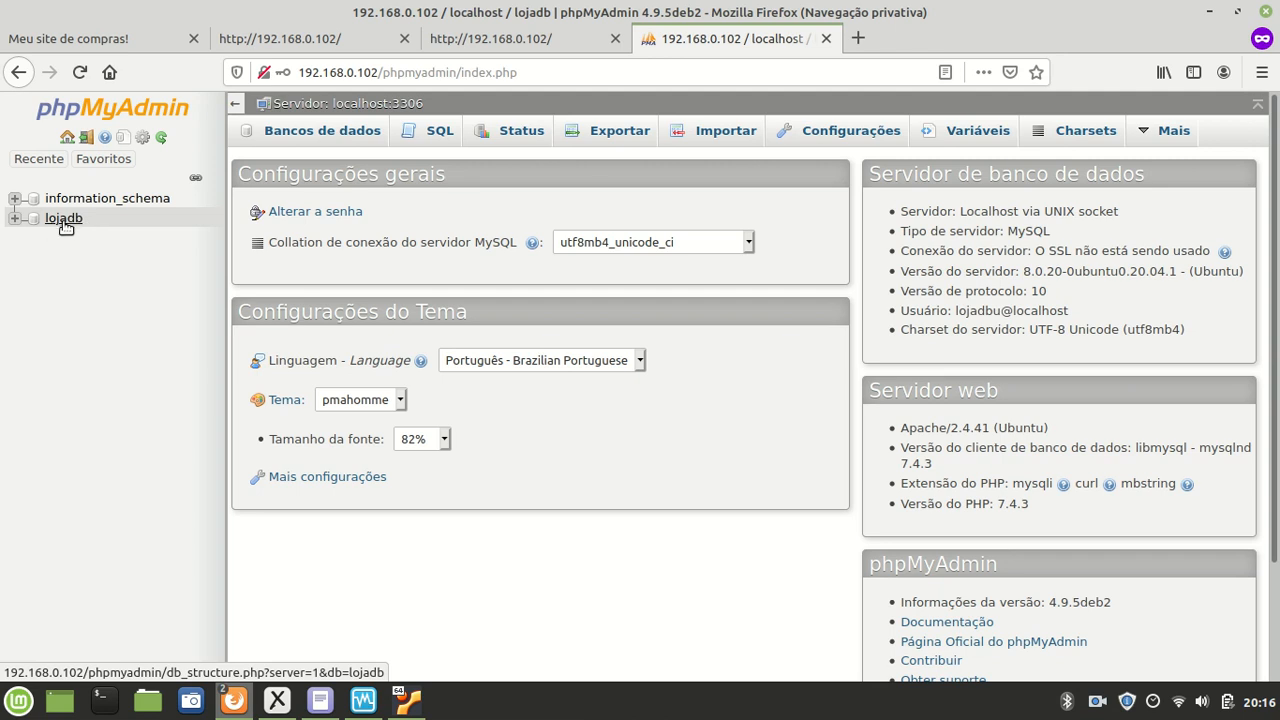
# Step: Open lojadb, start a new table named produtos, then log out
pyautogui.click(66, 221)
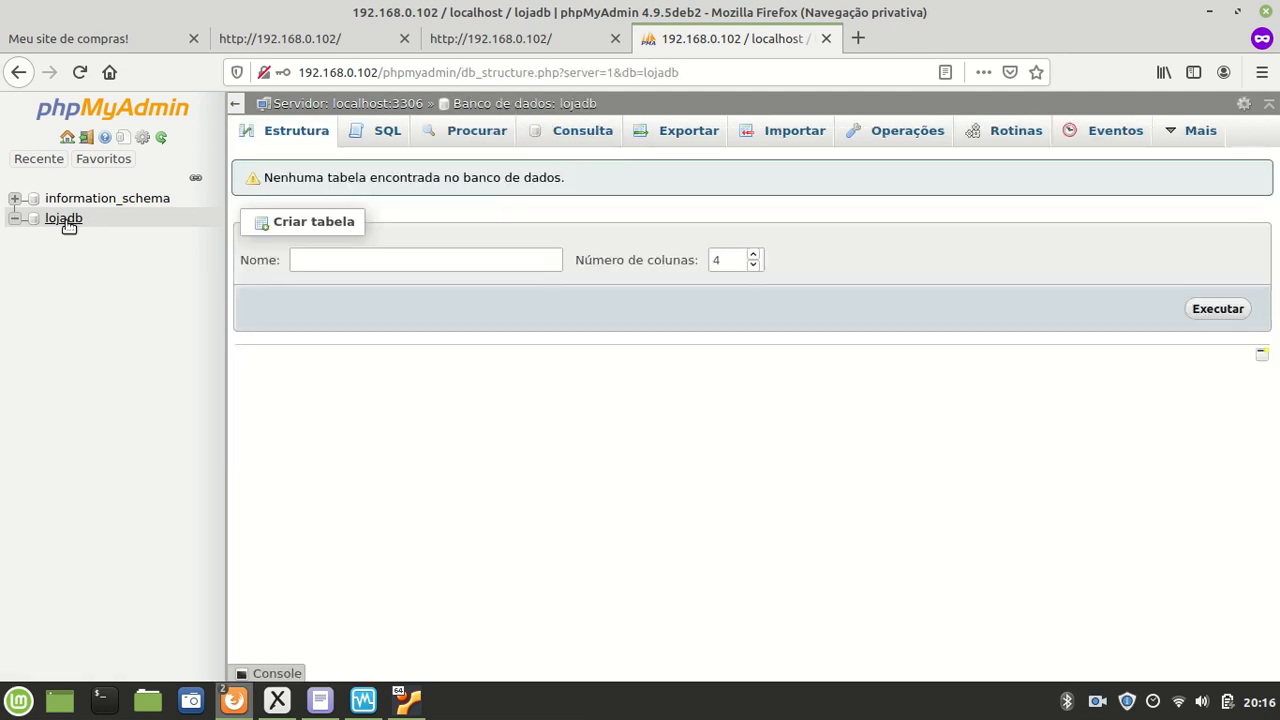
pyautogui.click(326, 263)
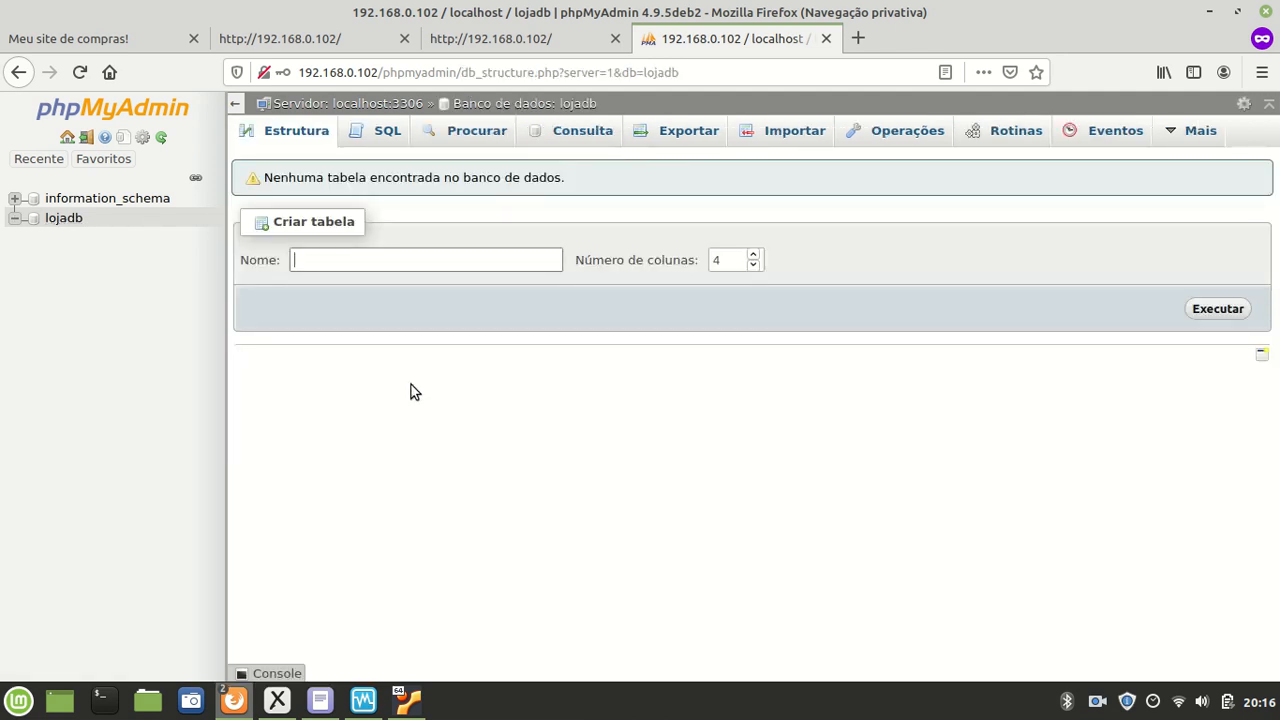
pyautogui.write('produtos')
pyautogui.click(1227, 315)
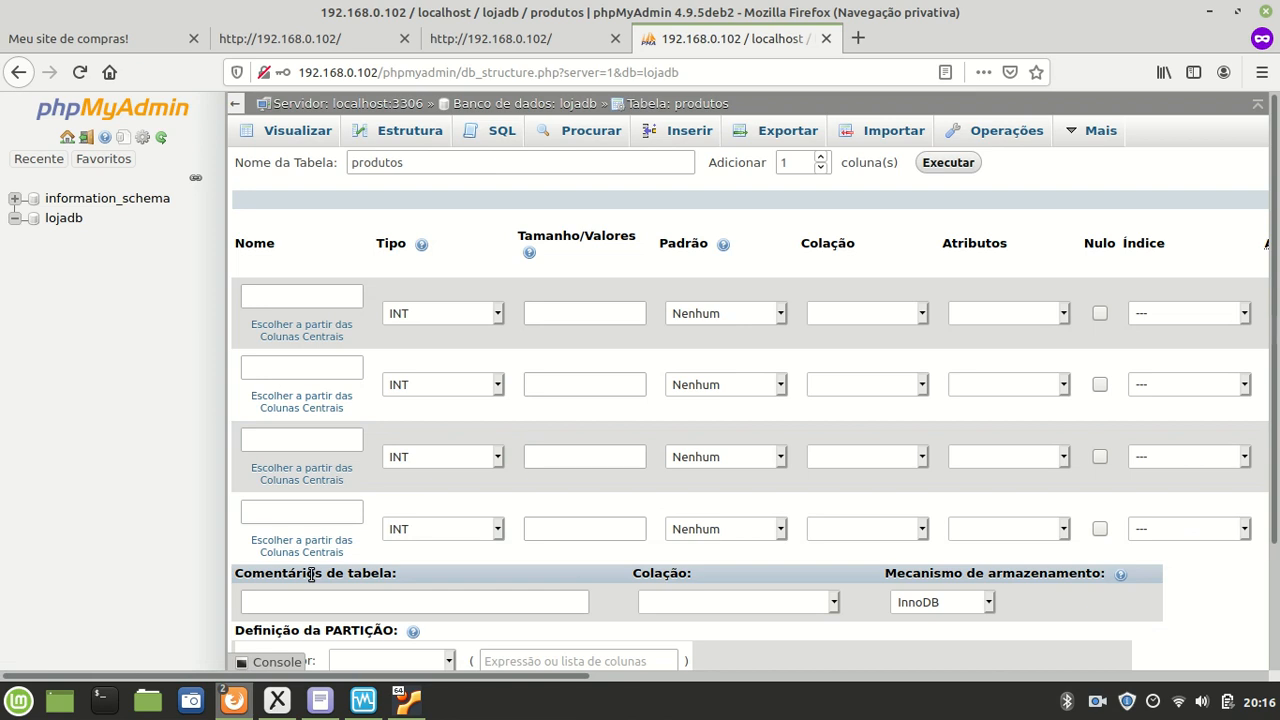
pyautogui.click(87, 137)
# Step: In the VM terminal, start mysql -u root and revoke all lojadb.* privileges from lojadbu@localhost
pyautogui.moveTo(418, 704)
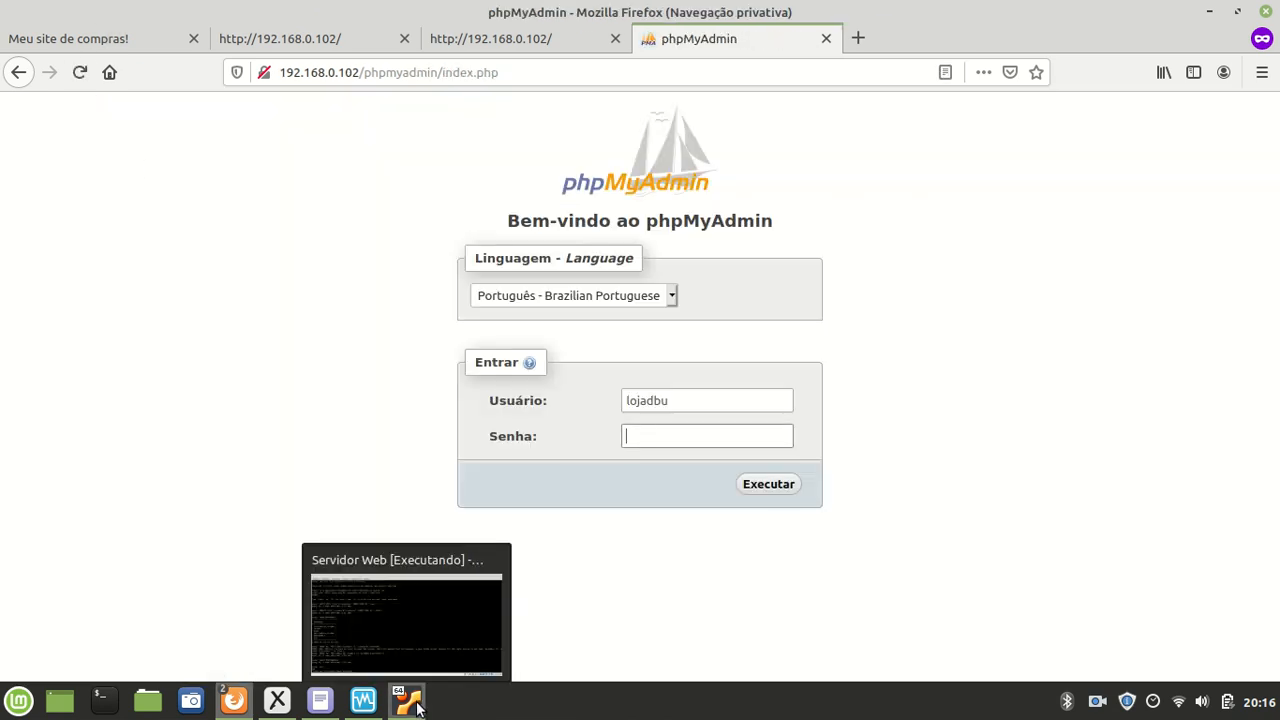
pyautogui.click(418, 704)
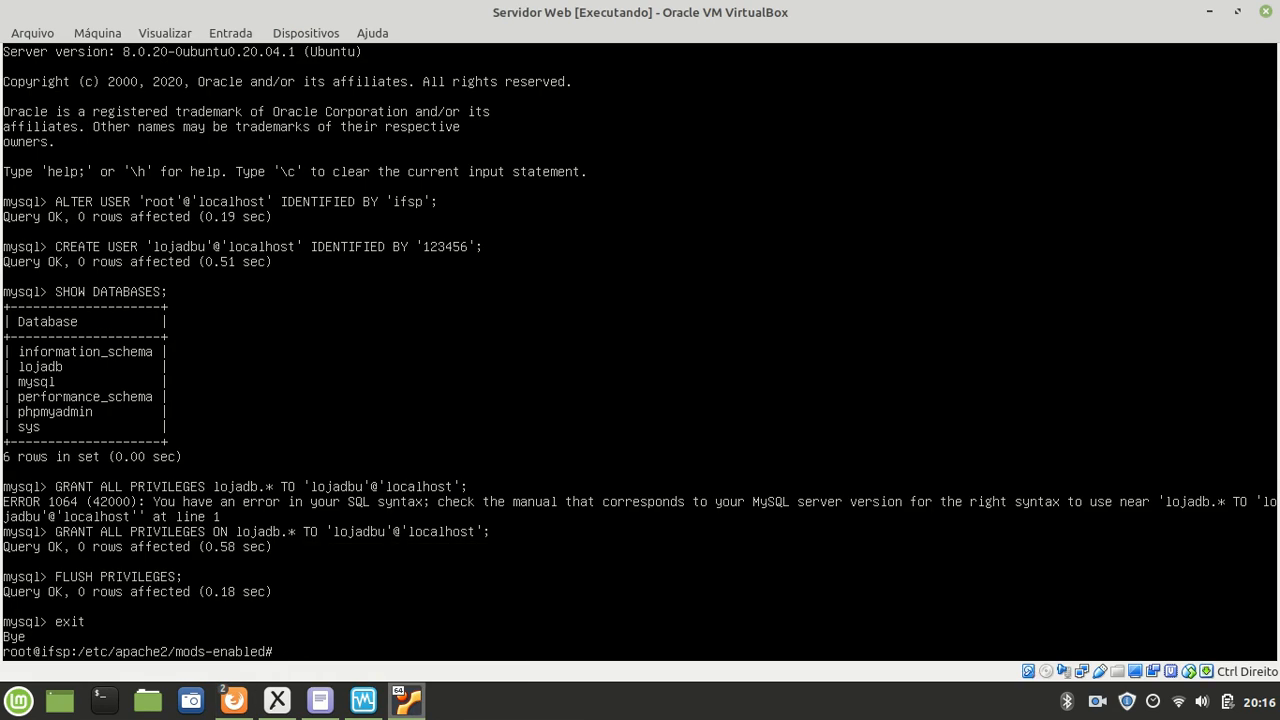
pyautogui.write('REVOKE ALL ON lojadb')
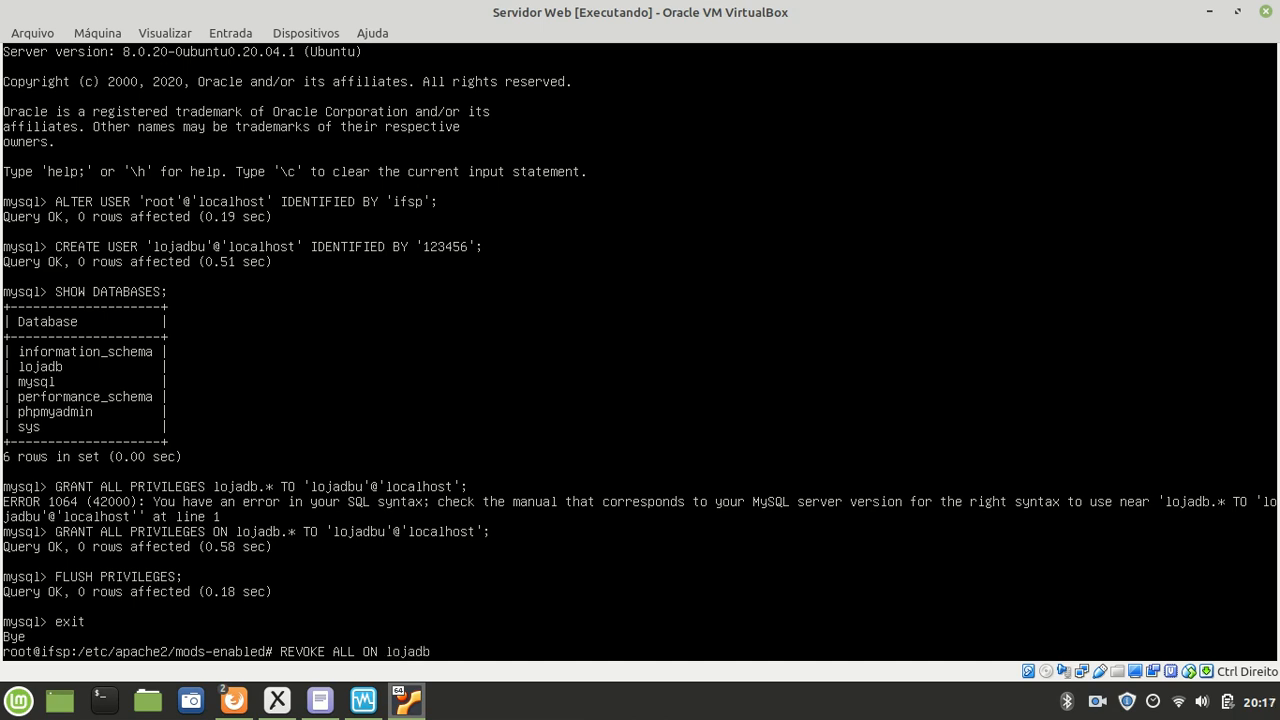
pyautogui.write(".* FROM 'lojadbu'@'localhost';")
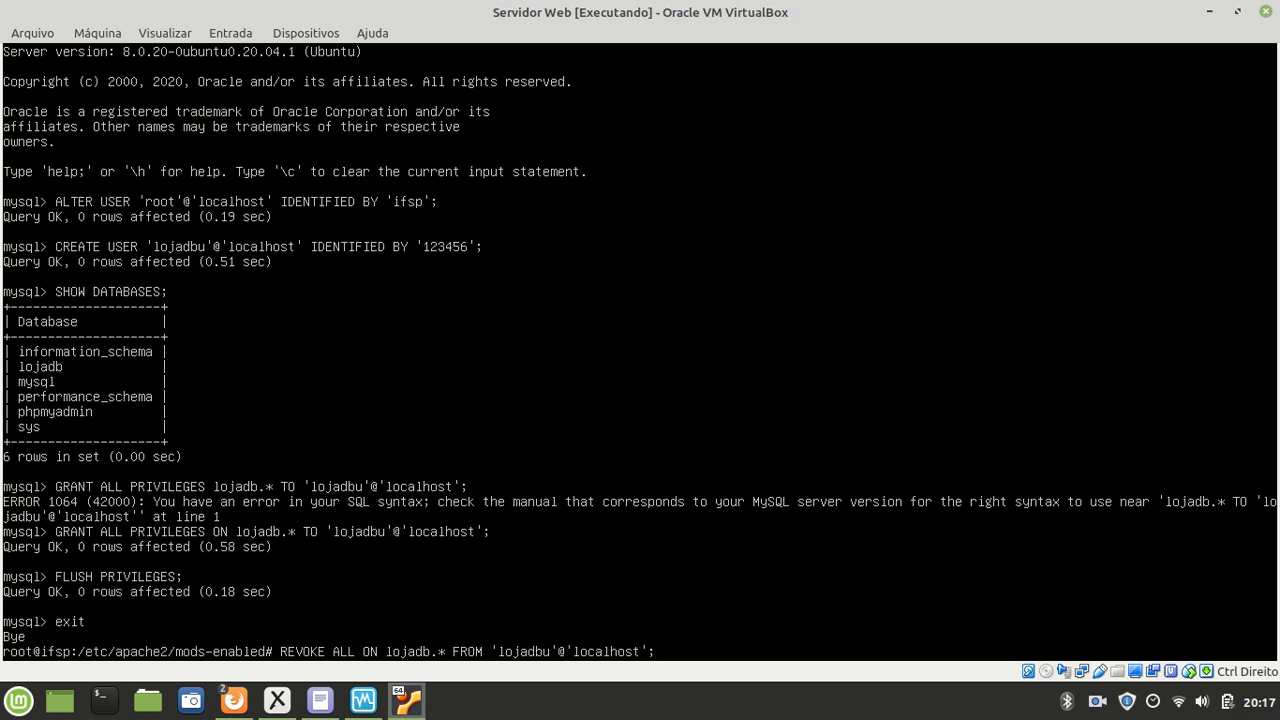
pyautogui.press('Return')
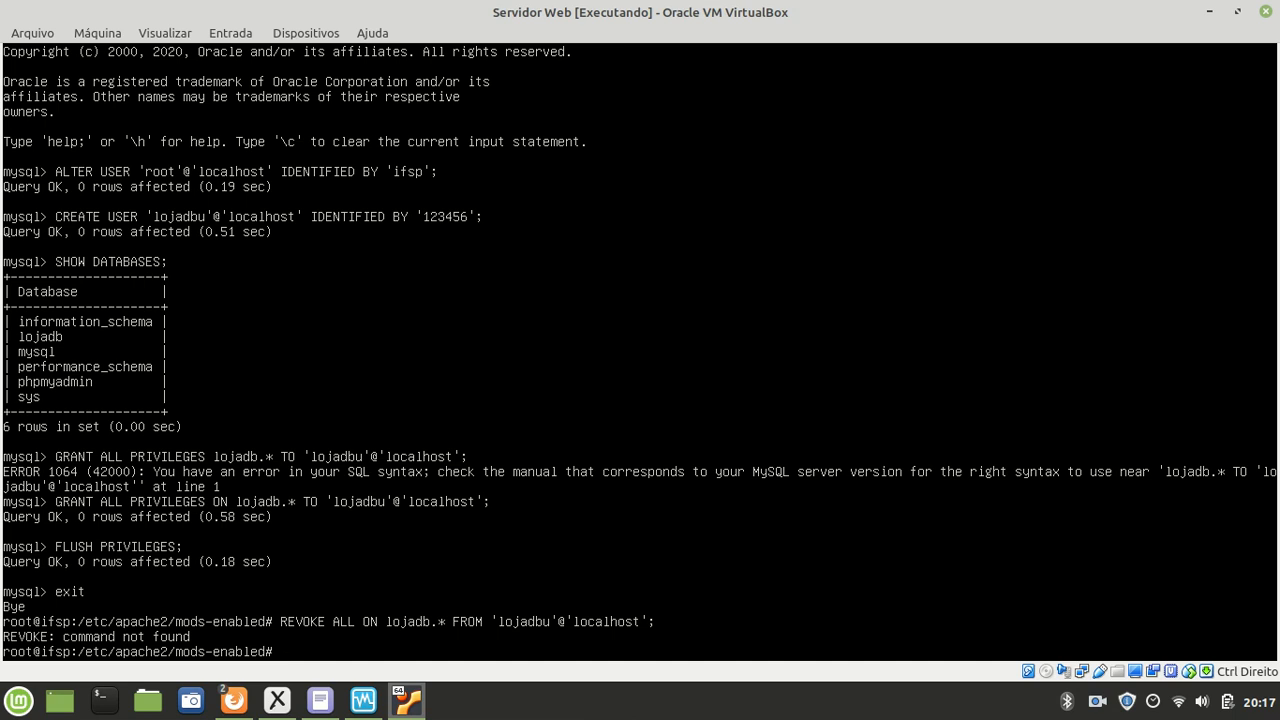
pyautogui.write('mysql -u root')
pyautogui.press('Return')
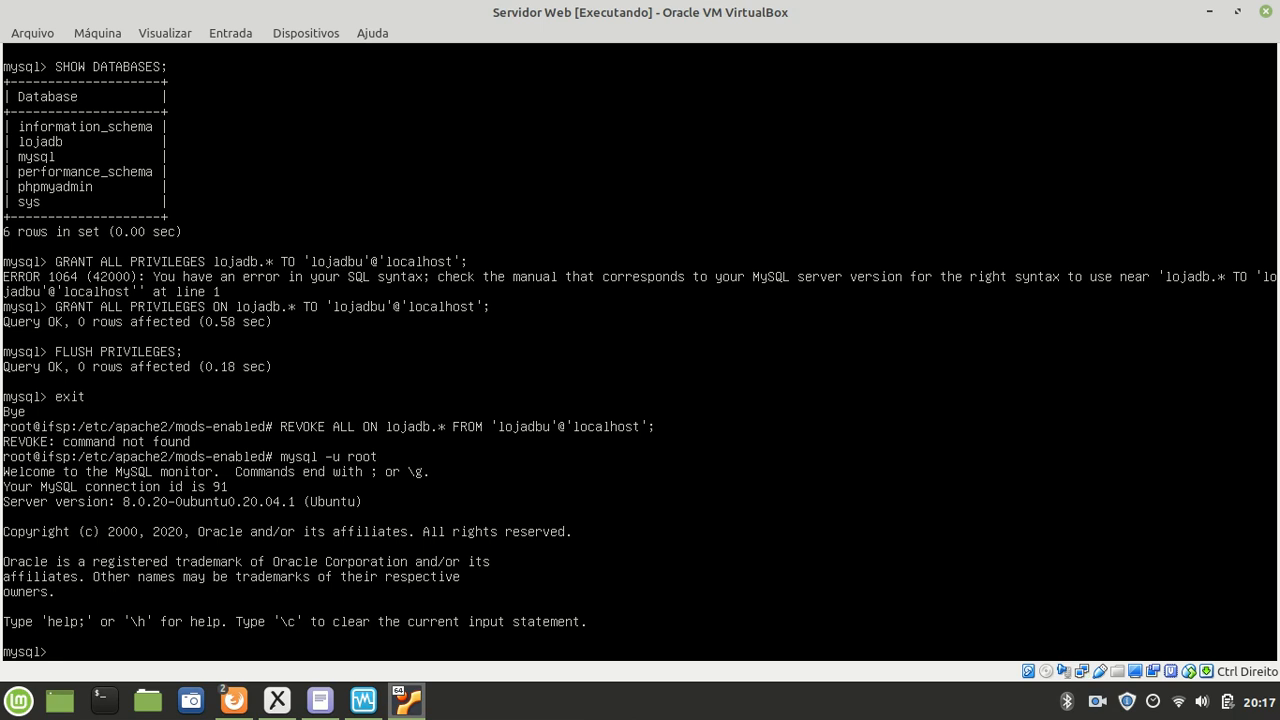
pyautogui.write('REVOKE ALL ON lojad')
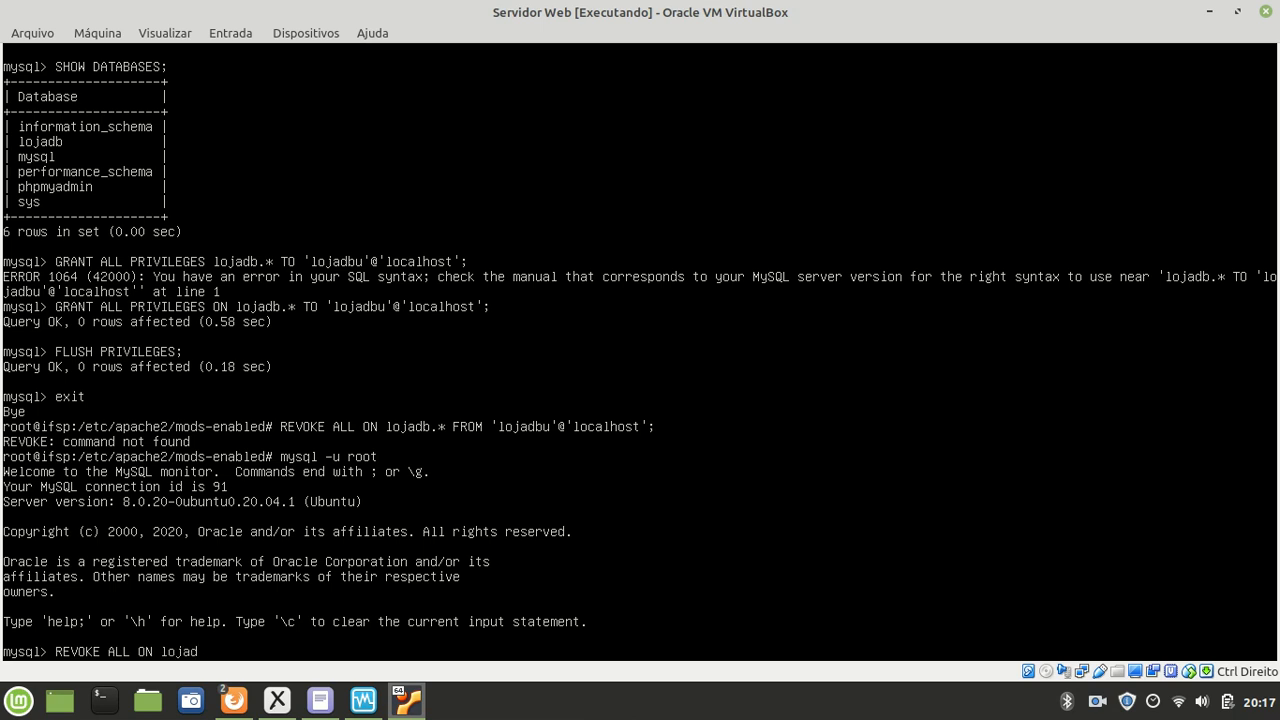
pyautogui.write('.b')
pyautogui.write("* FROM 'lojadbu'@''localhost';")
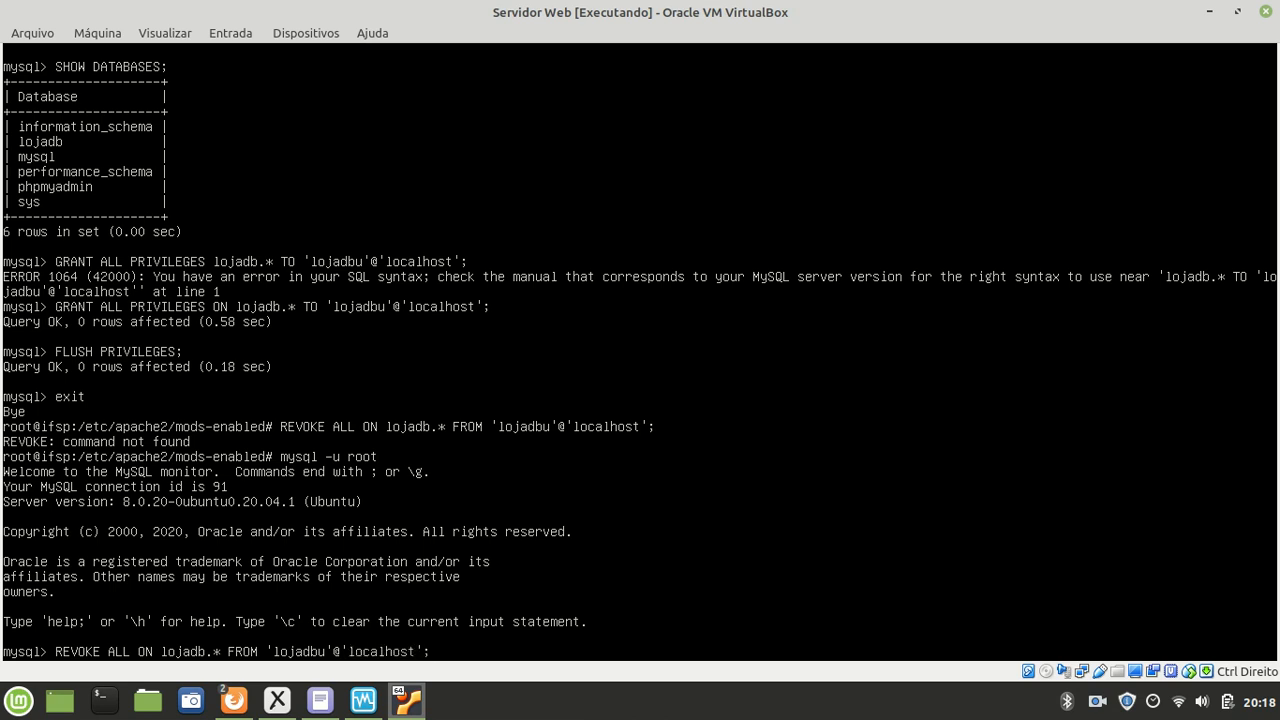
pyautogui.press('Return')
# Step: Run FLUSH PRIVILEGES, fixing the misspelling, and exit the MySQL monitor
pyautogui.write('FL')
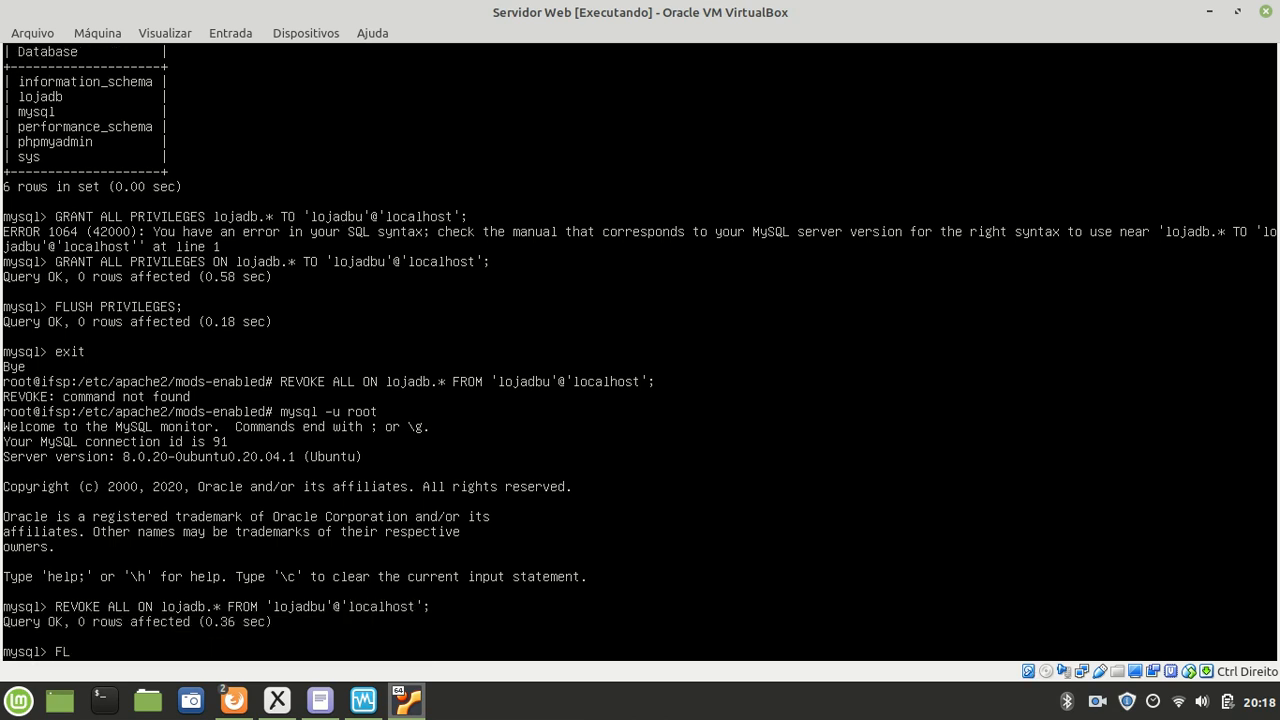
pyautogui.write('USH PRIVILGES;')
pyautogui.press('Return')
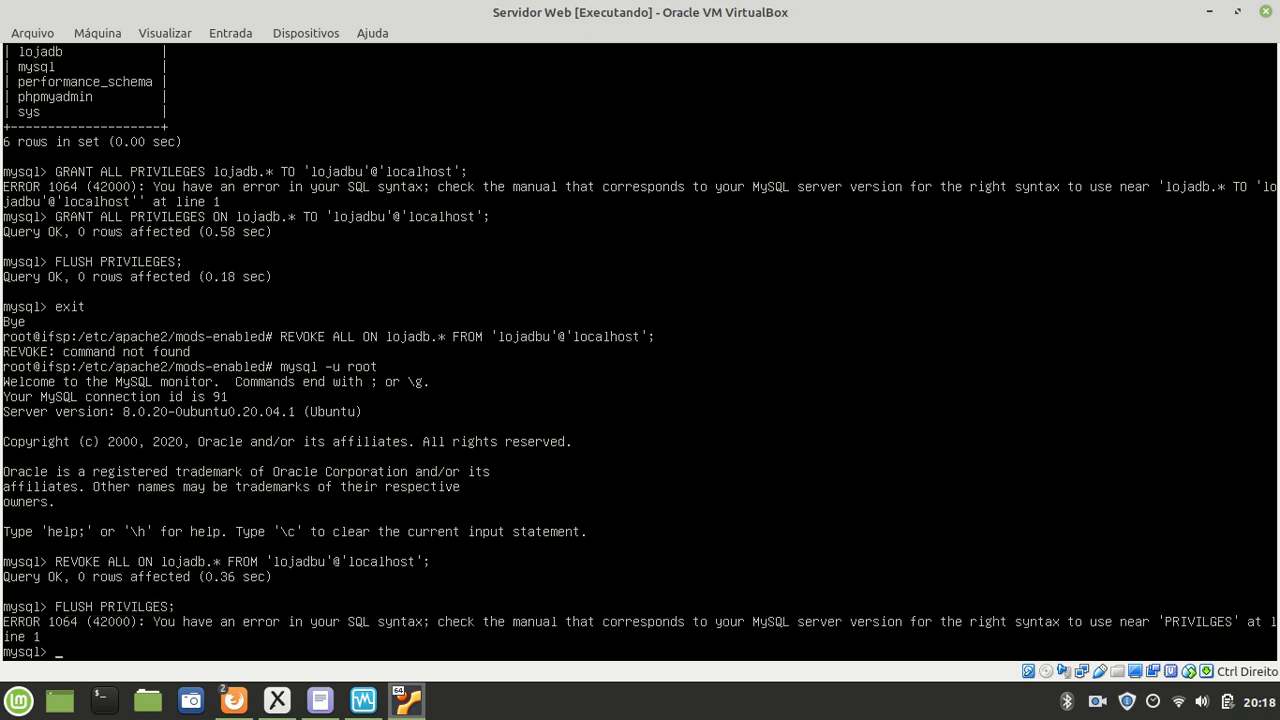
pyautogui.press('Up')
pyautogui.write('E')
pyautogui.press('Return')
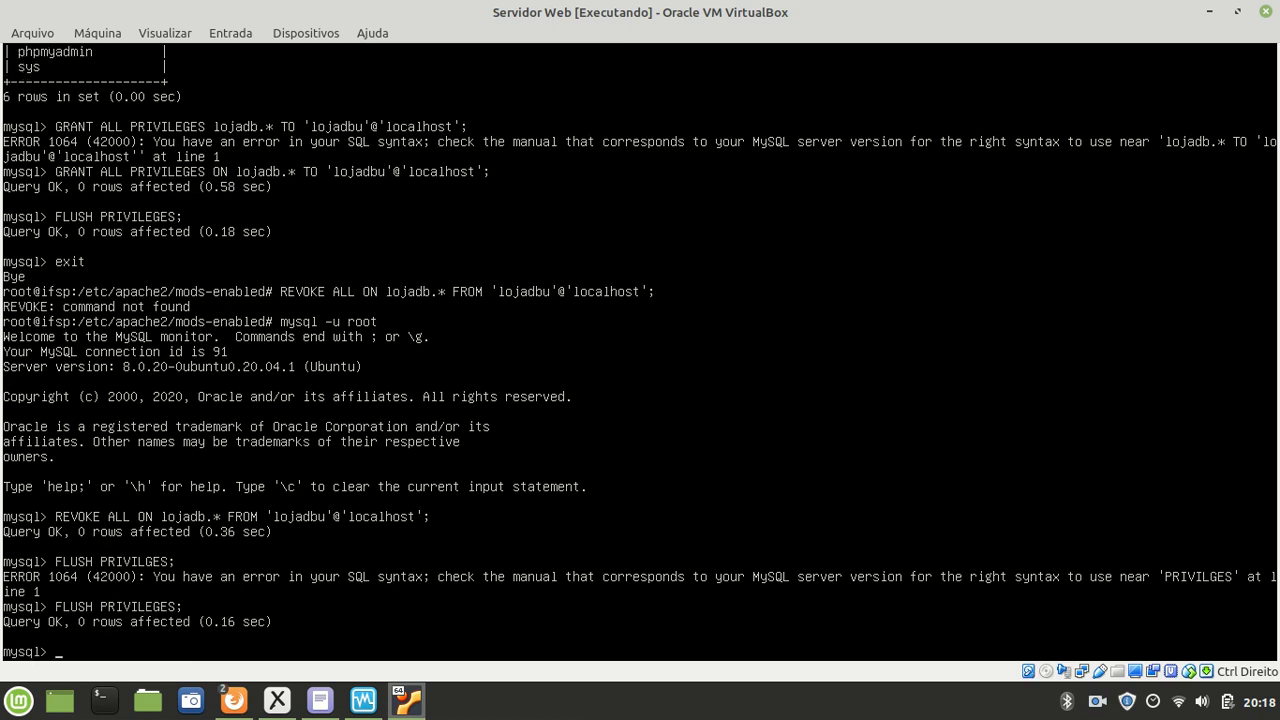
pyautogui.write('exit')
pyautogui.press('Return')
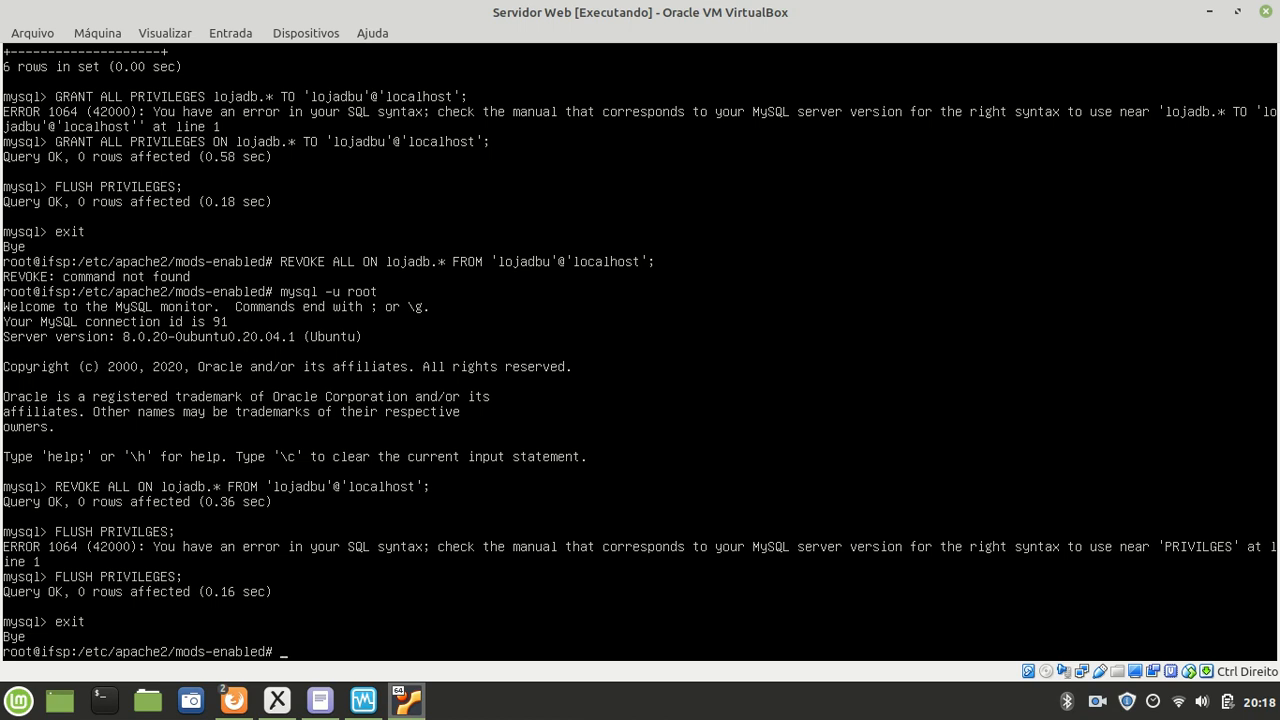
# Step: Log back in to phpMyAdmin as lojadbu with its password
pyautogui.click(230, 700)
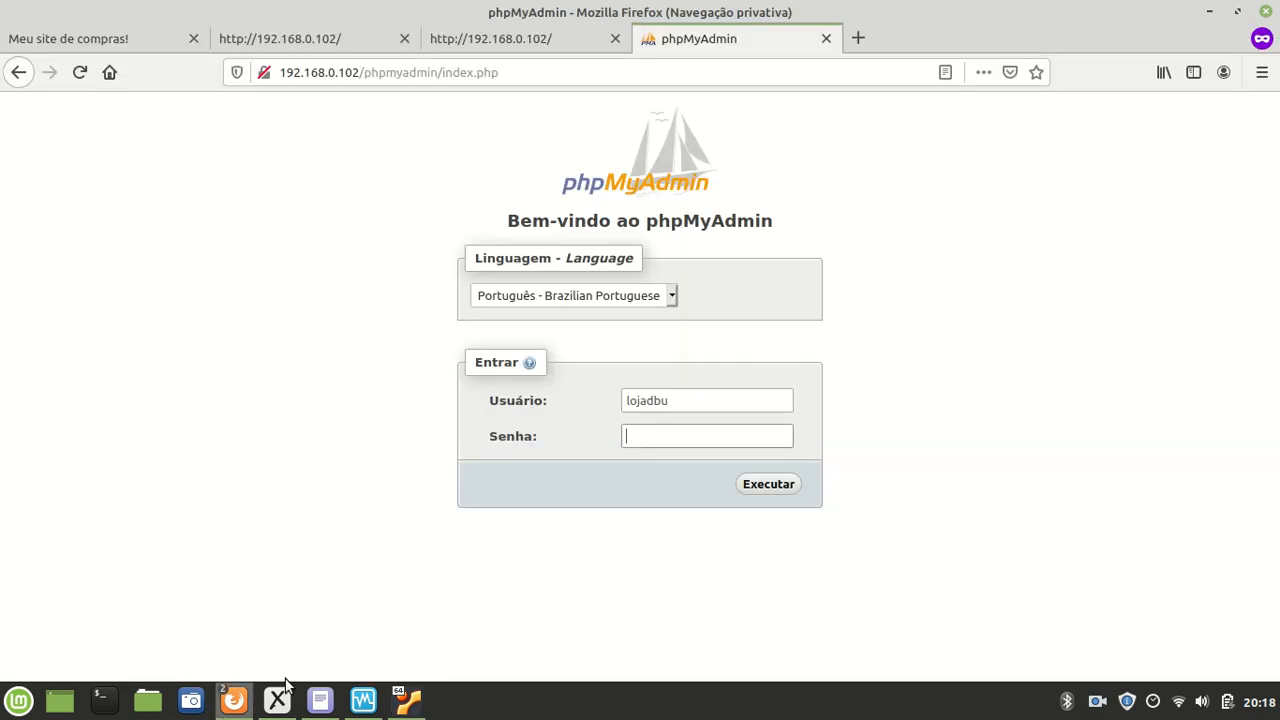
pyautogui.click(705, 439)
pyautogui.write('•••••')
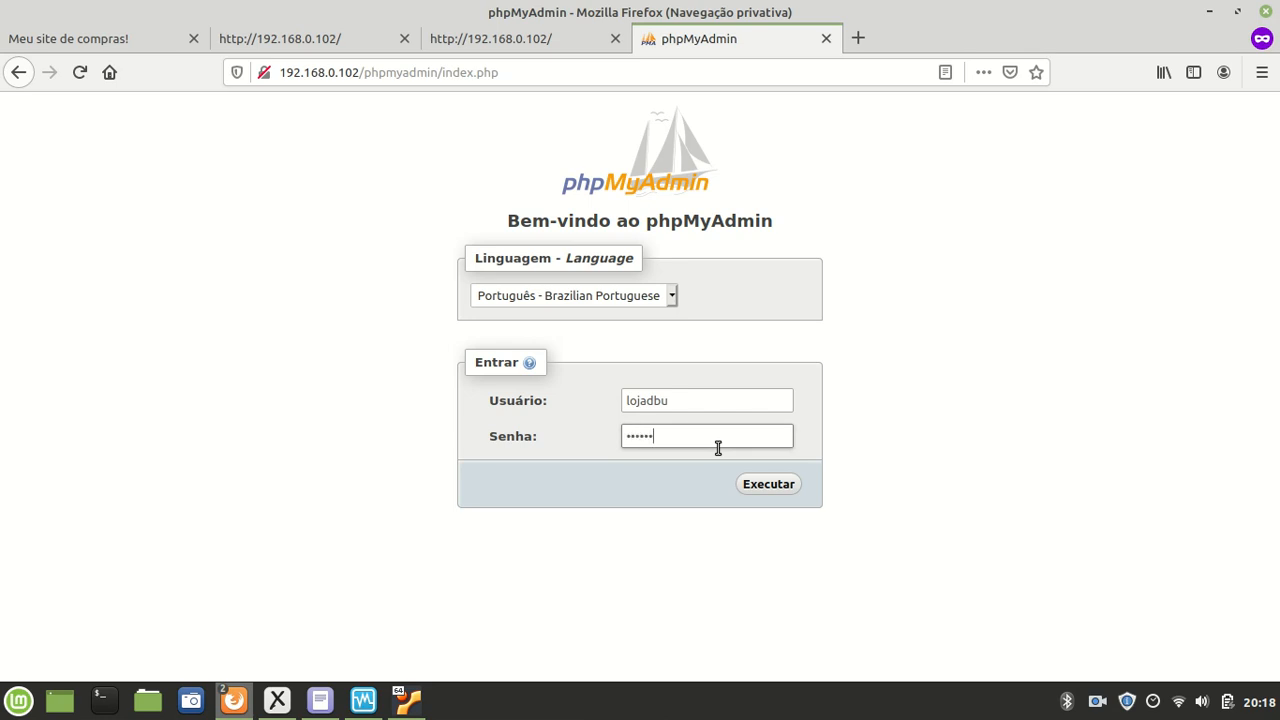
pyautogui.click(772, 485)
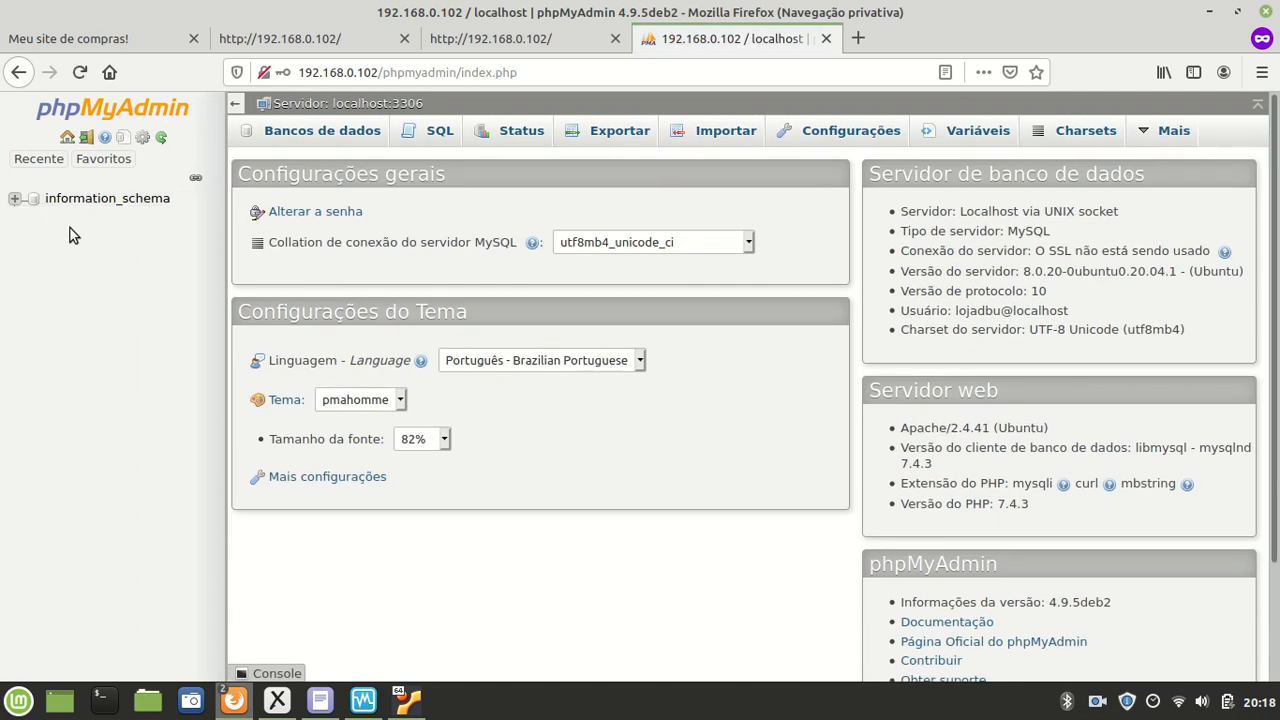
pyautogui.click(407, 700)
# Step: Log into MySQL as root and re-grant lojadbu all privileges on lojadb.*
pyautogui.press('Up')
pyautogui.press('Up')
pyautogui.press('Down')
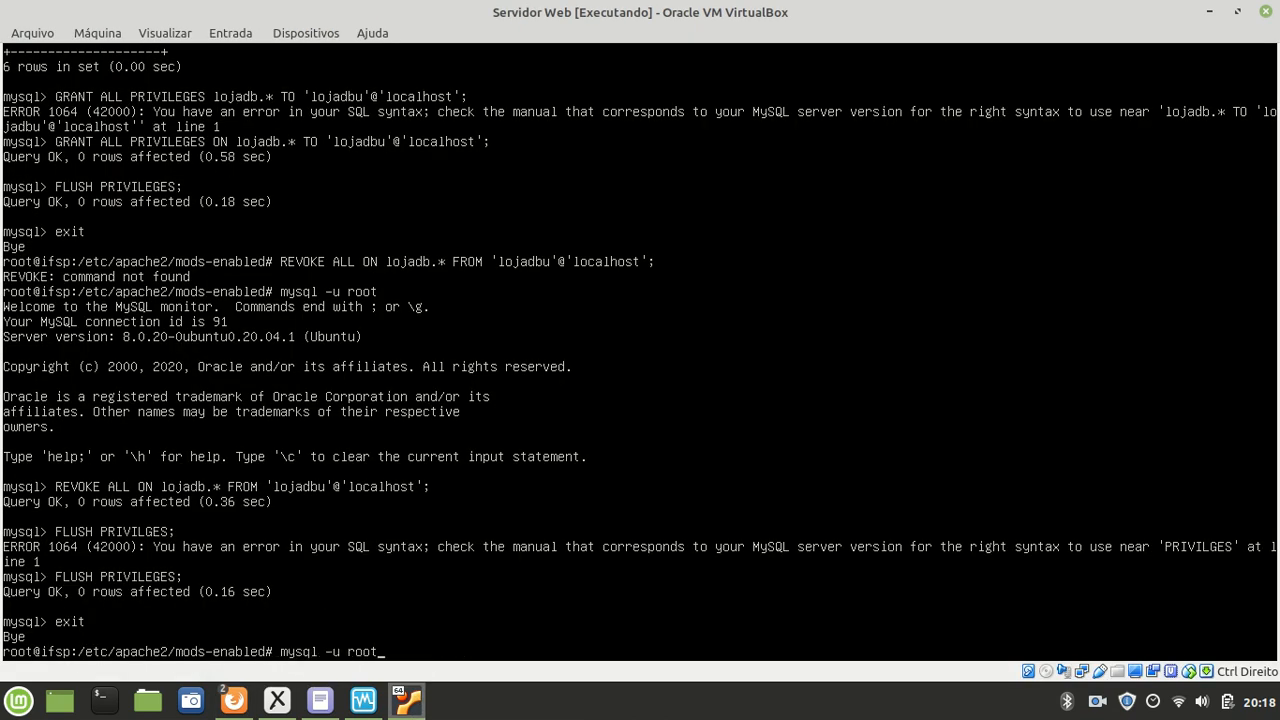
pyautogui.press('Return')
pyautogui.write('exit')
pyautogui.press('Up')
pyautogui.press('Up')
pyautogui.press('Up')
pyautogui.press('Up')
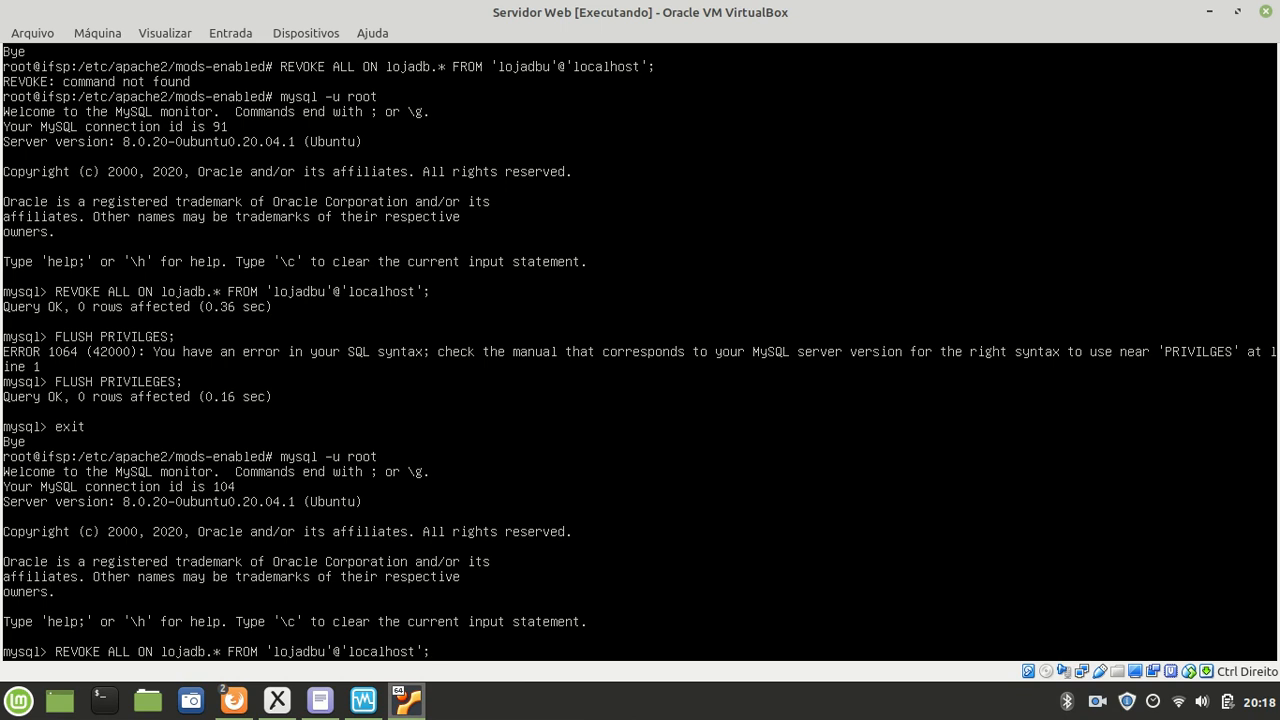
pyautogui.press('Up')
pyautogui.press('Up')
pyautogui.press('Up')
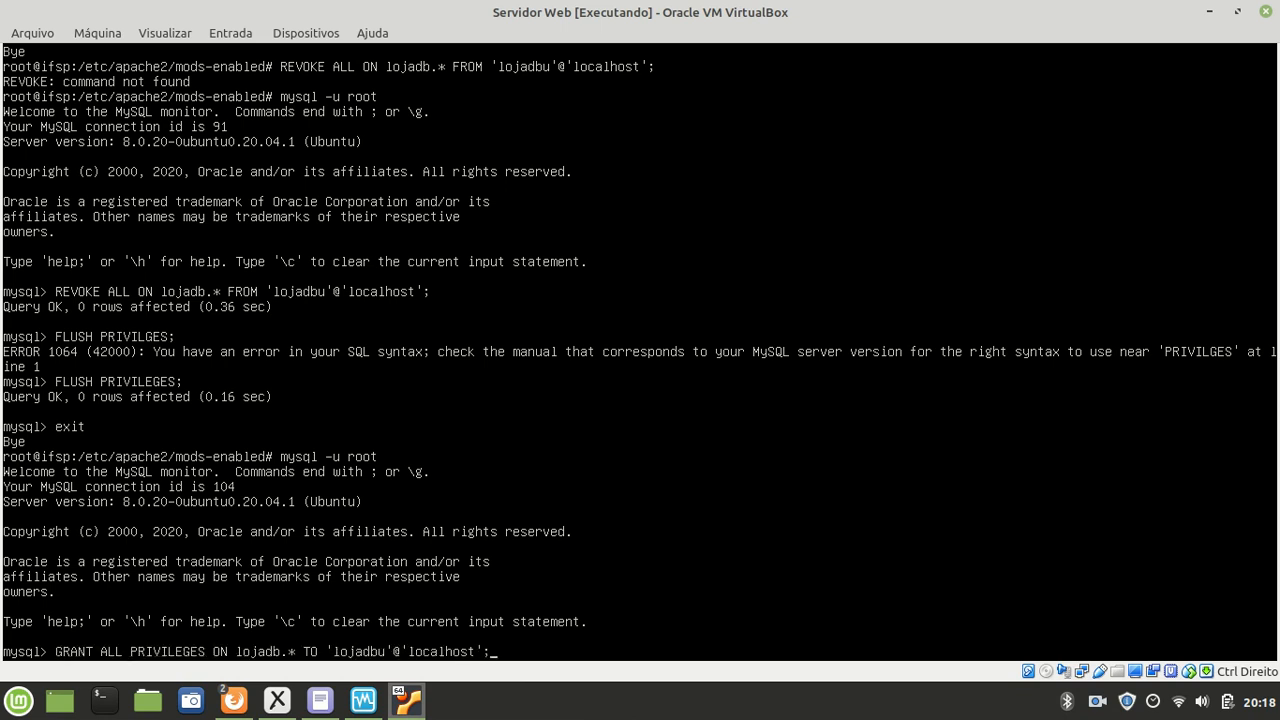
pyautogui.press('Return')
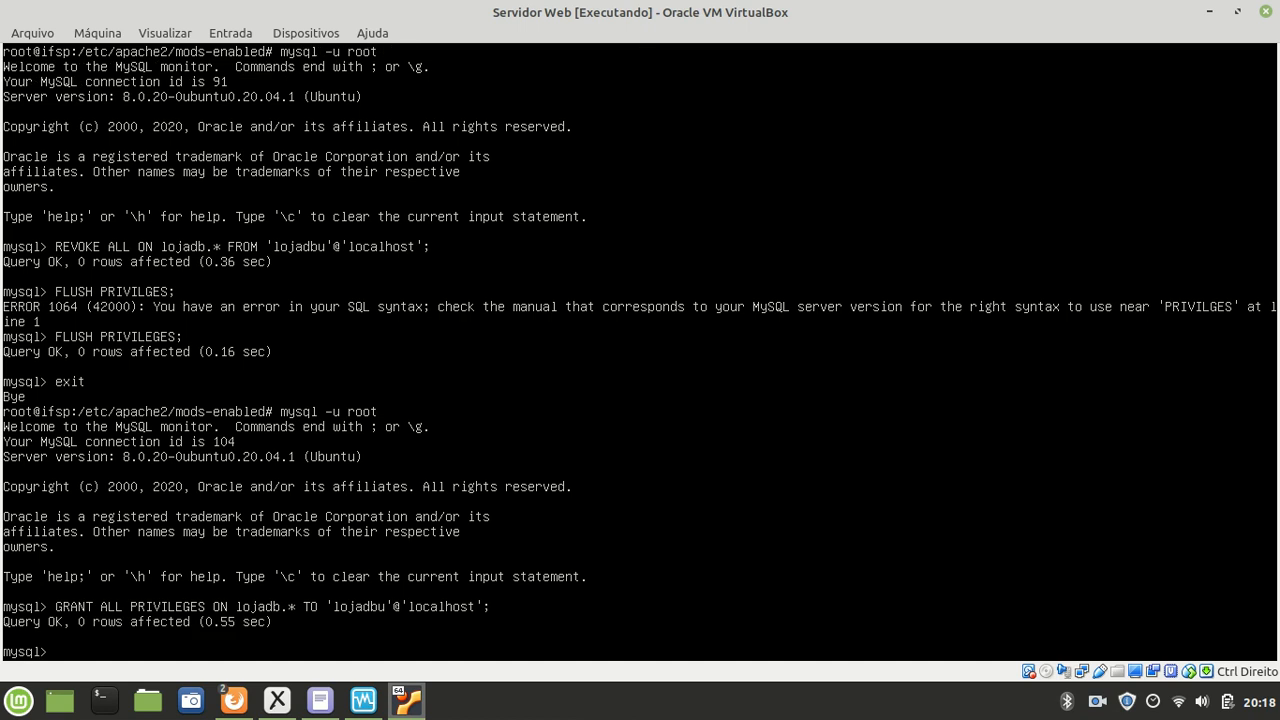
# Step: Run FLUSH PRIVILEGES and exit the MySQL monitor back to the root shell
pyautogui.press('Up')
pyautogui.press('Up')
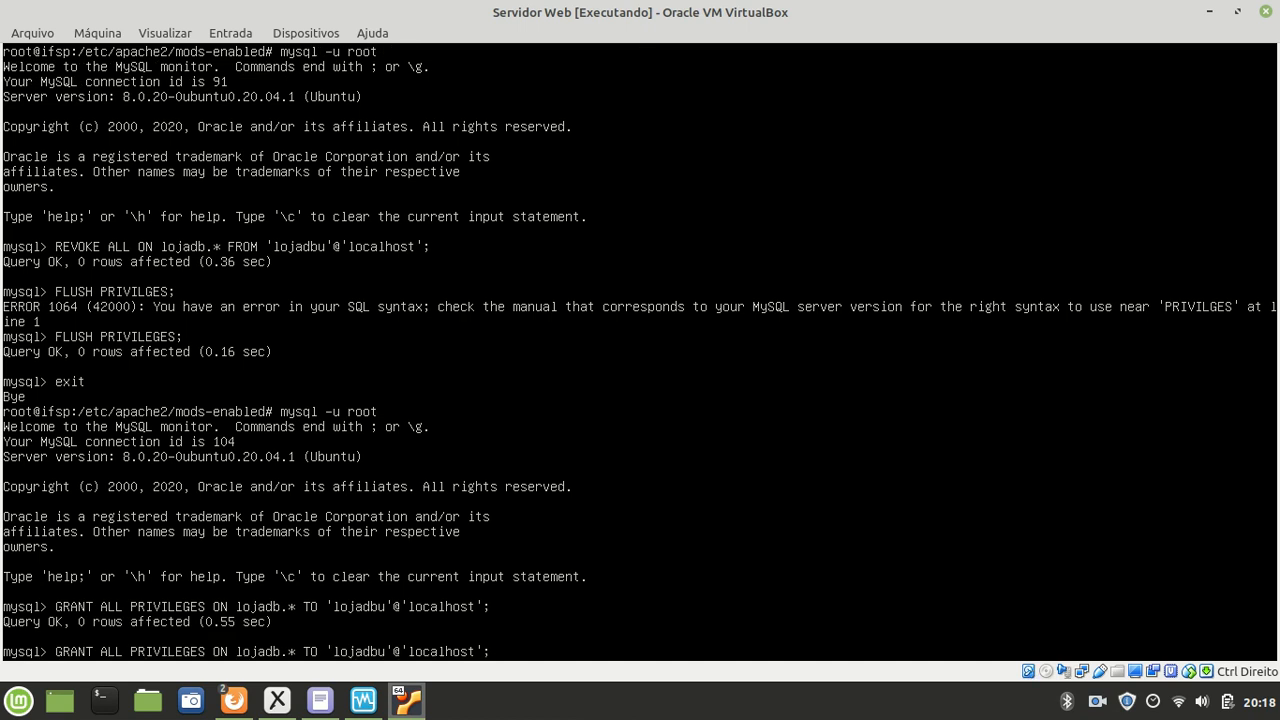
pyautogui.press('Return')
pyautogui.press('Up')
pyautogui.press('Up')
pyautogui.press('Up')
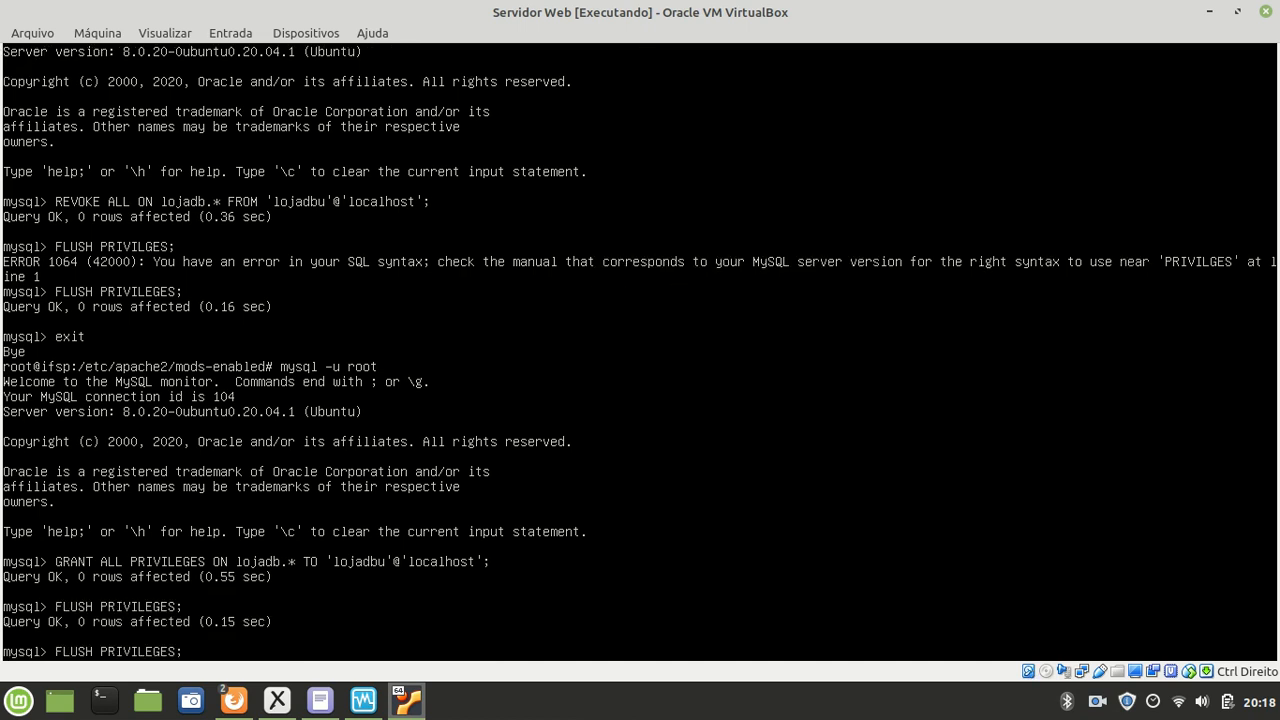
pyautogui.press('Return')
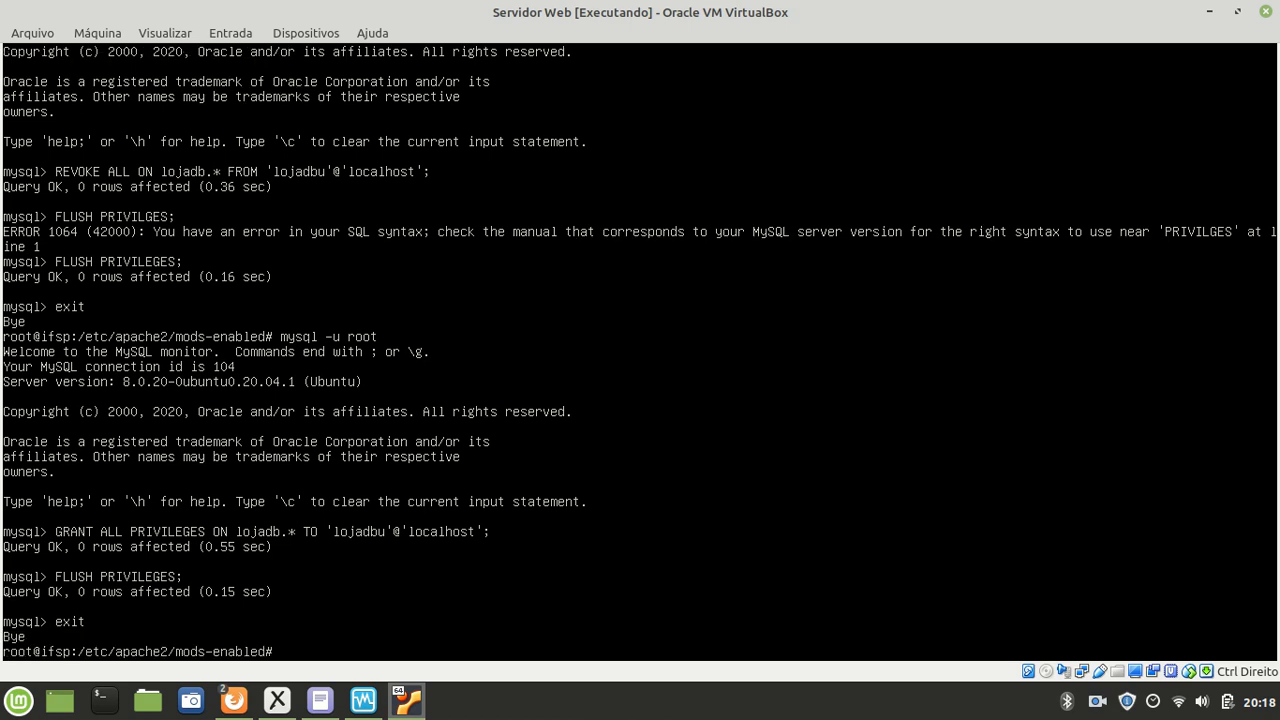
# Step: Reload phpMyAdmin and open lojadb, confirming it lists for lojadbu with no tables, then return to the VM terminal
pyautogui.moveTo(233, 700)
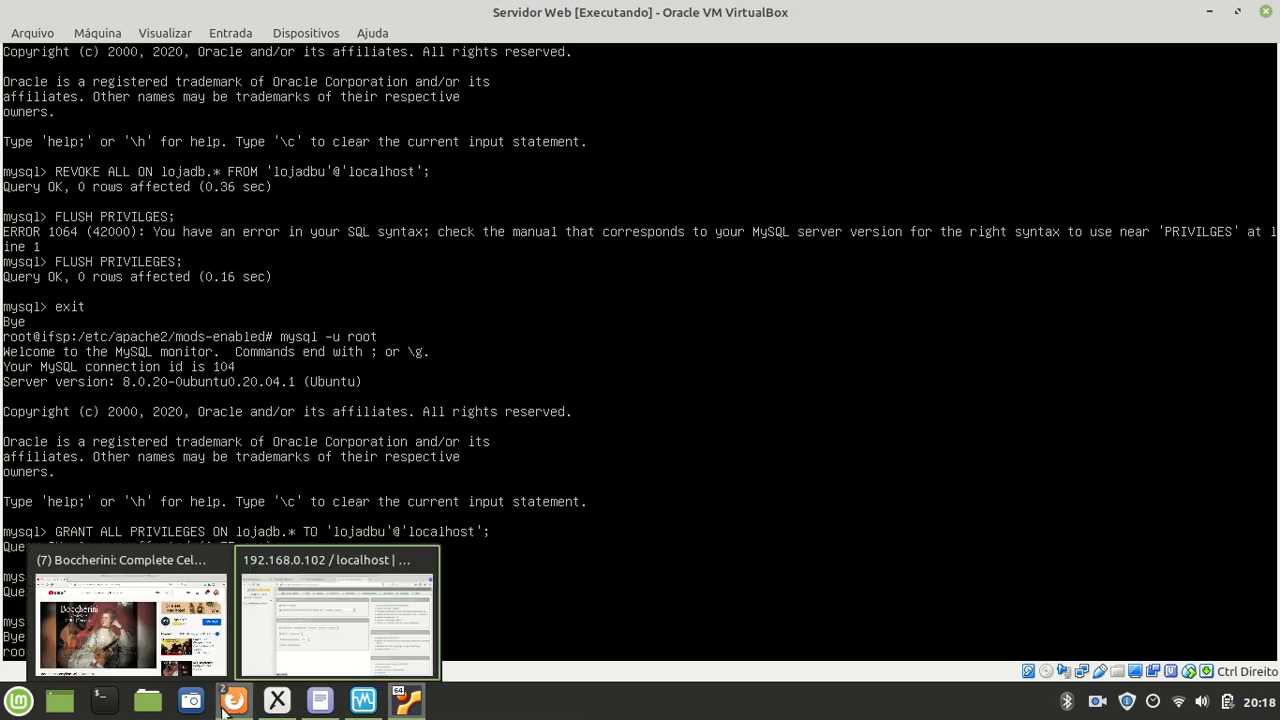
pyautogui.click(305, 627)
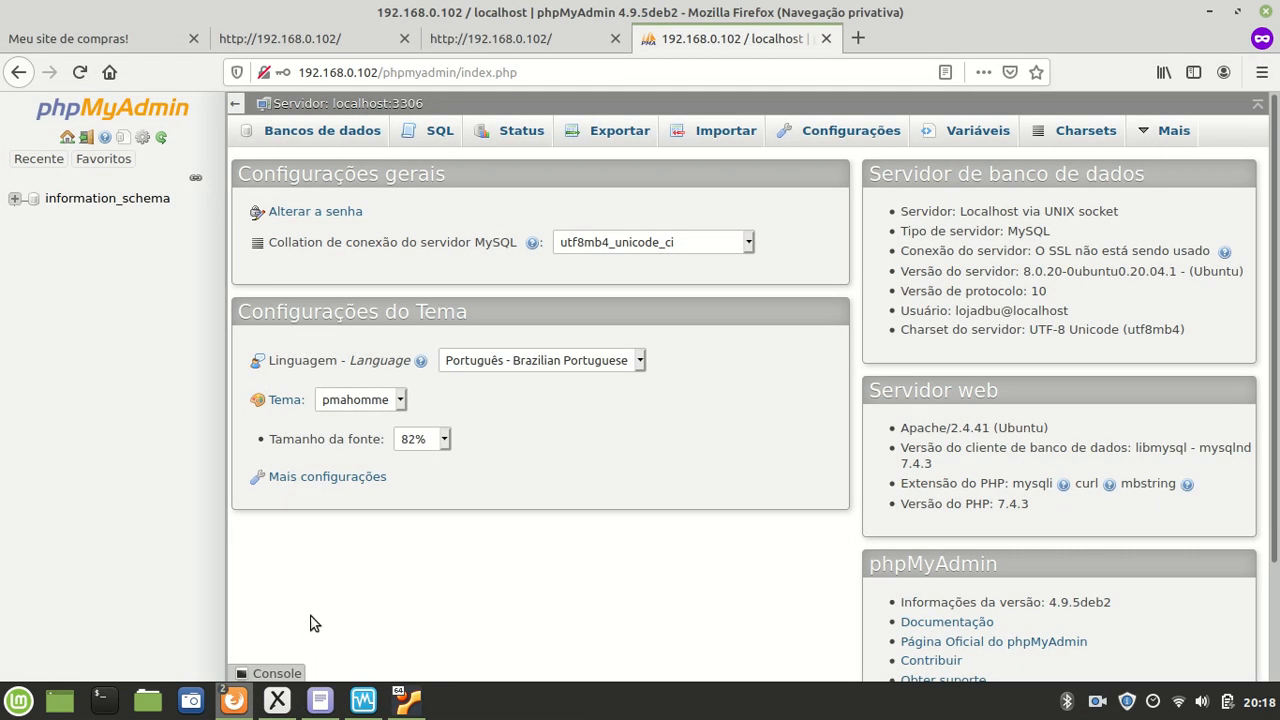
pyautogui.click(617, 72)
pyautogui.press('Return')
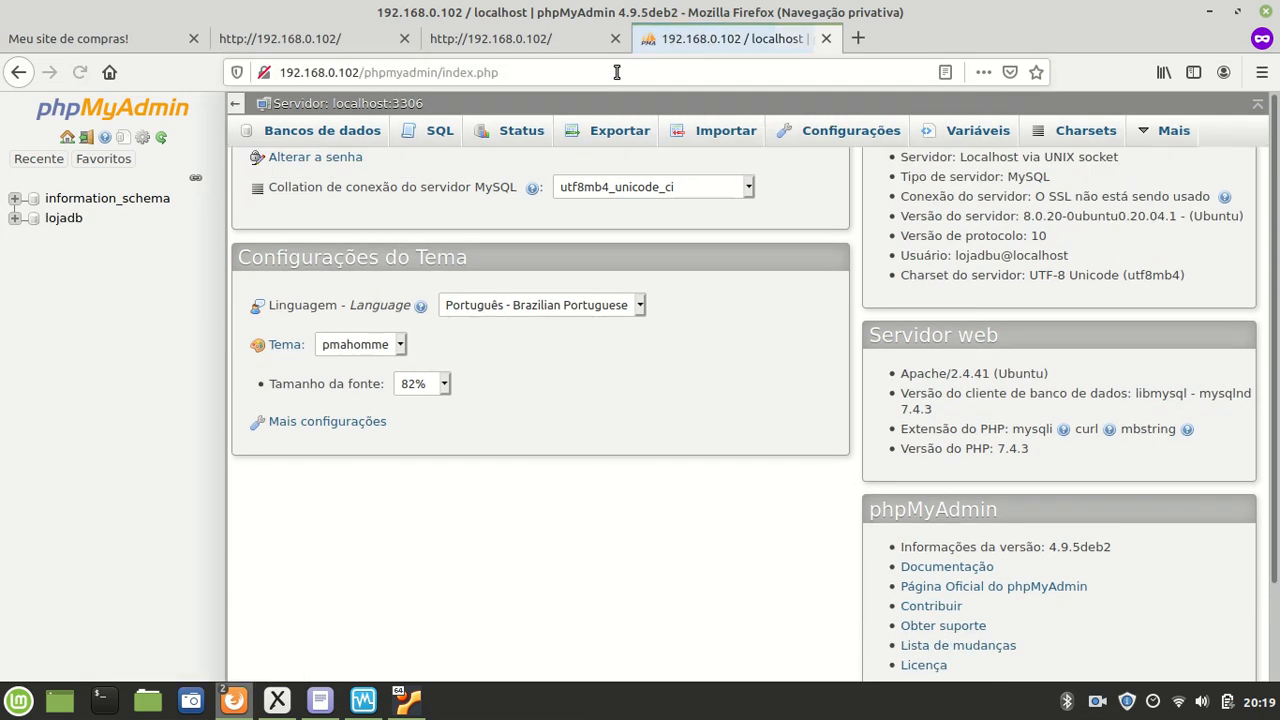
pyautogui.click(63, 220)
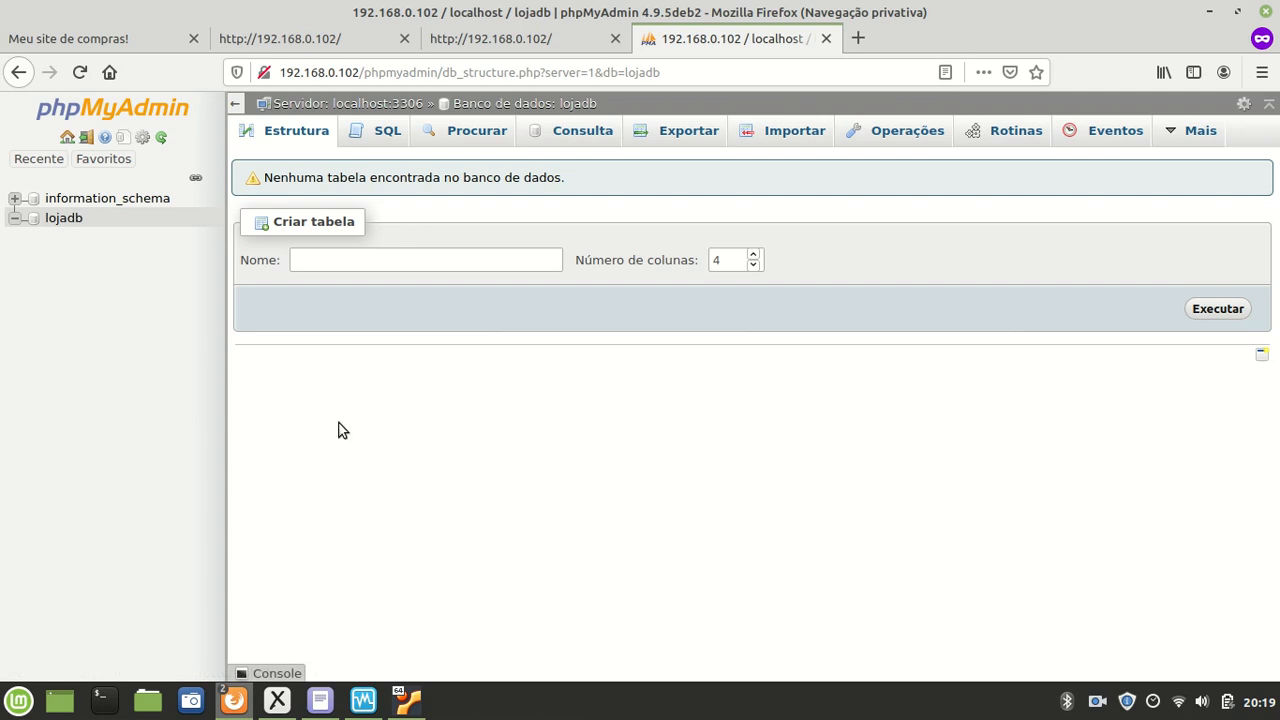
pyautogui.click(403, 698)
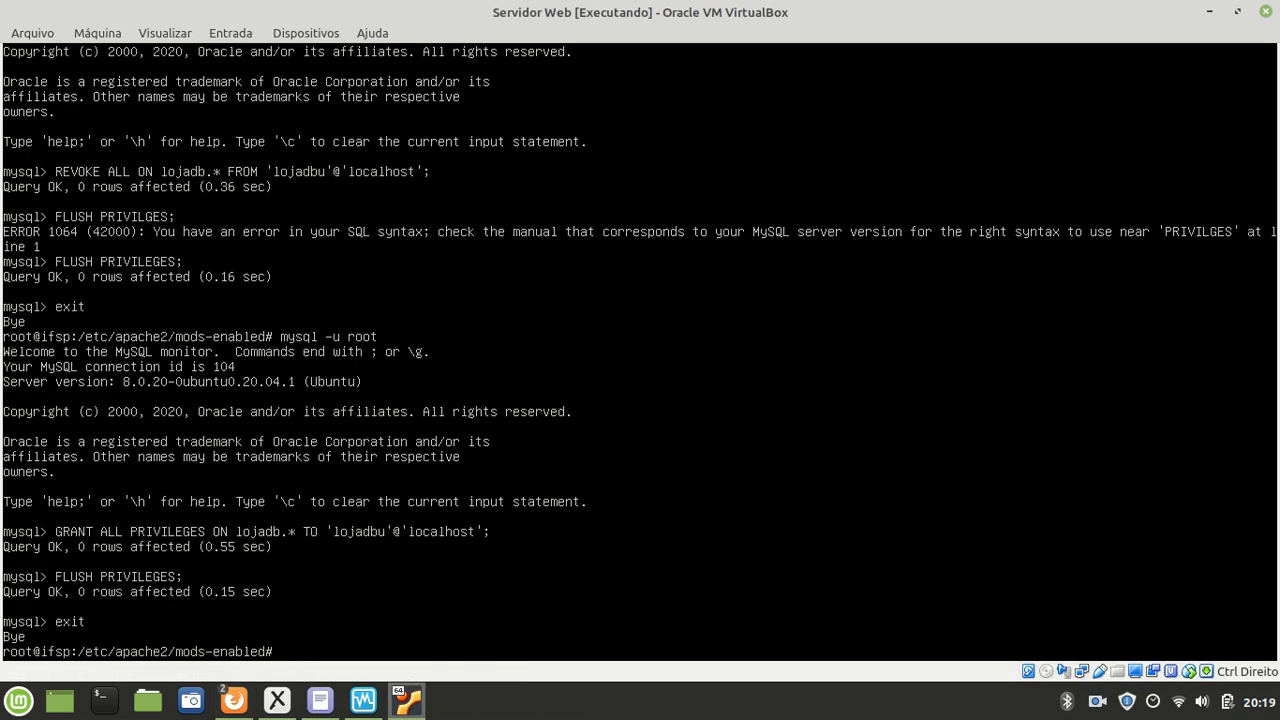